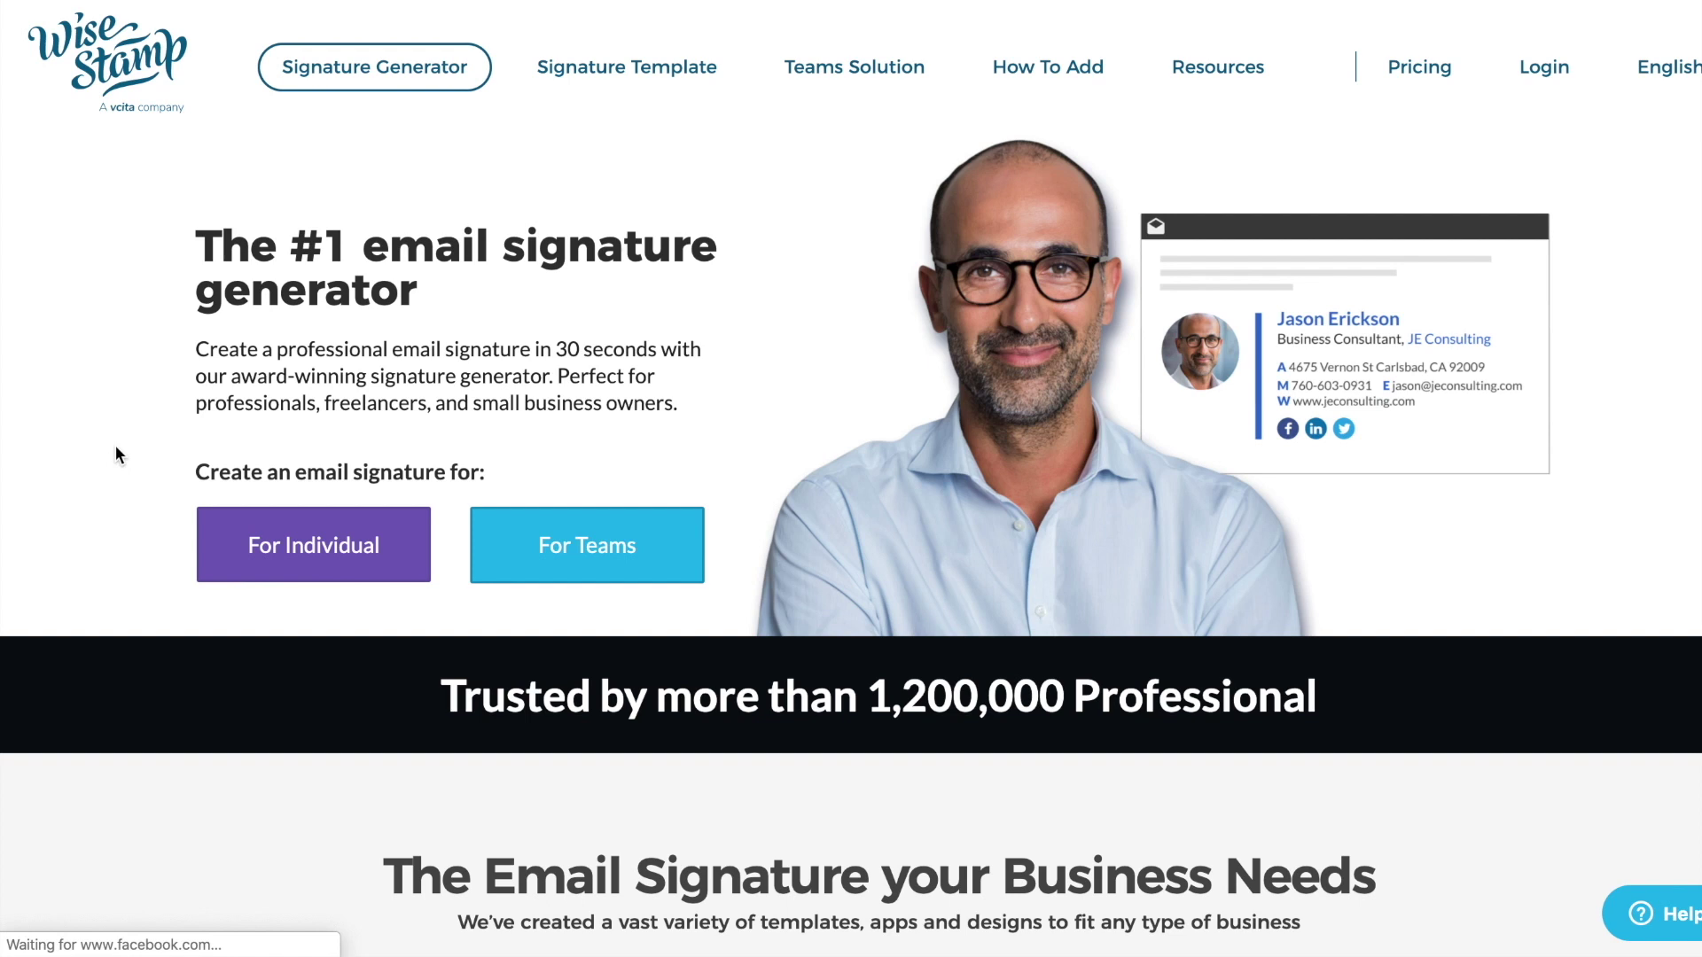
Step: Start a For Individual signature in the Free Email Signature Generator
{"action": "left_click", "coordinate": [312, 568]}
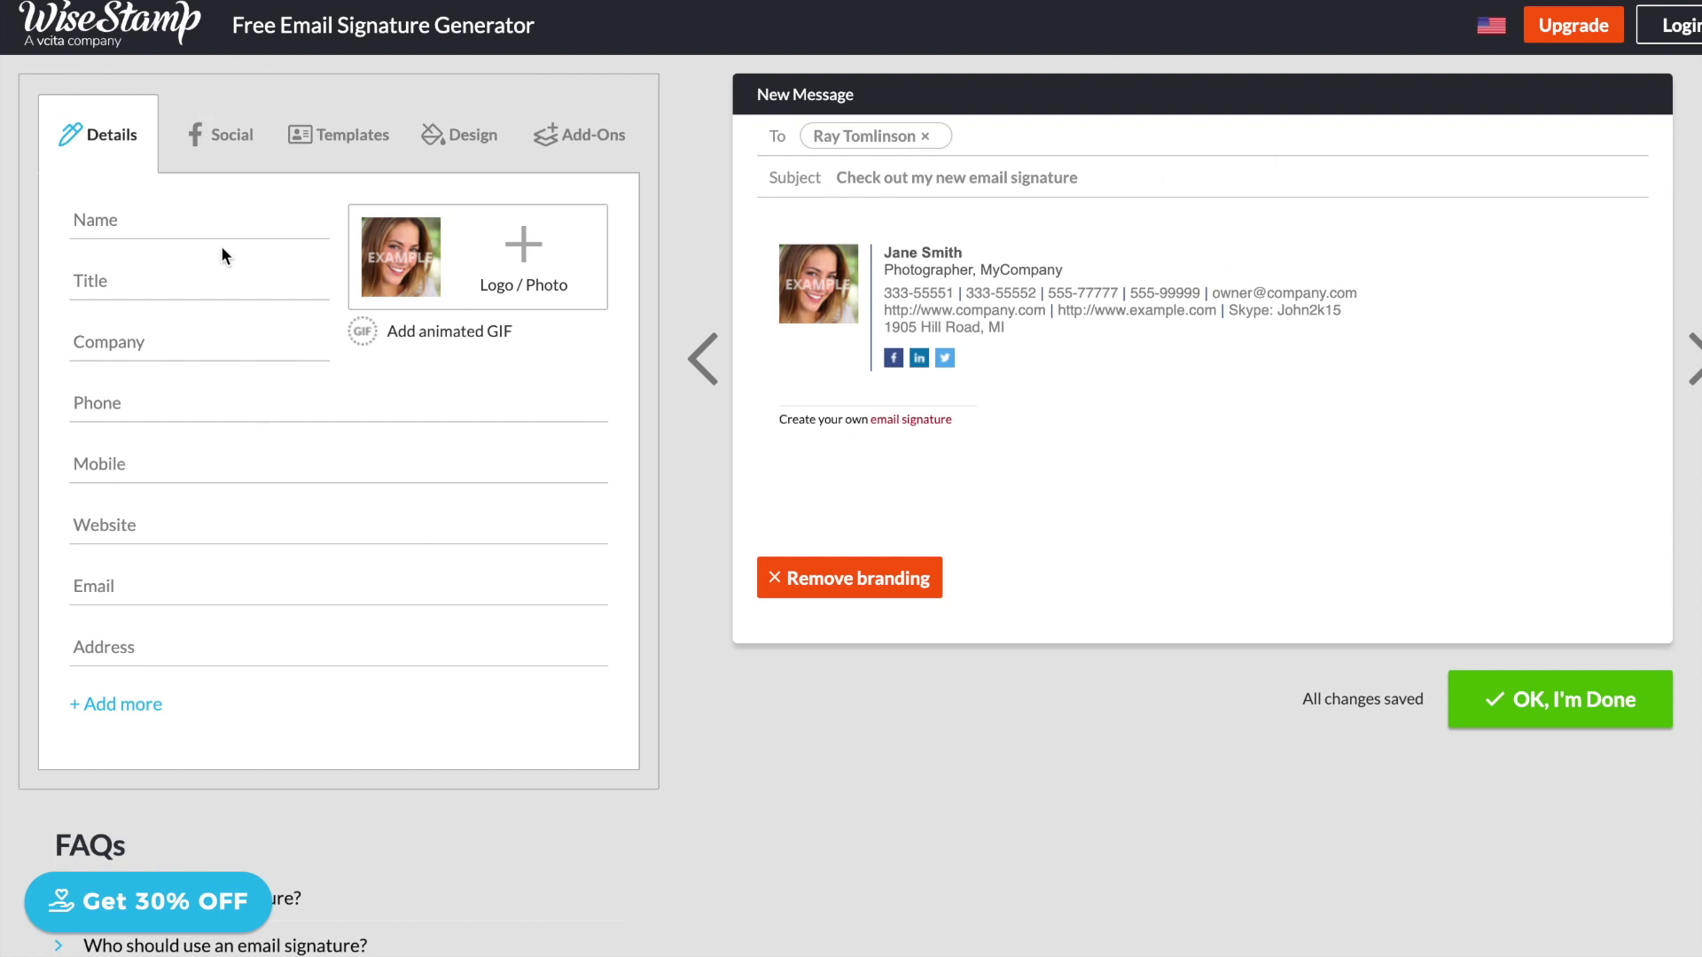
Step: Enter the person's name, the title 'Actor - Producer' and the website address, then add a custom-field row
{"action": "left_click", "coordinate": [202, 220]}
{"action": "type", "text": "Heidi Dean"}
{"action": "left_click", "coordinate": [174, 286]}
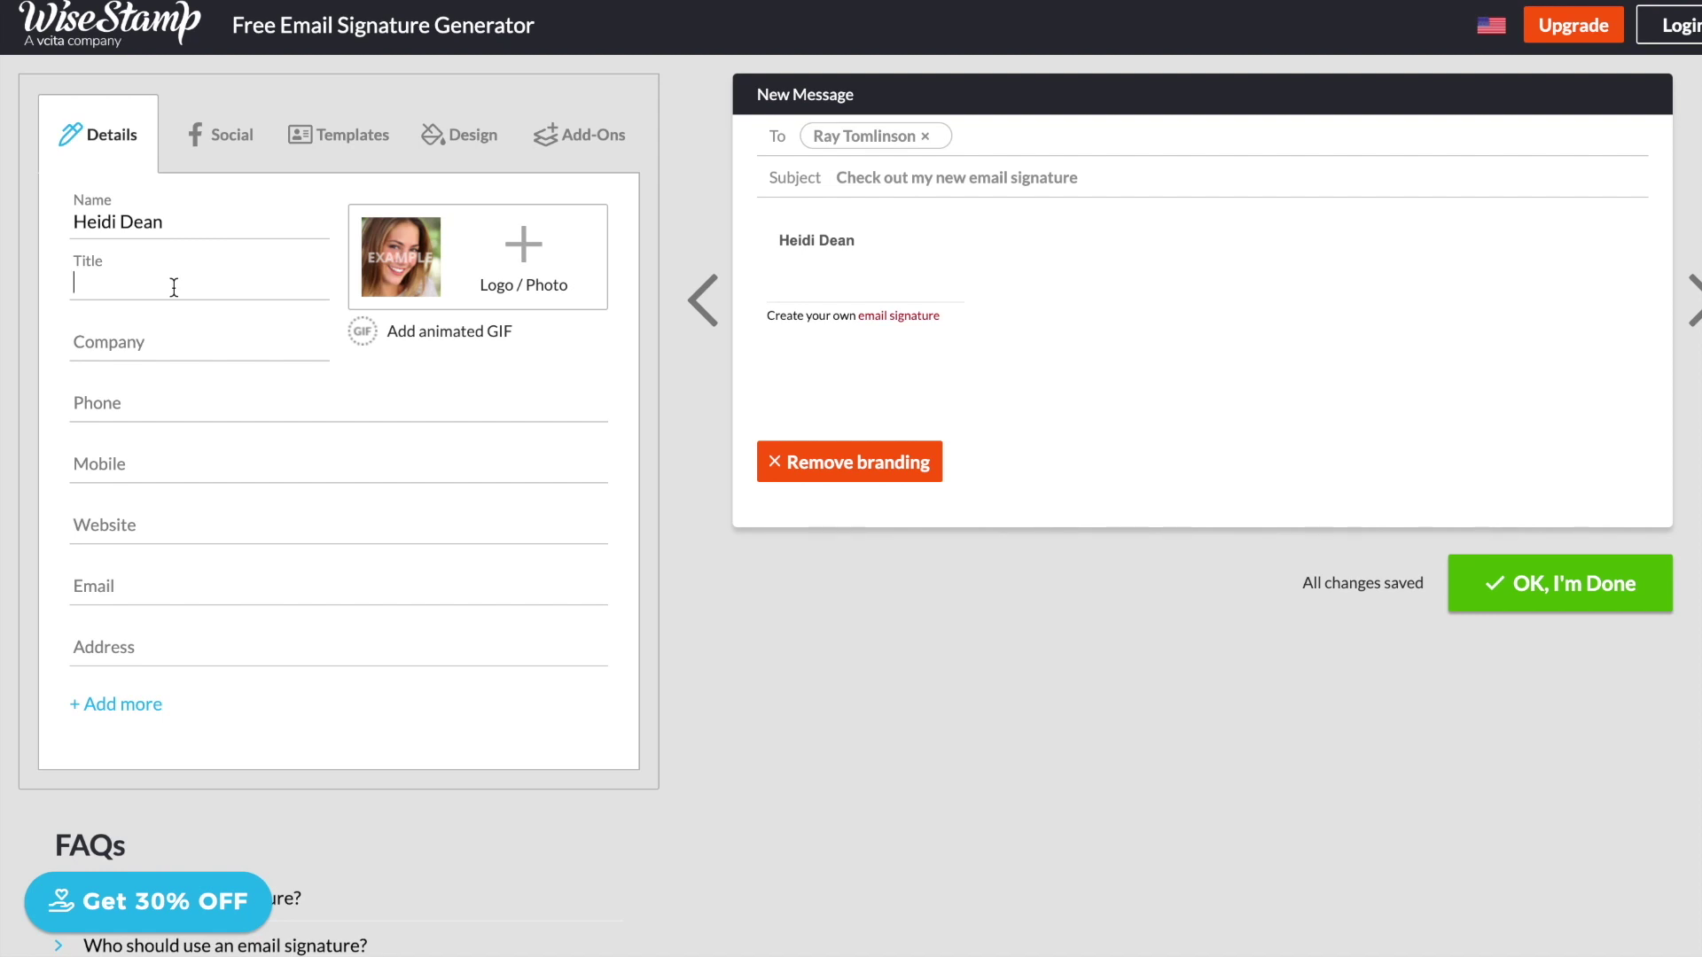
{"action": "type", "text": "Actor - Producer"}
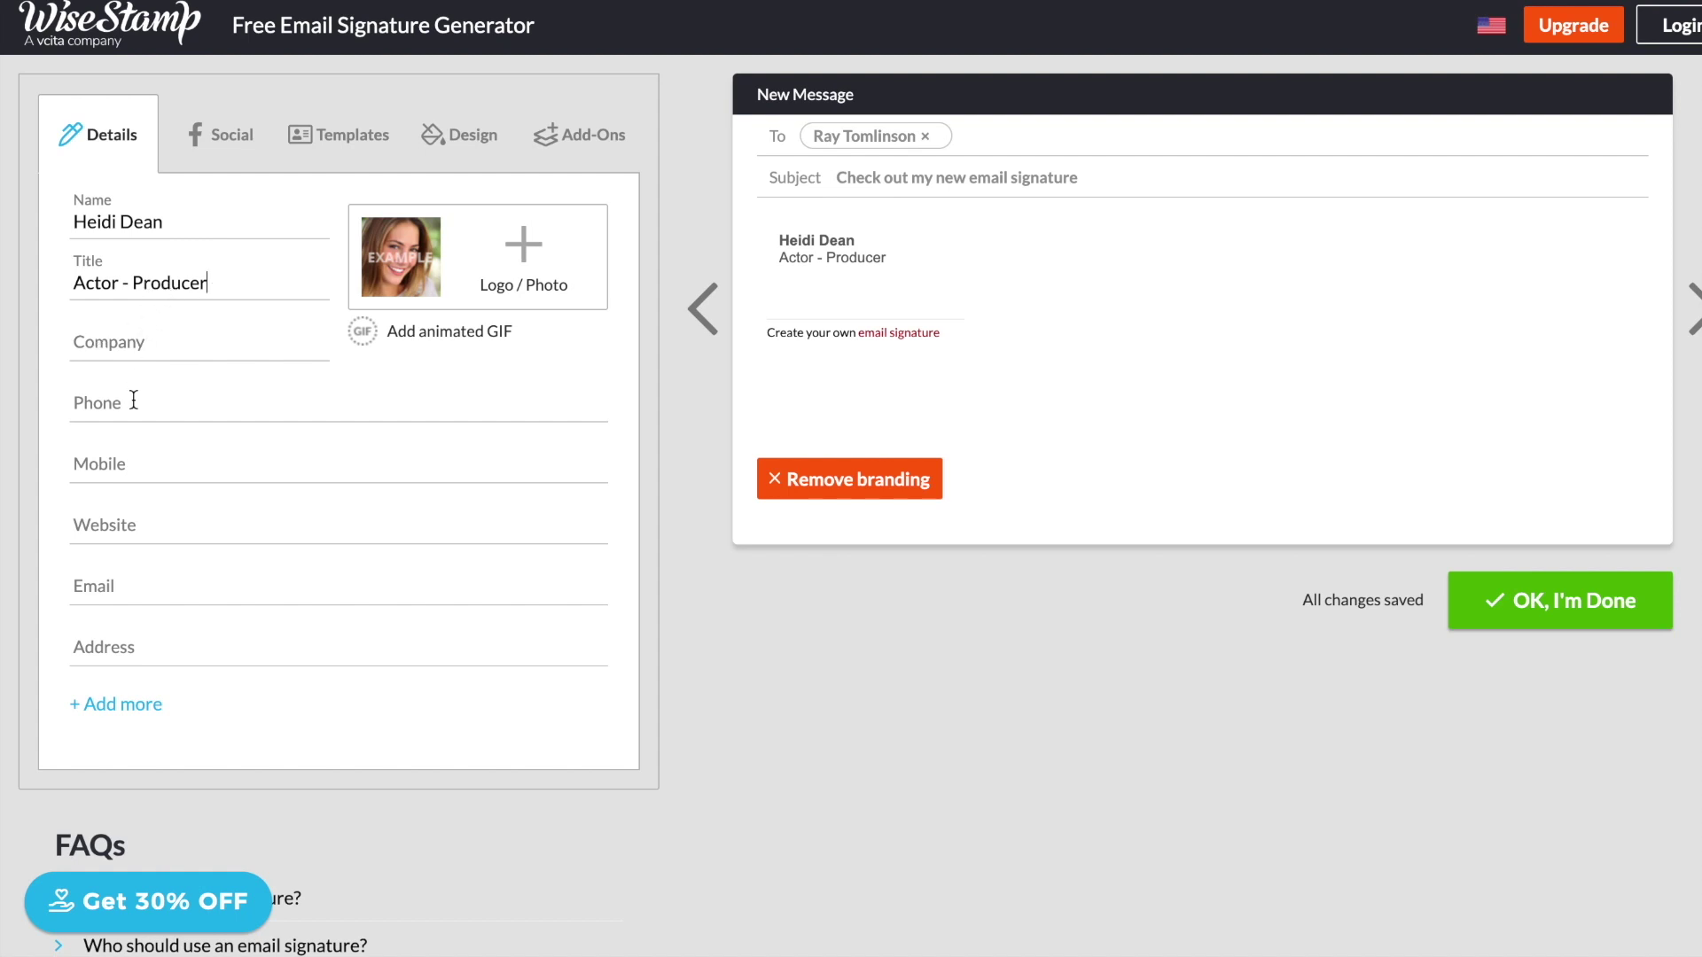
{"action": "left_click", "coordinate": [140, 523]}
{"action": "type", "text": "www."}
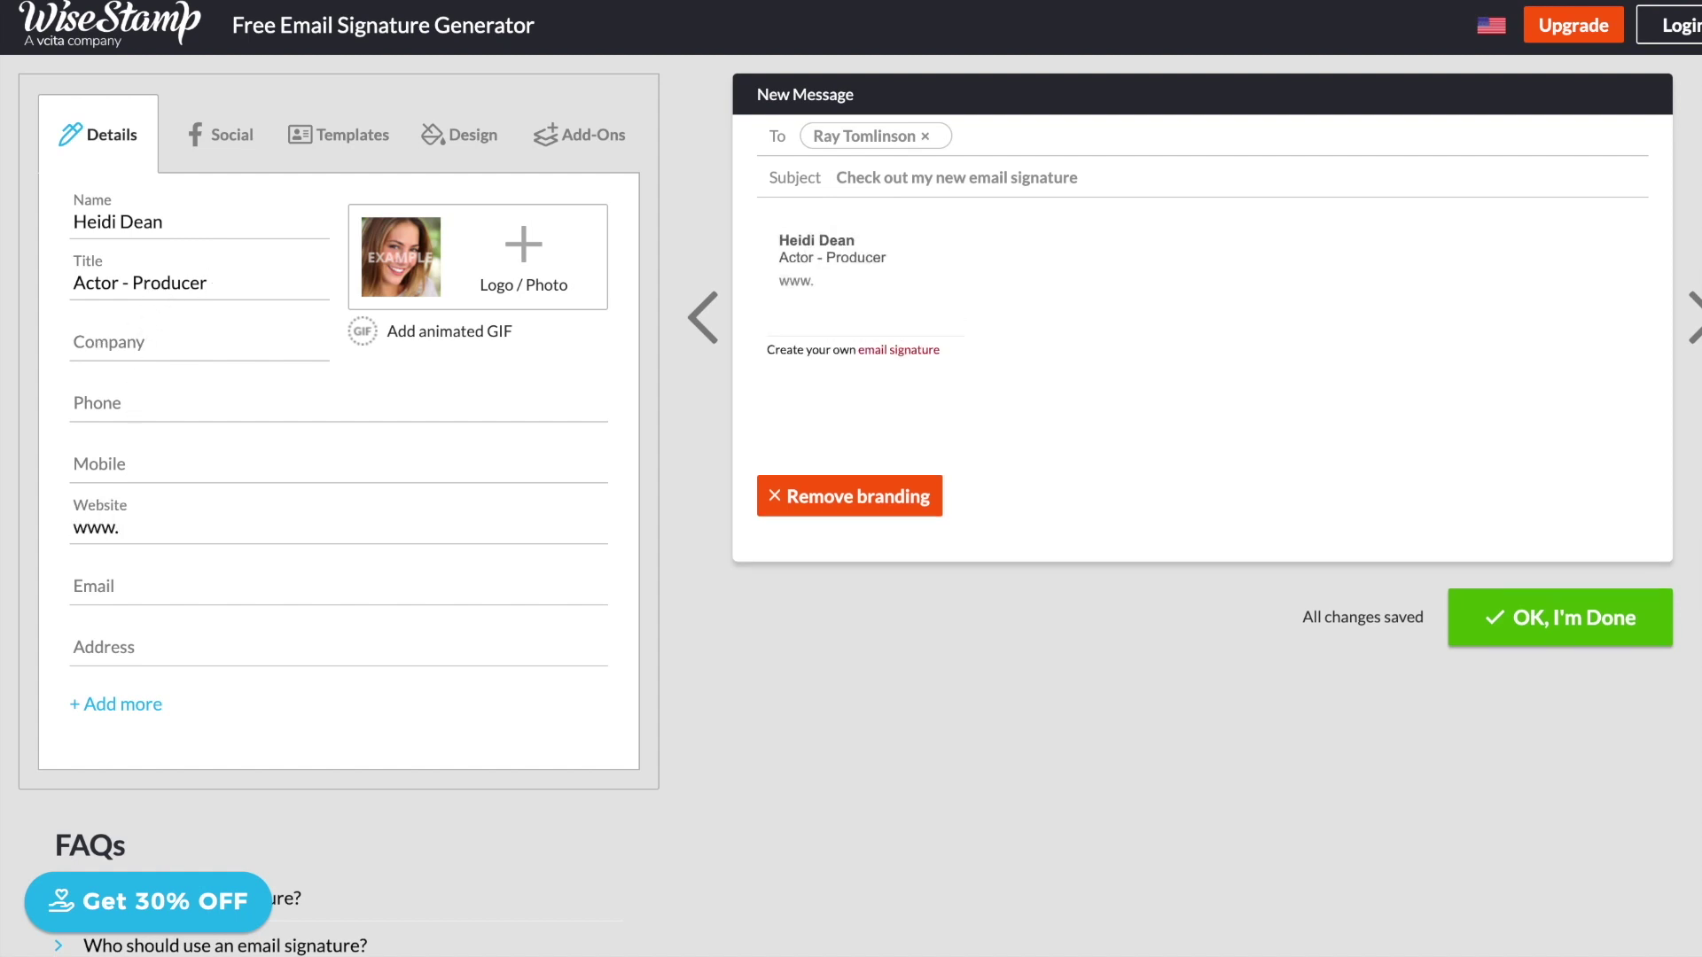
{"action": "type", "text": "HeidiDean.com"}
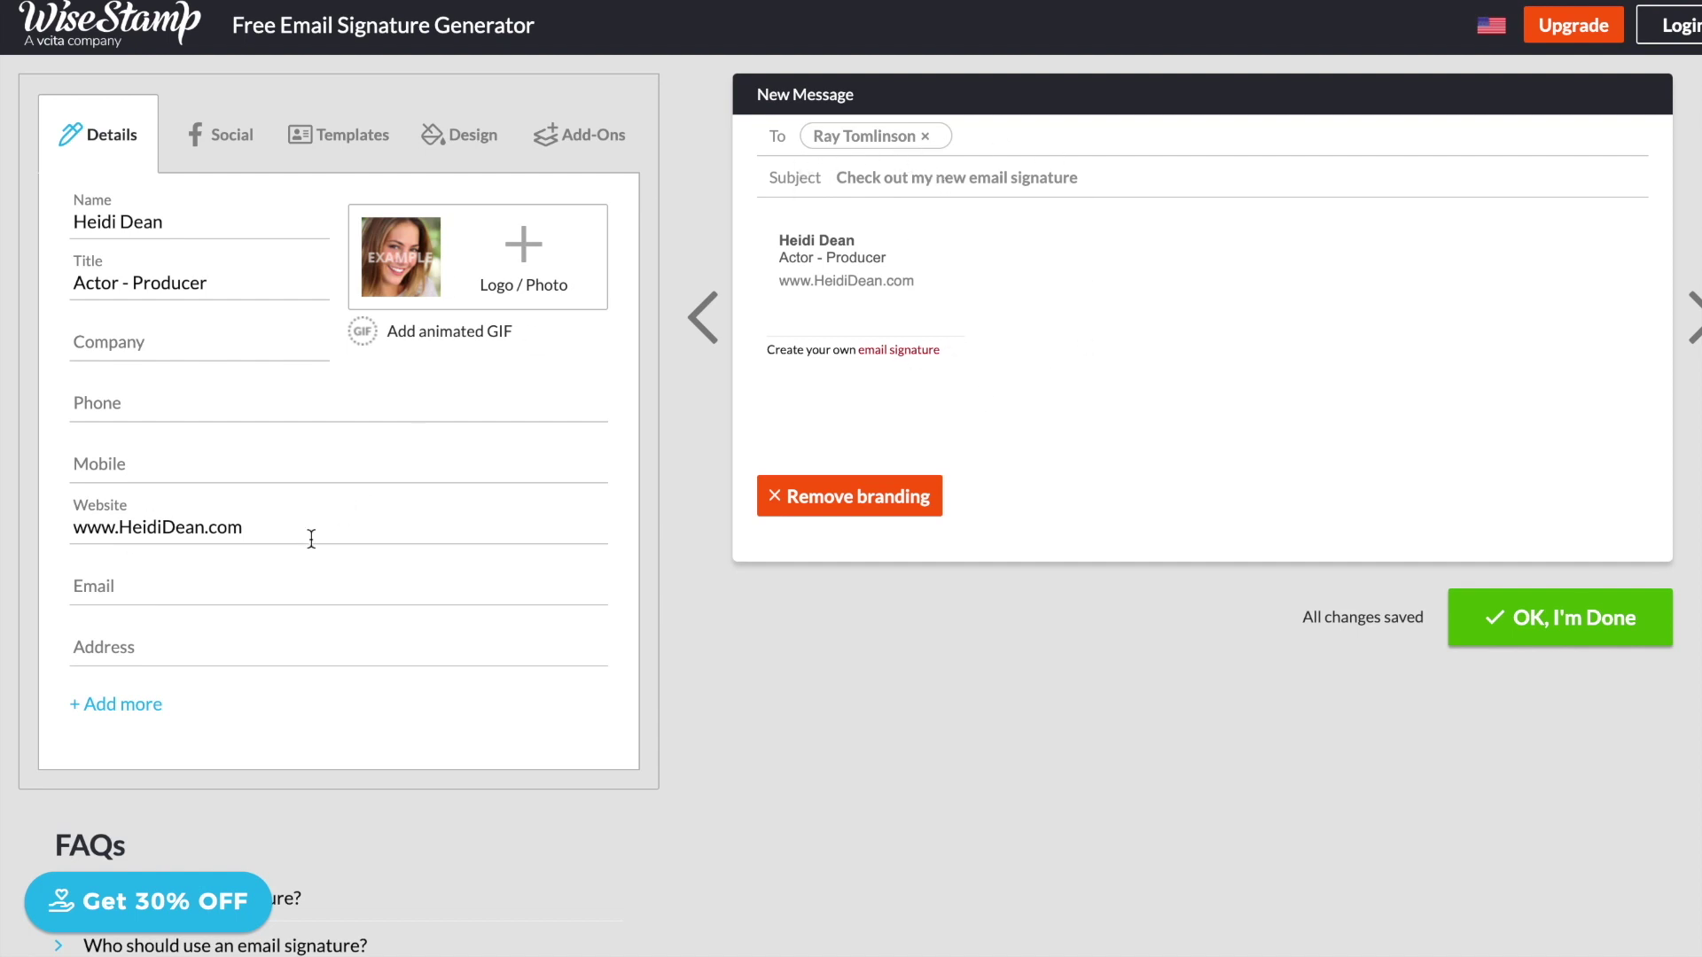
{"action": "left_click", "coordinate": [144, 704]}
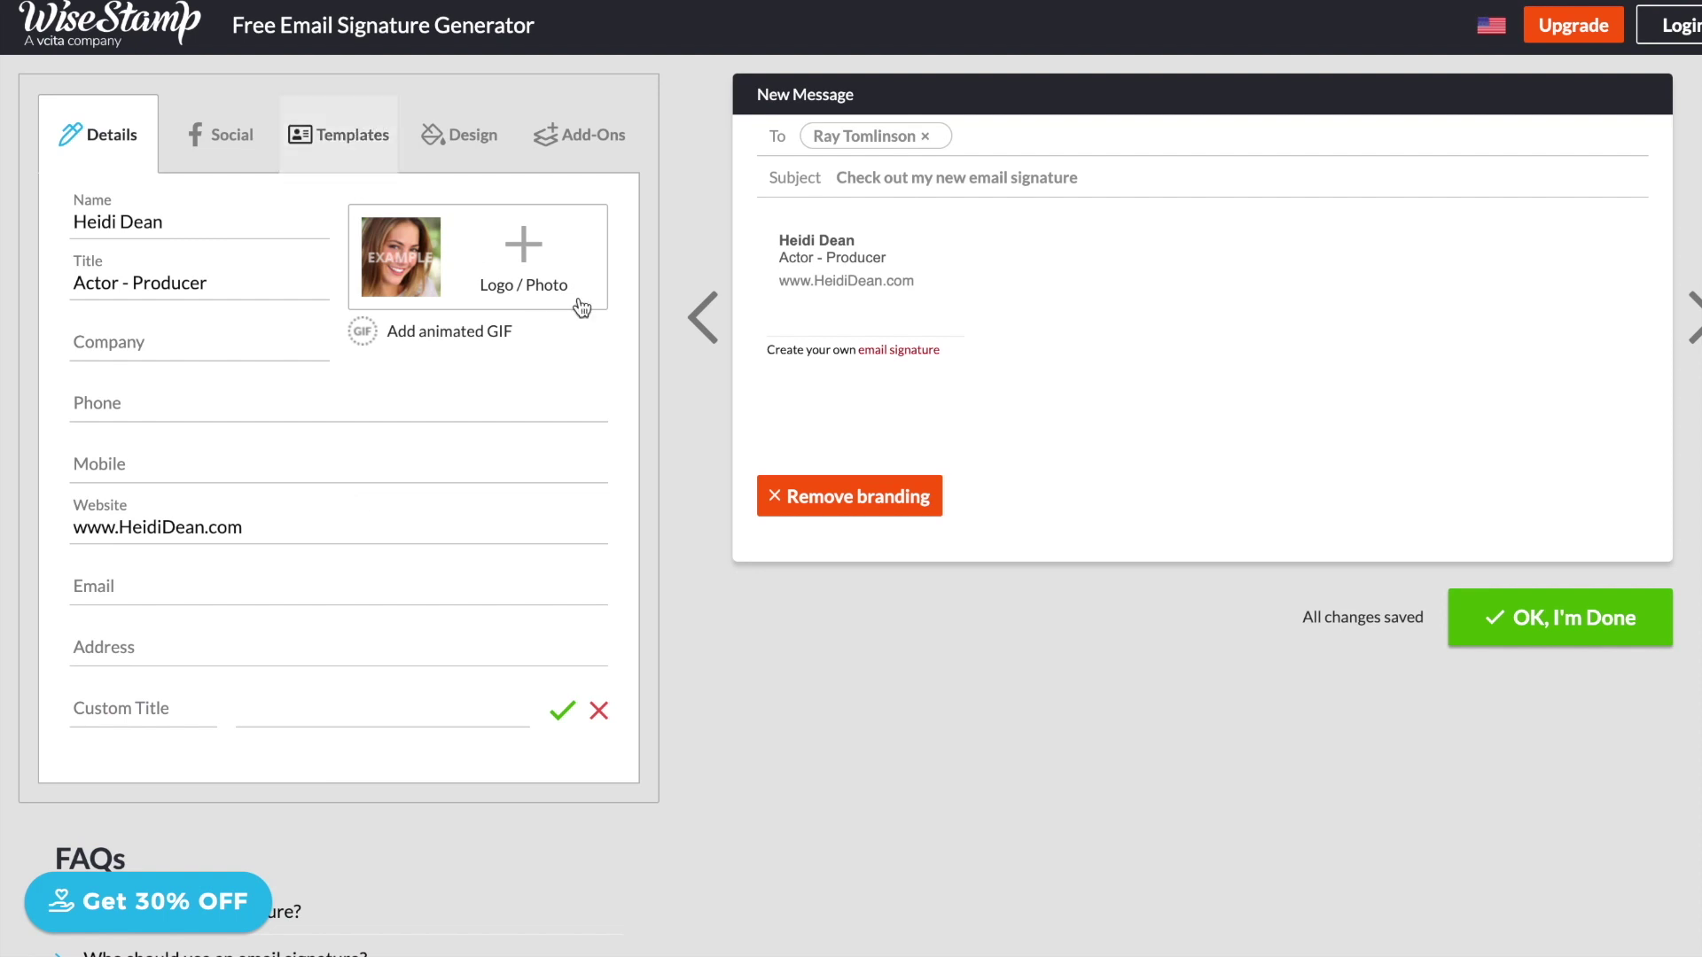
Step: Upload the headshot PNG from the computer as the signature photo and confirm the crop
{"action": "left_click", "coordinate": [535, 259]}
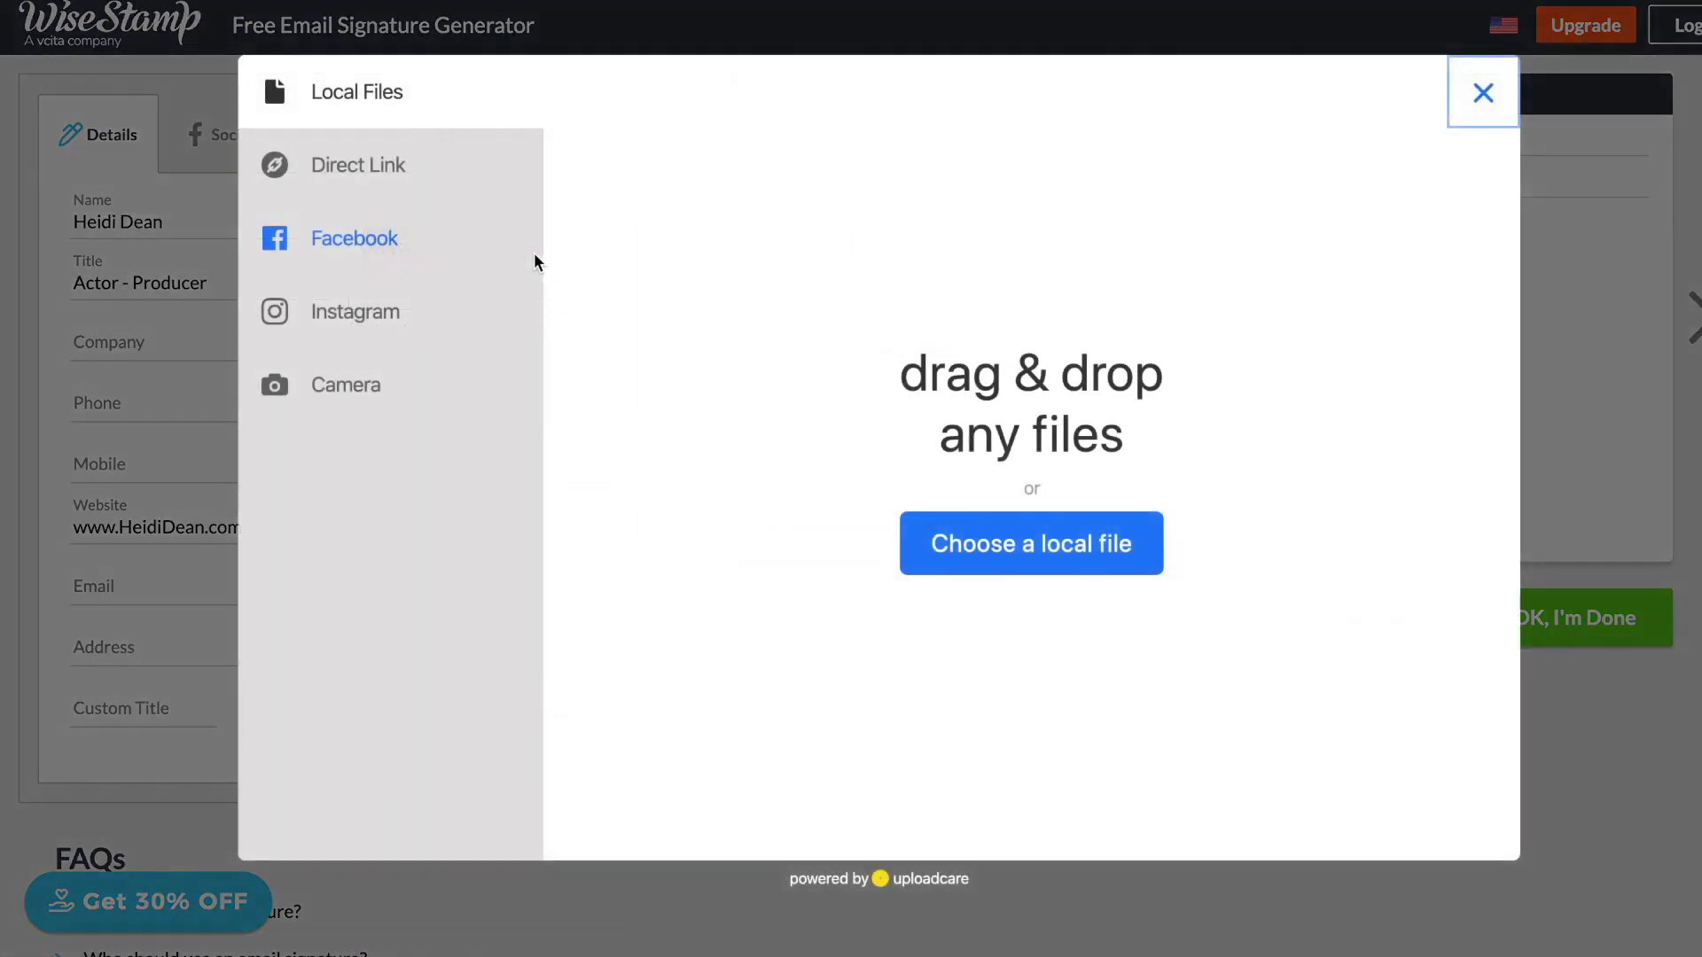
{"action": "left_click", "coordinate": [954, 524]}
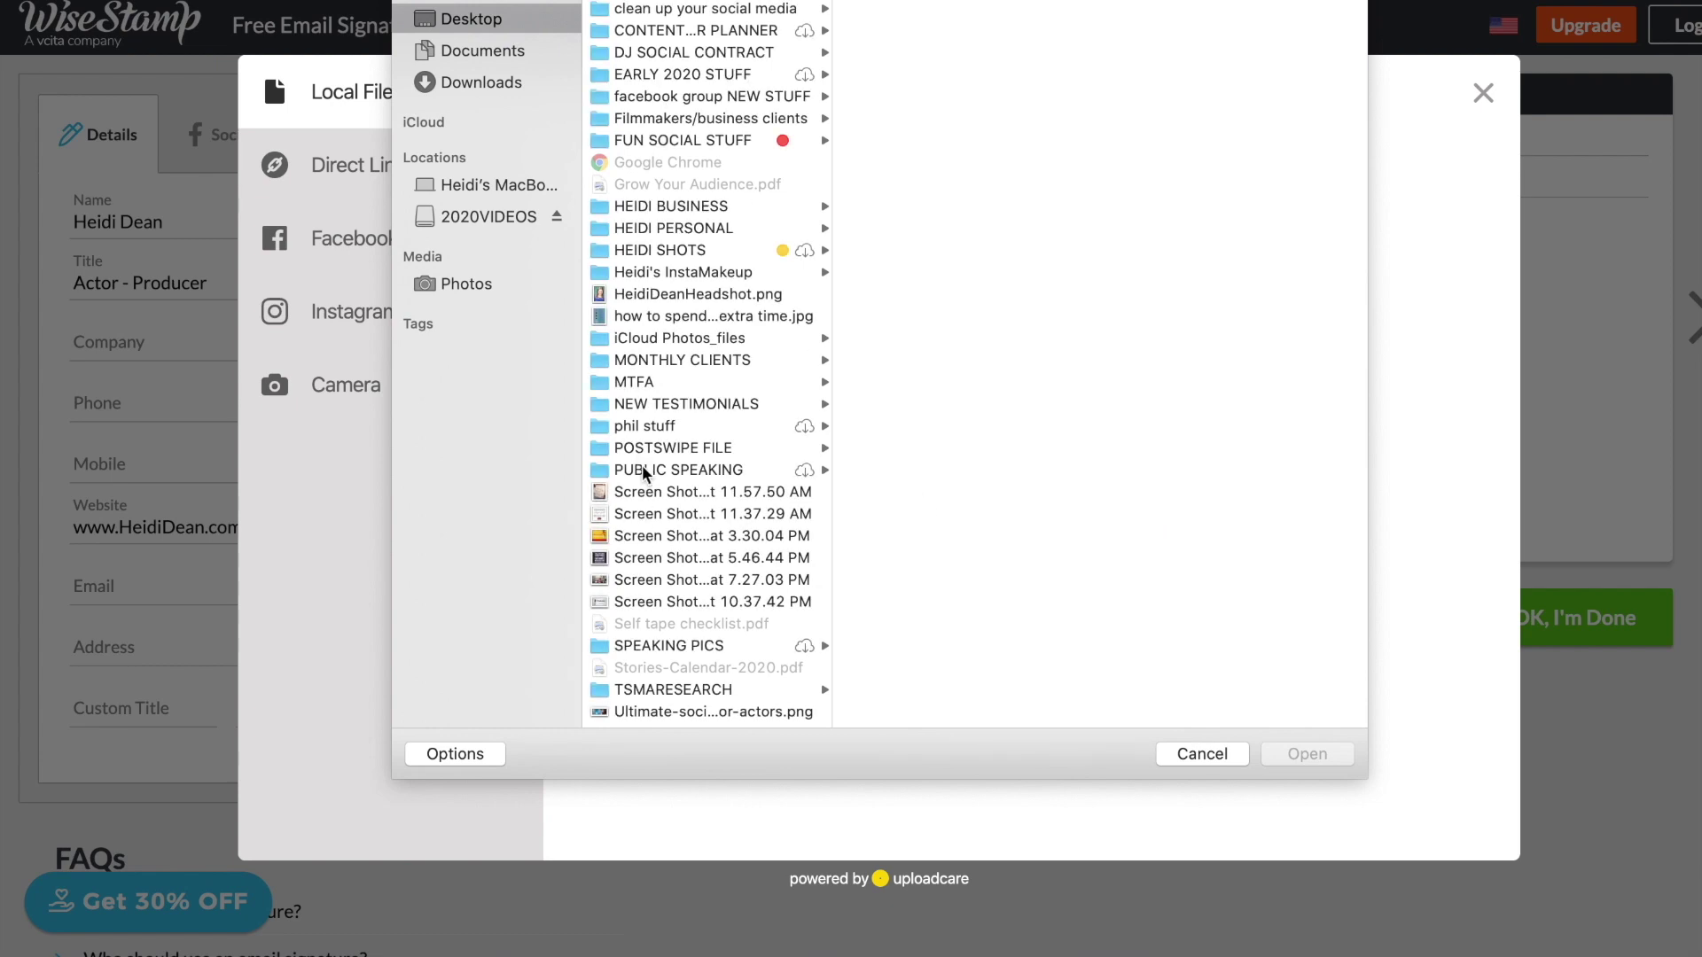
{"action": "double_click", "coordinate": [661, 295]}
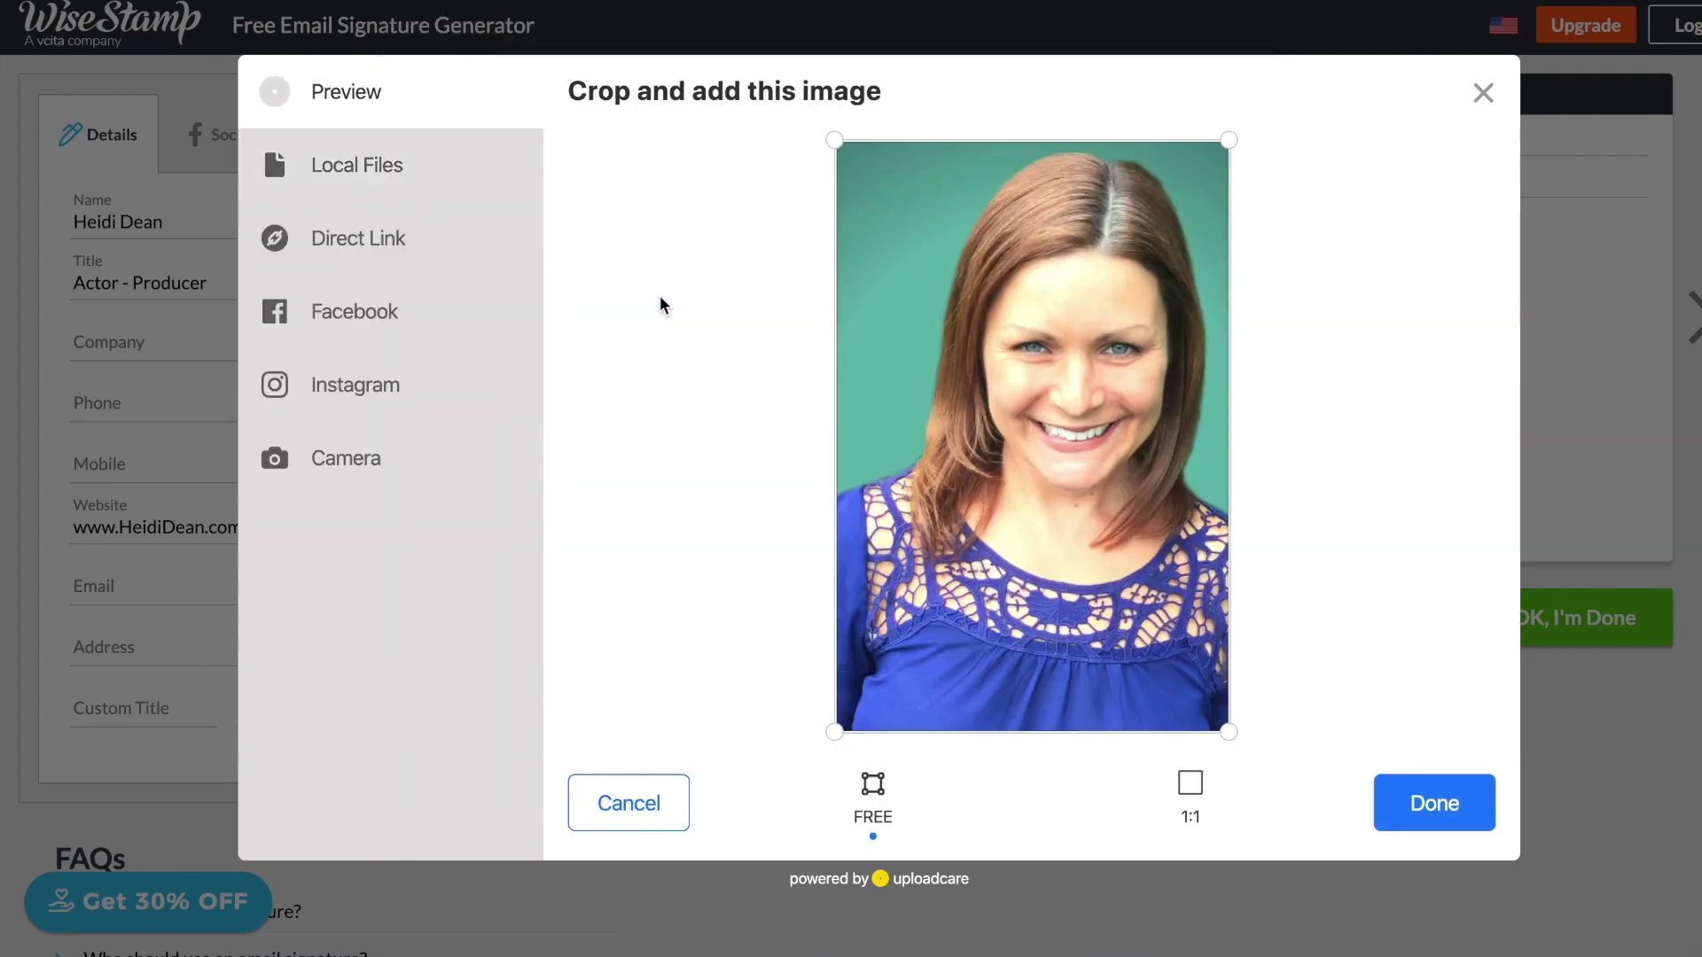
{"action": "left_click", "coordinate": [1427, 803]}
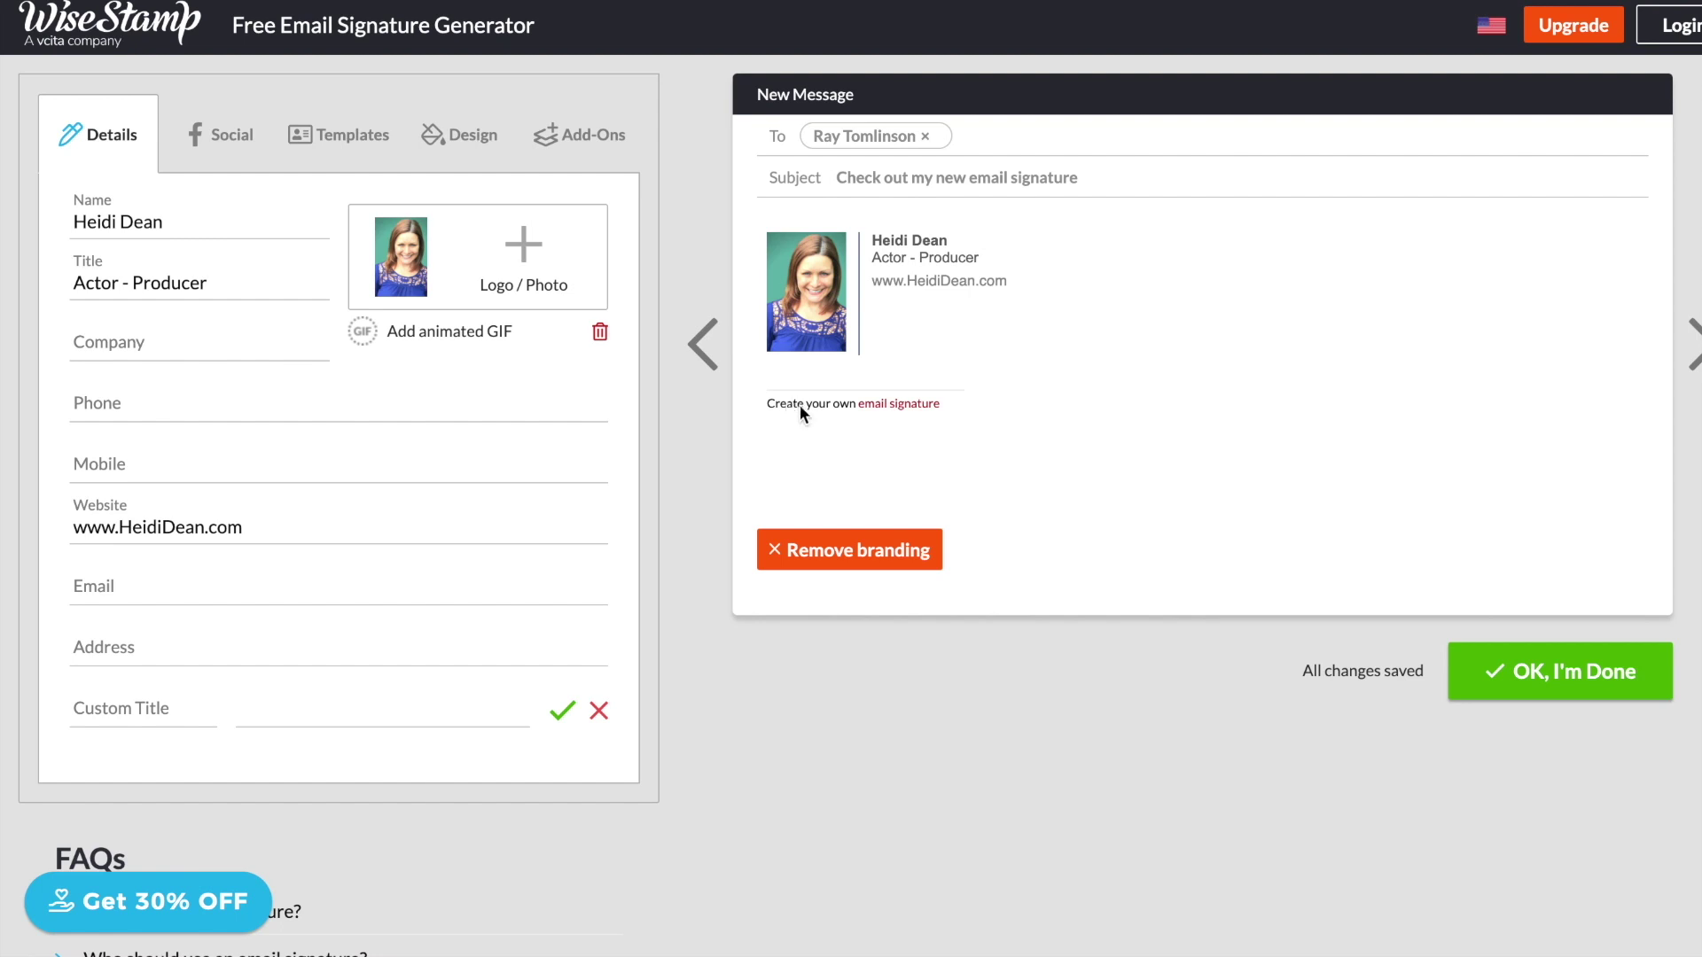
{"action": "left_click", "coordinate": [221, 134]}
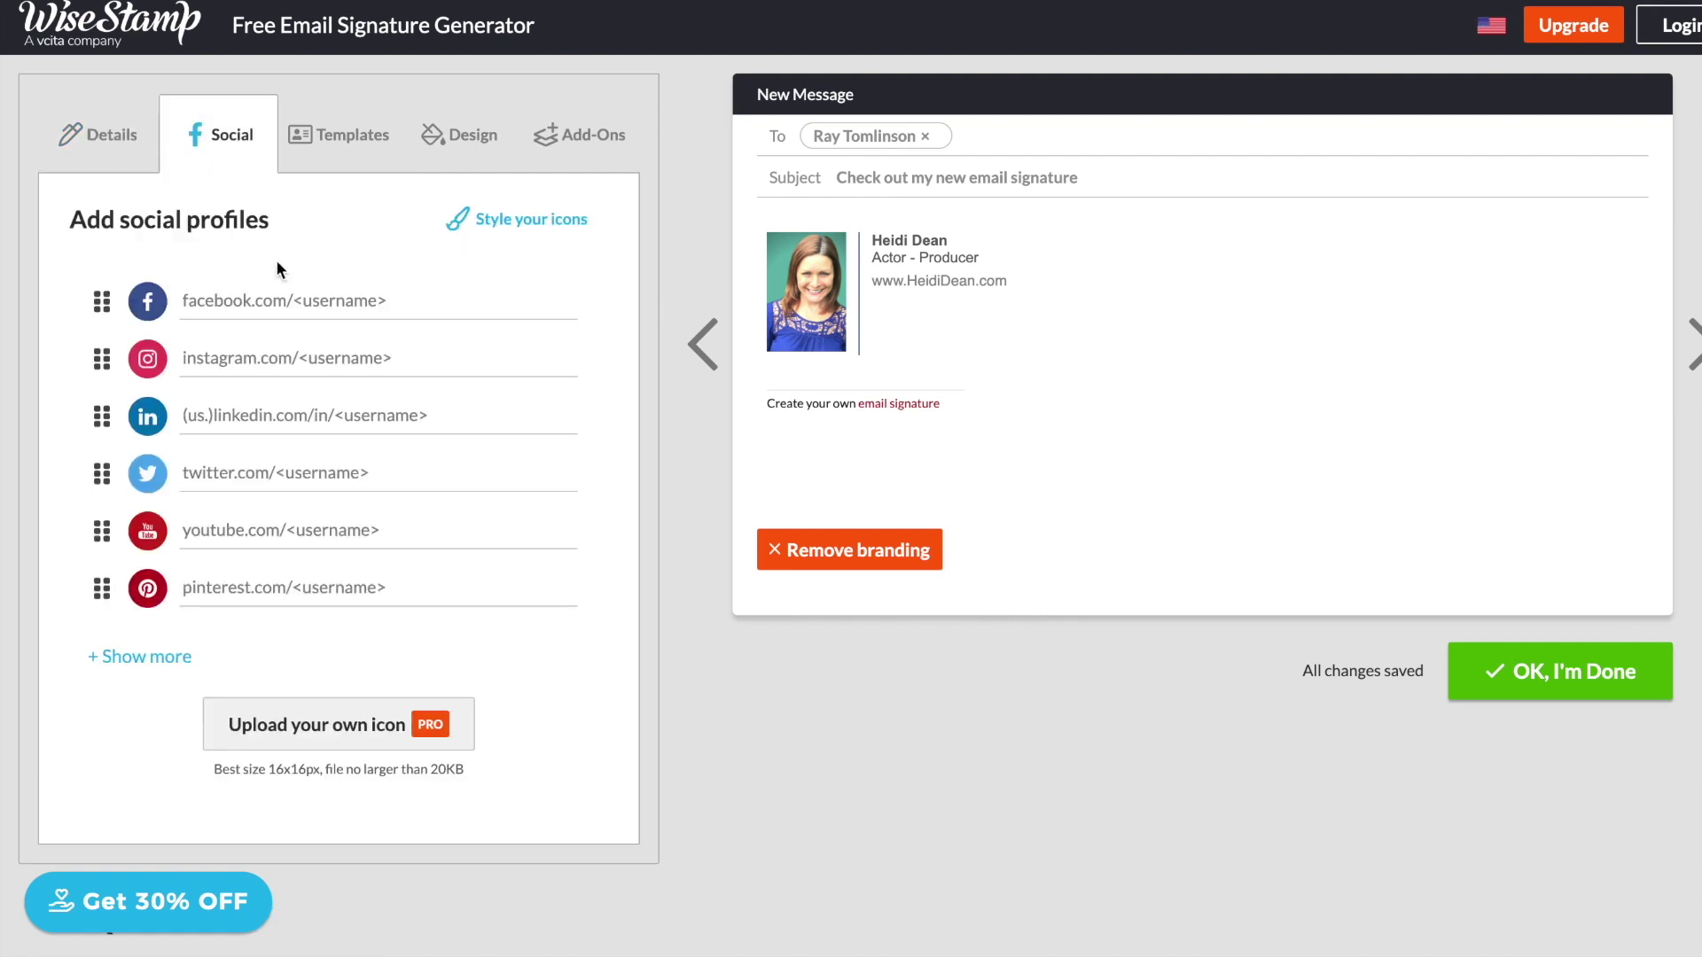
Step: Fill in the Instagram, Twitter and YouTube usernames and expand the list of extra networks
{"action": "left_click", "coordinate": [259, 363]}
{"action": "type", "text": "marketing4actors"}
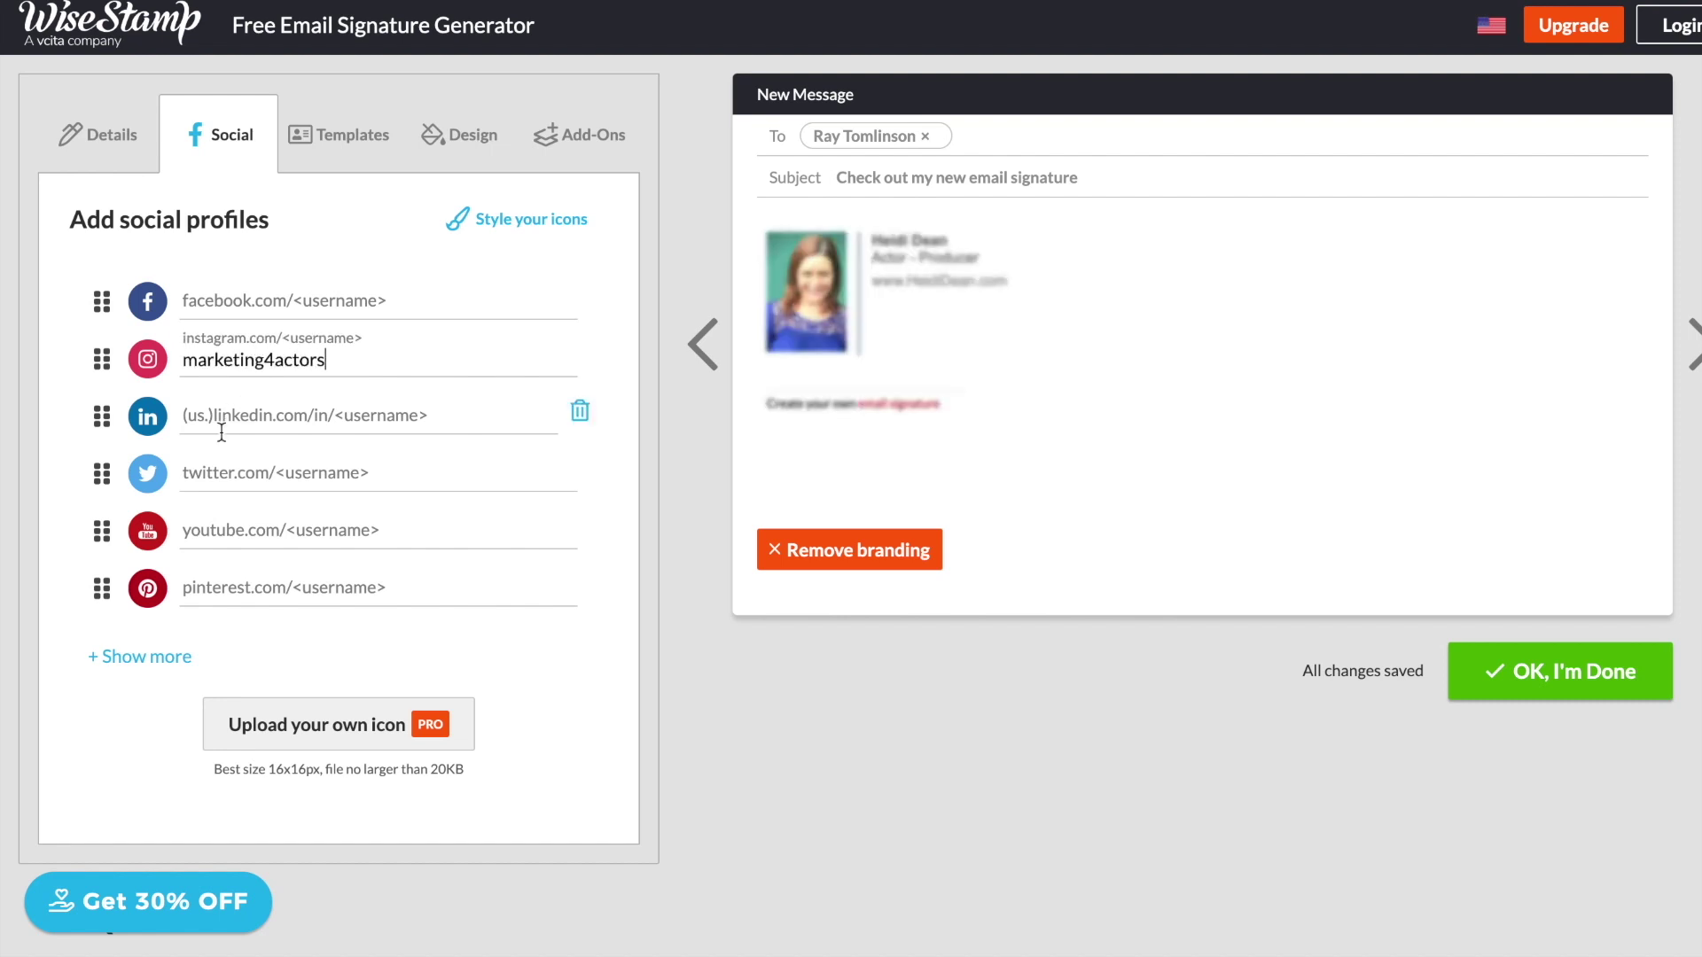
{"action": "left_click", "coordinate": [223, 471]}
{"action": "type", "text": "marketing4actors"}
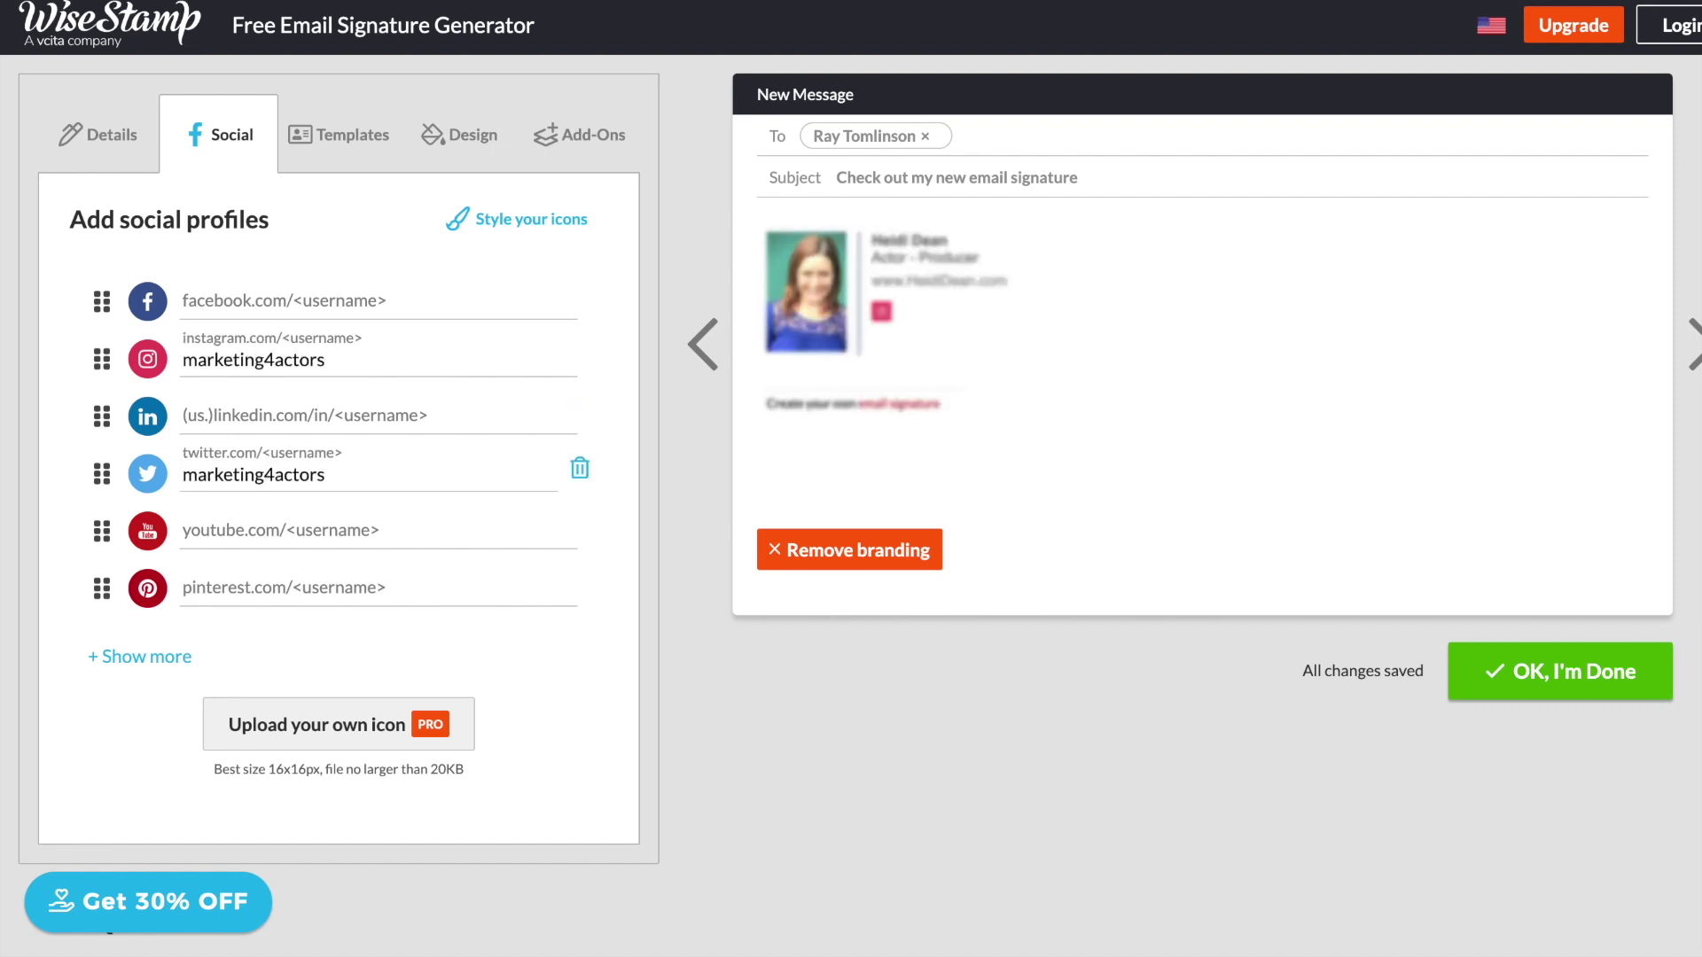
{"action": "left_click", "coordinate": [212, 532]}
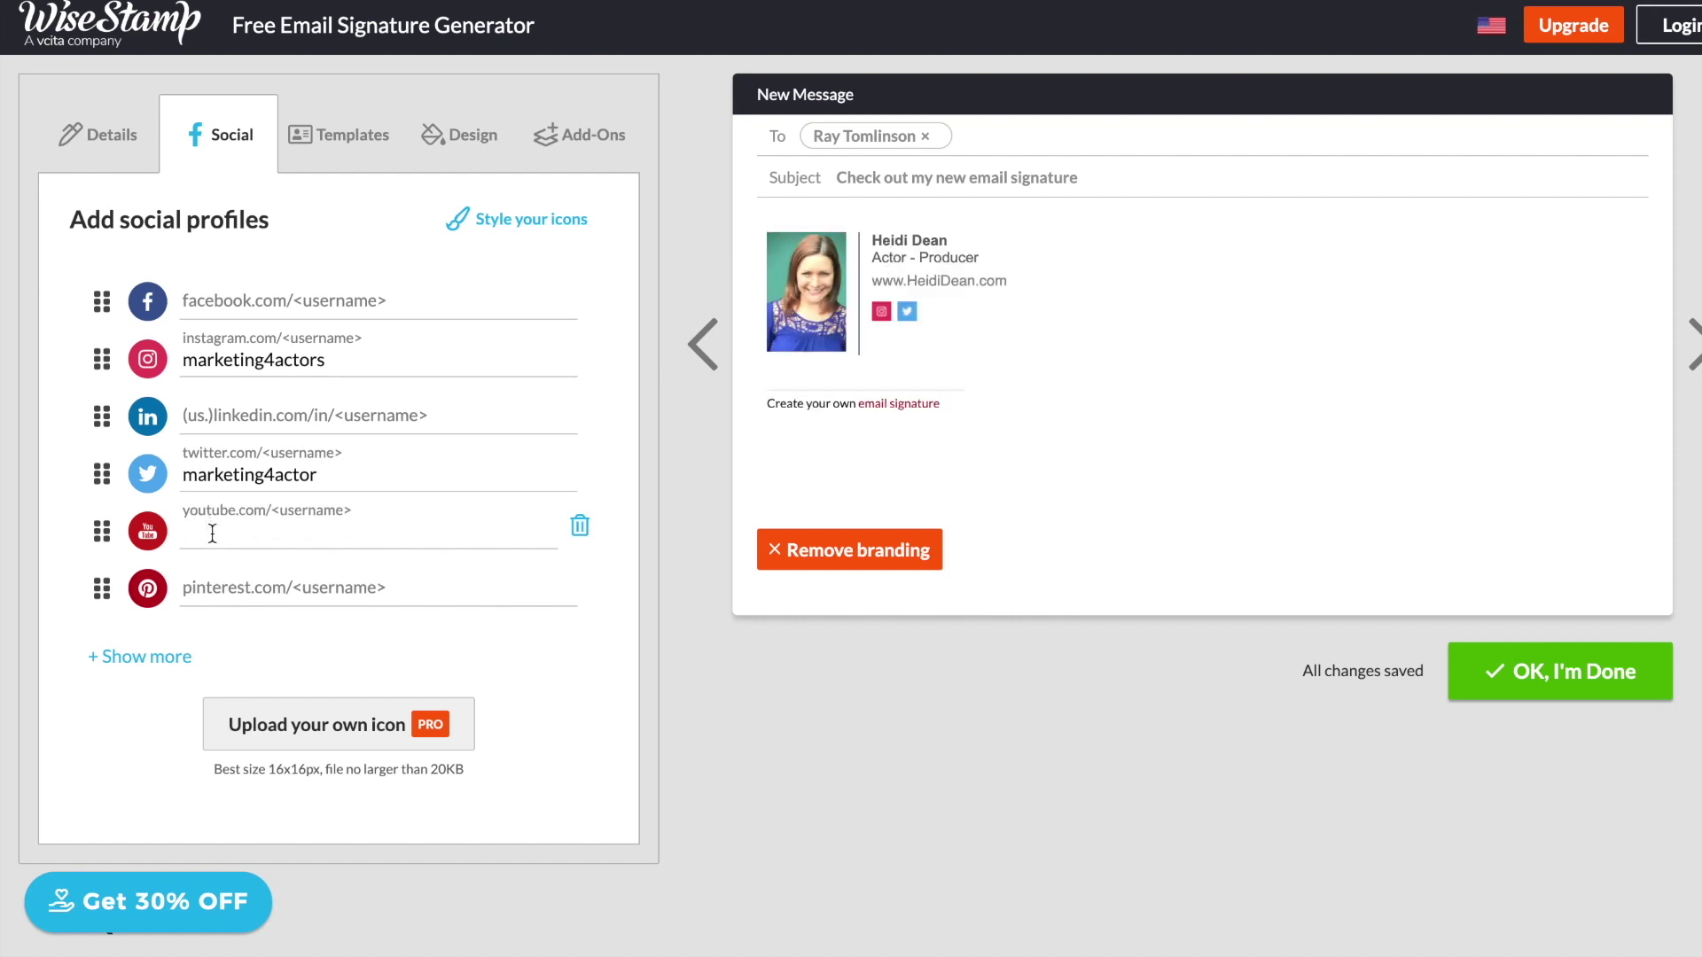
{"action": "type", "text": "HeidiDean"}
{"action": "left_click", "coordinate": [212, 592]}
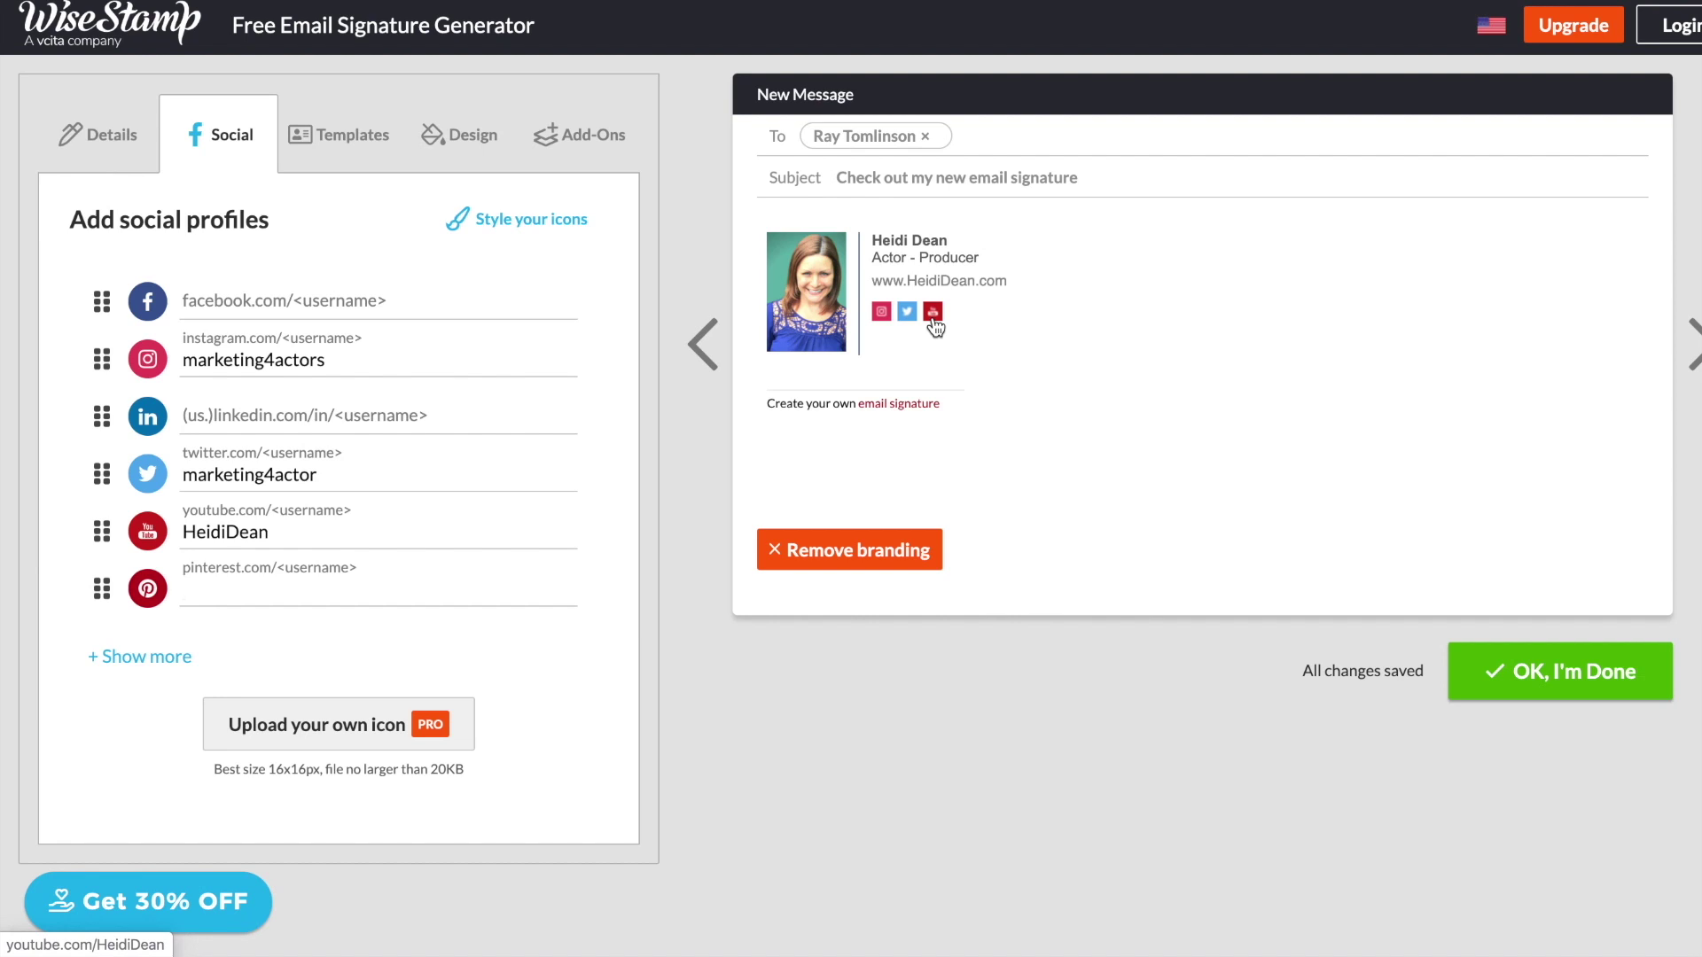
{"action": "left_click", "coordinate": [133, 663]}
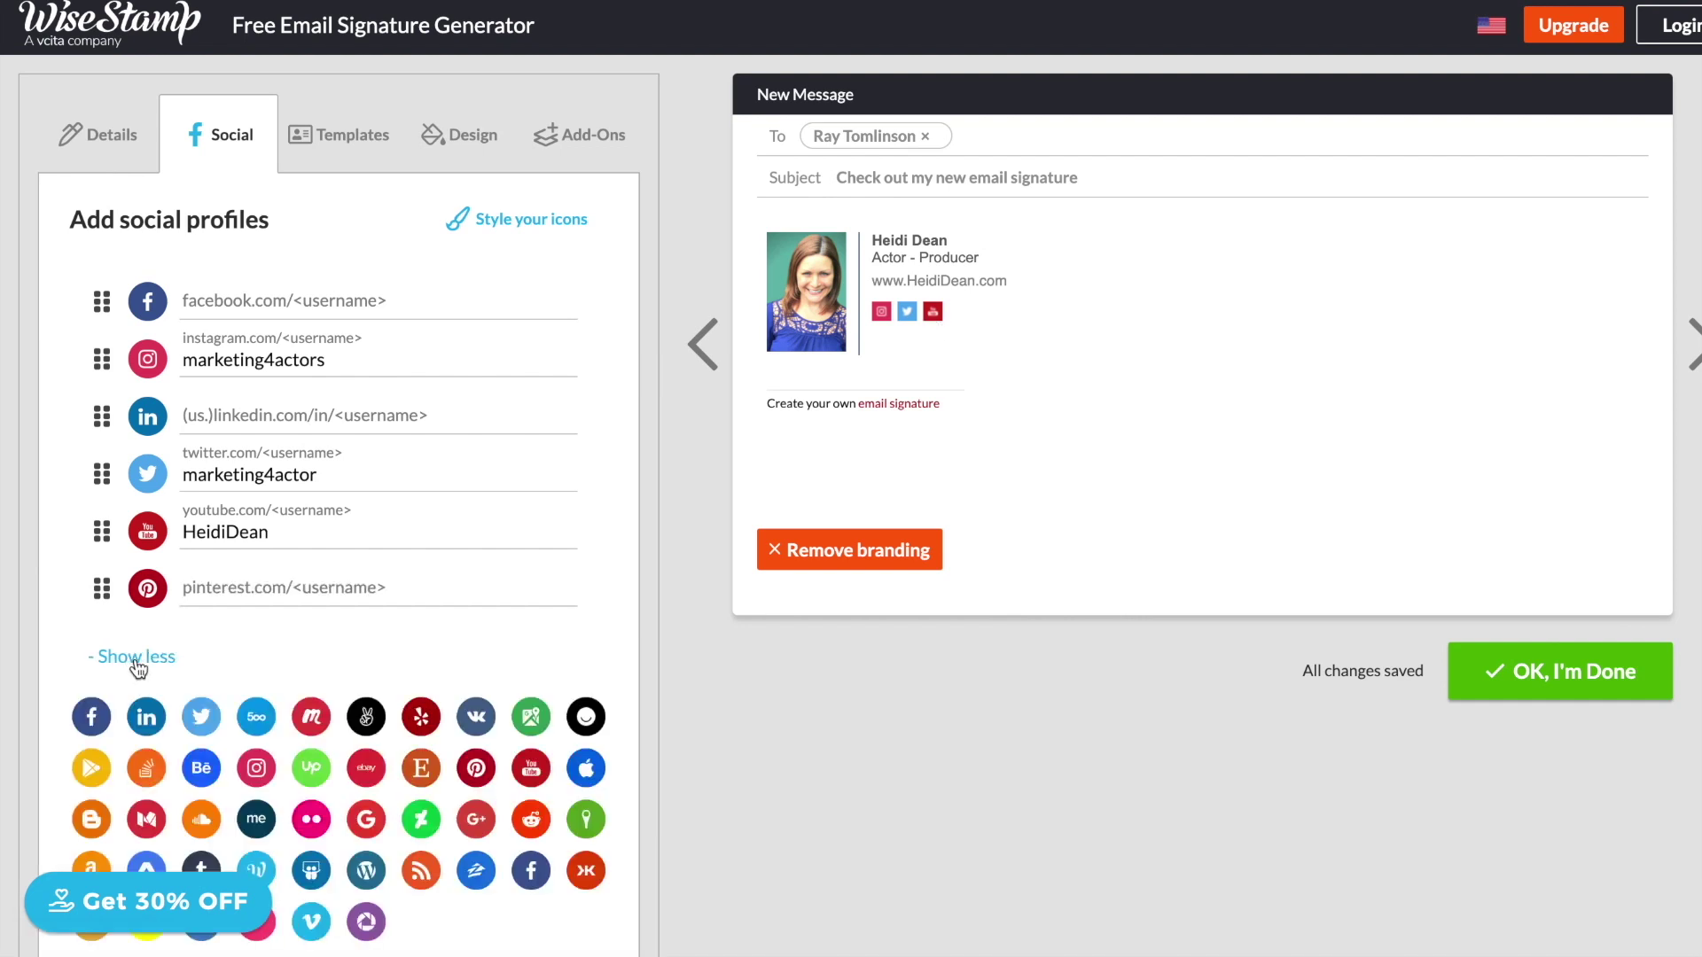
Step: Add an IMDb profile row and enter the IMDb user ID
{"action": "scroll", "coordinate": [330, 672], "scroll_direction": "down", "scroll_amount": 3}
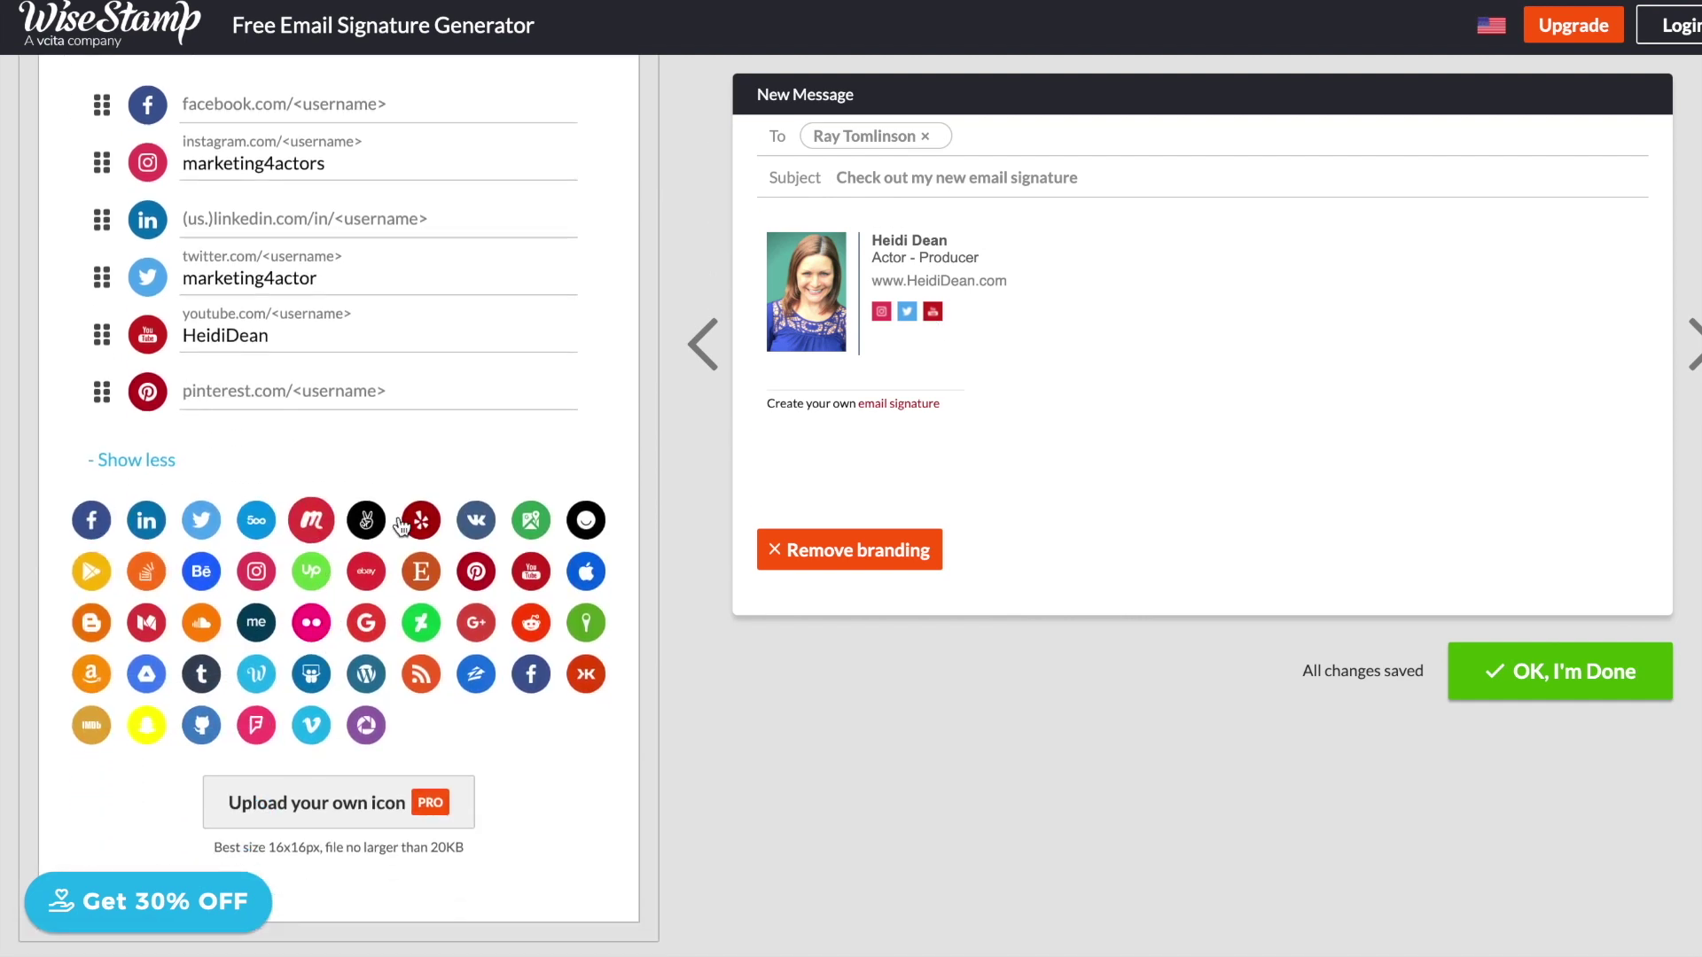
{"action": "left_click", "coordinate": [91, 725]}
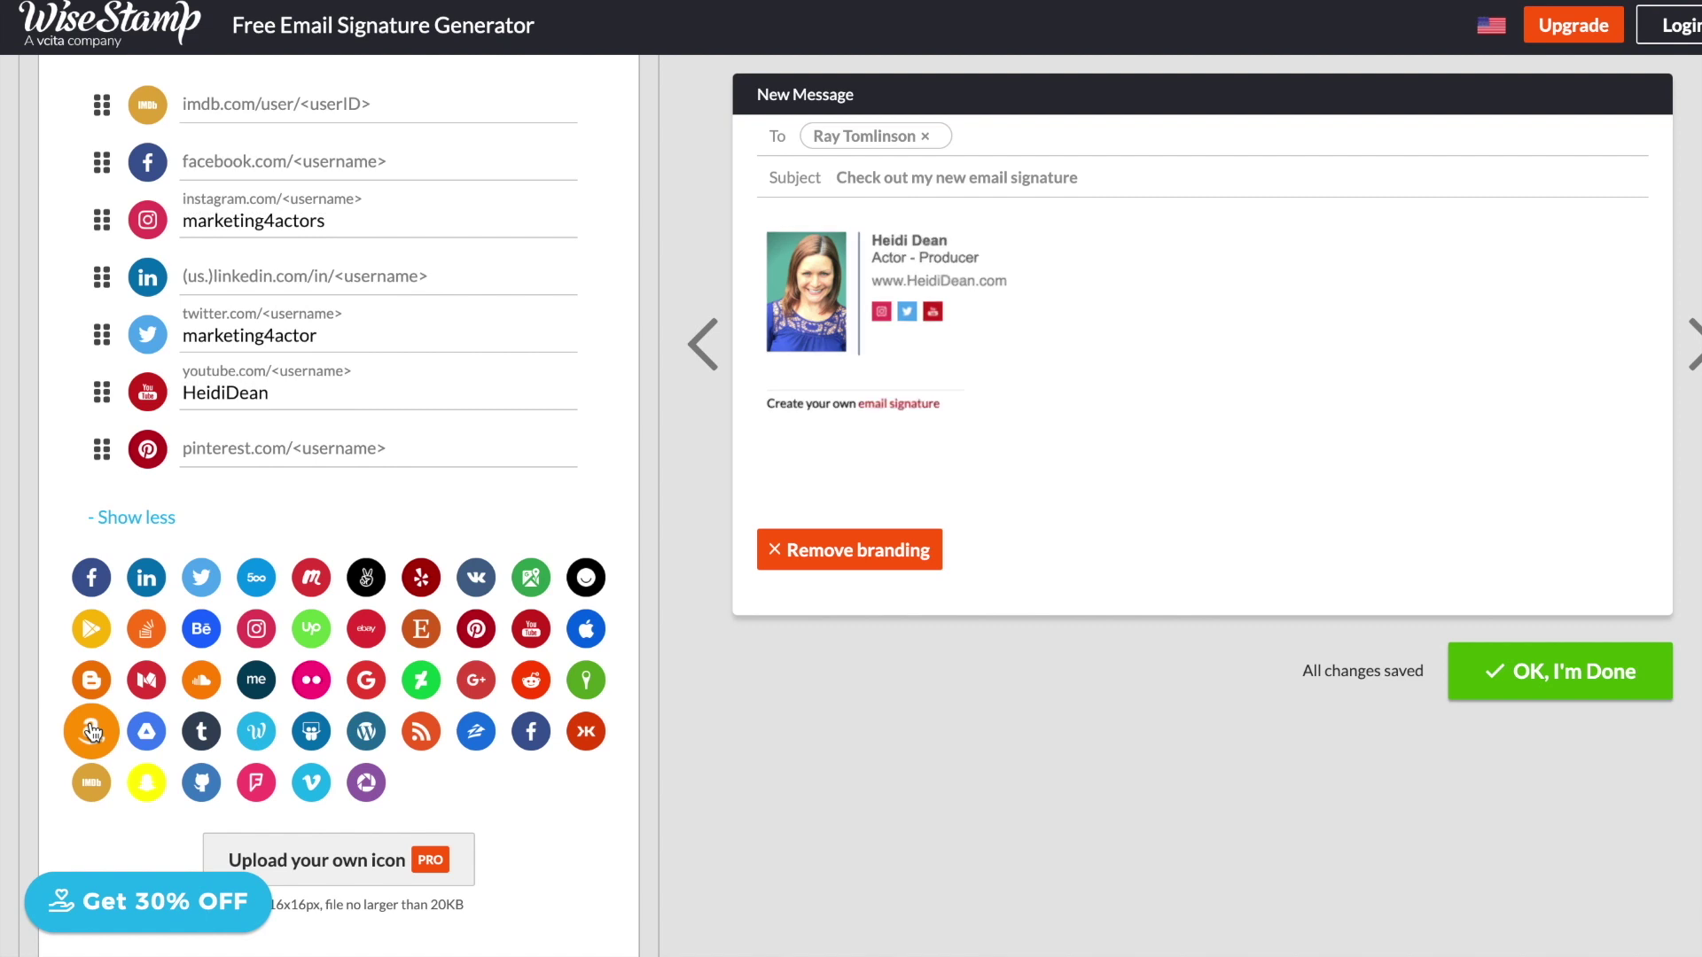
{"action": "left_click", "coordinate": [255, 105]}
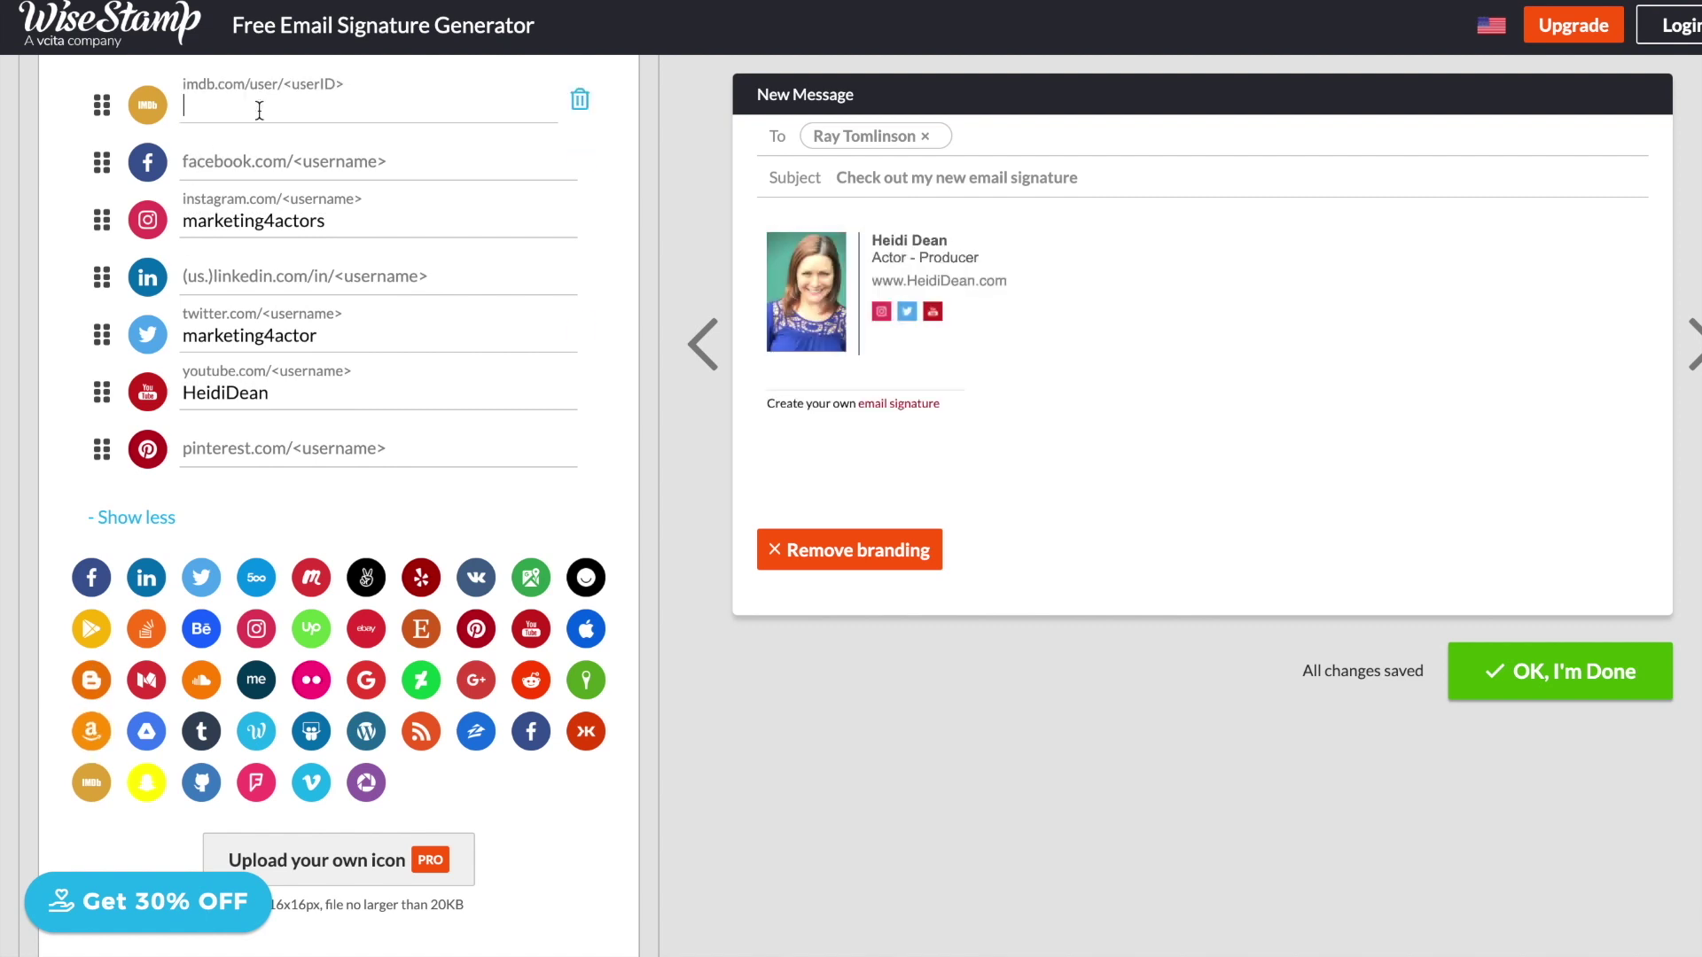
{"action": "type", "text": "heididean"}
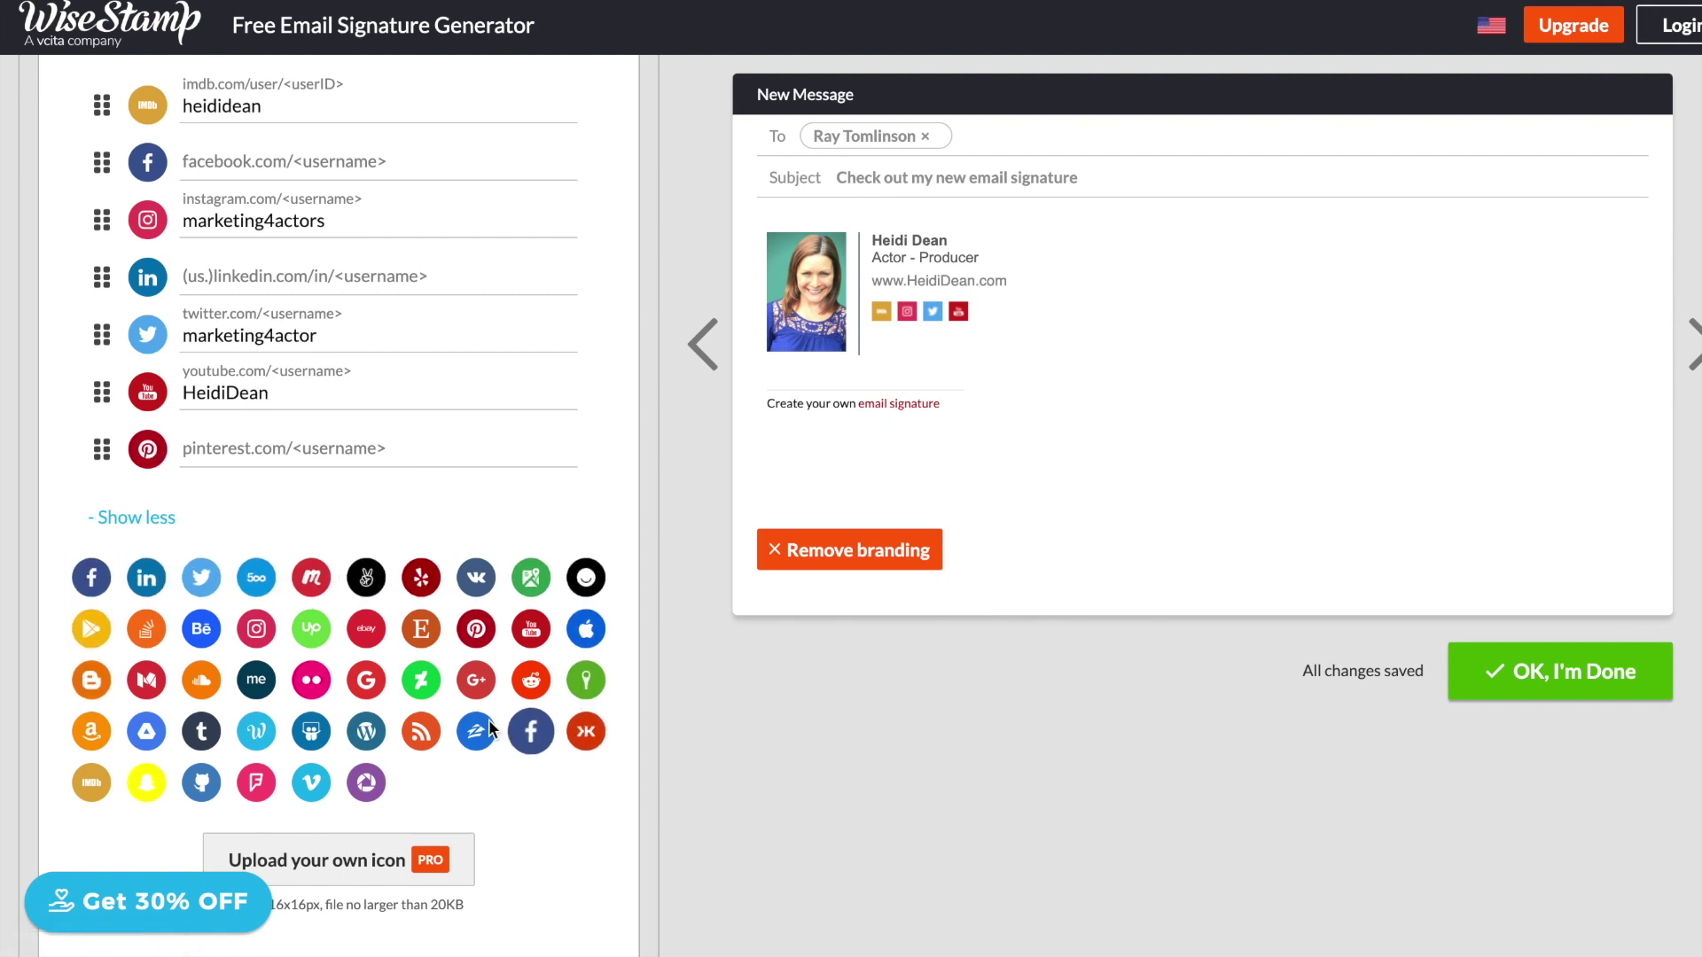
{"action": "scroll", "coordinate": [539, 801], "scroll_direction": "down", "scroll_amount": 1}
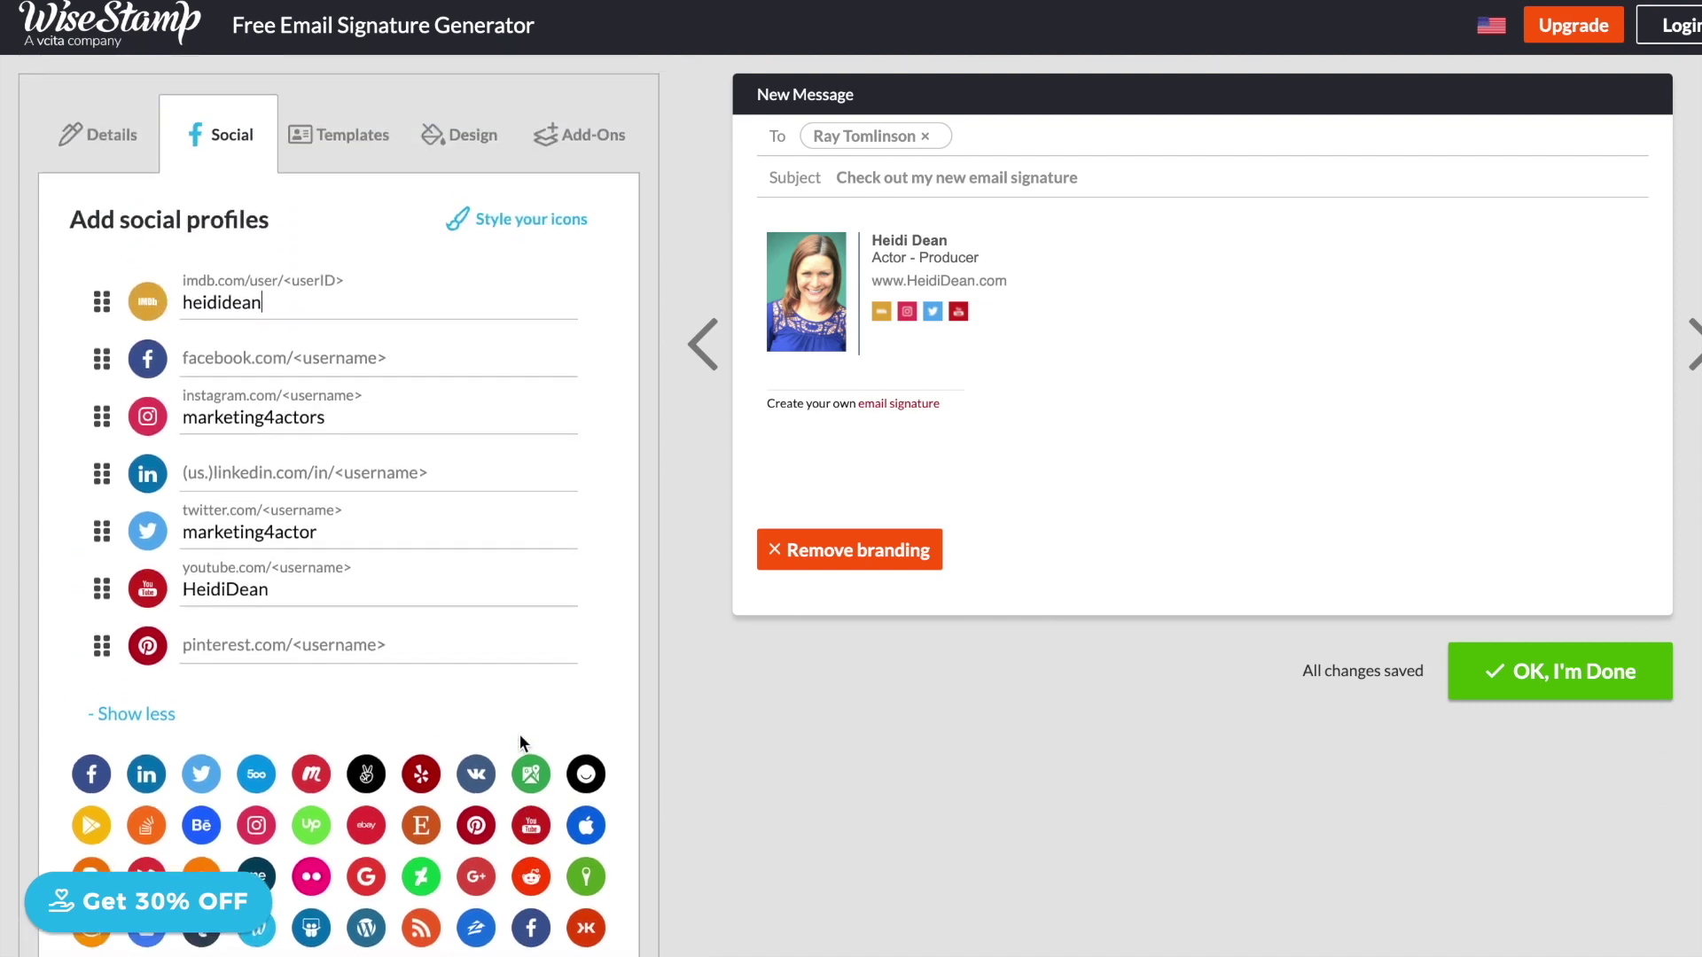
{"action": "scroll", "coordinate": [519, 733], "scroll_direction": "down", "scroll_amount": 3}
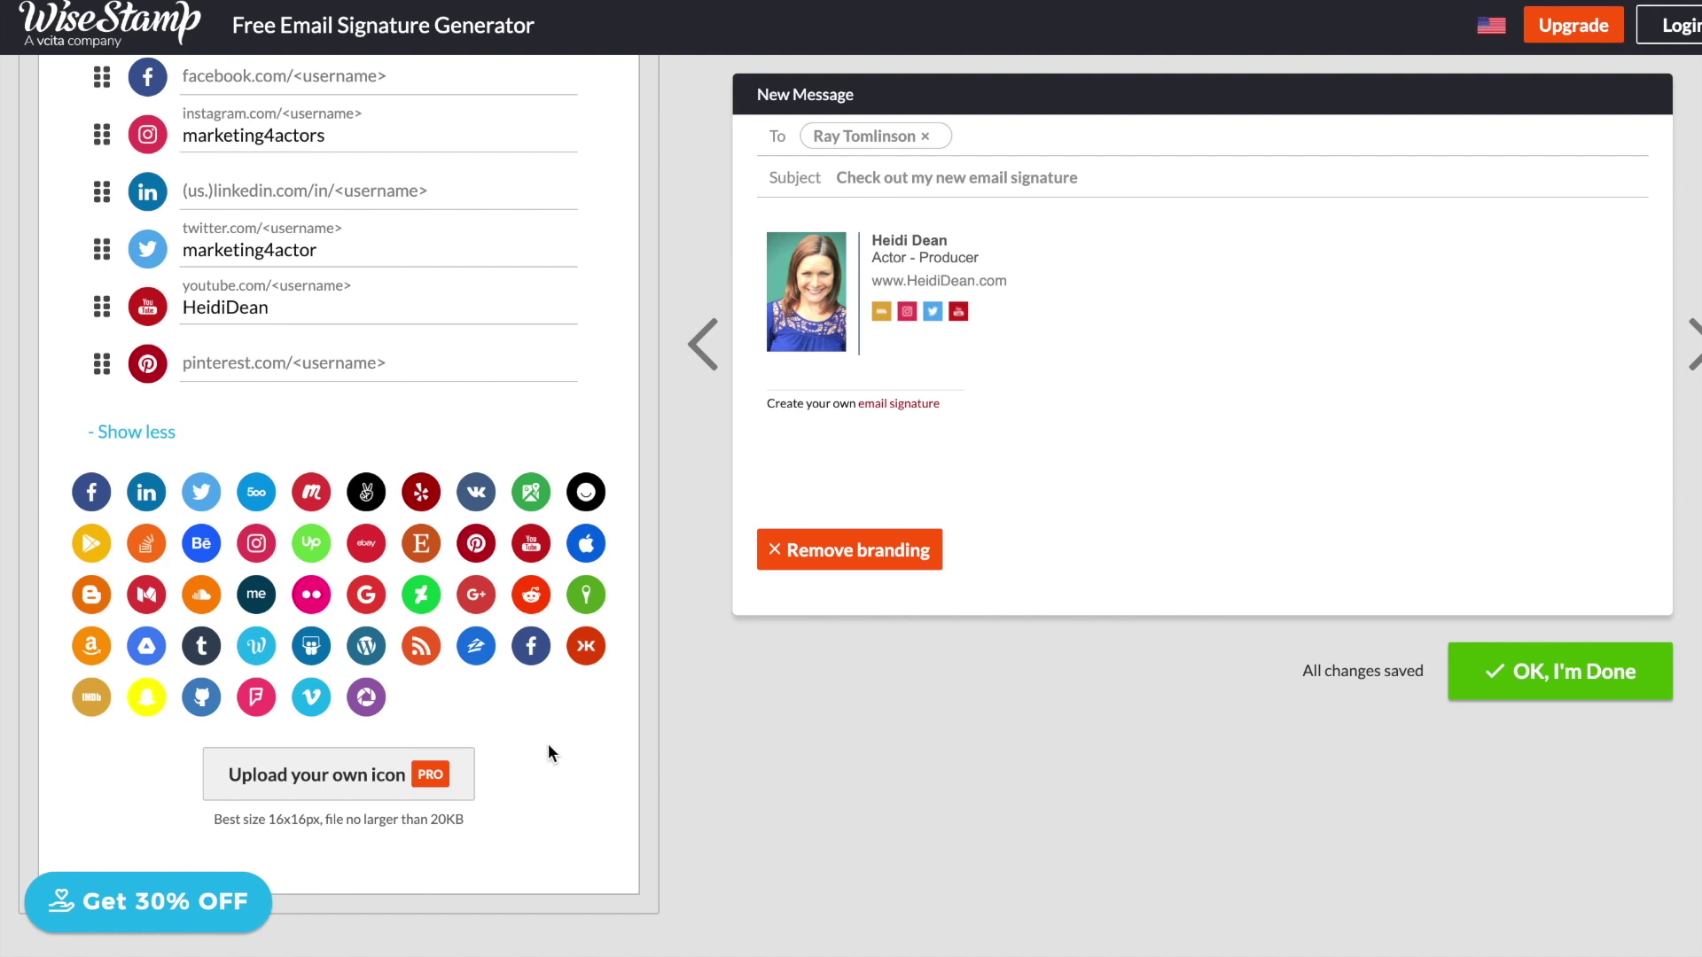
{"action": "scroll", "coordinate": [547, 752], "scroll_direction": "up", "scroll_amount": 3}
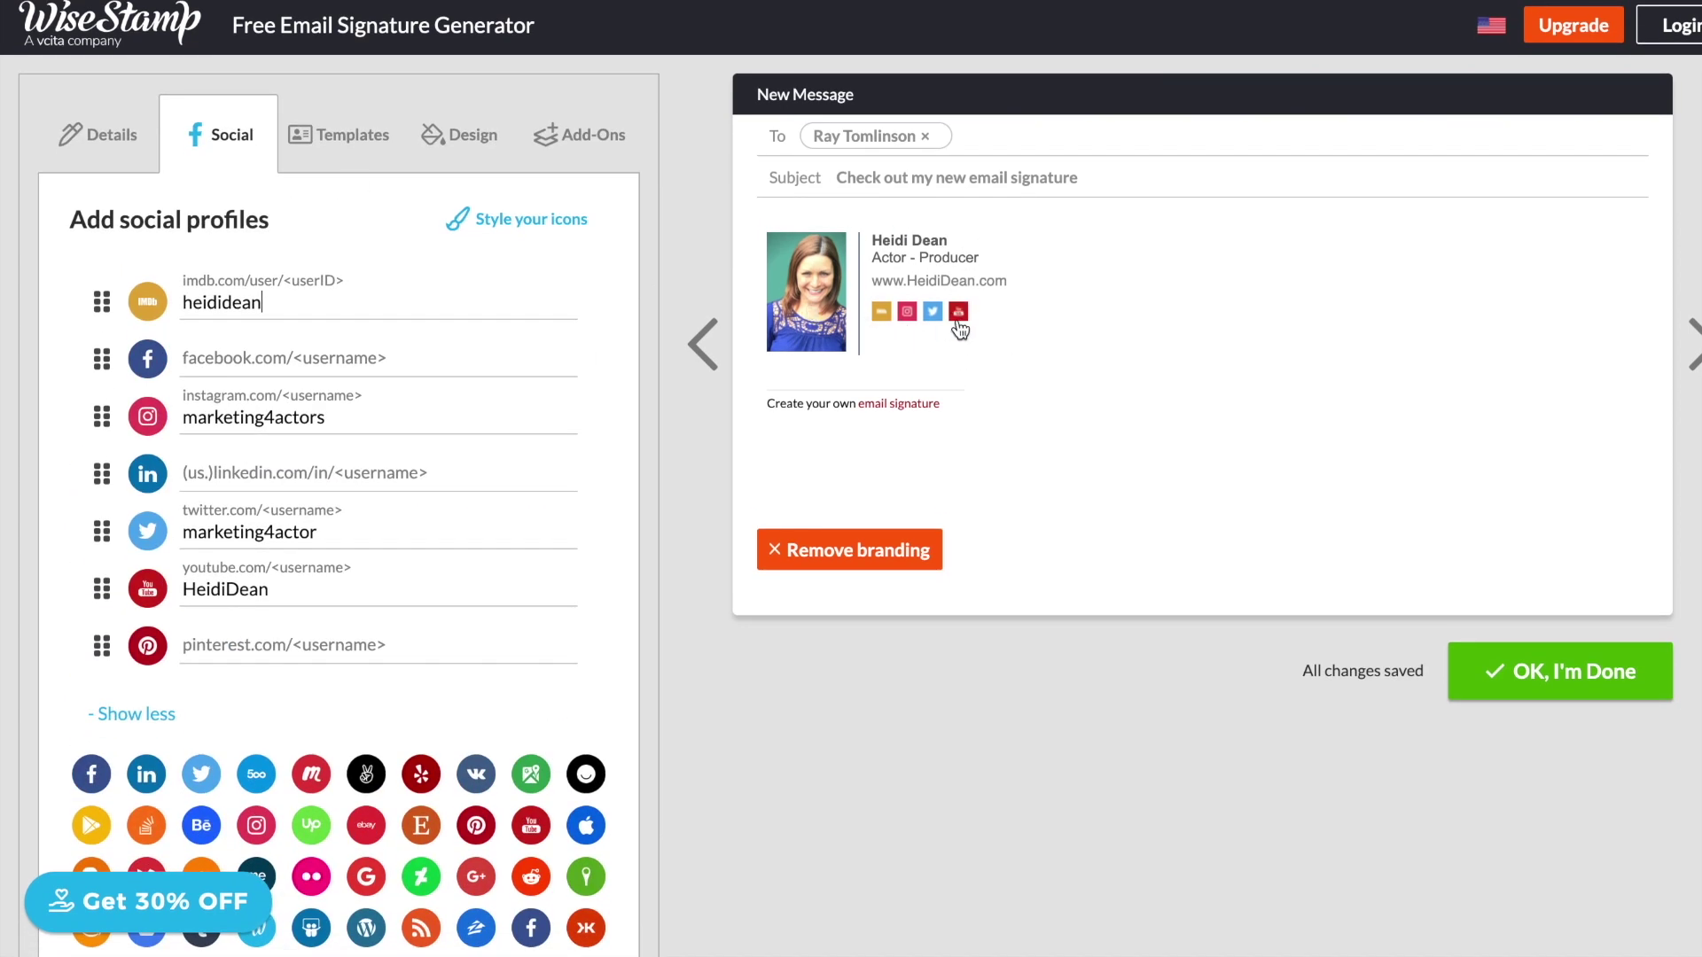
Step: Preview the Horizontal and Center image PRO templates, keeping the free Classic template
{"action": "left_click", "coordinate": [342, 138]}
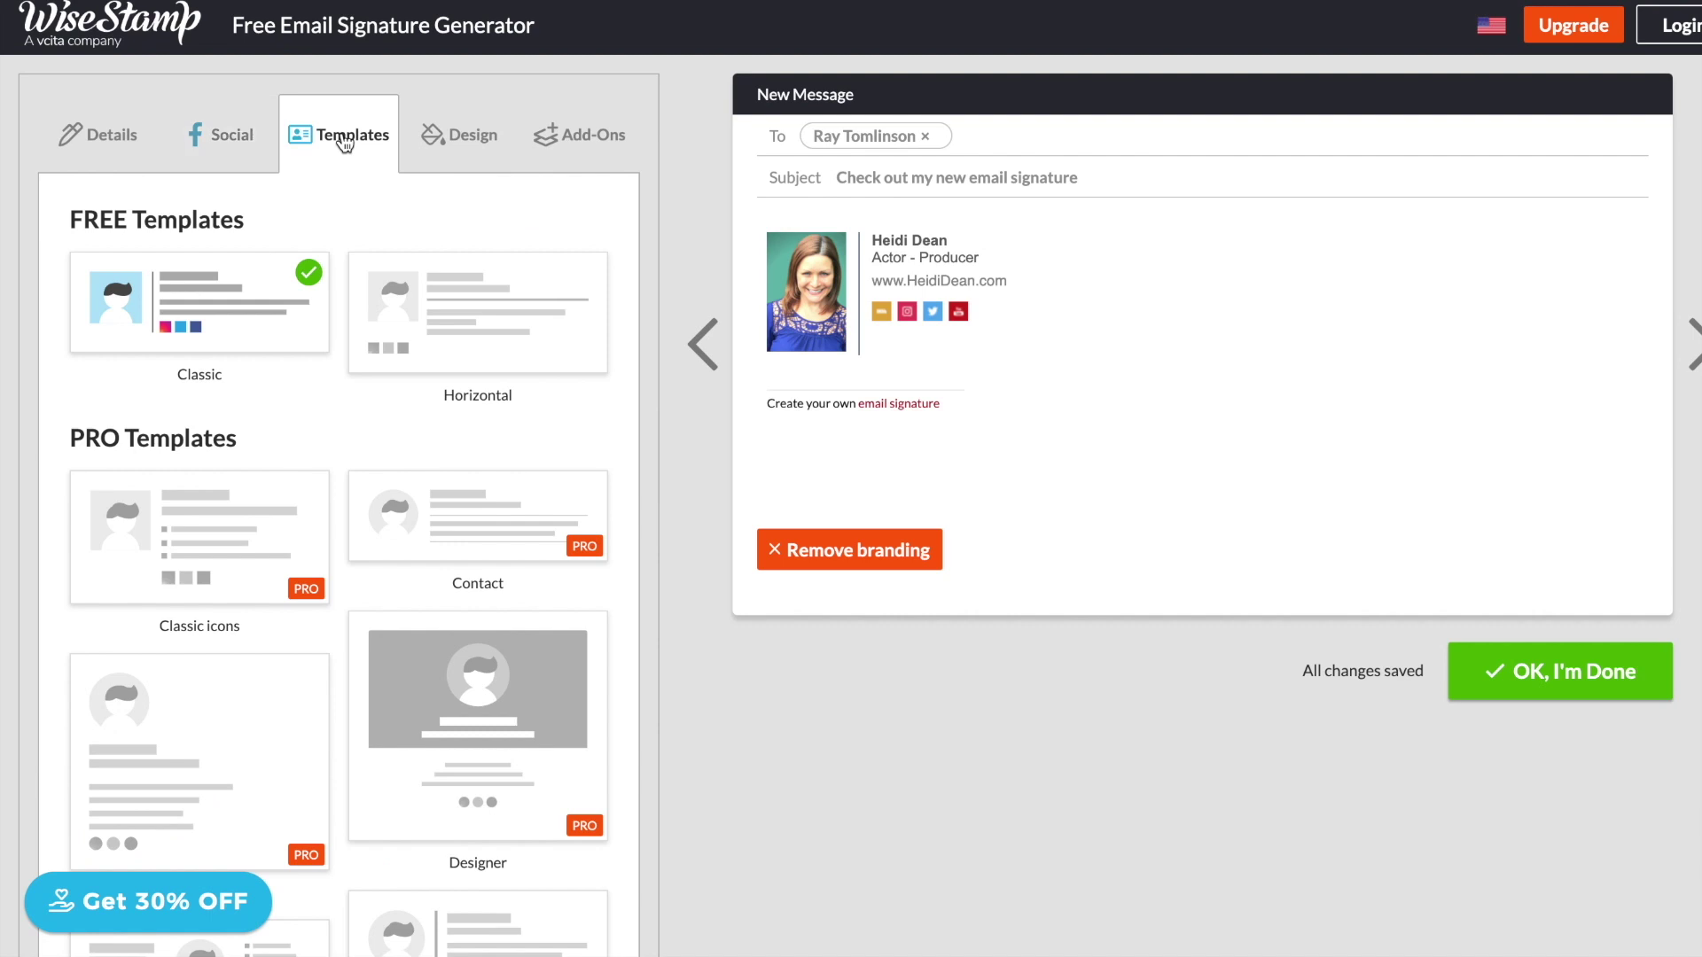
{"action": "left_click", "coordinate": [476, 343]}
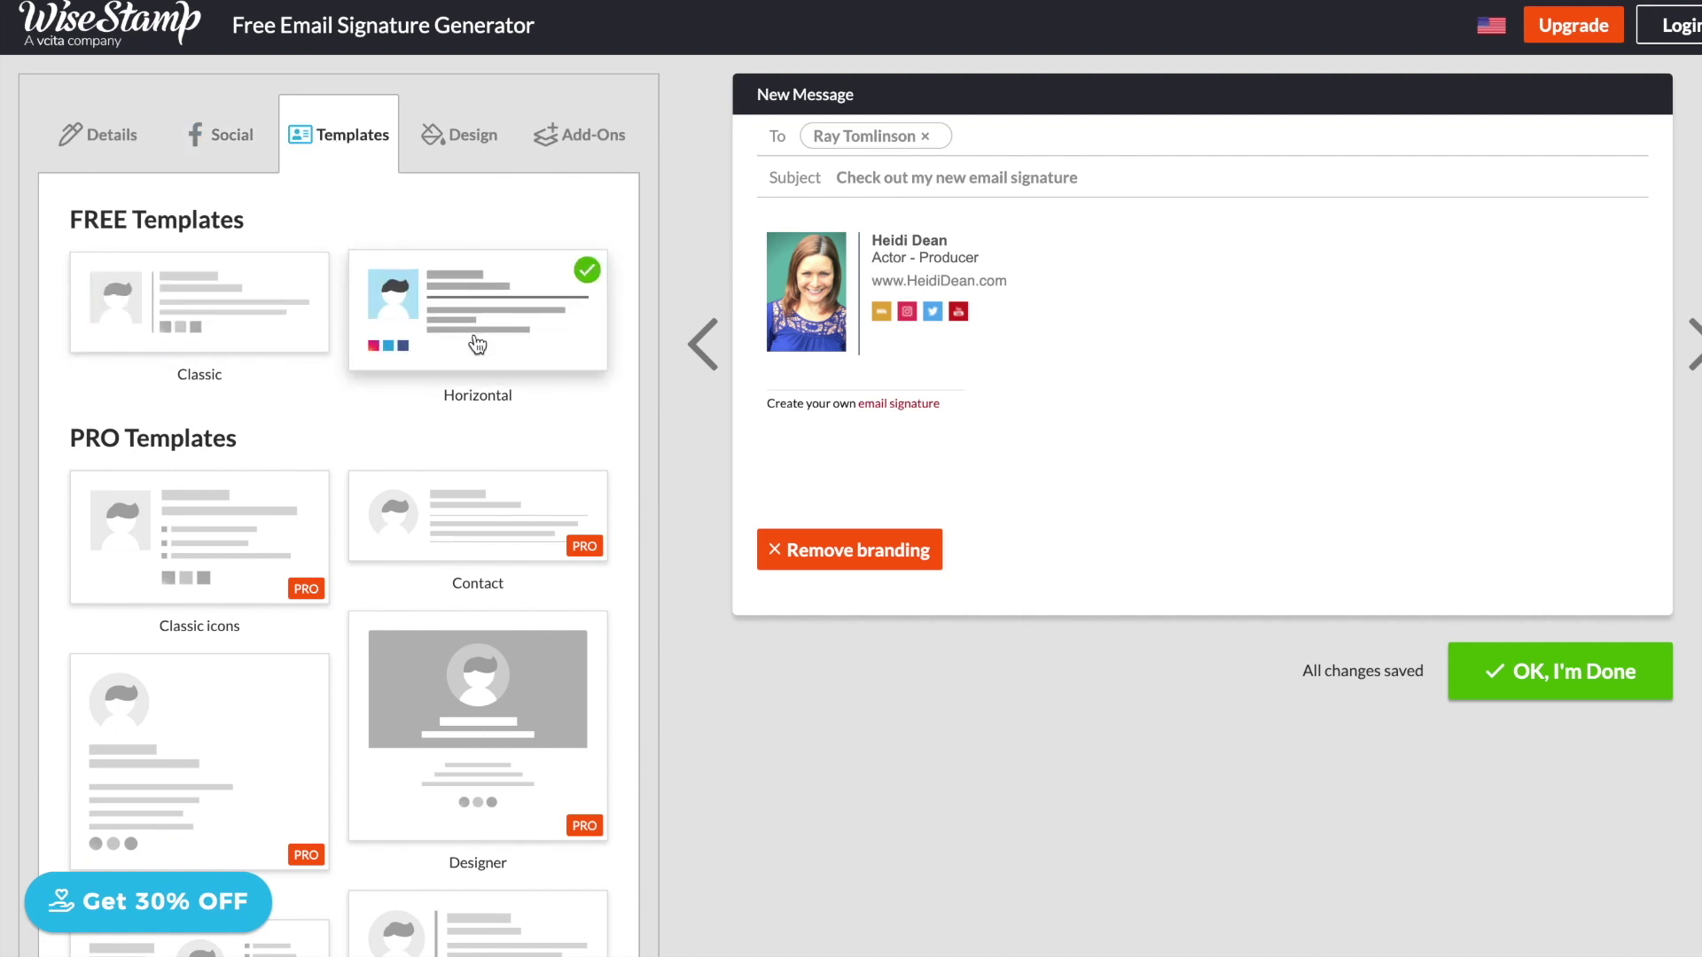
{"action": "left_click", "coordinate": [189, 334]}
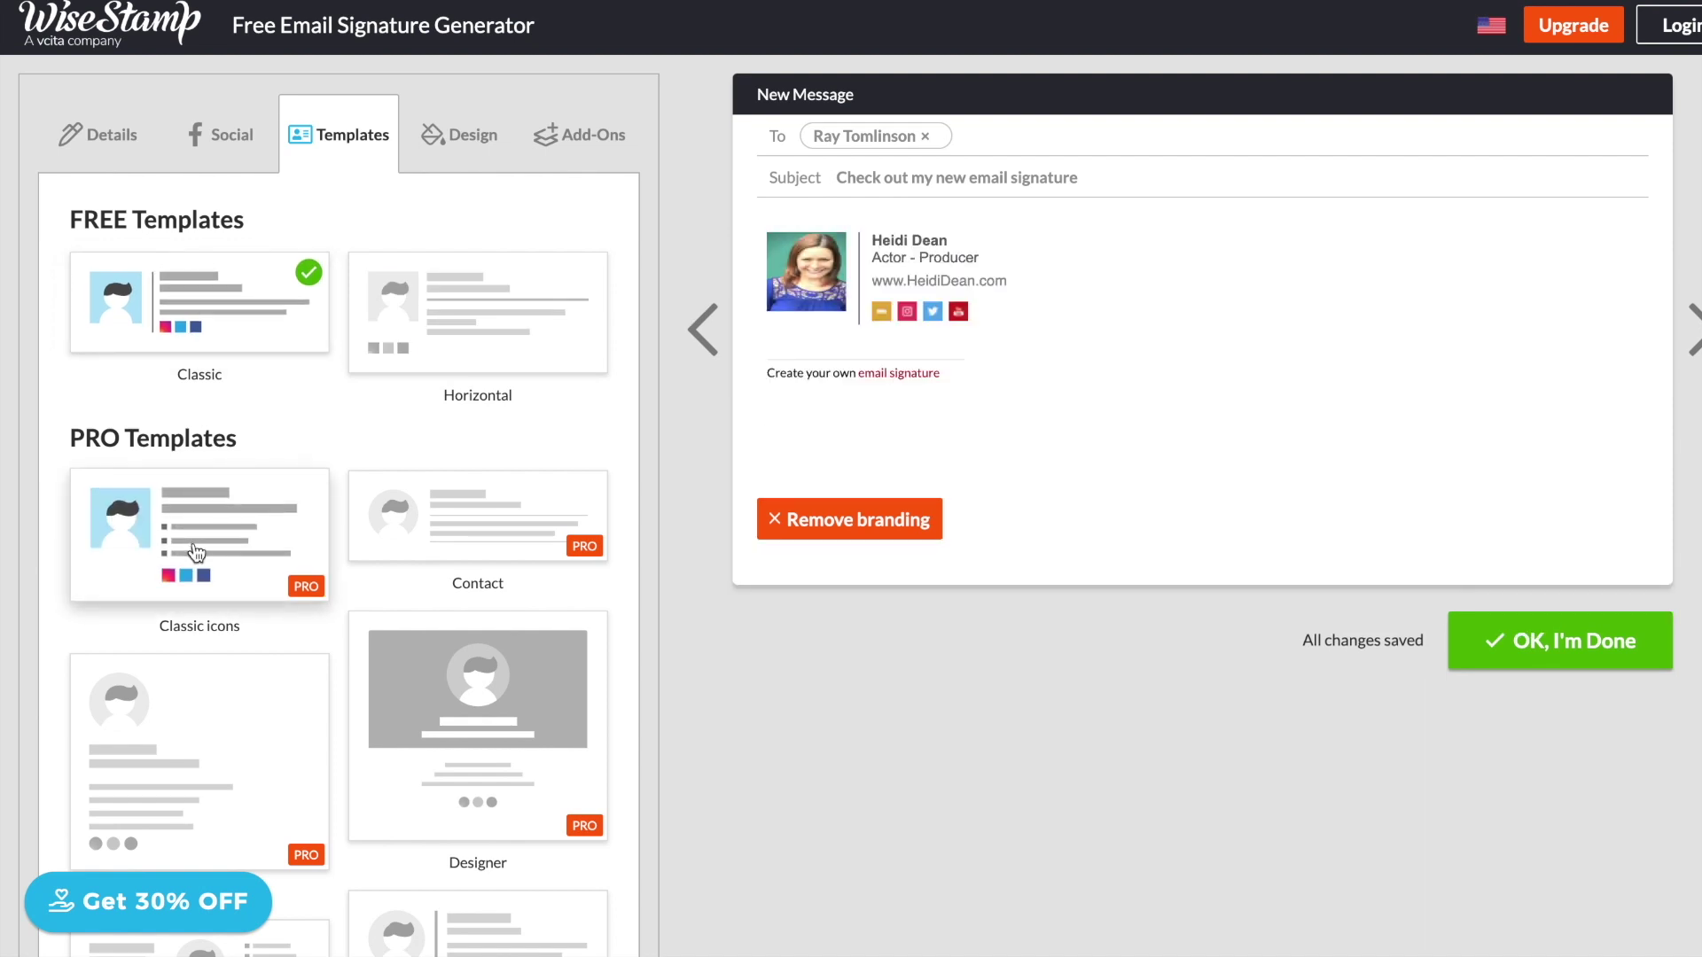
{"action": "scroll", "coordinate": [188, 549], "scroll_direction": "down", "scroll_amount": 2}
{"action": "scroll", "coordinate": [319, 621], "scroll_direction": "down", "scroll_amount": 3}
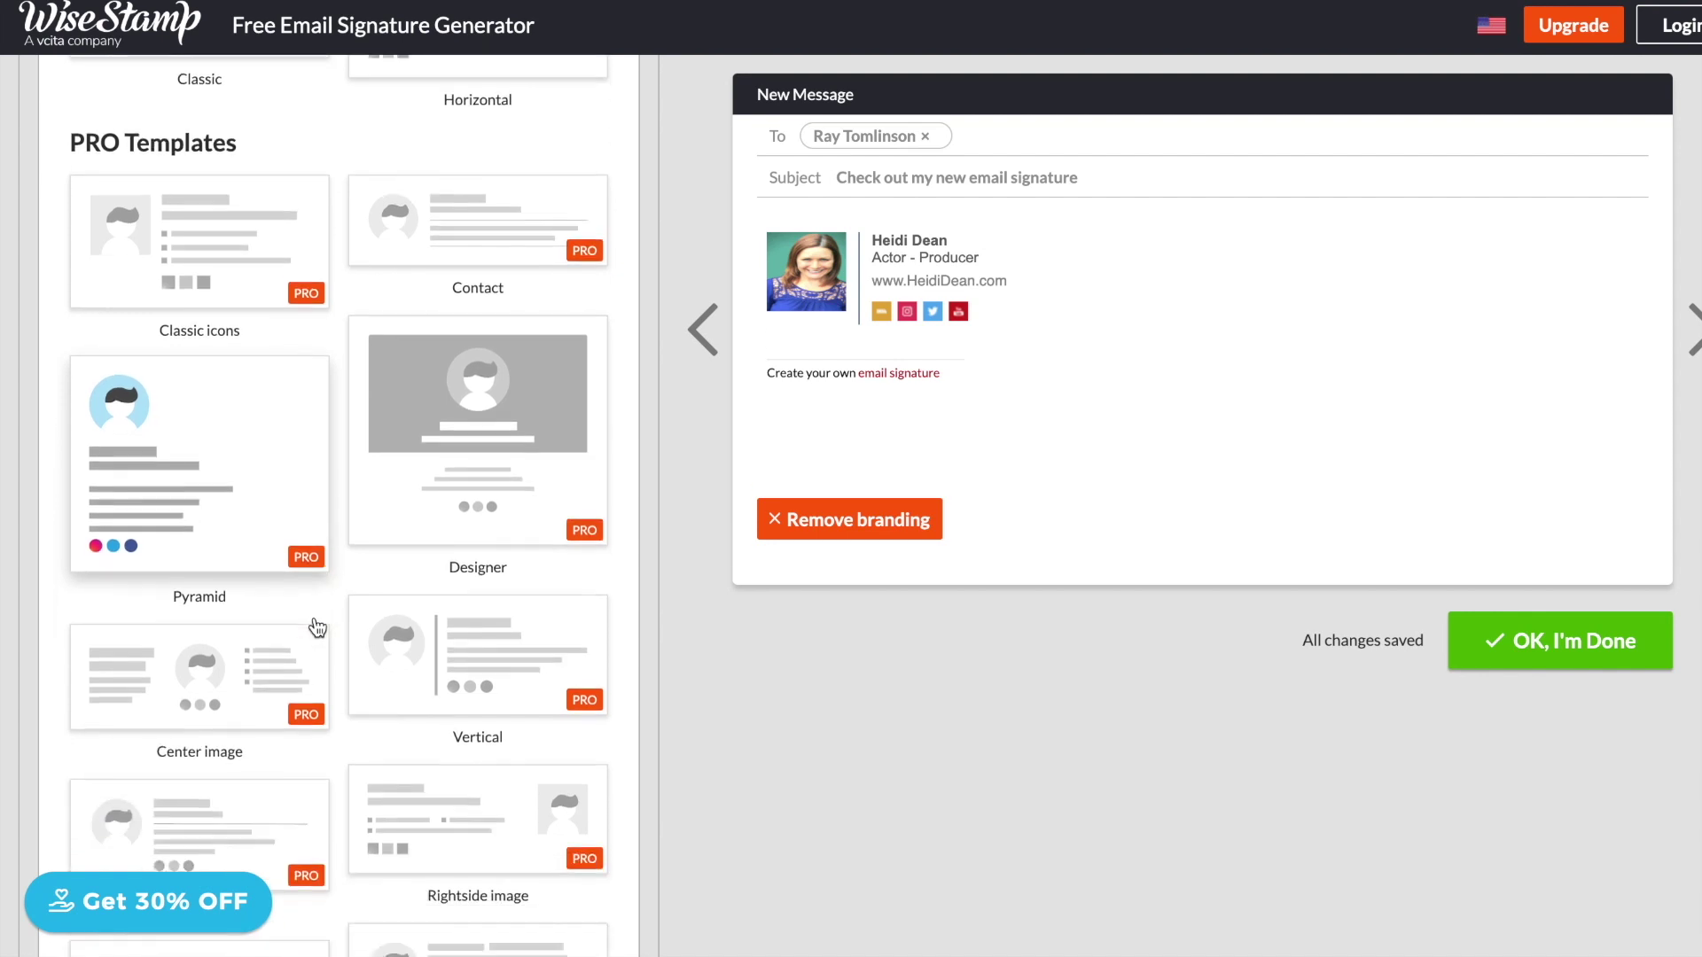
{"action": "left_click", "coordinate": [184, 523]}
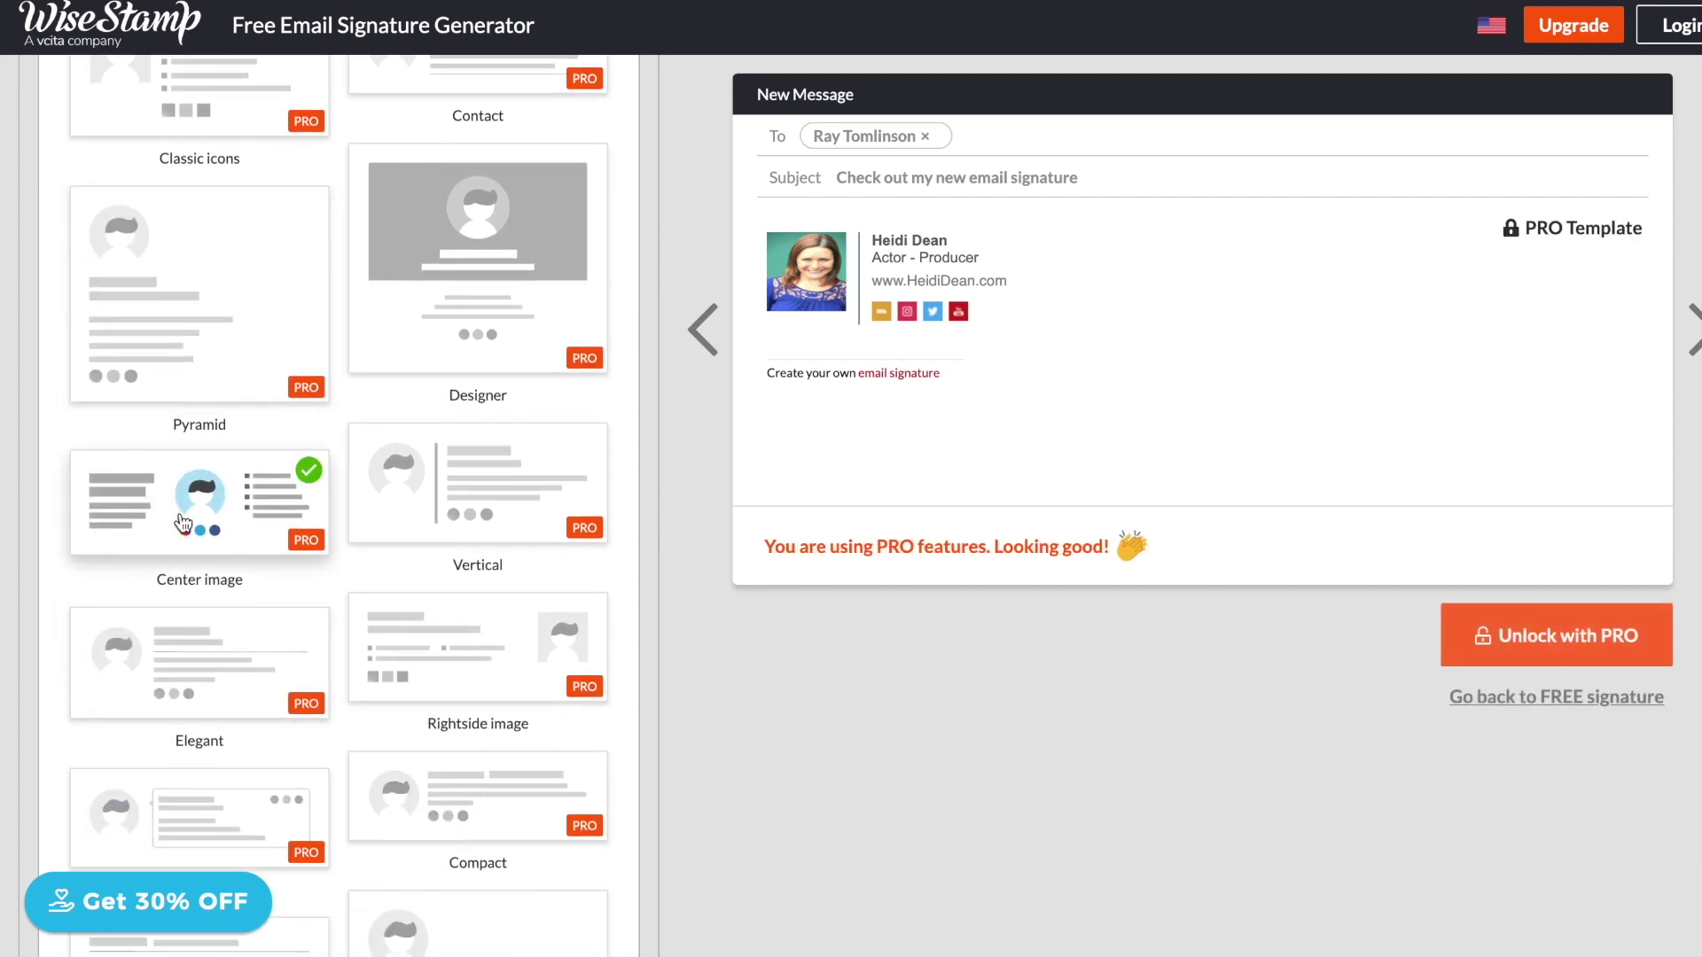
{"action": "left_click", "coordinate": [166, 306]}
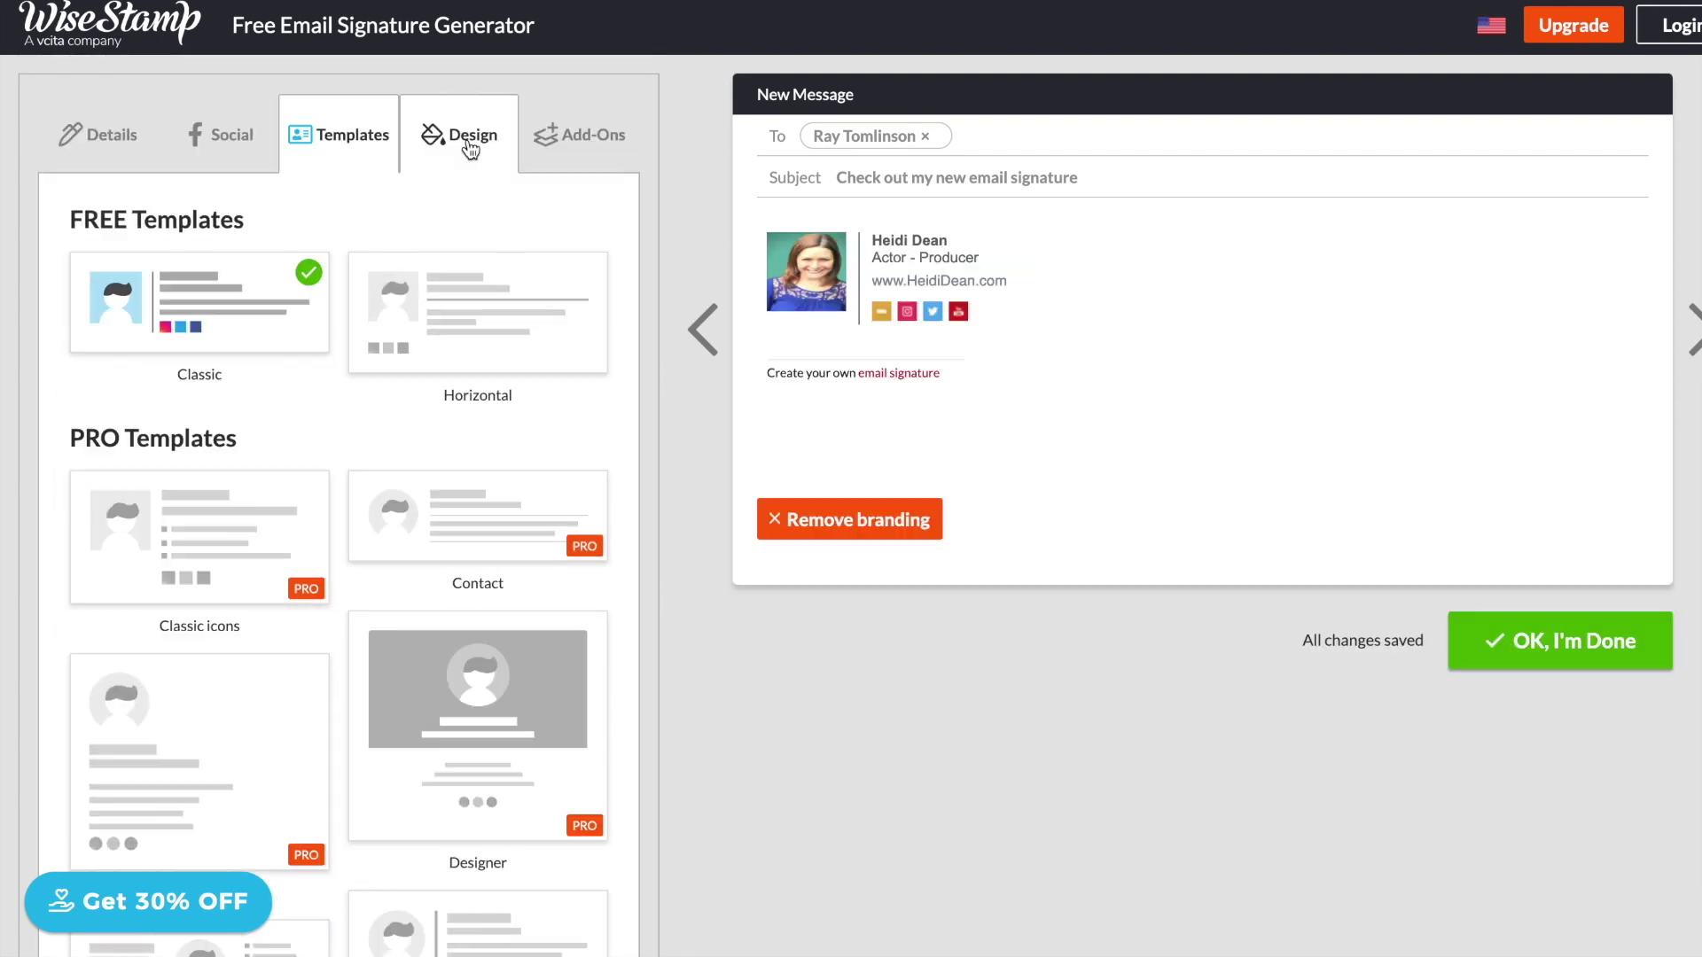
{"action": "left_click", "coordinate": [468, 142]}
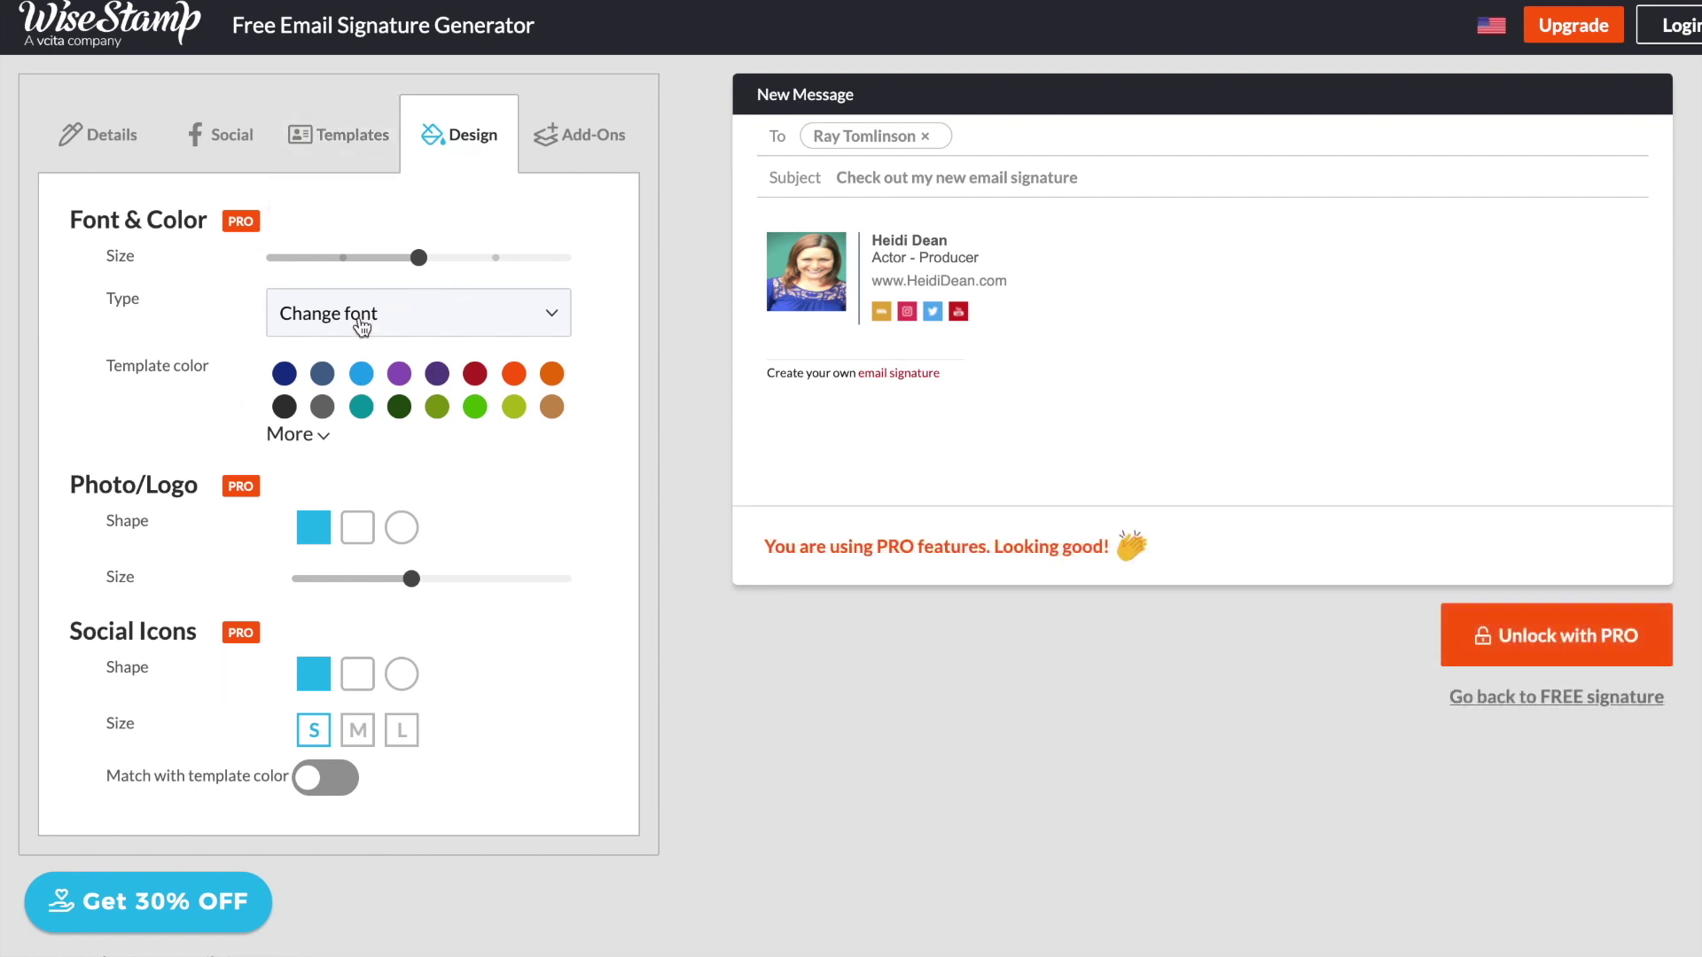
Step: Set the font to Georgia and make the headshot a slightly smaller rounded square
{"action": "left_click", "coordinate": [351, 310]}
{"action": "left_click", "coordinate": [324, 456]}
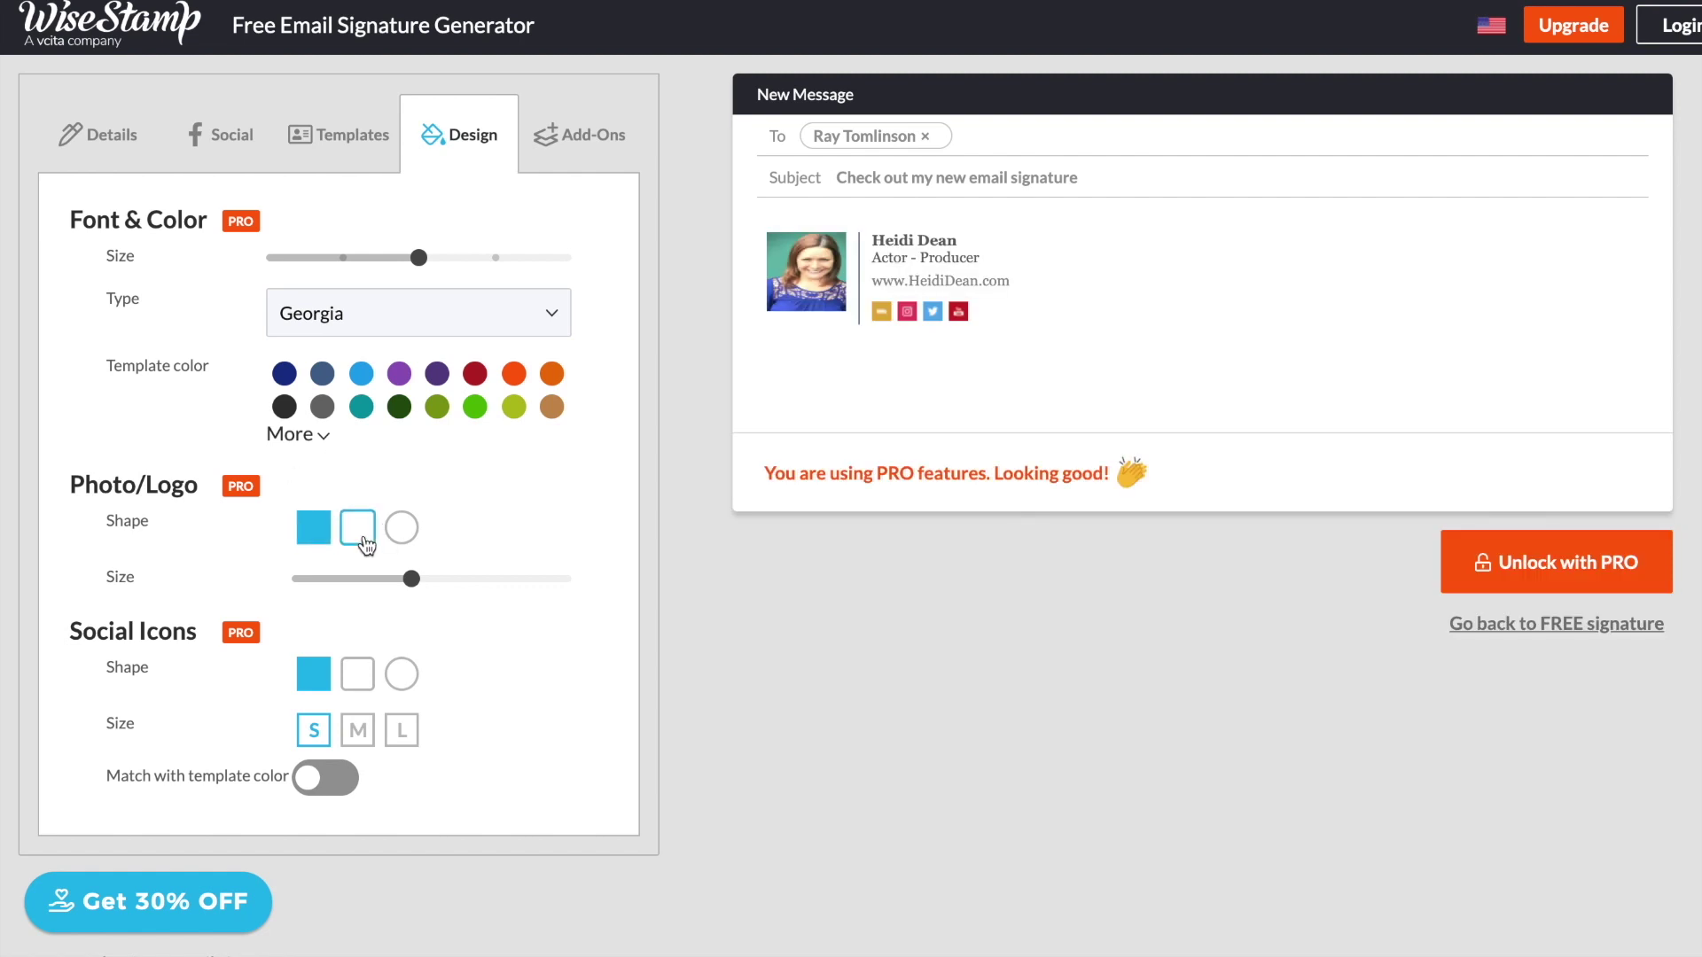
{"action": "left_click", "coordinate": [357, 530]}
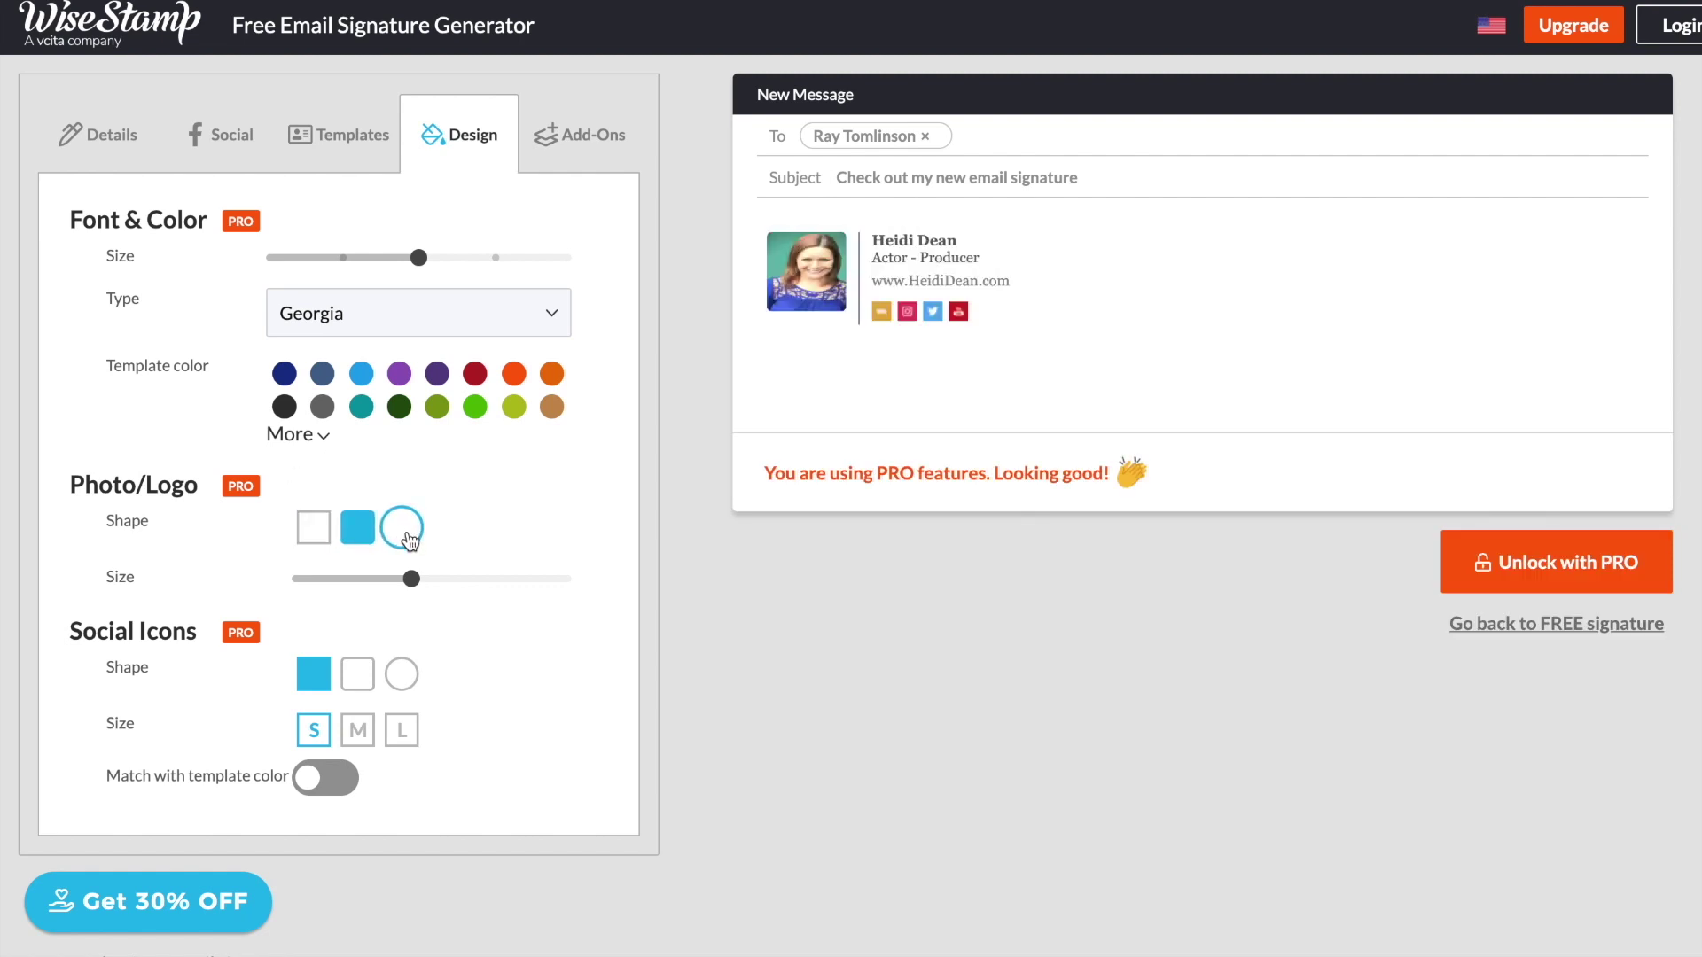
{"action": "left_click", "coordinate": [403, 532]}
{"action": "mouse_move", "coordinate": [411, 581]}
{"action": "left_mouse_down"}
{"action": "mouse_move", "coordinate": [373, 585]}
{"action": "mouse_move", "coordinate": [391, 583]}
{"action": "left_mouse_up"}
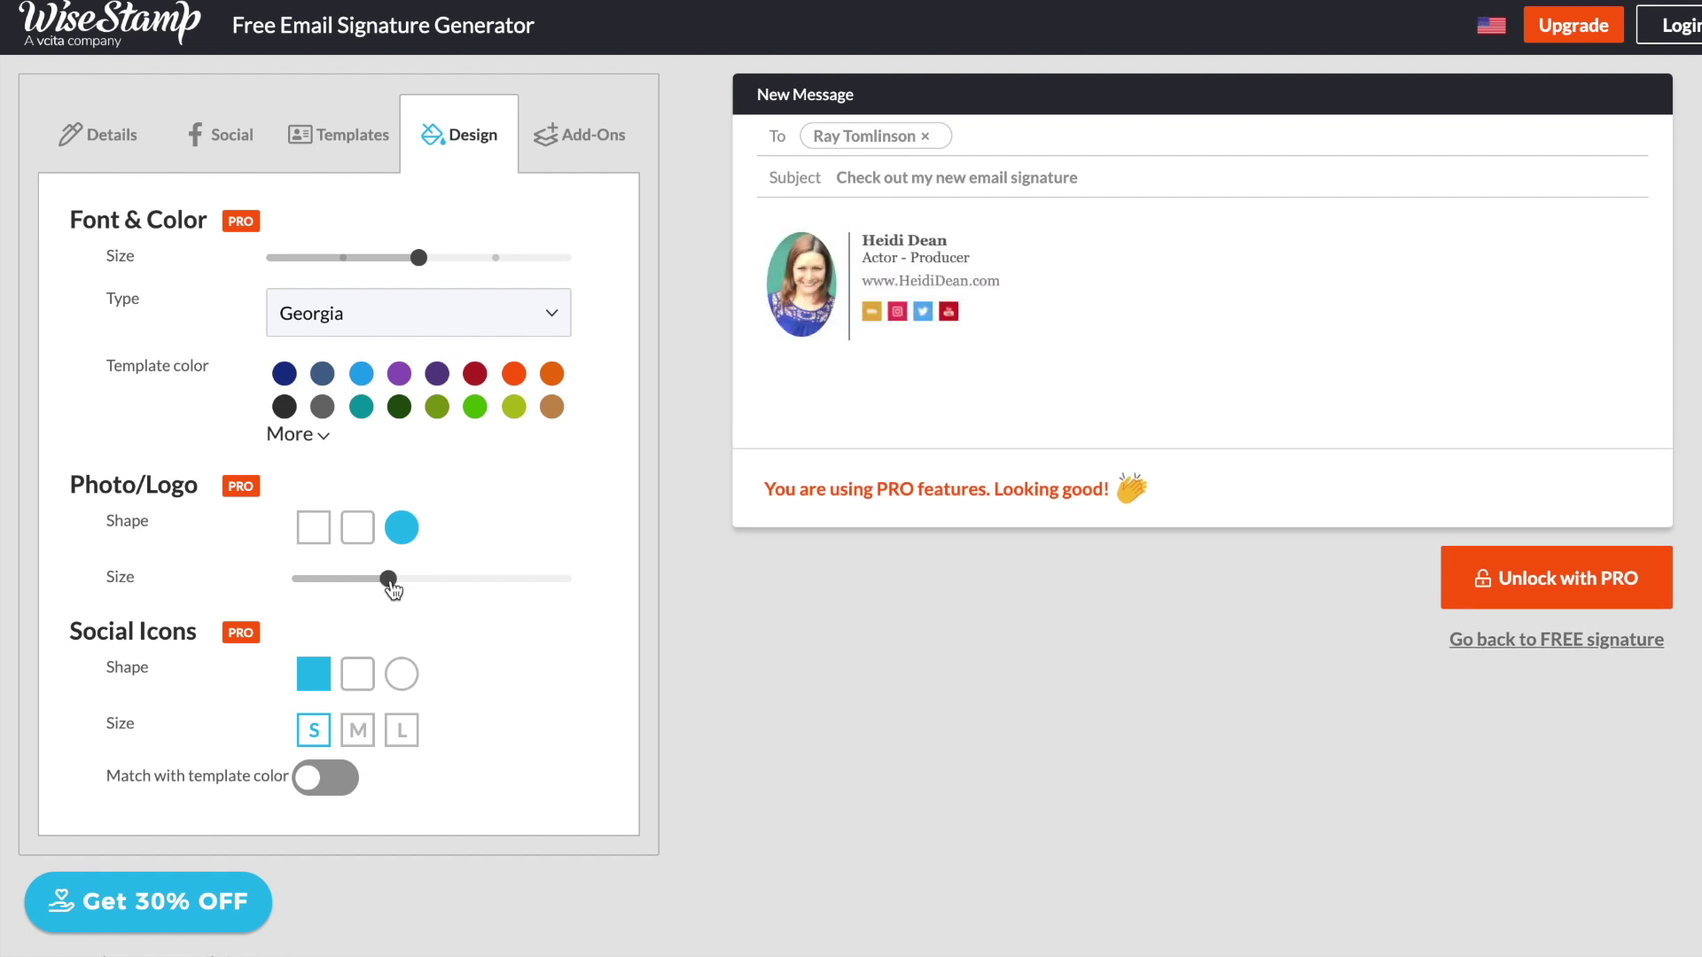
{"action": "left_click", "coordinate": [357, 529]}
Step: Make the social icons medium-sized circles and choose the dark red template colour
{"action": "scroll", "coordinate": [479, 695], "scroll_direction": "down", "scroll_amount": 1}
{"action": "left_click", "coordinate": [361, 650]}
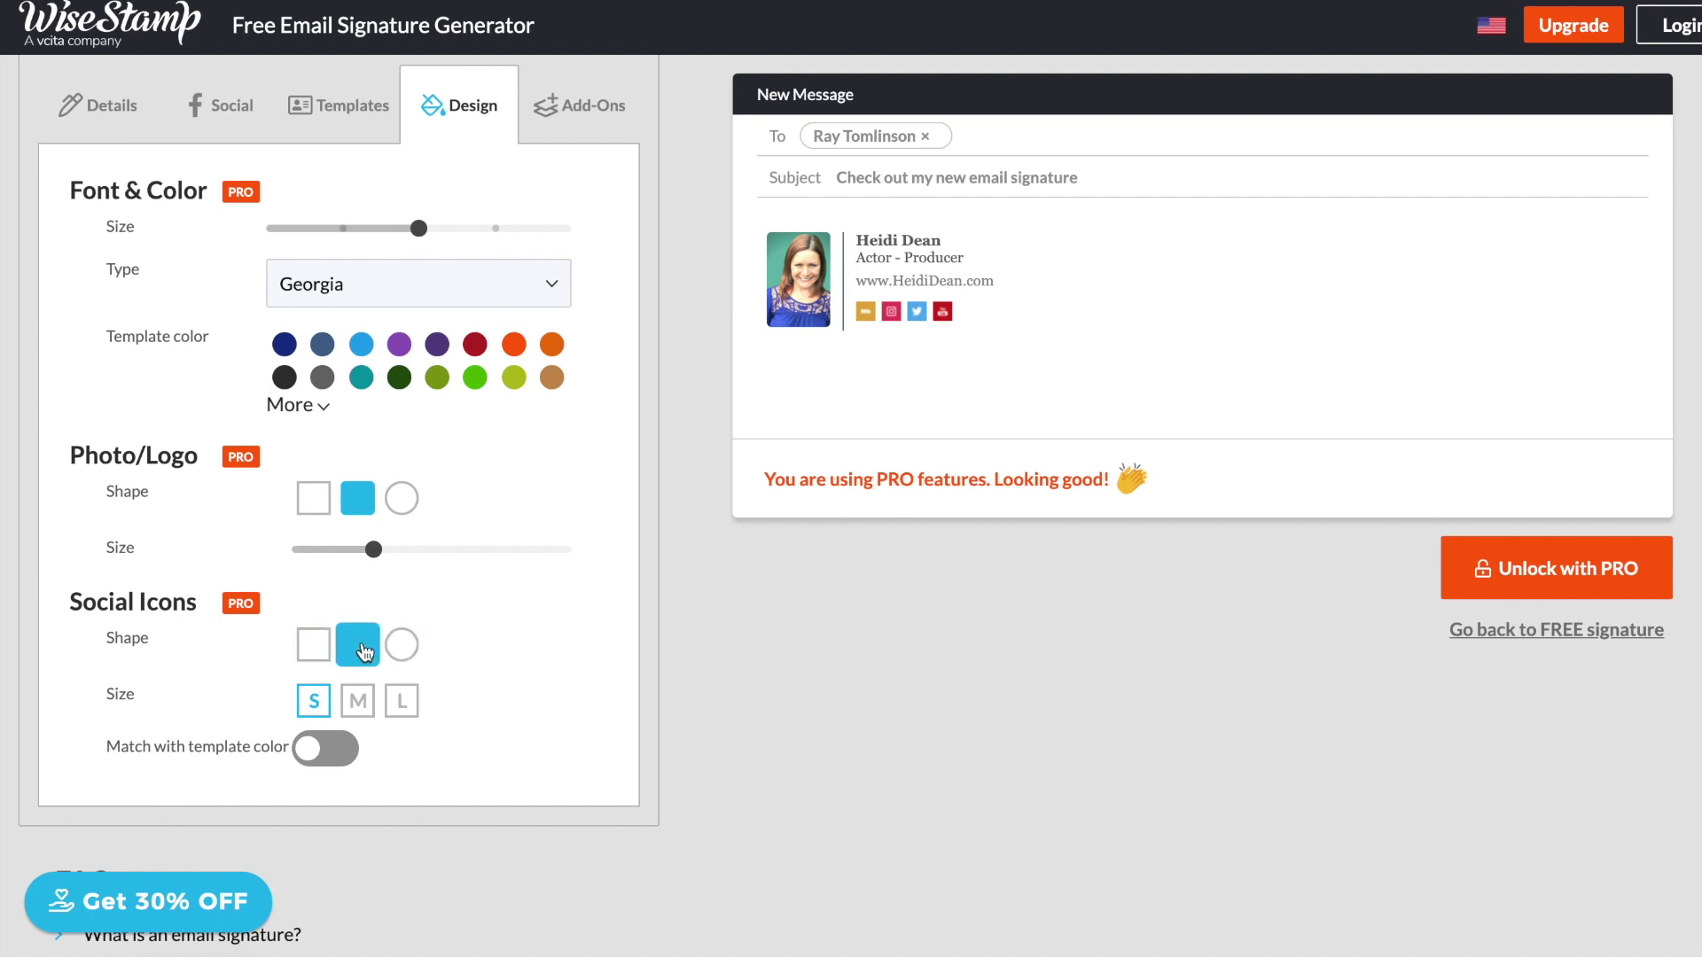
{"action": "left_click", "coordinate": [403, 651]}
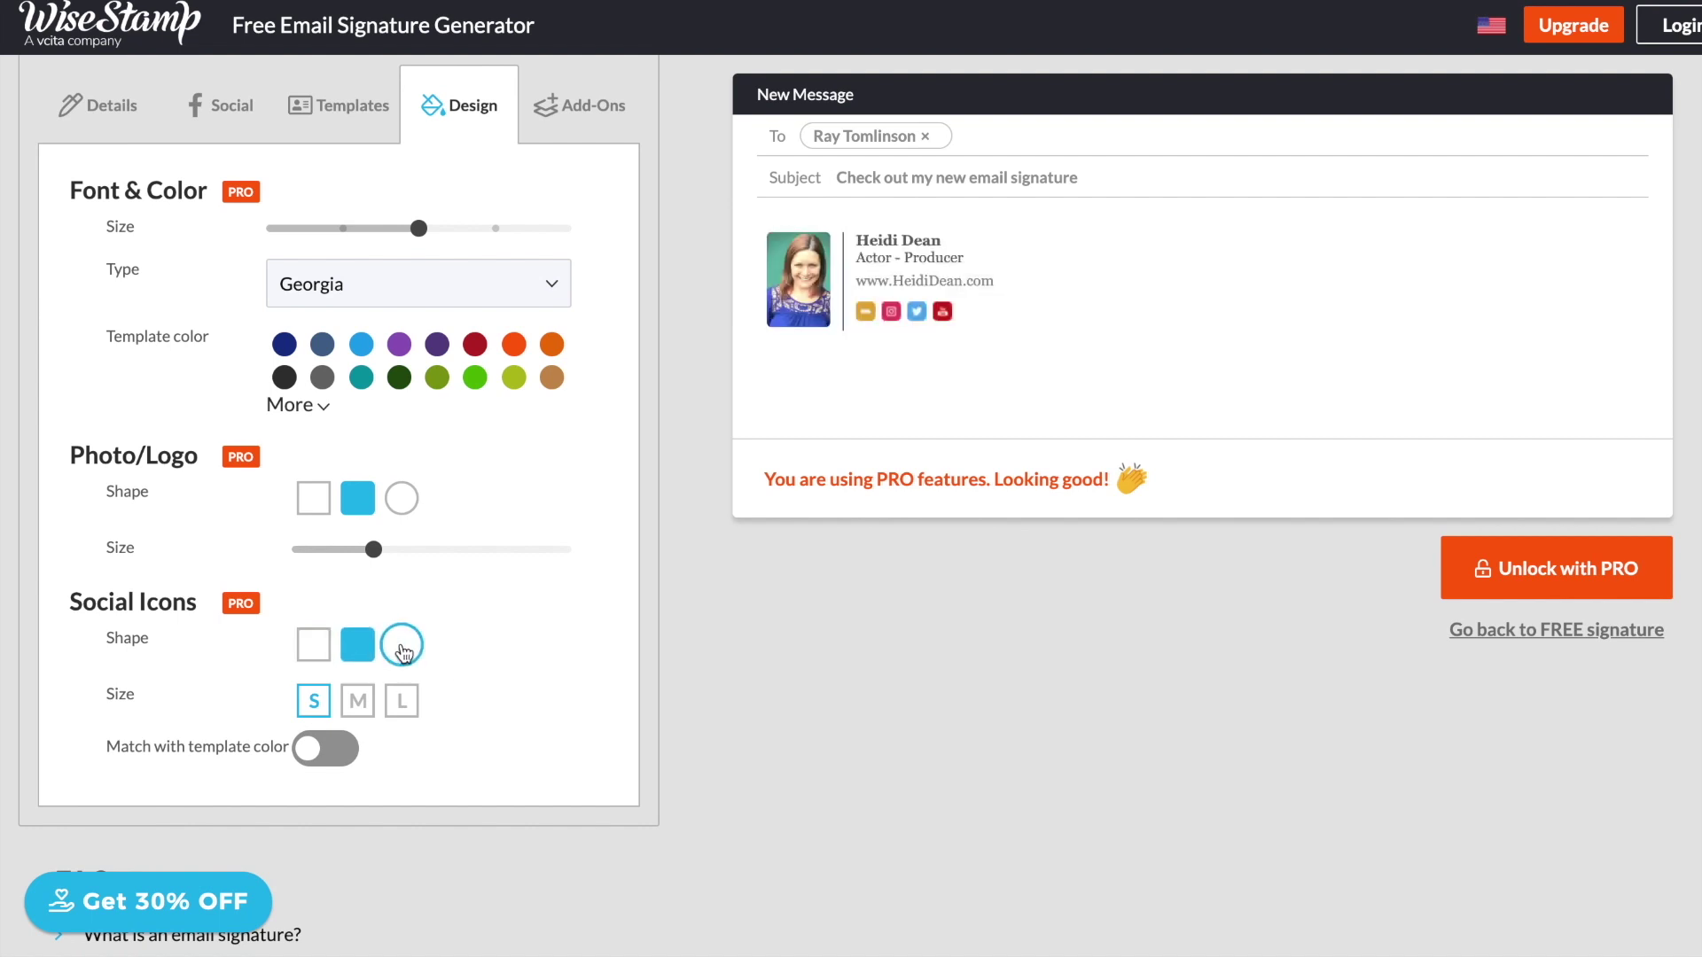
{"action": "left_click", "coordinate": [404, 652]}
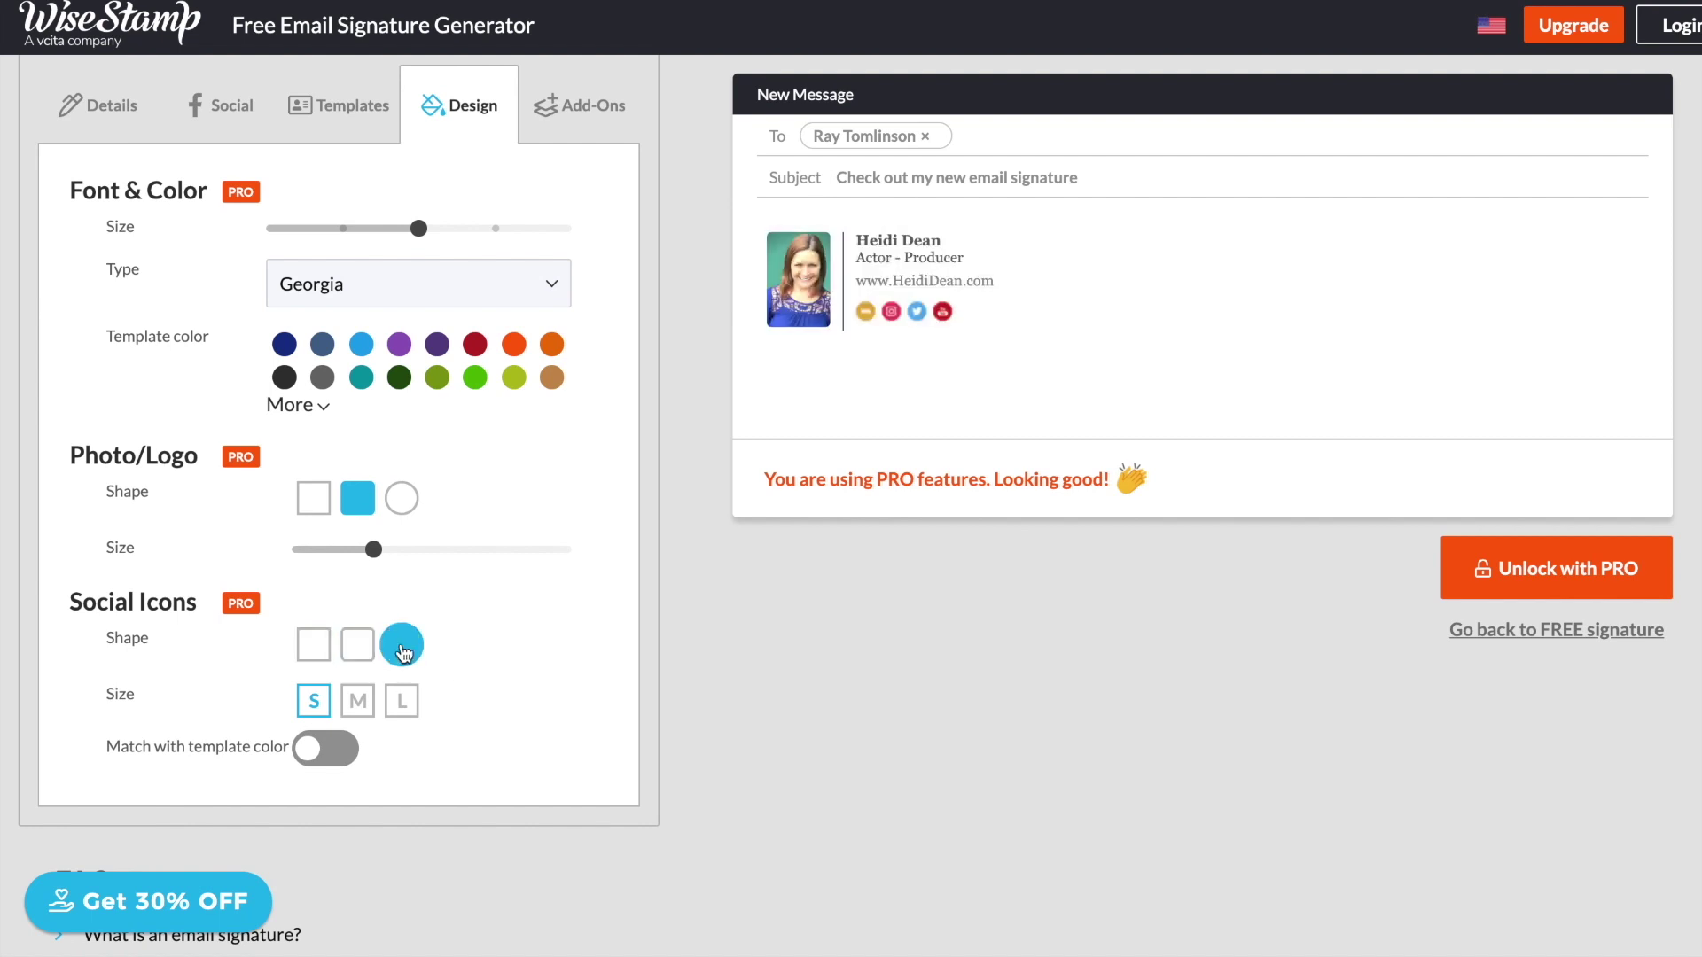
{"action": "left_click", "coordinate": [358, 702]}
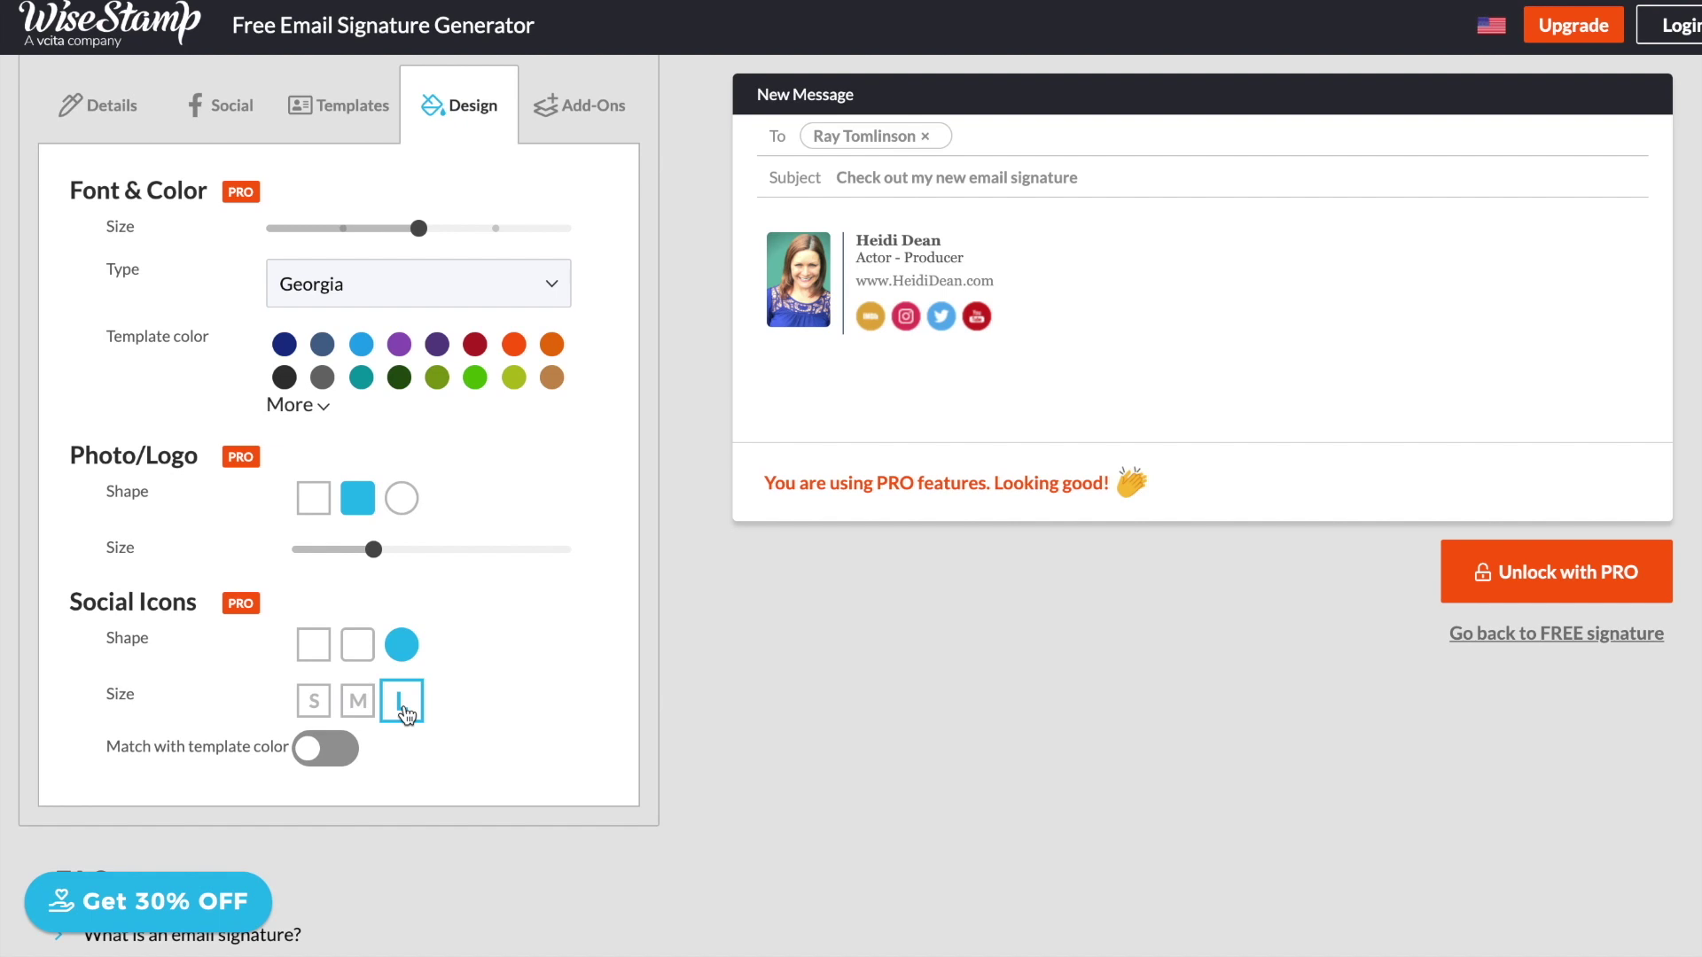
{"action": "left_click", "coordinate": [358, 701]}
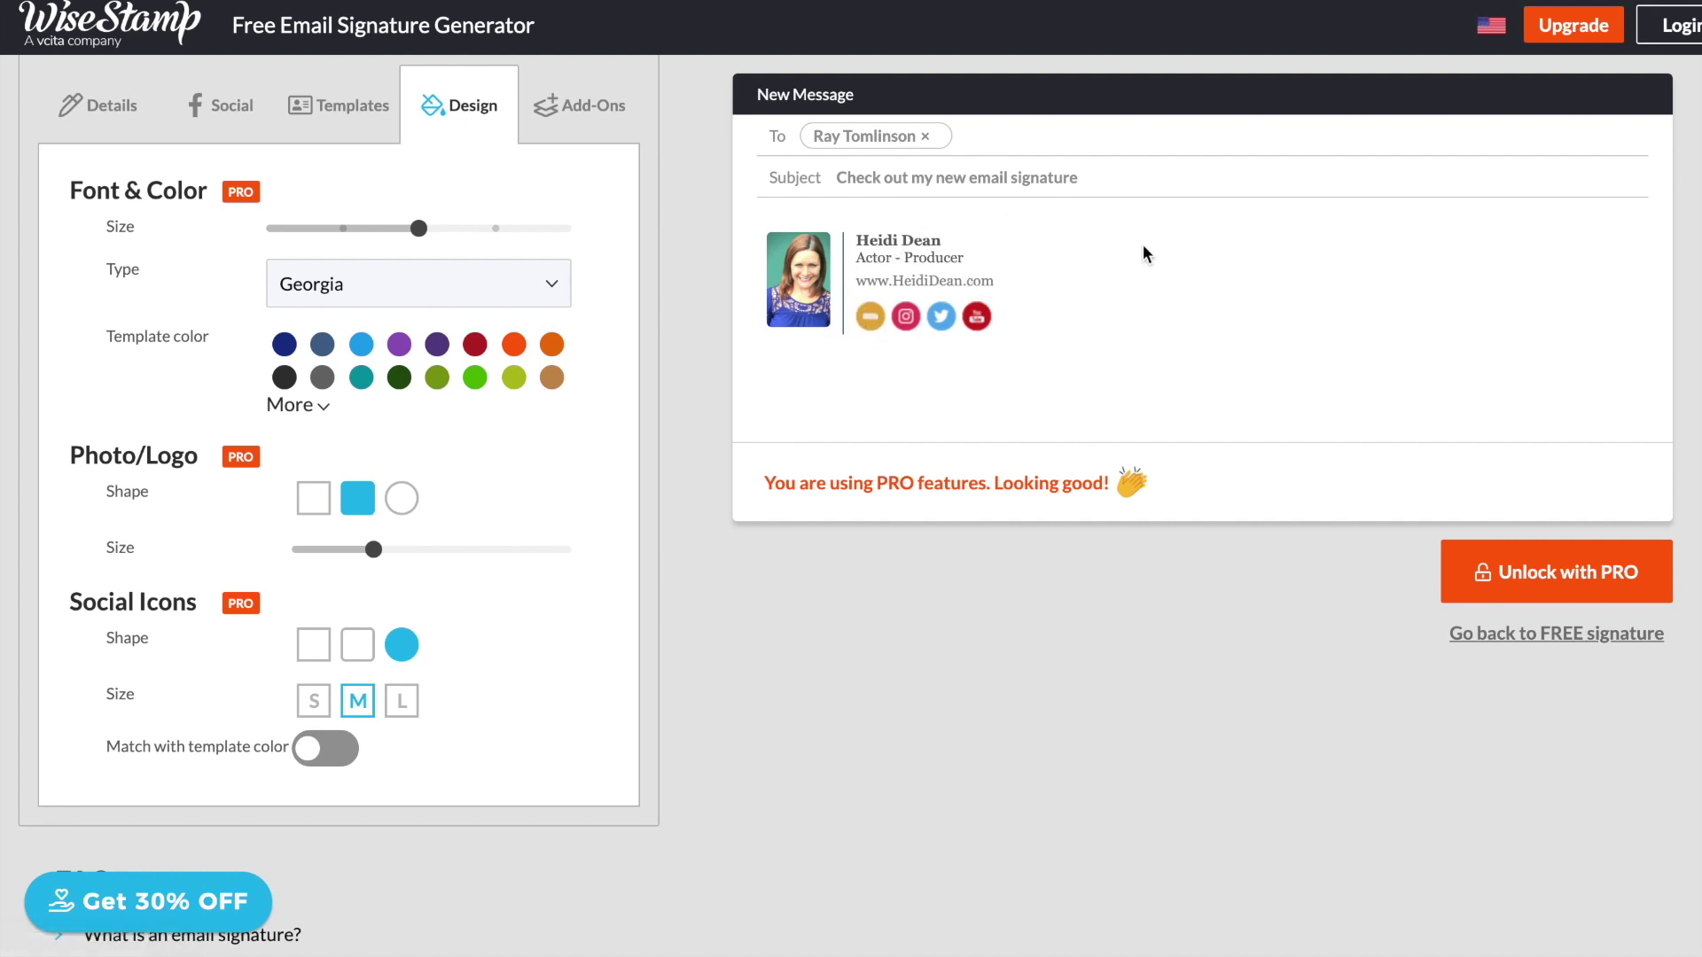
{"action": "left_click", "coordinate": [361, 344]}
{"action": "left_click", "coordinate": [476, 344]}
Step: Preview the Styled Signoff, Social Buttons, YouTube video and Instagram gallery add-ons without attaching any
{"action": "left_click", "coordinate": [613, 119]}
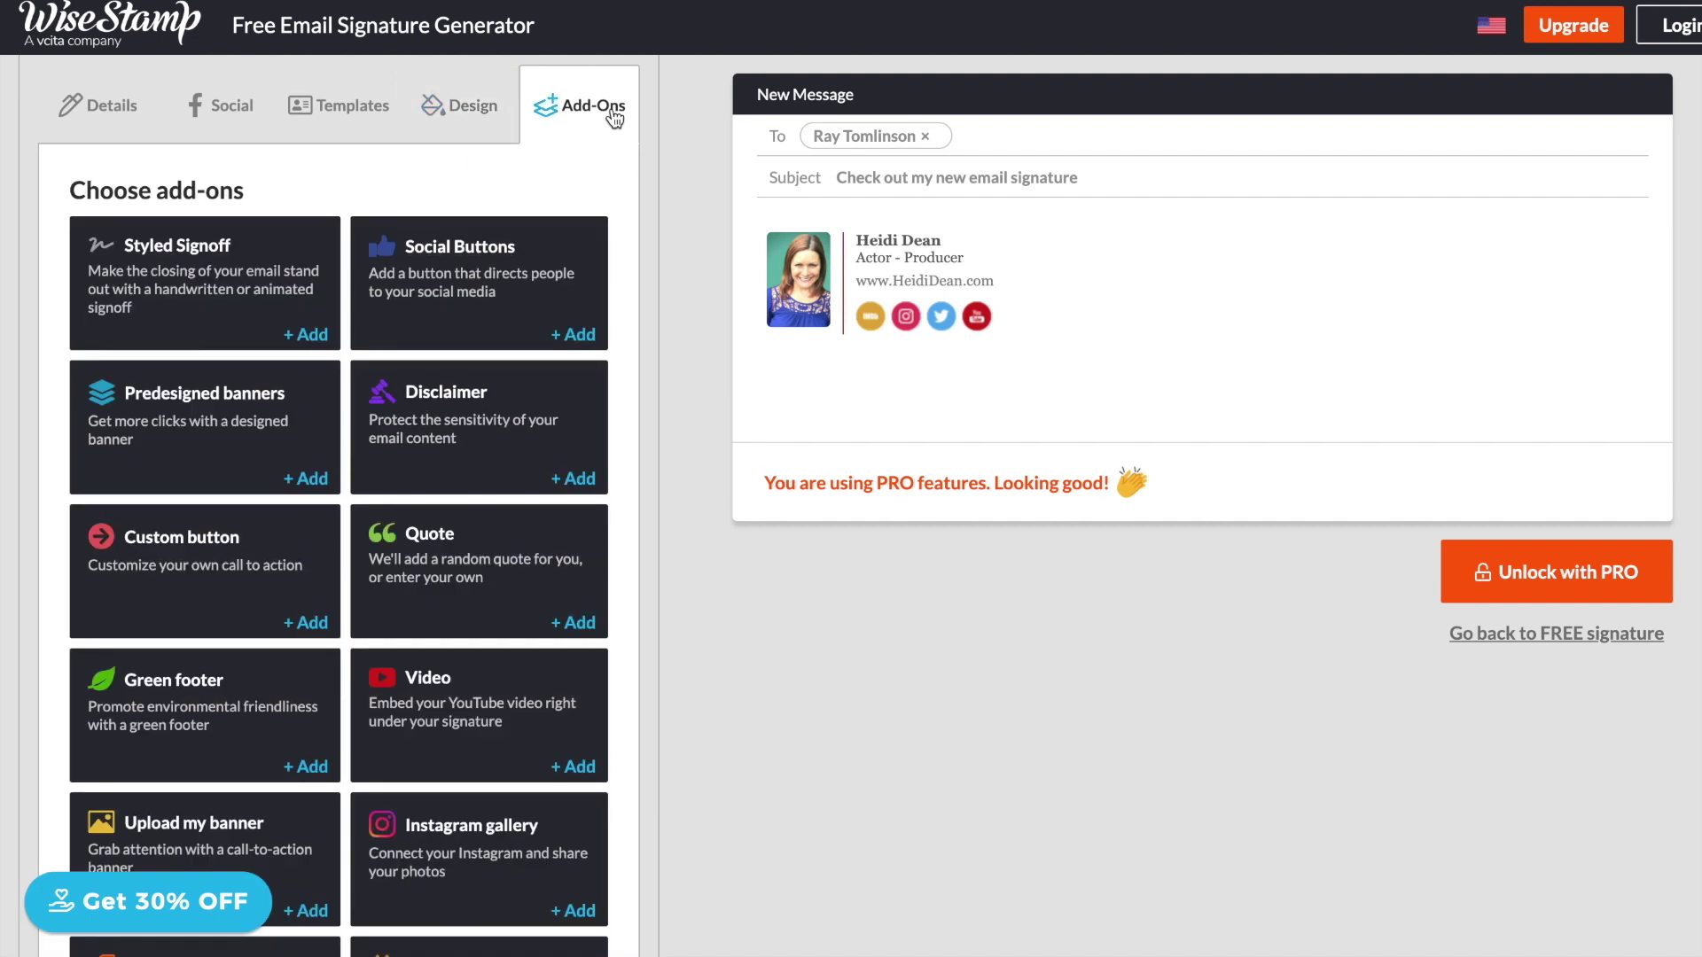
{"action": "left_click", "coordinate": [124, 289]}
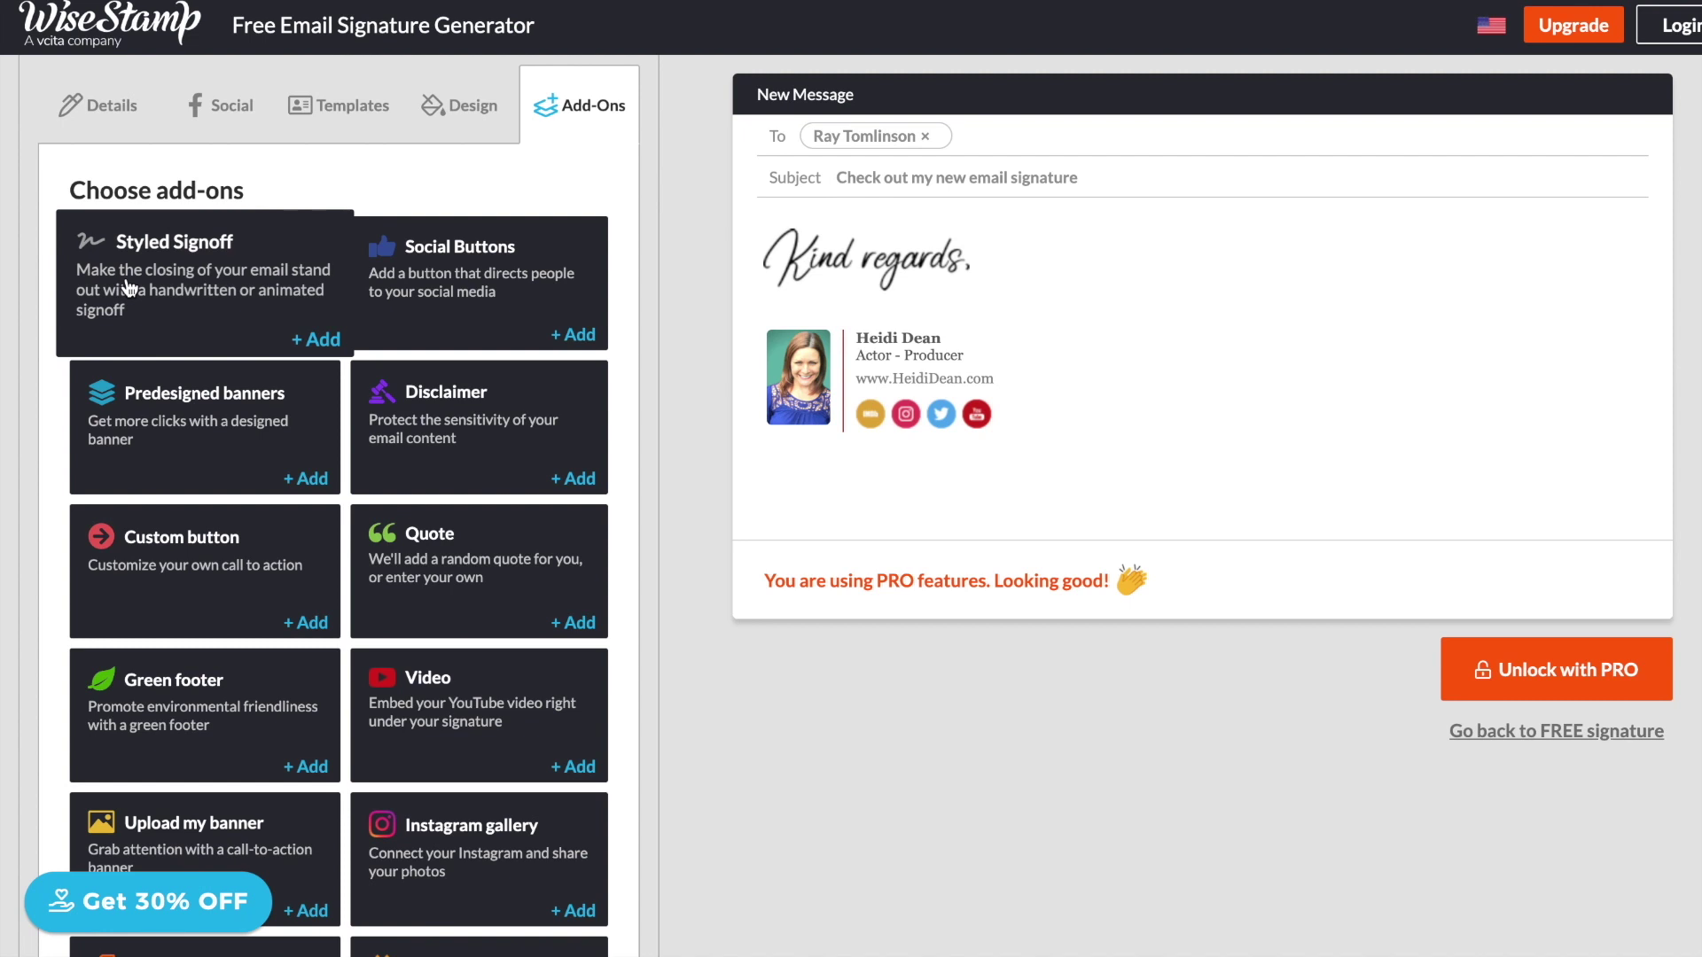
{"action": "left_click", "coordinate": [532, 271]}
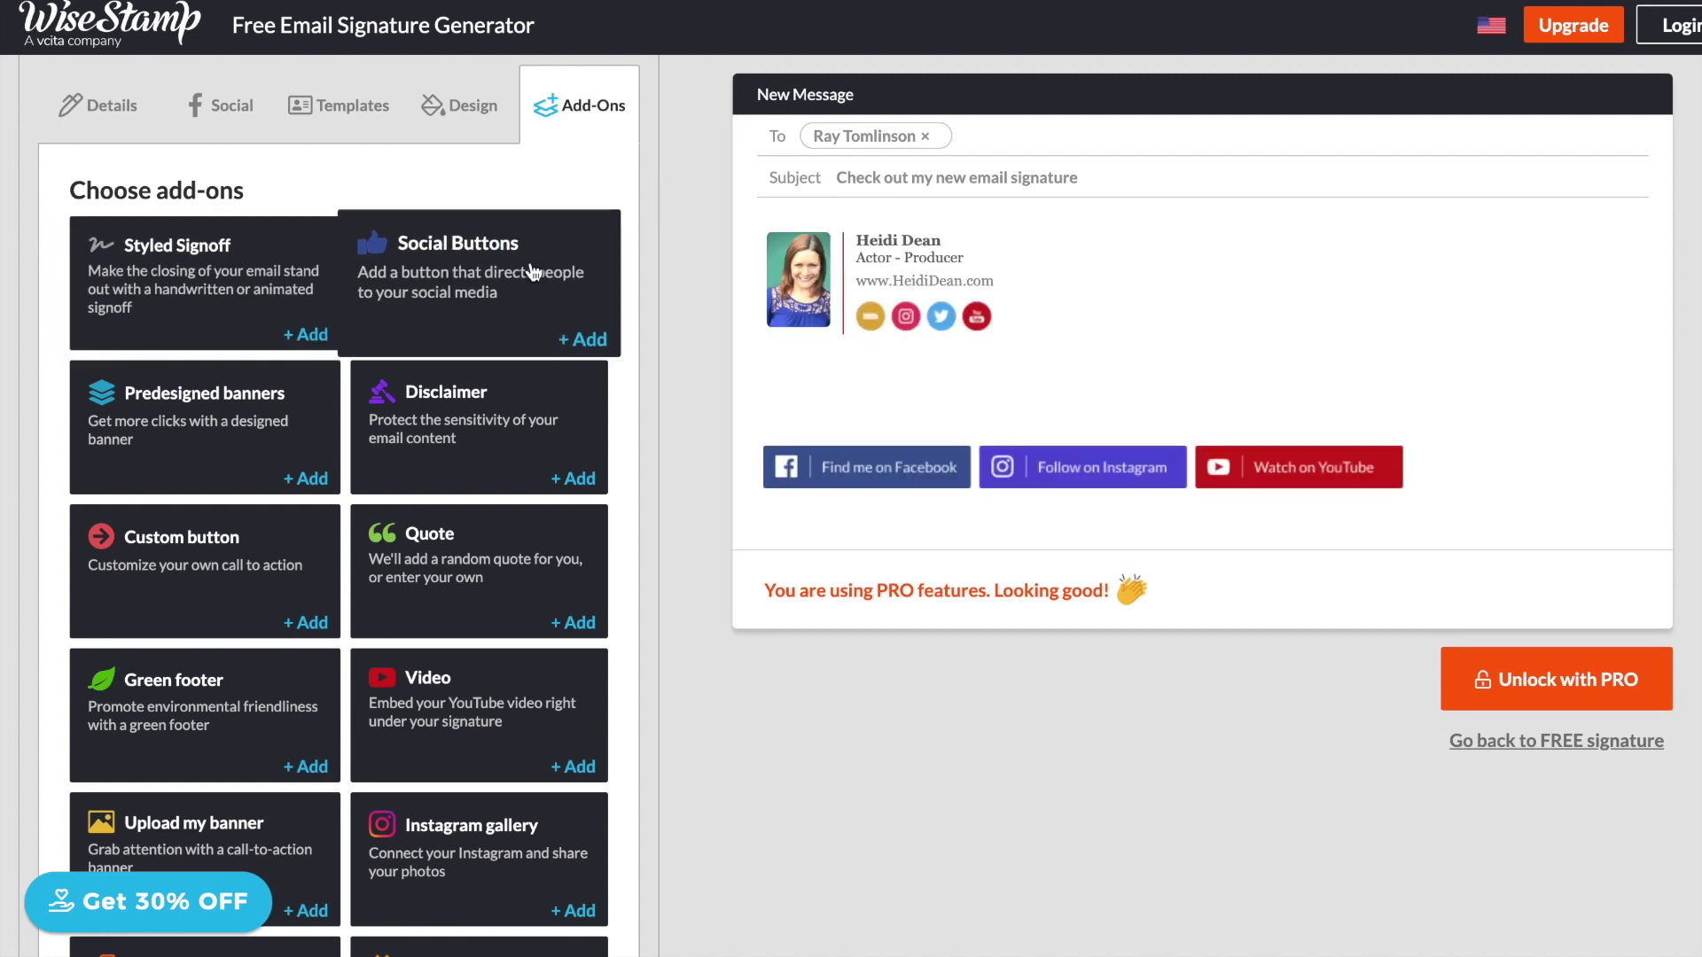
{"action": "left_click", "coordinate": [428, 722]}
{"action": "scroll", "coordinate": [430, 724], "scroll_direction": "down", "scroll_amount": 1}
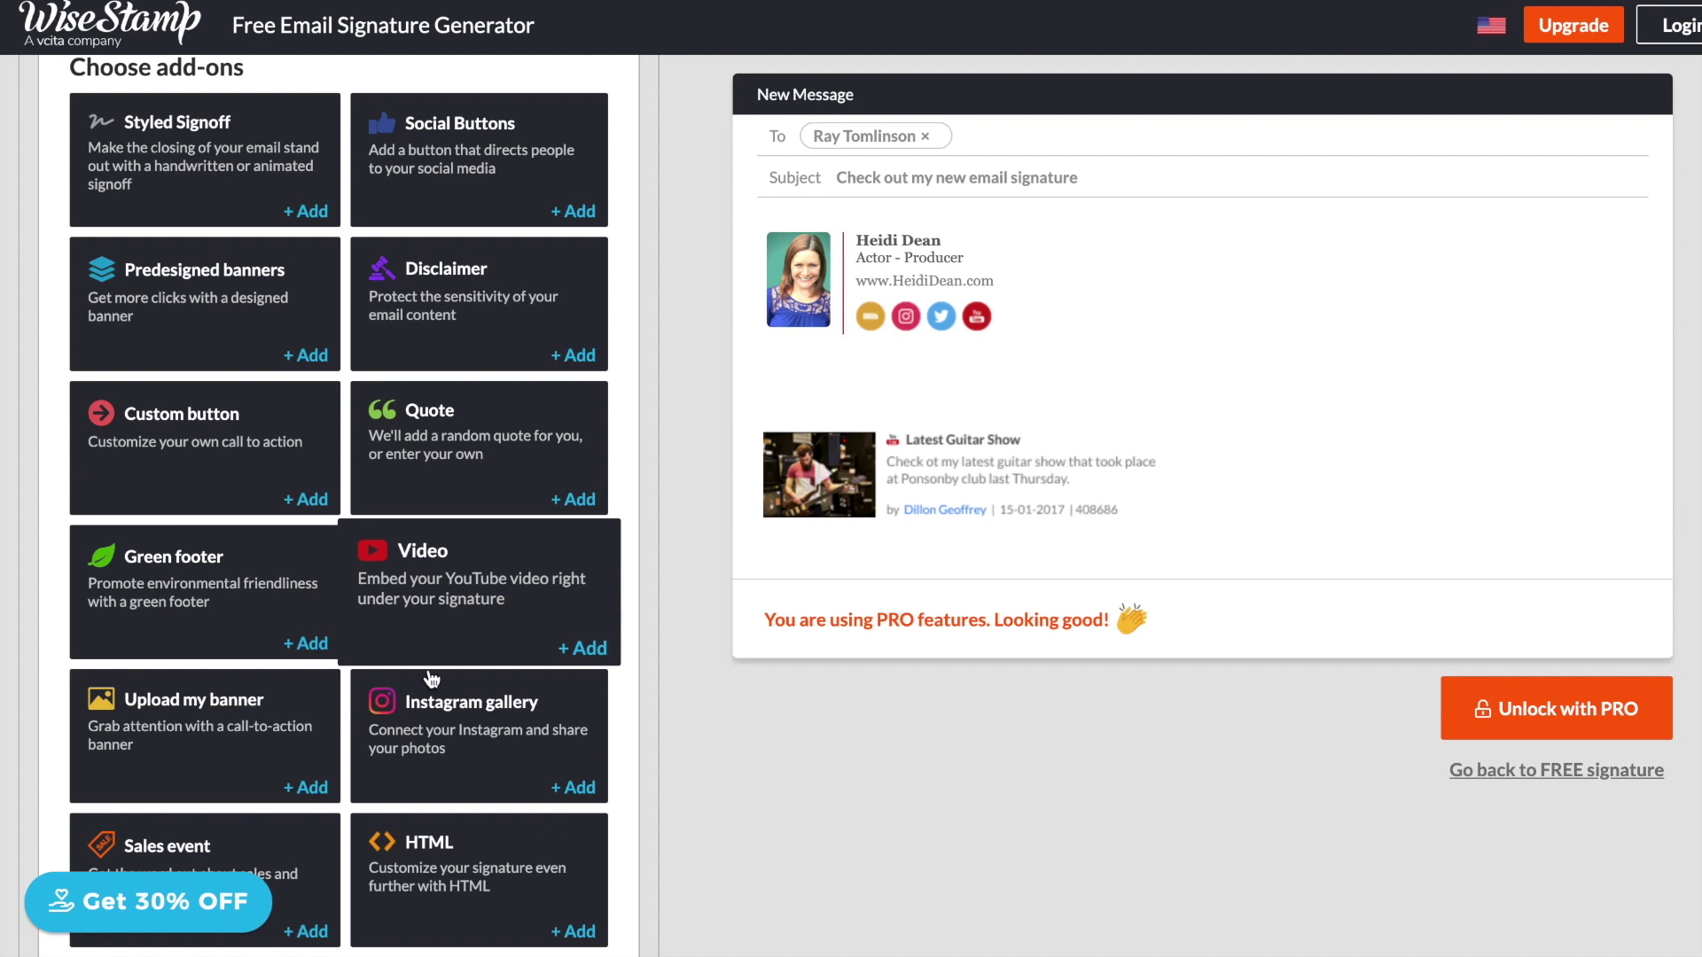
{"action": "left_click", "coordinate": [452, 727]}
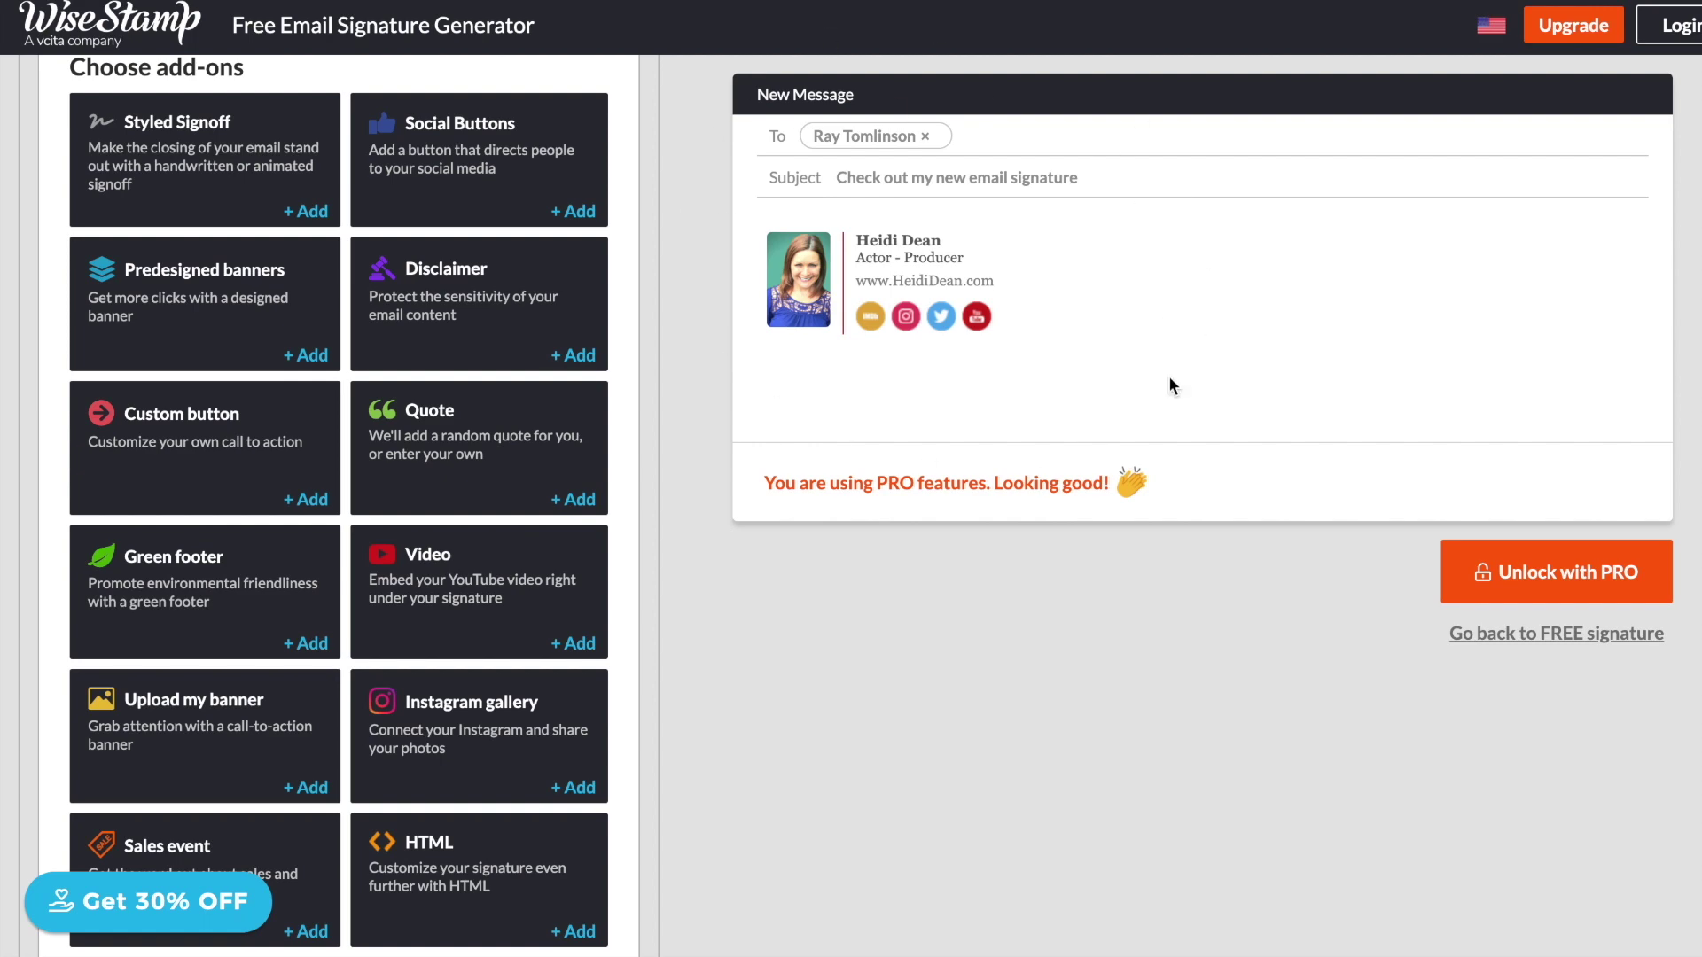
Step: Leave the Add-Ons panel and return to the Details tab with name, title and website
{"action": "scroll", "coordinate": [1022, 812], "scroll_direction": "down", "scroll_amount": 1}
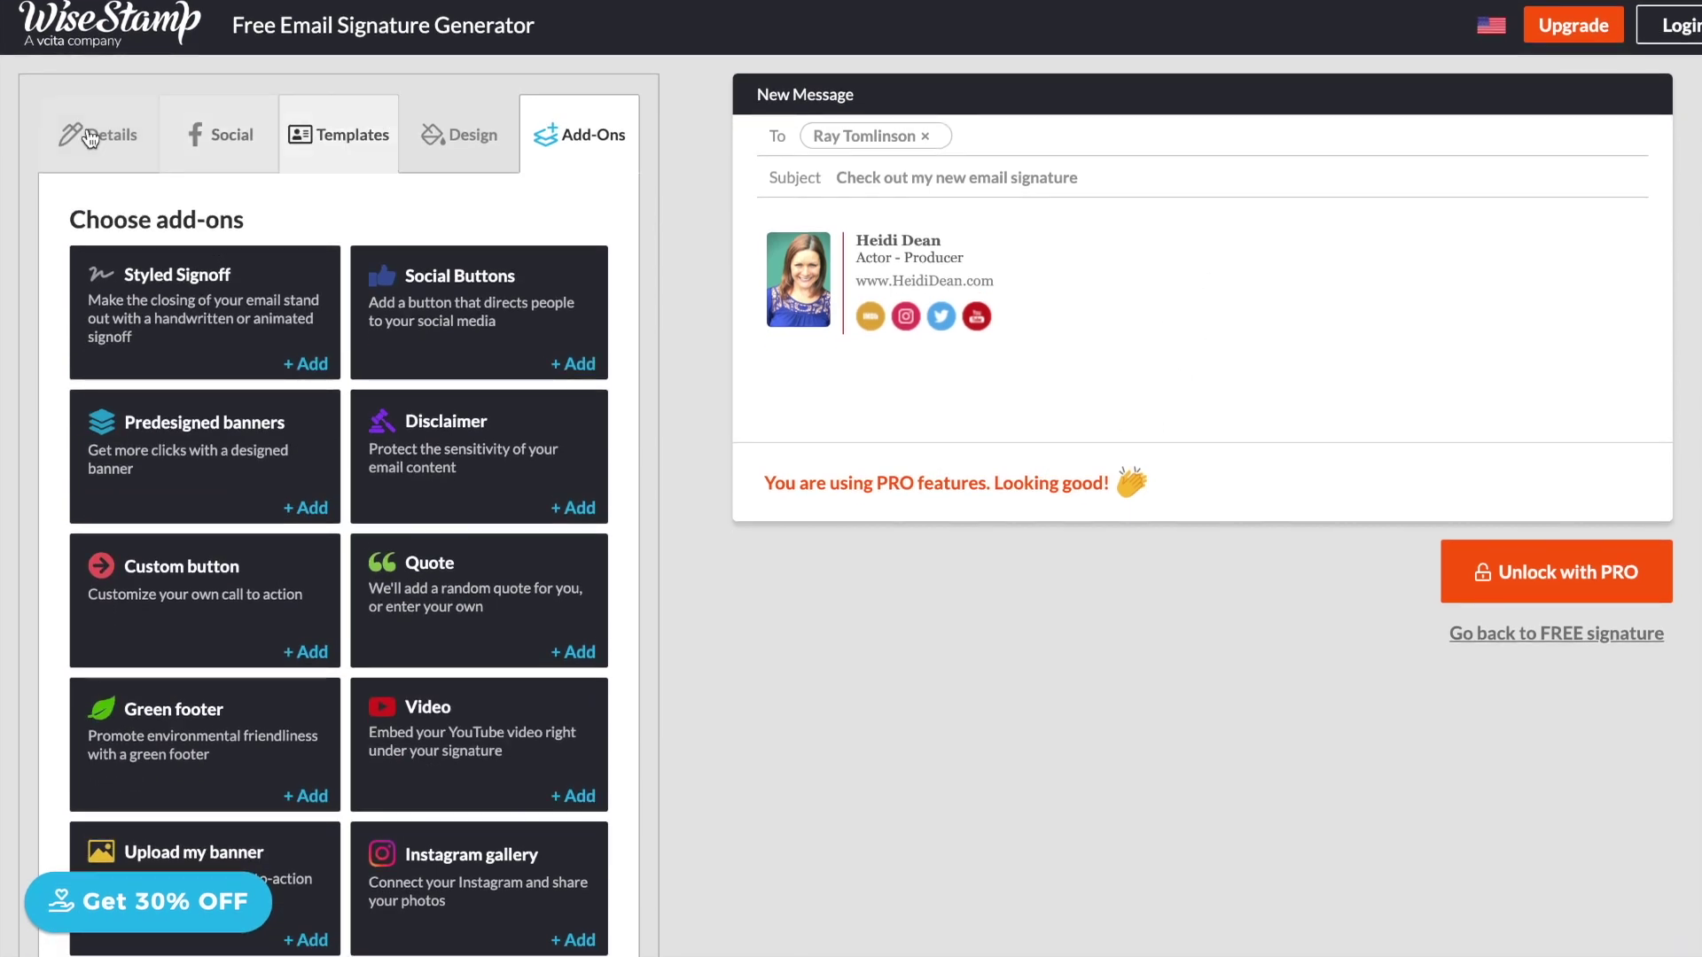
{"action": "left_click", "coordinate": [90, 138]}
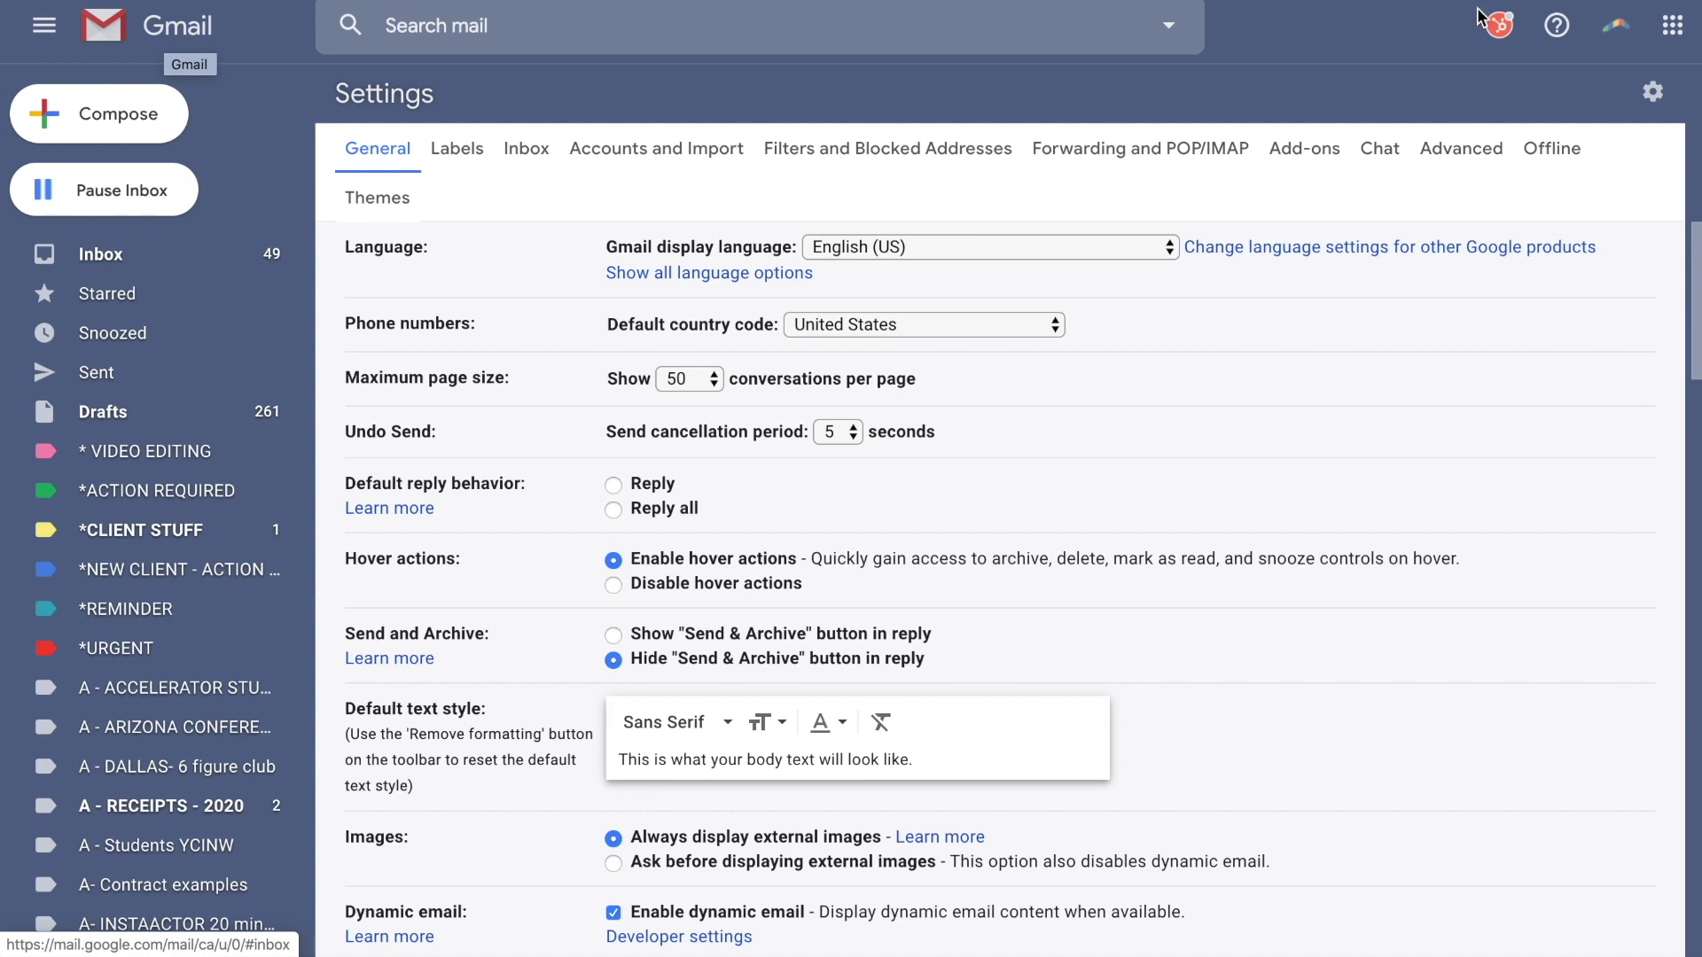
Step: Open Gmail's full Settings and delete the existing signature
{"action": "left_click", "coordinate": [1652, 93]}
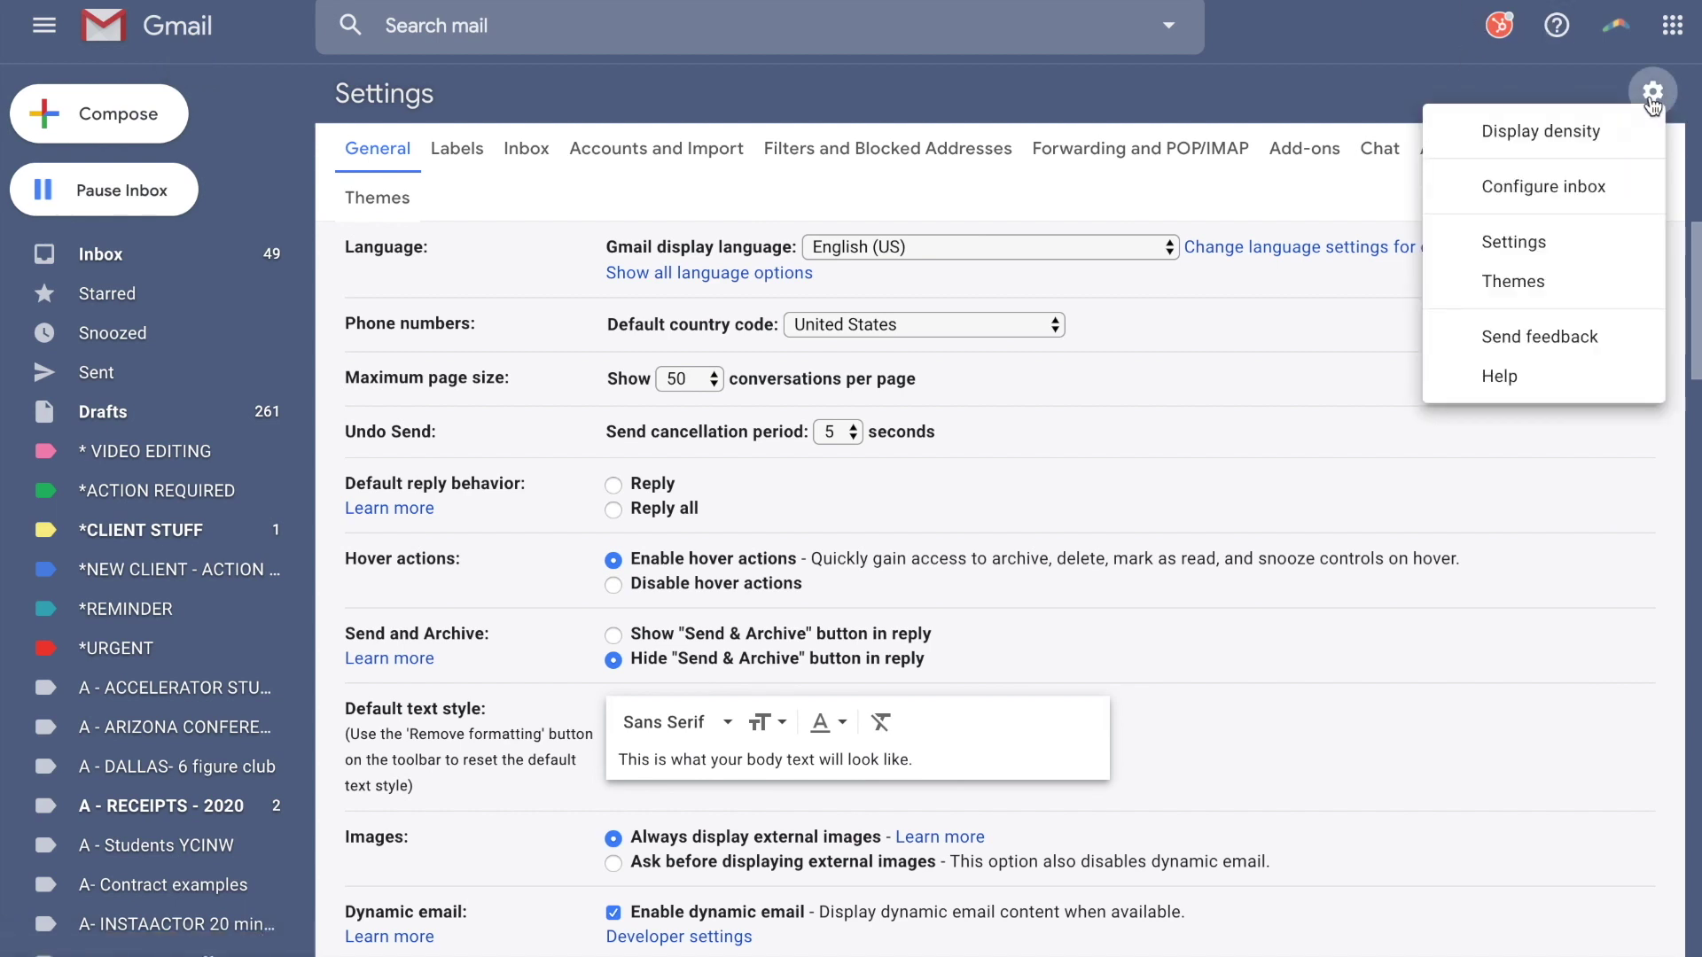
{"action": "left_click", "coordinate": [1521, 252]}
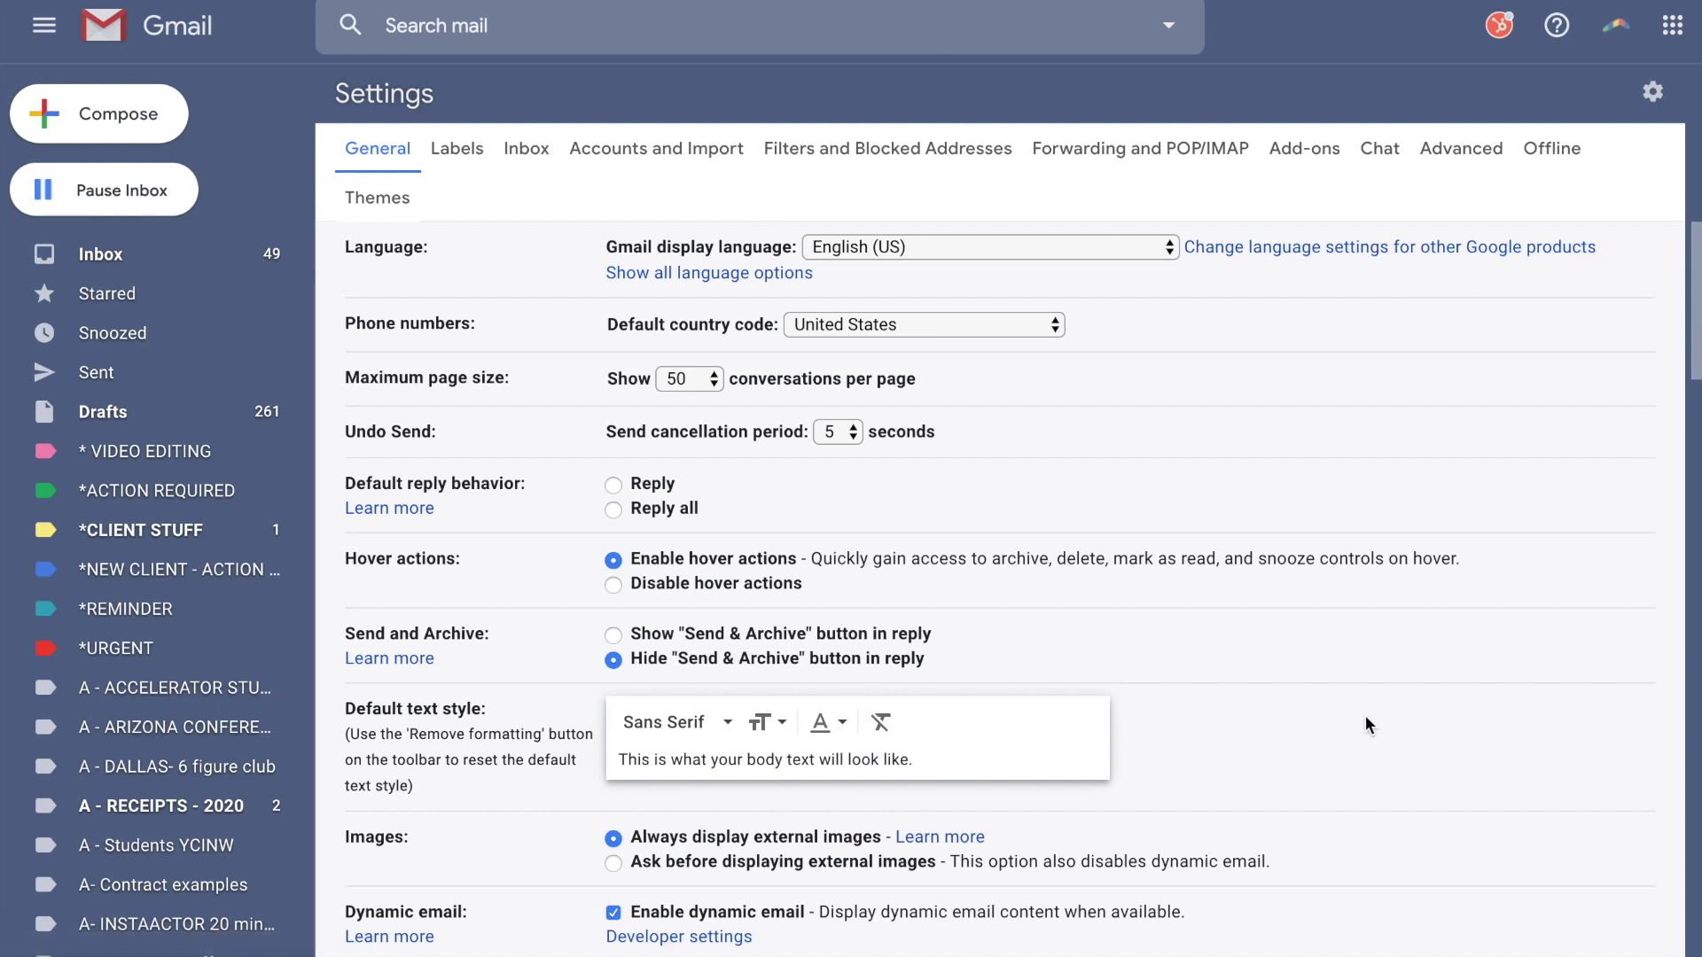
{"action": "scroll", "coordinate": [1335, 730], "scroll_direction": "down", "scroll_amount": 14}
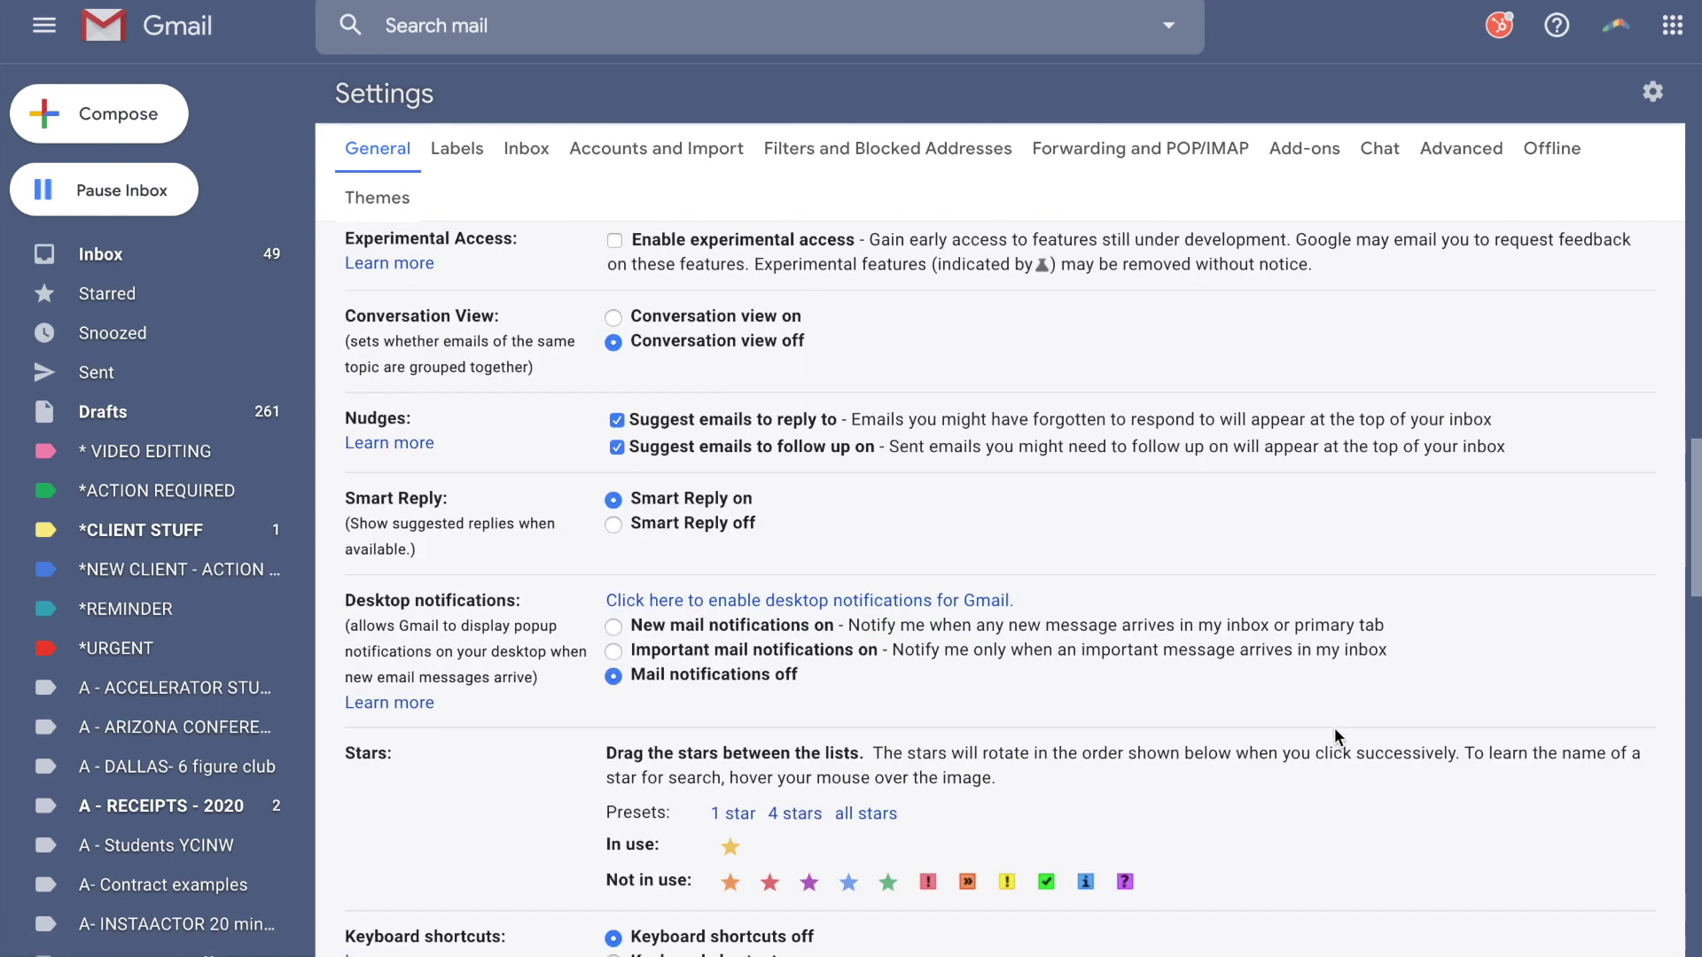
{"action": "scroll", "coordinate": [1333, 727], "scroll_direction": "down", "scroll_amount": 5}
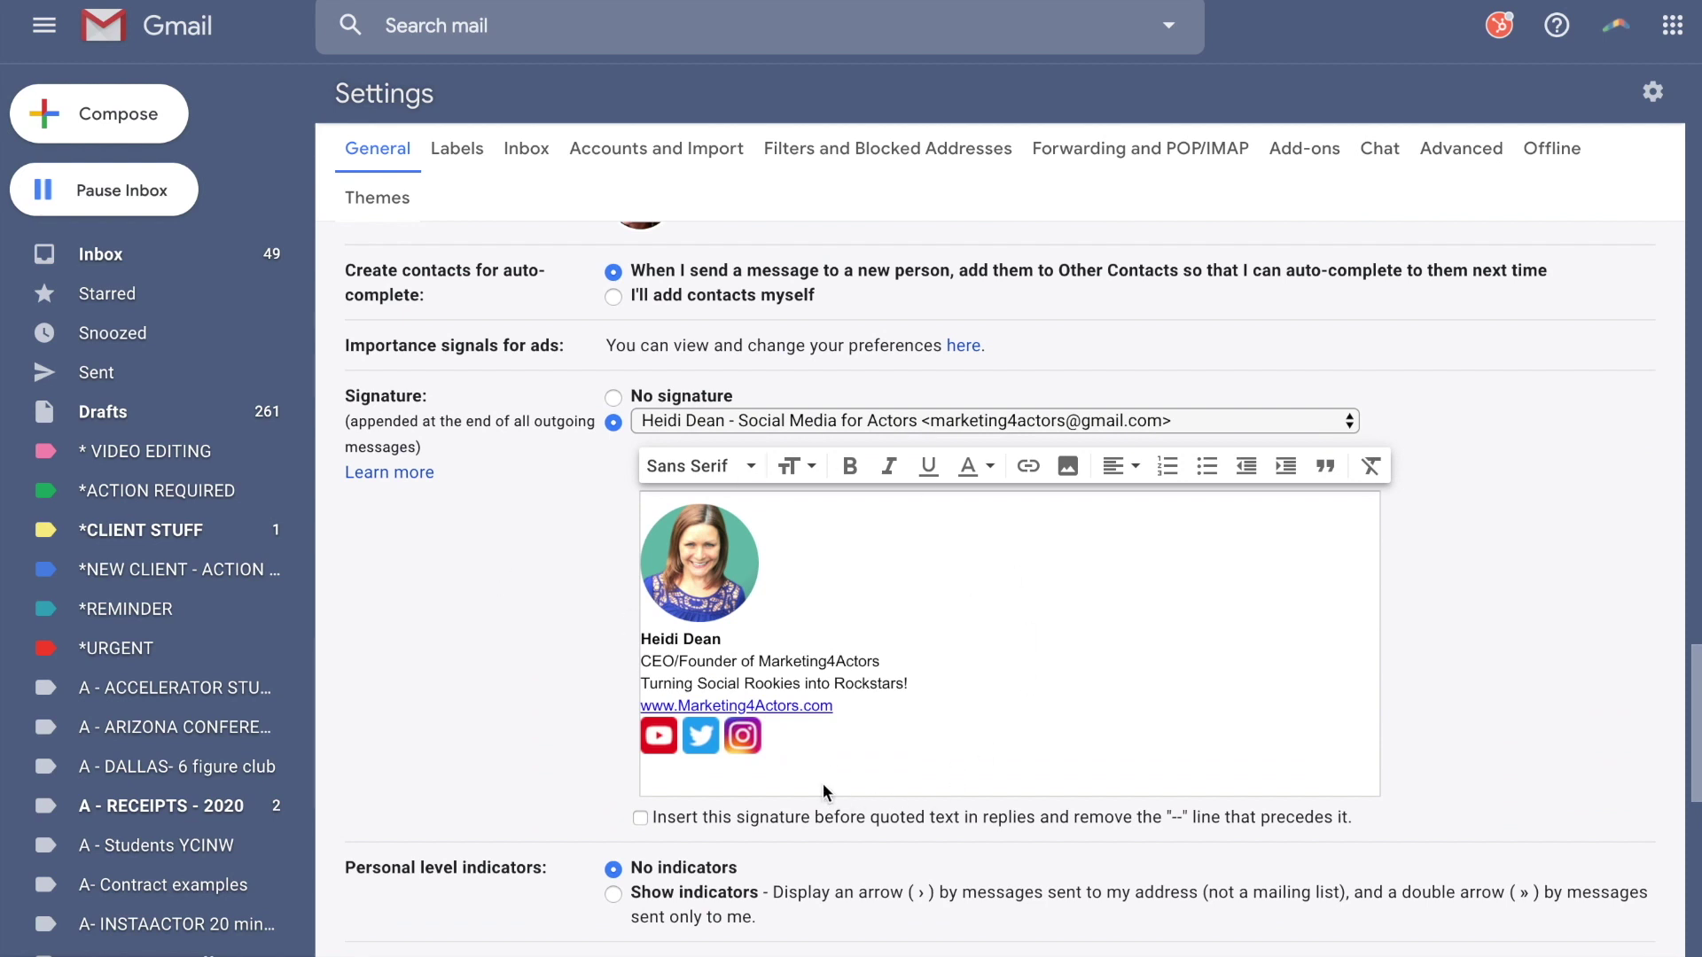
{"action": "left_click_drag", "start_coordinate": [807, 751], "coordinate": [669, 563]}
{"action": "key", "text": "BackSpace"}
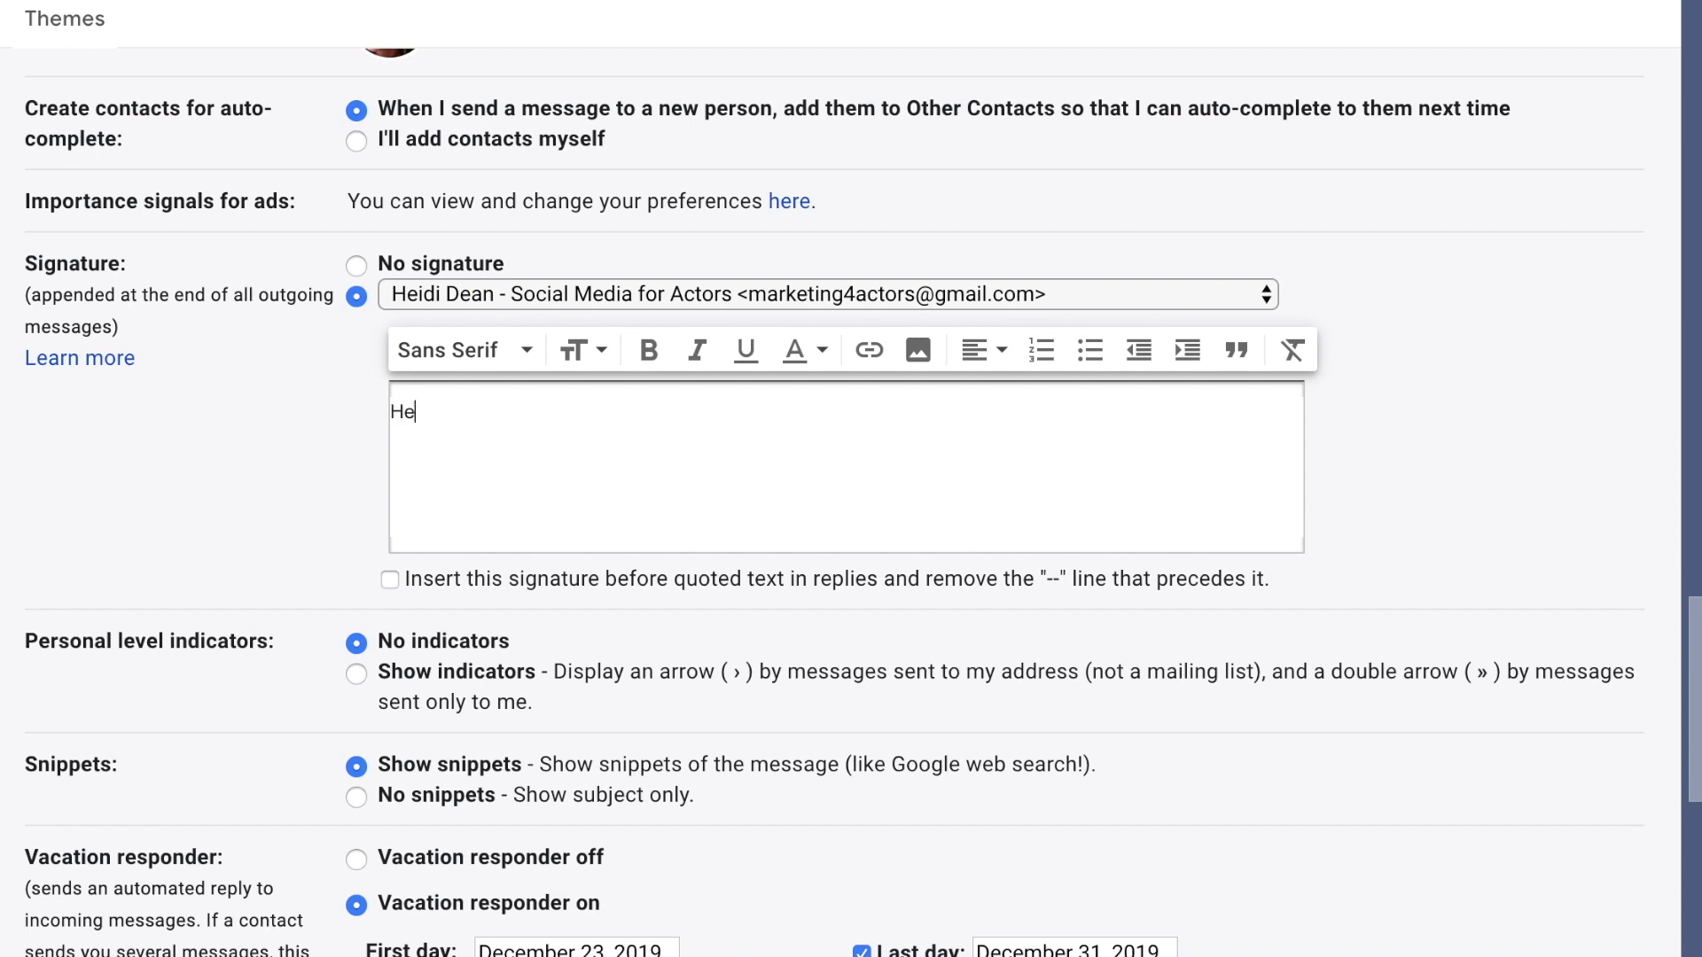
Step: Type the name, 'Actor - Producer' and the website address as three signature lines
{"action": "type", "text": "Dean"}
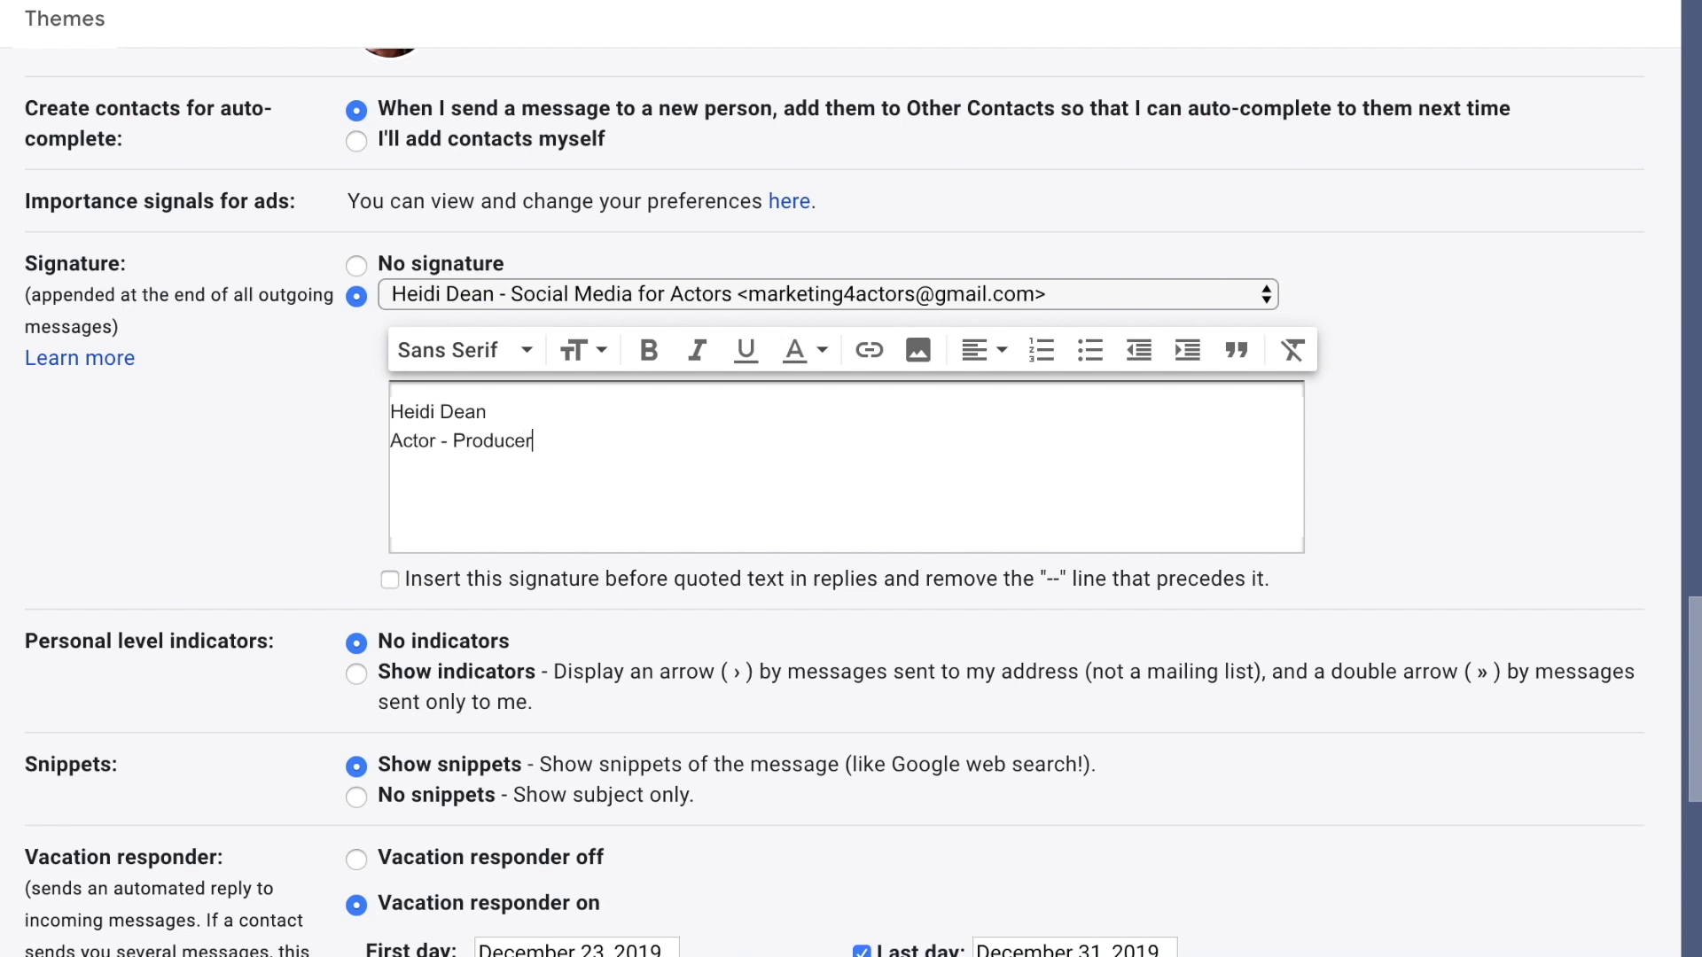
{"action": "type", "text": "ww.HeidiDean.com"}
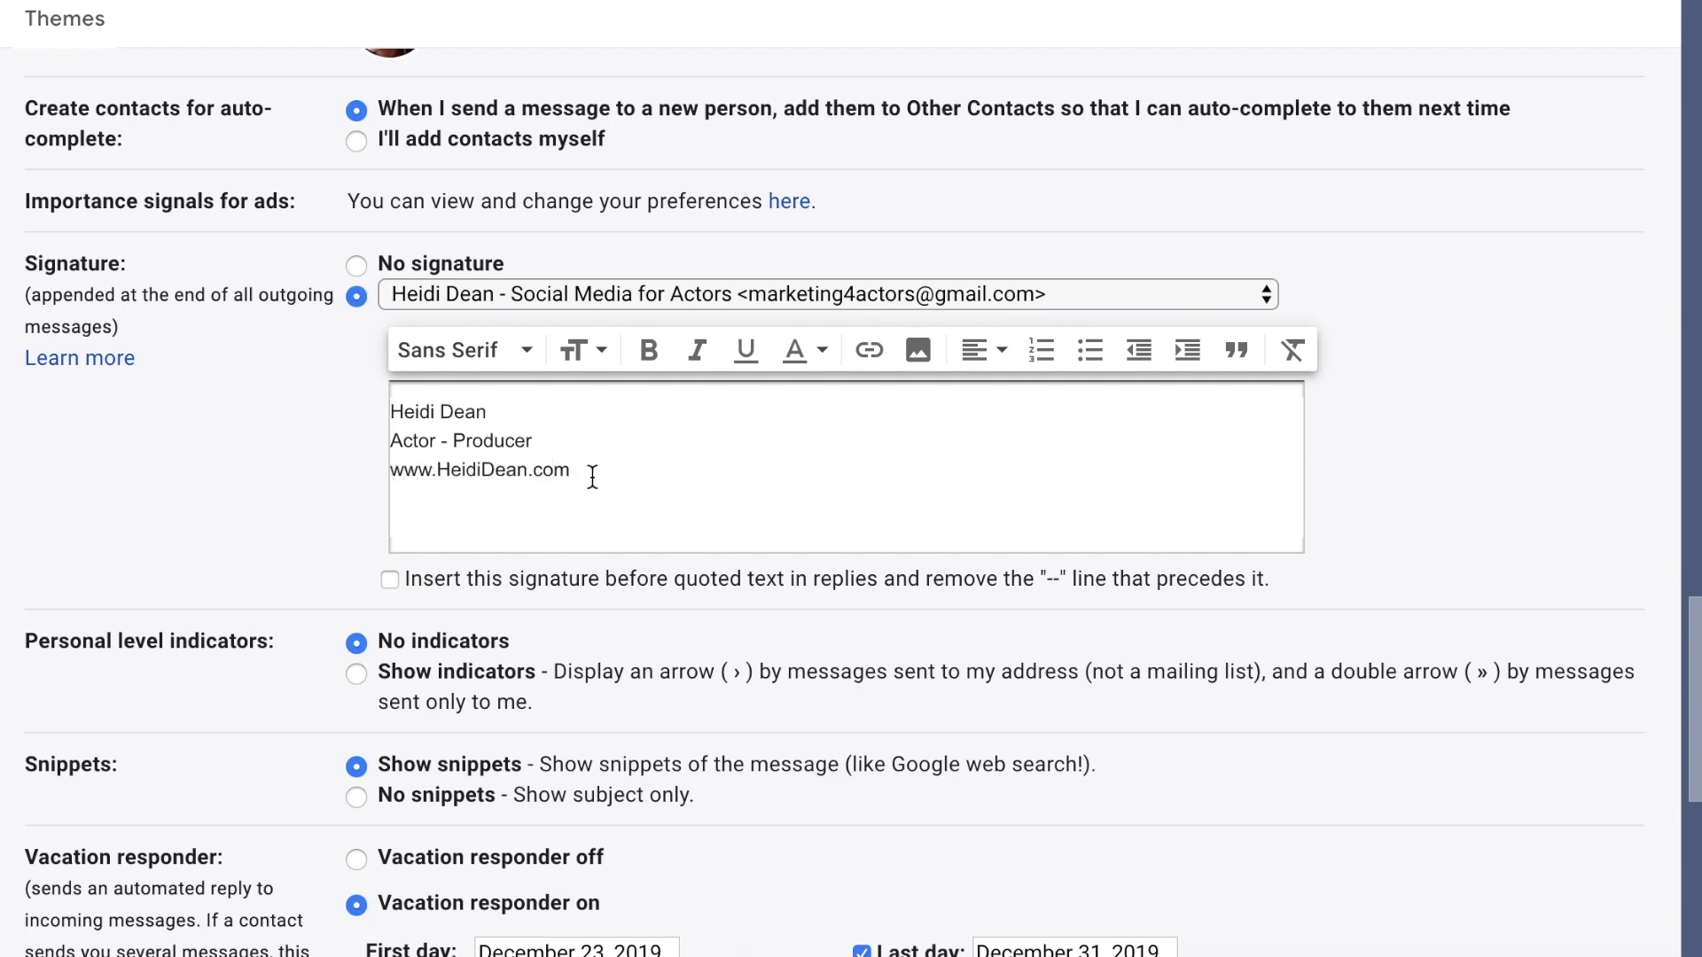
{"action": "mouse_move", "coordinate": [592, 477]}
{"action": "left_mouse_down"}
{"action": "mouse_move", "coordinate": [426, 440]}
{"action": "mouse_move", "coordinate": [390, 409]}
{"action": "left_mouse_up"}
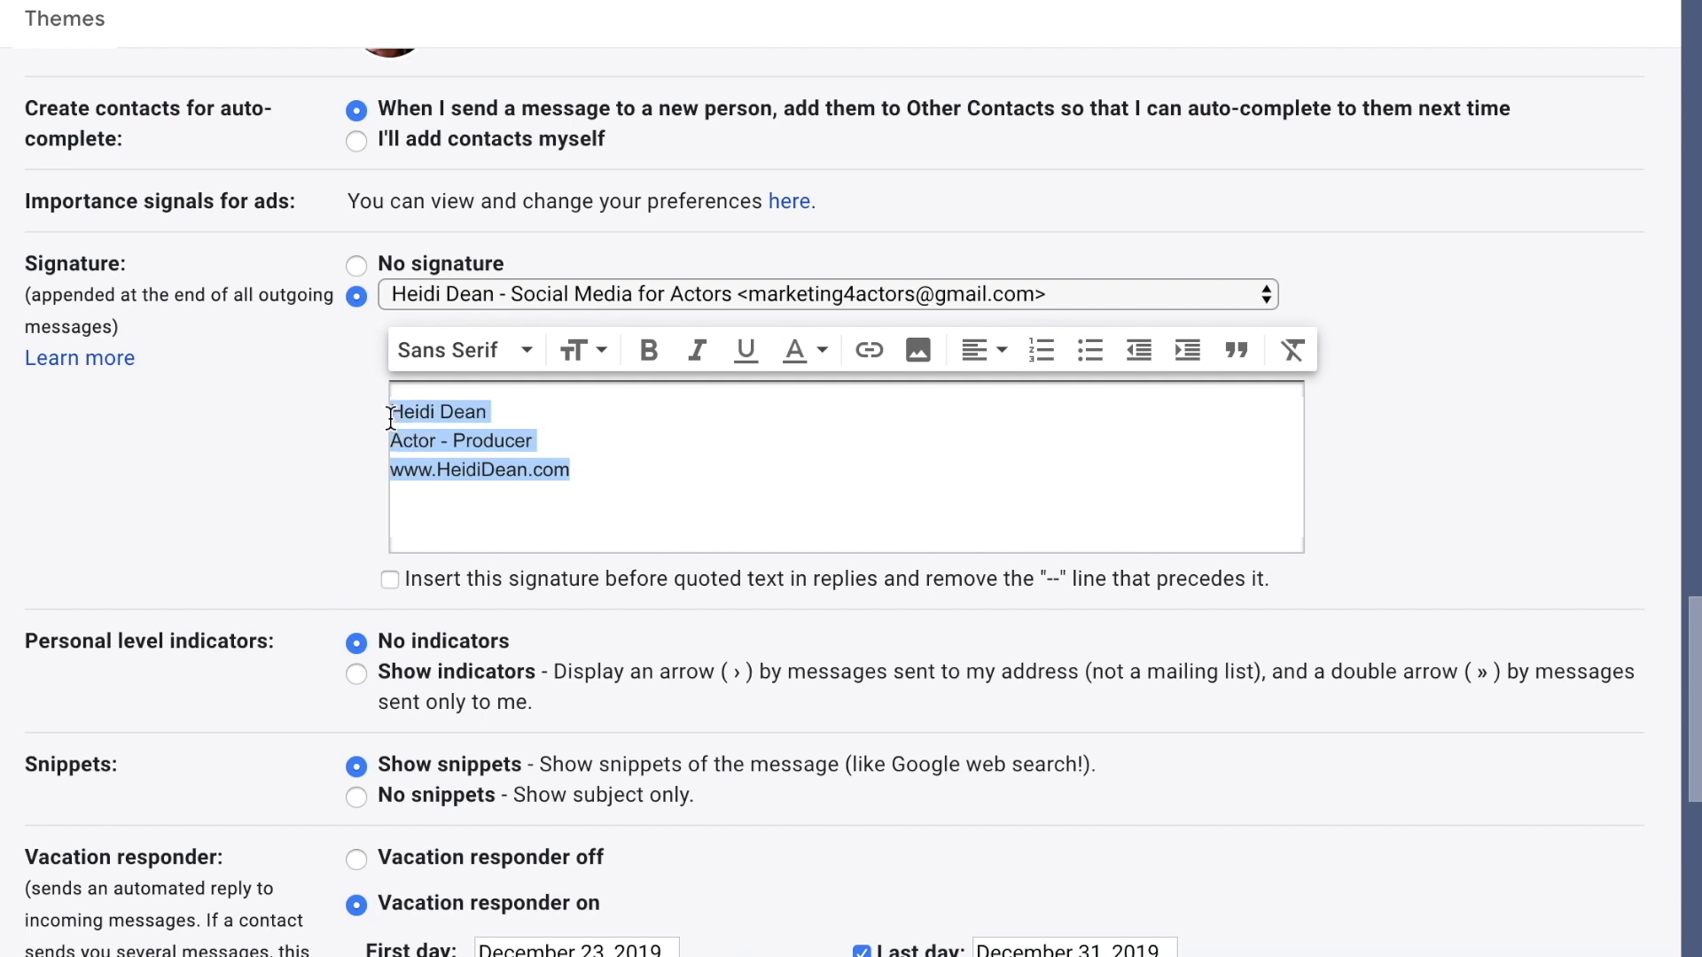
Step: Make the signature text black and bold the name on the first line
{"action": "left_click", "coordinate": [802, 362]}
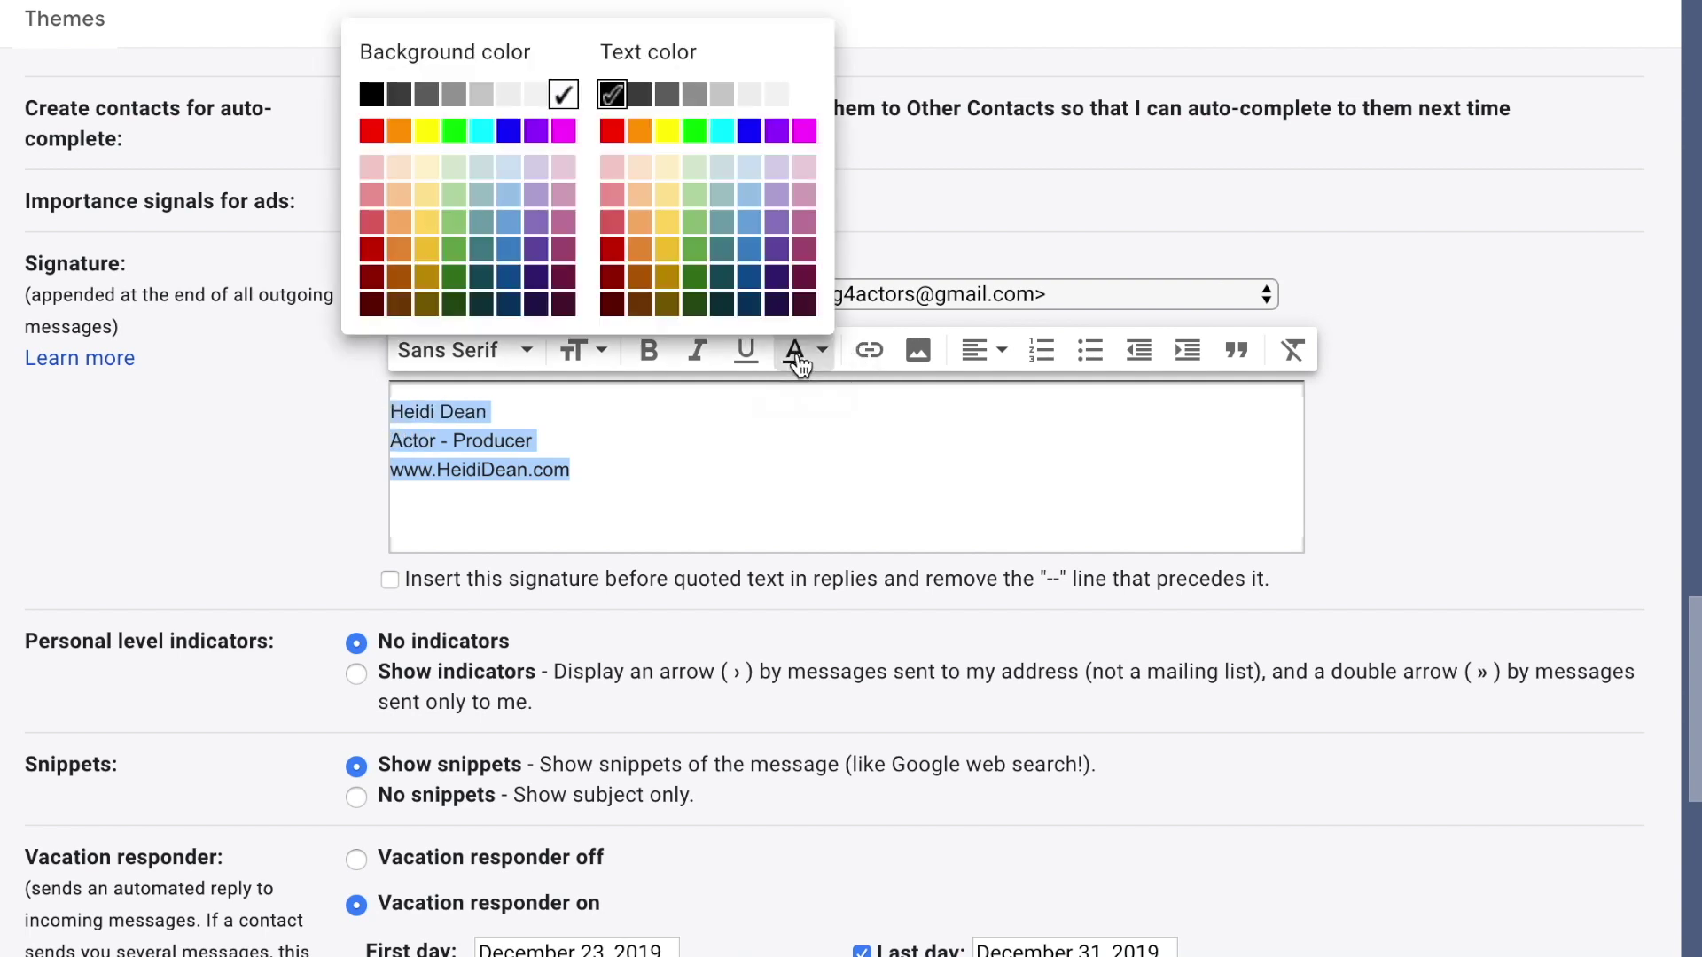
{"action": "left_click", "coordinate": [612, 93]}
{"action": "left_click", "coordinate": [534, 436]}
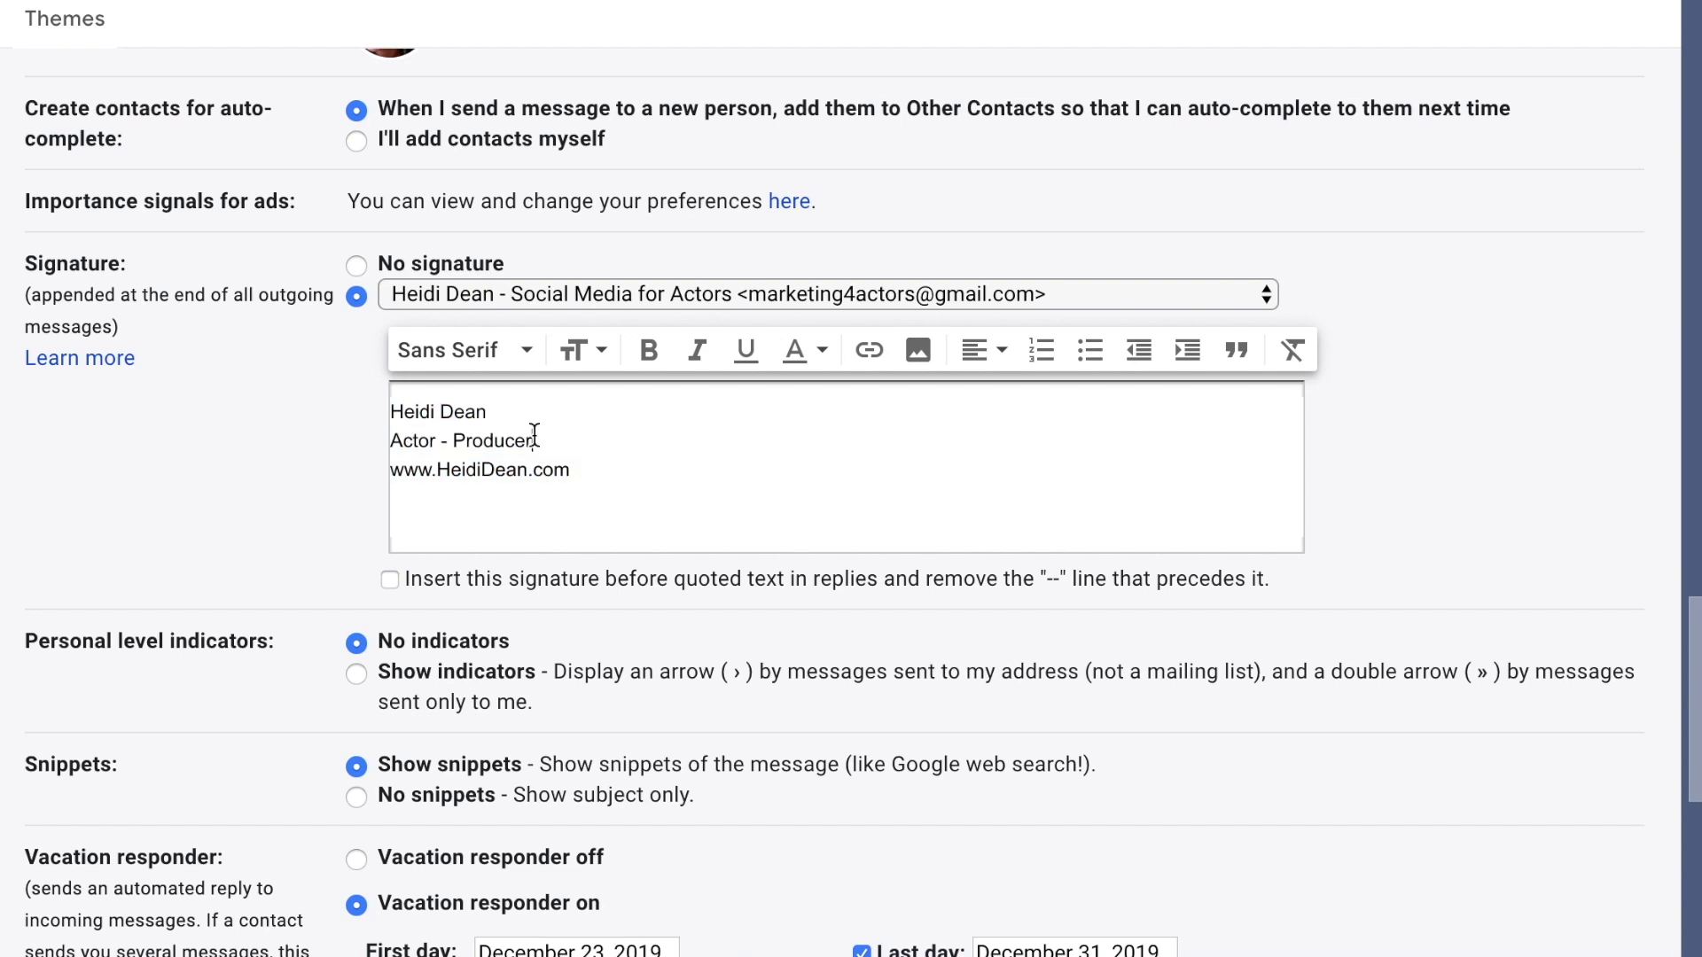
{"action": "left_click_drag", "start_coordinate": [487, 411], "coordinate": [390, 412]}
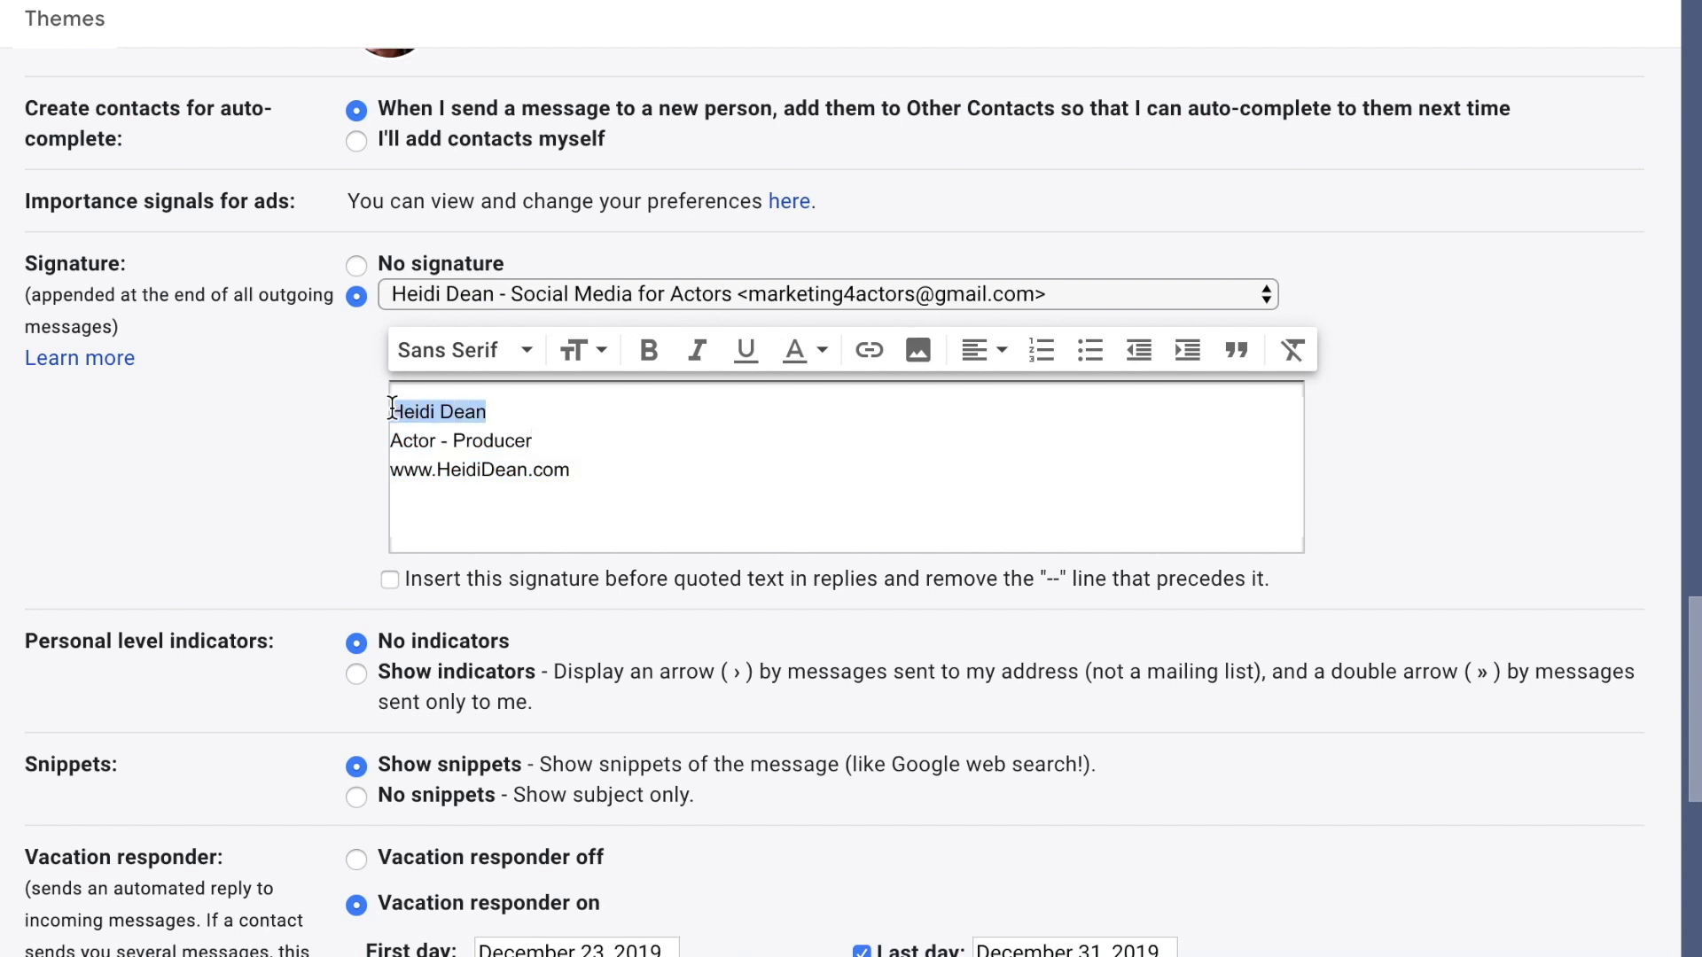
{"action": "left_click", "coordinate": [650, 351]}
Step: Set all three signature lines to the Tahoma font
{"action": "mouse_move", "coordinate": [570, 469]}
{"action": "left_mouse_down"}
{"action": "mouse_move", "coordinate": [395, 433]}
{"action": "mouse_move", "coordinate": [405, 404]}
{"action": "left_mouse_up"}
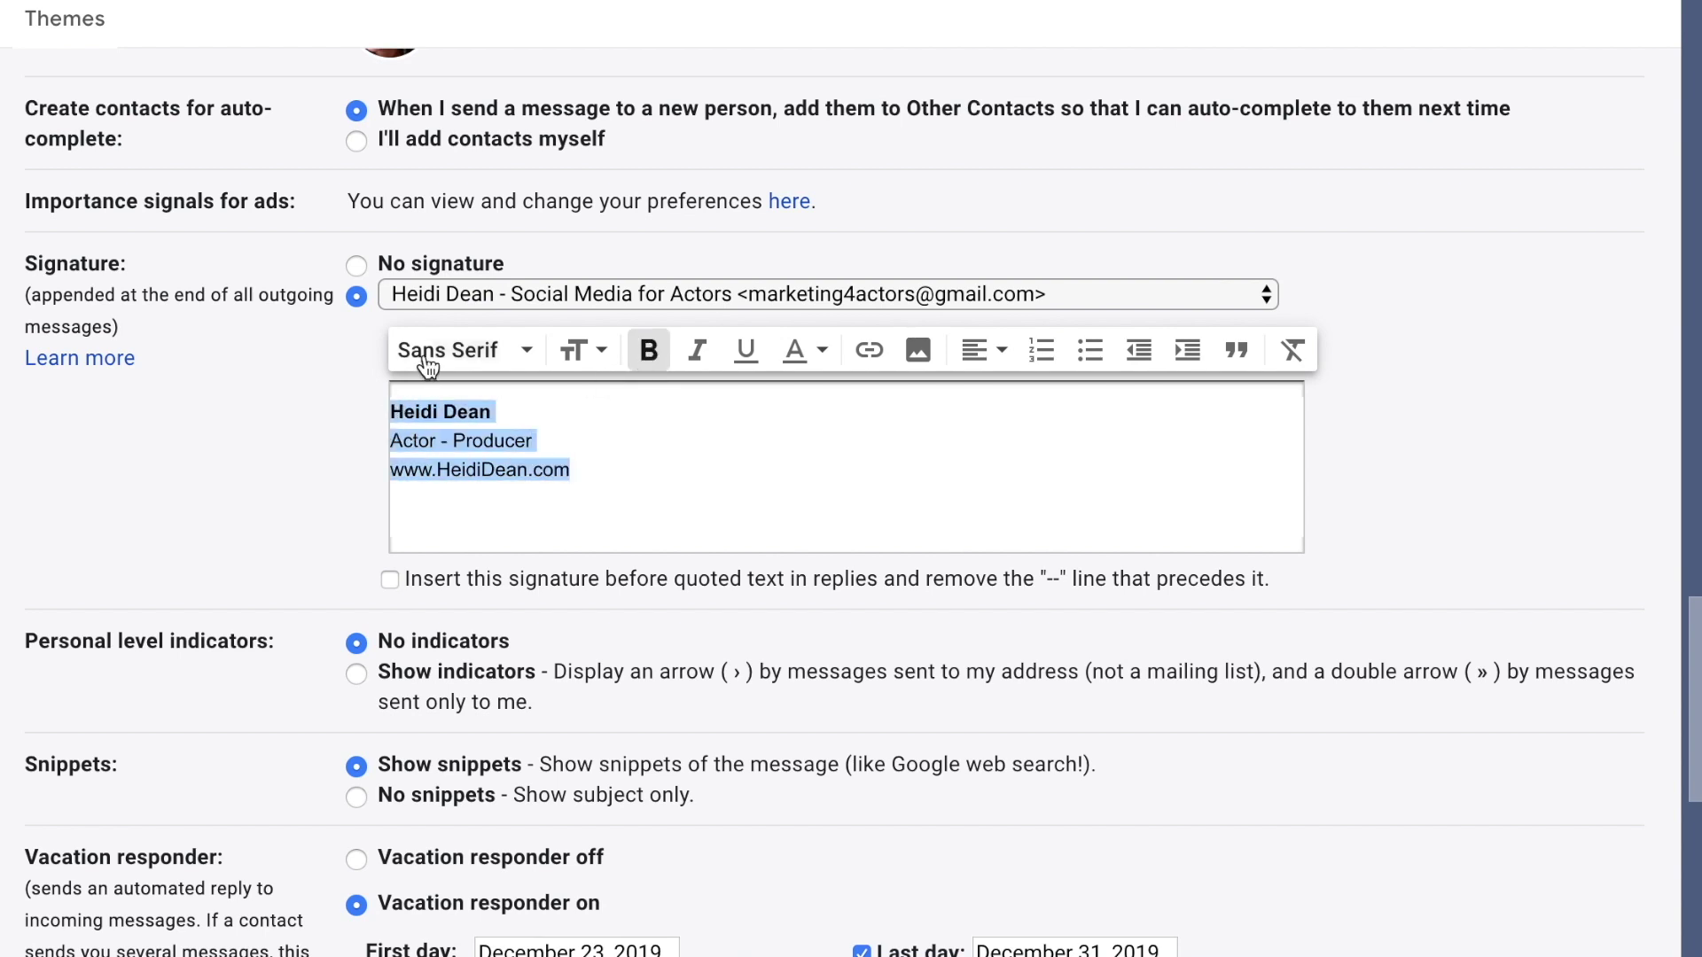
{"action": "left_click", "coordinate": [426, 361]}
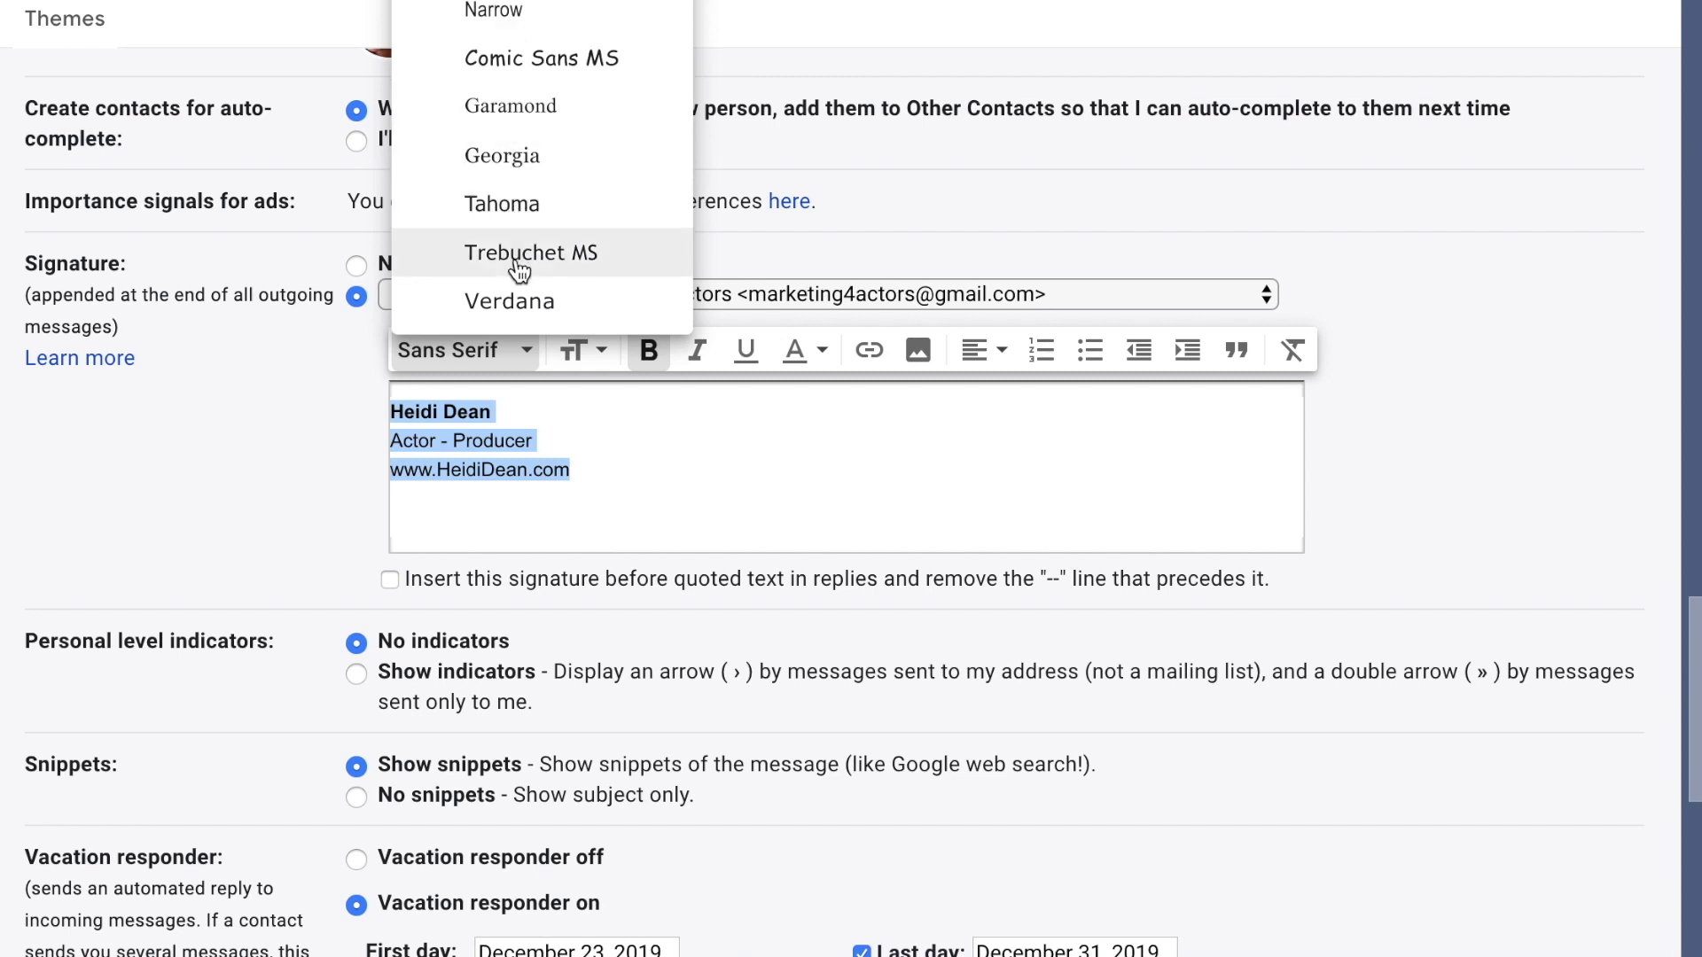
{"action": "left_click", "coordinate": [508, 199]}
{"action": "left_click", "coordinate": [434, 415]}
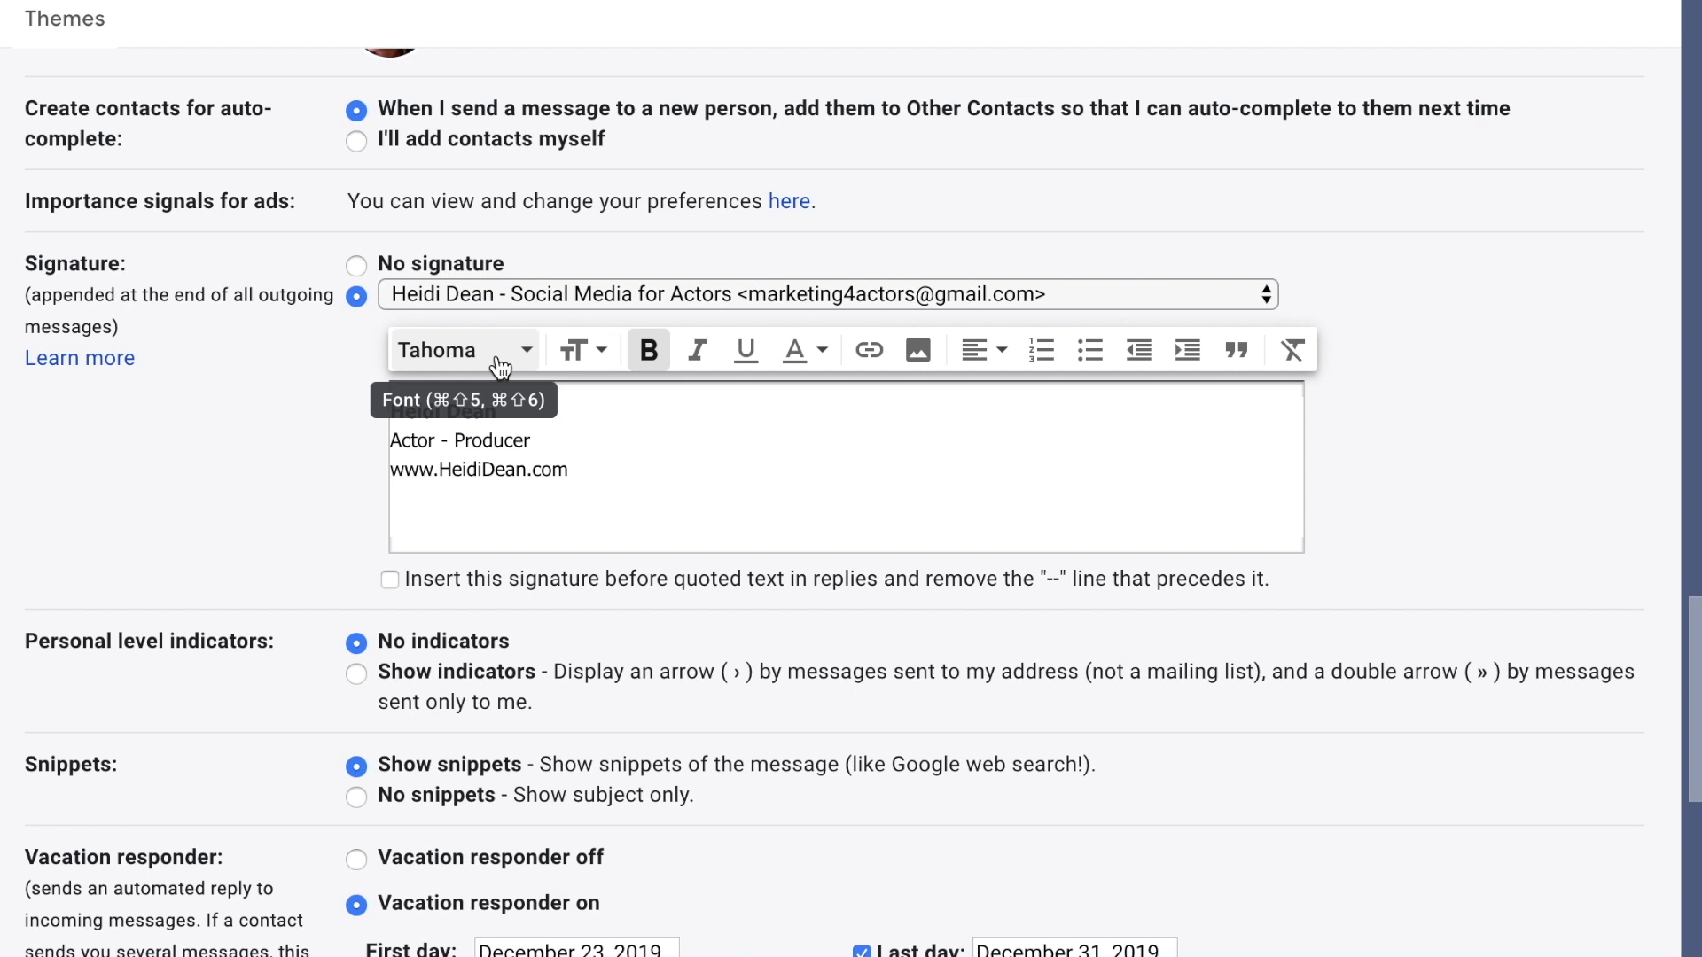
Step: Try Small and Large text sizes on the signature, then return it to Normal
{"action": "left_click", "coordinate": [568, 468]}
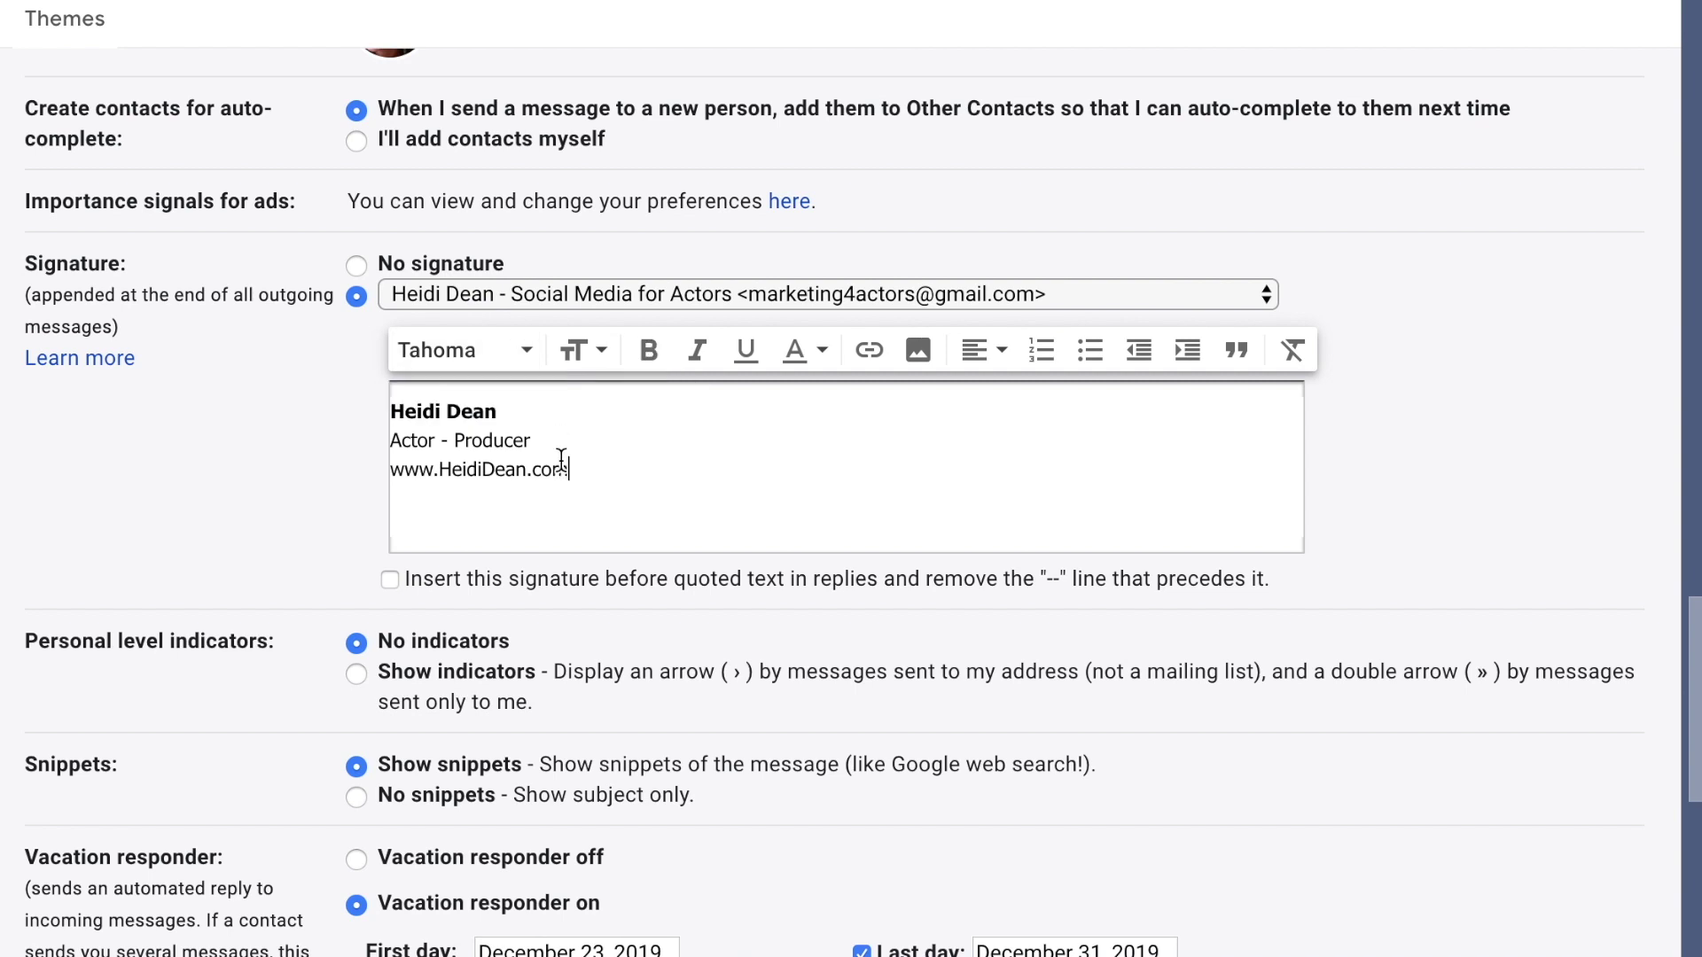
{"action": "left_click_drag", "start_coordinate": [590, 471], "coordinate": [391, 407]}
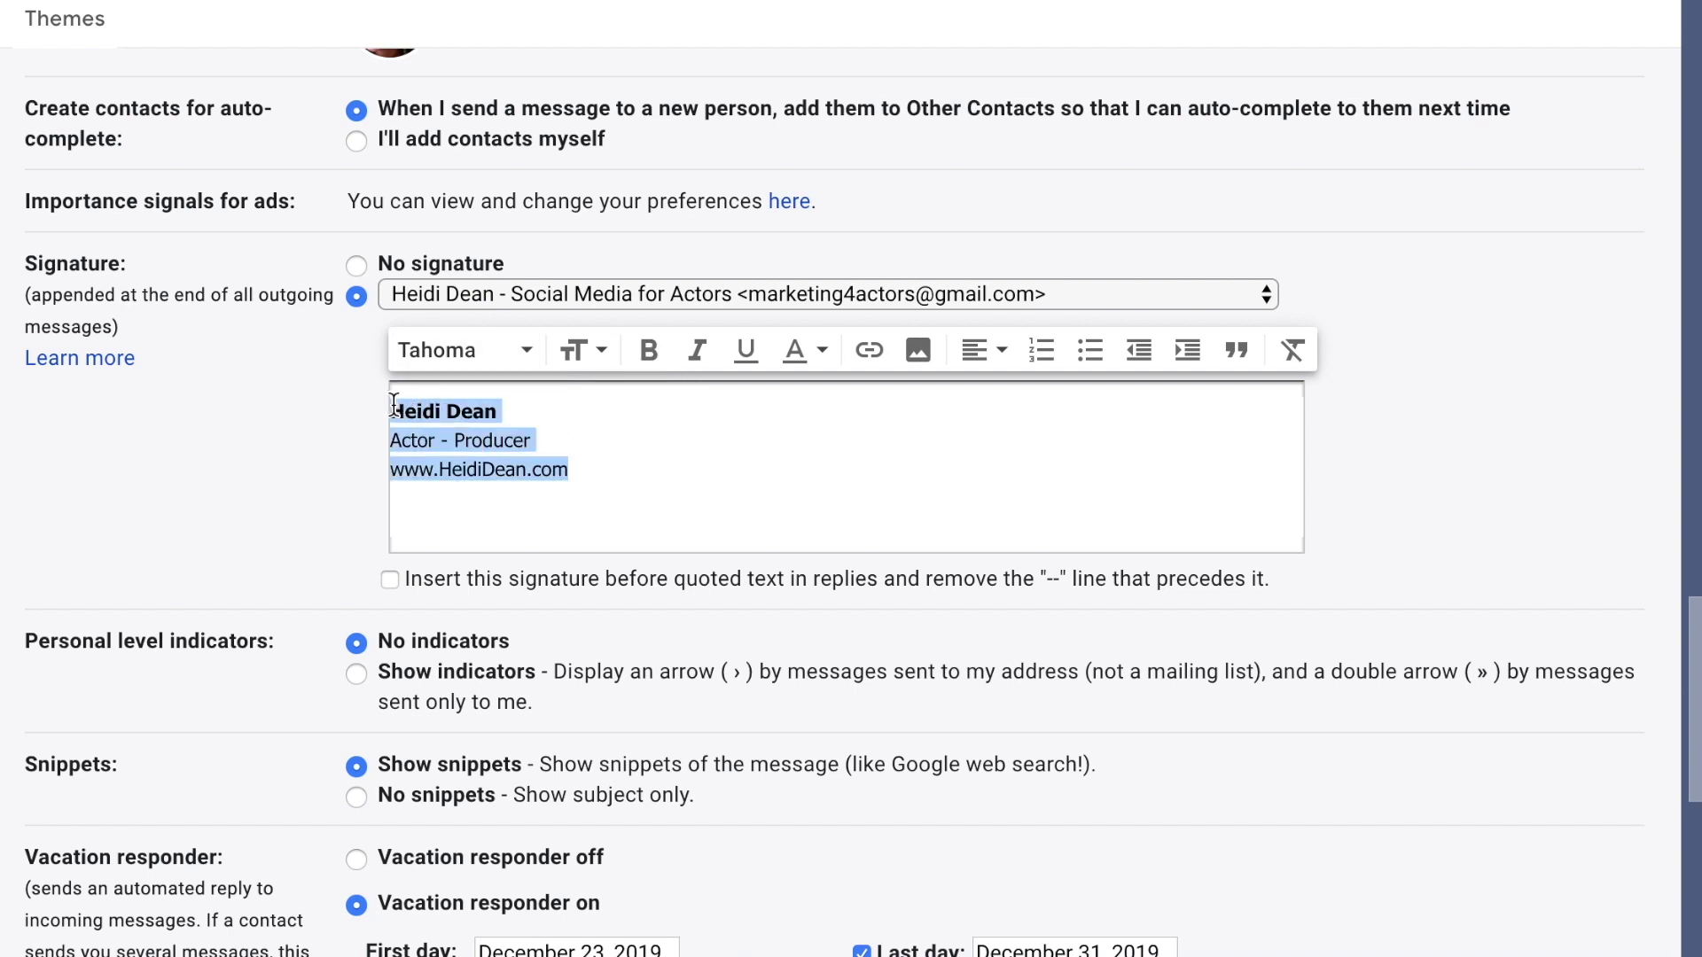
{"action": "left_click", "coordinate": [585, 351]}
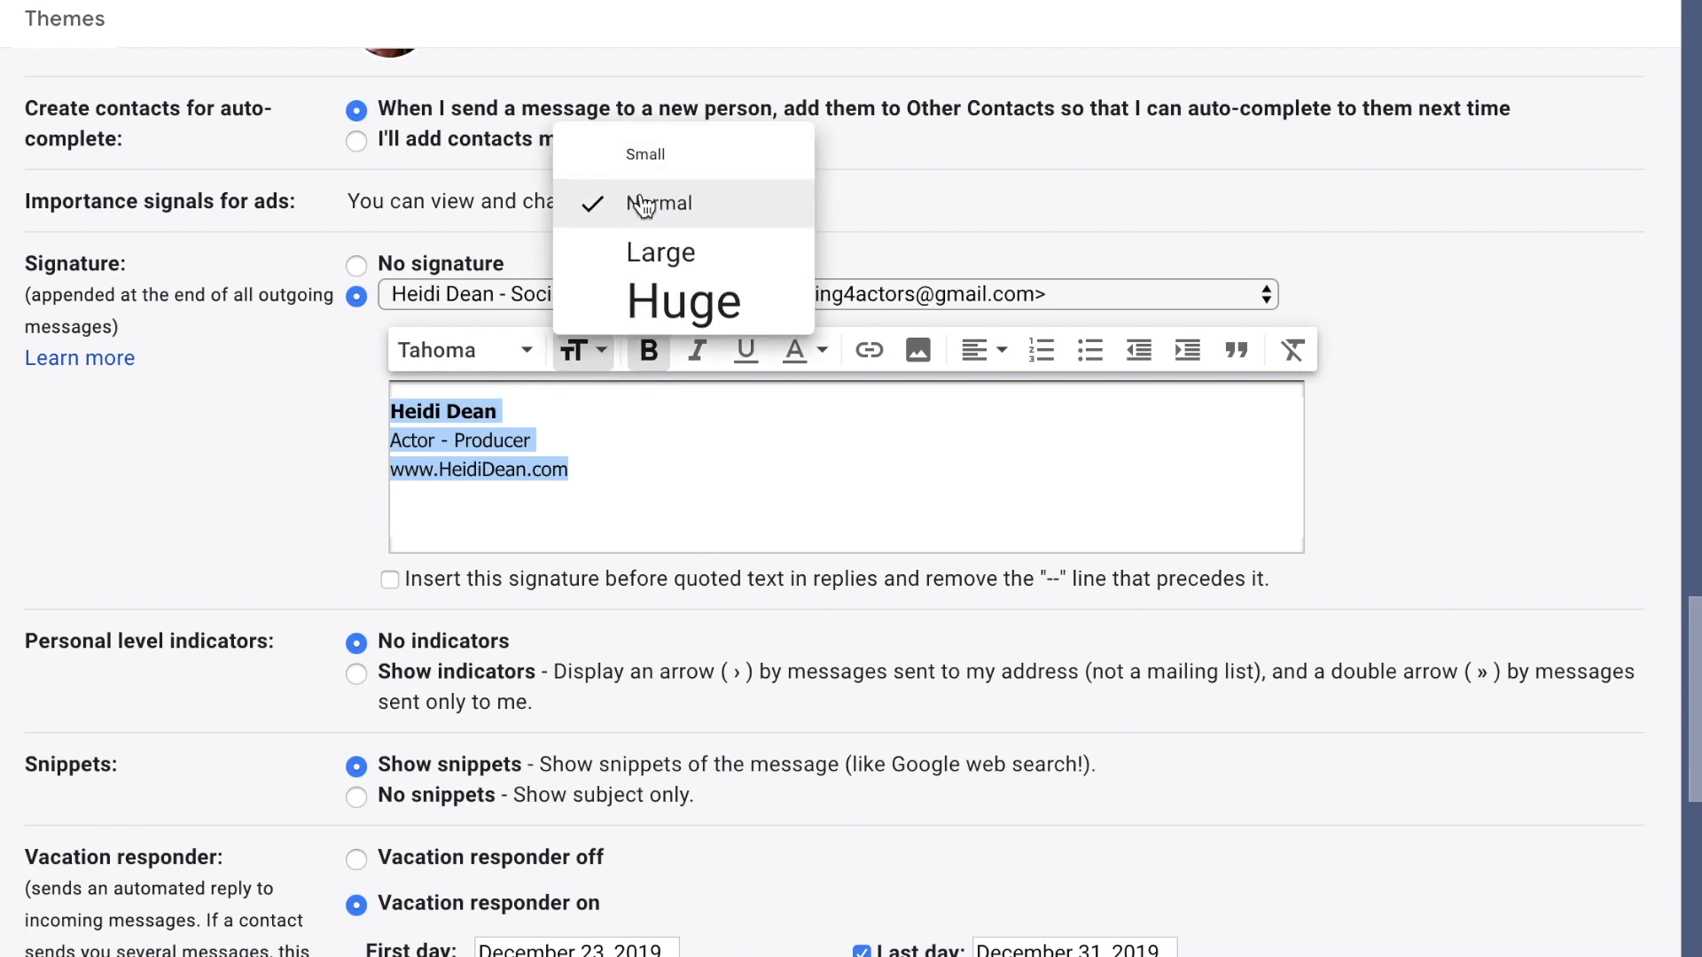
{"action": "left_click", "coordinate": [636, 155]}
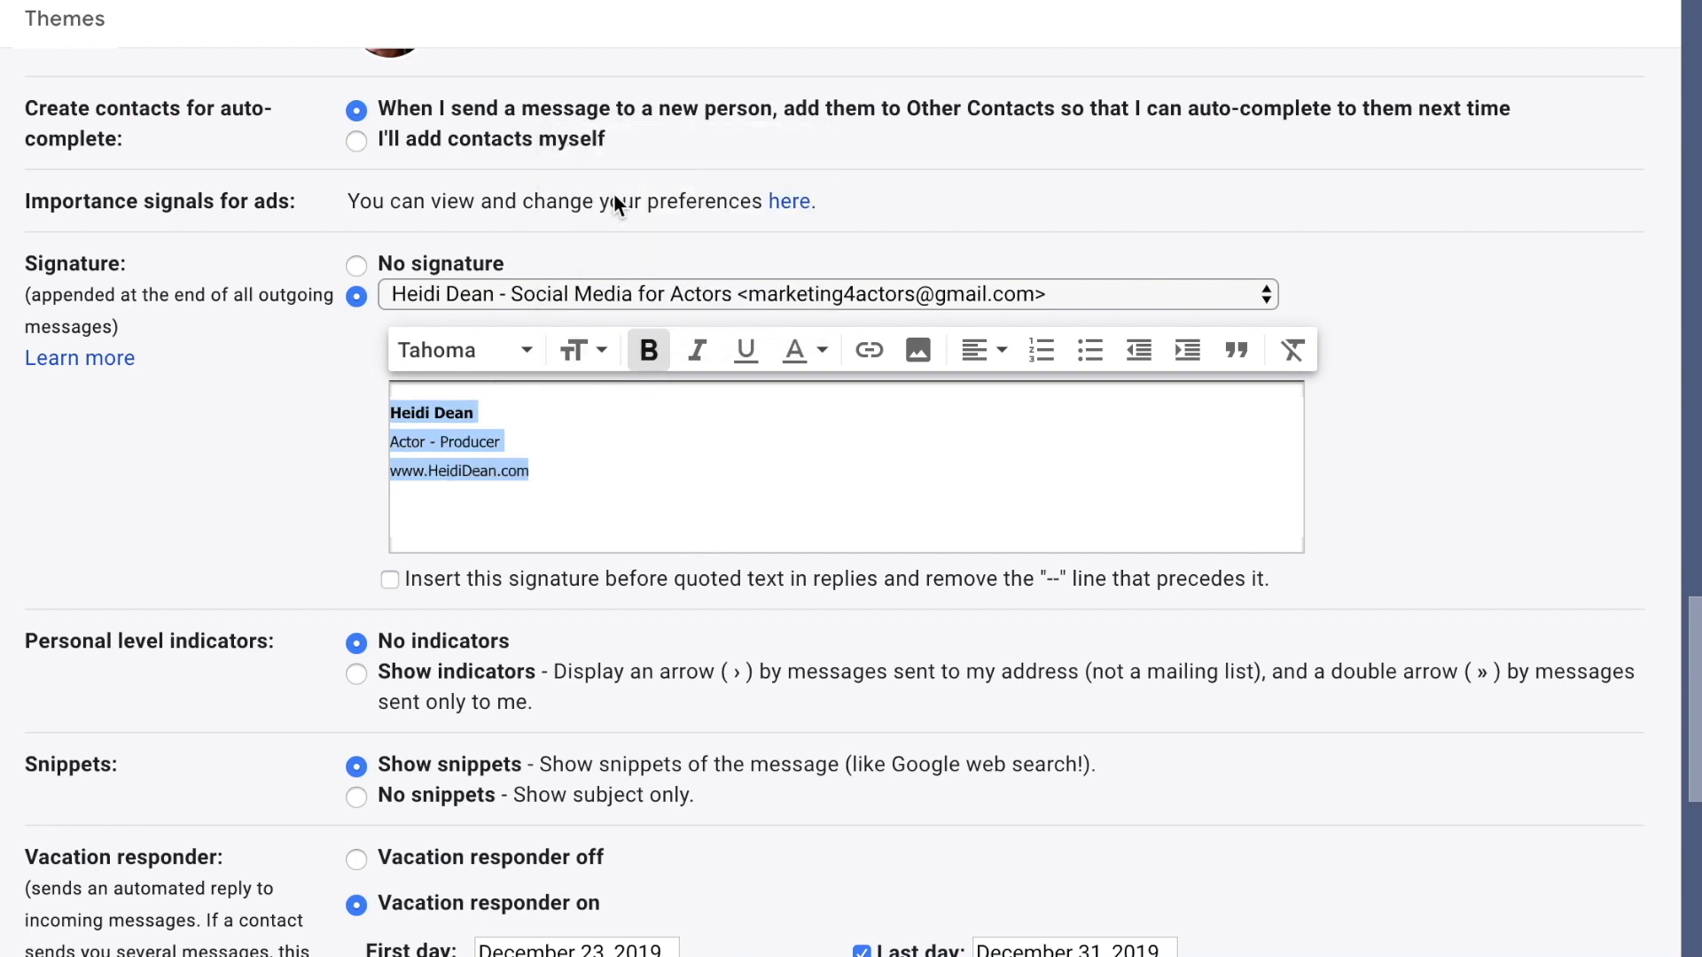
{"action": "left_click", "coordinate": [604, 354]}
{"action": "left_click", "coordinate": [640, 251]}
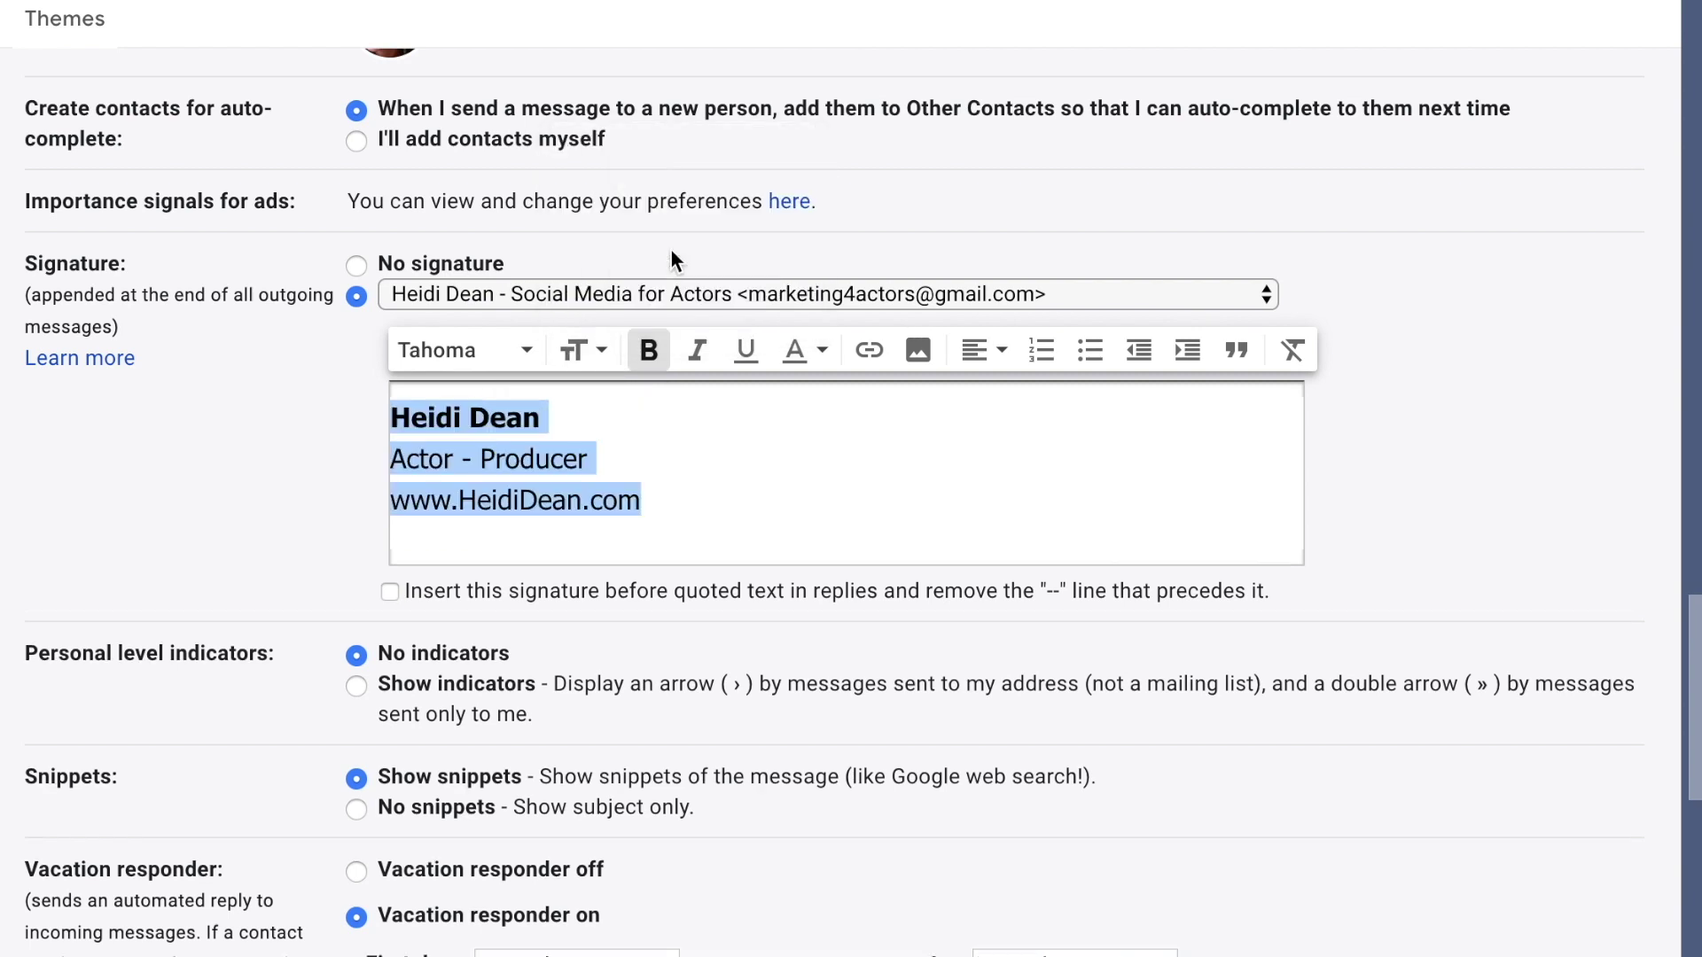
{"action": "left_click", "coordinate": [599, 351]}
{"action": "left_click", "coordinate": [645, 200]}
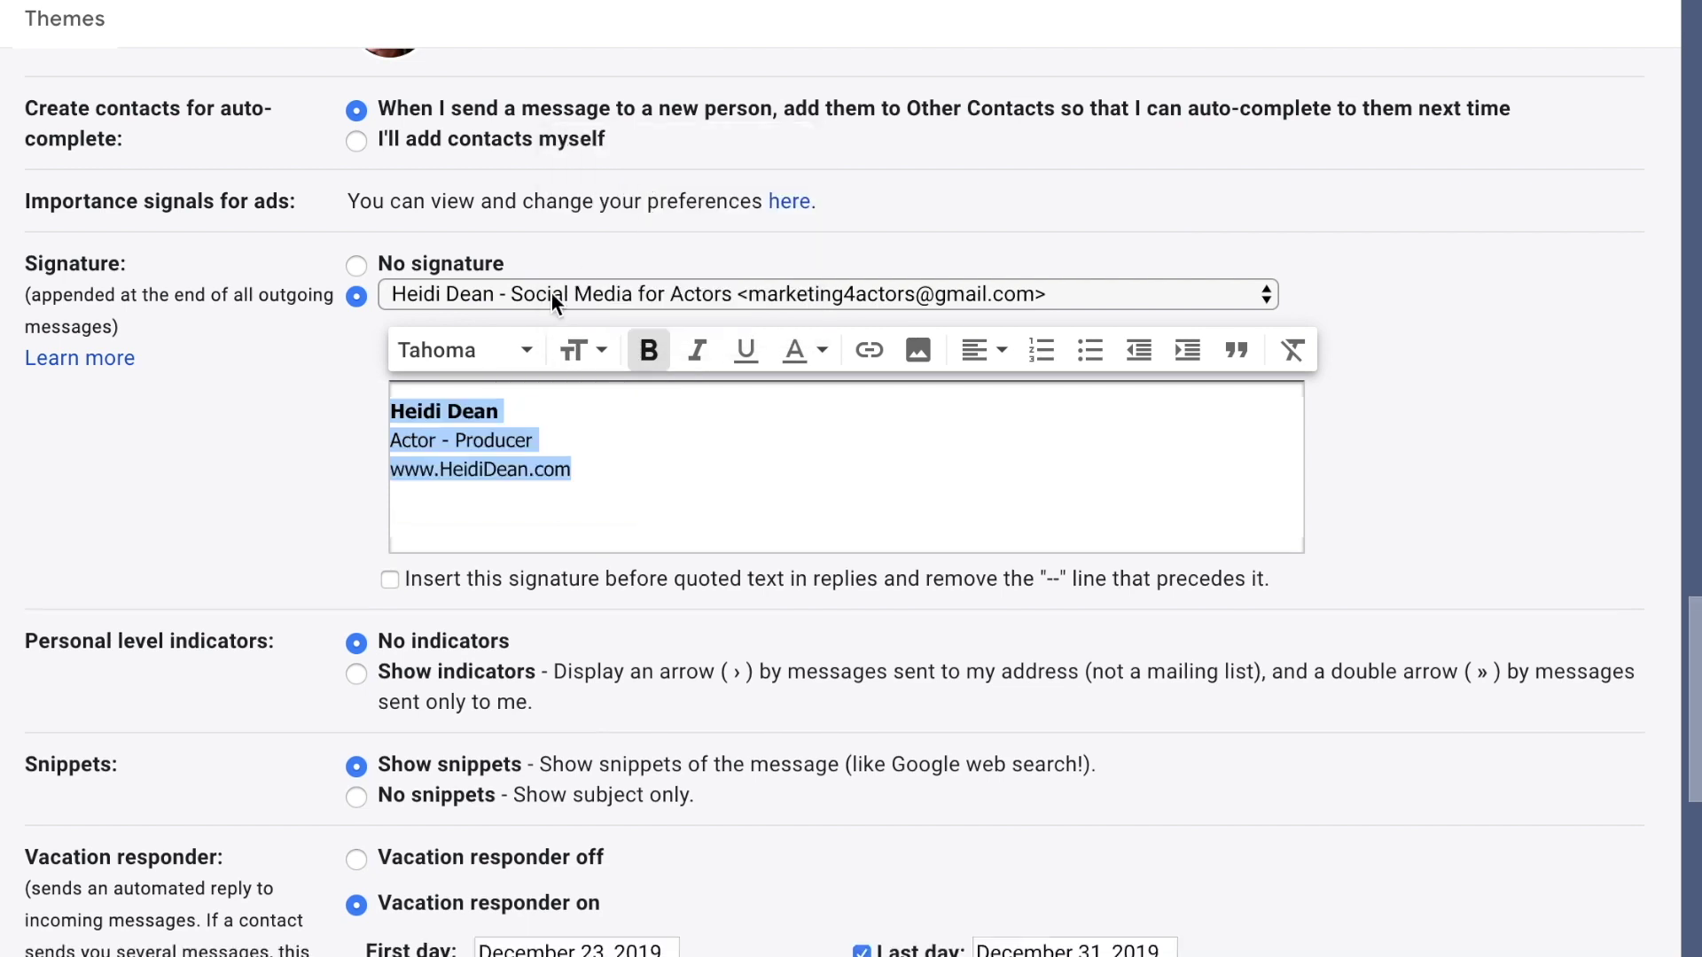
{"action": "left_click", "coordinate": [392, 407]}
Step: Upload the headshot image onto a new line above the name and set it to Small
{"action": "key", "text": "Return"}
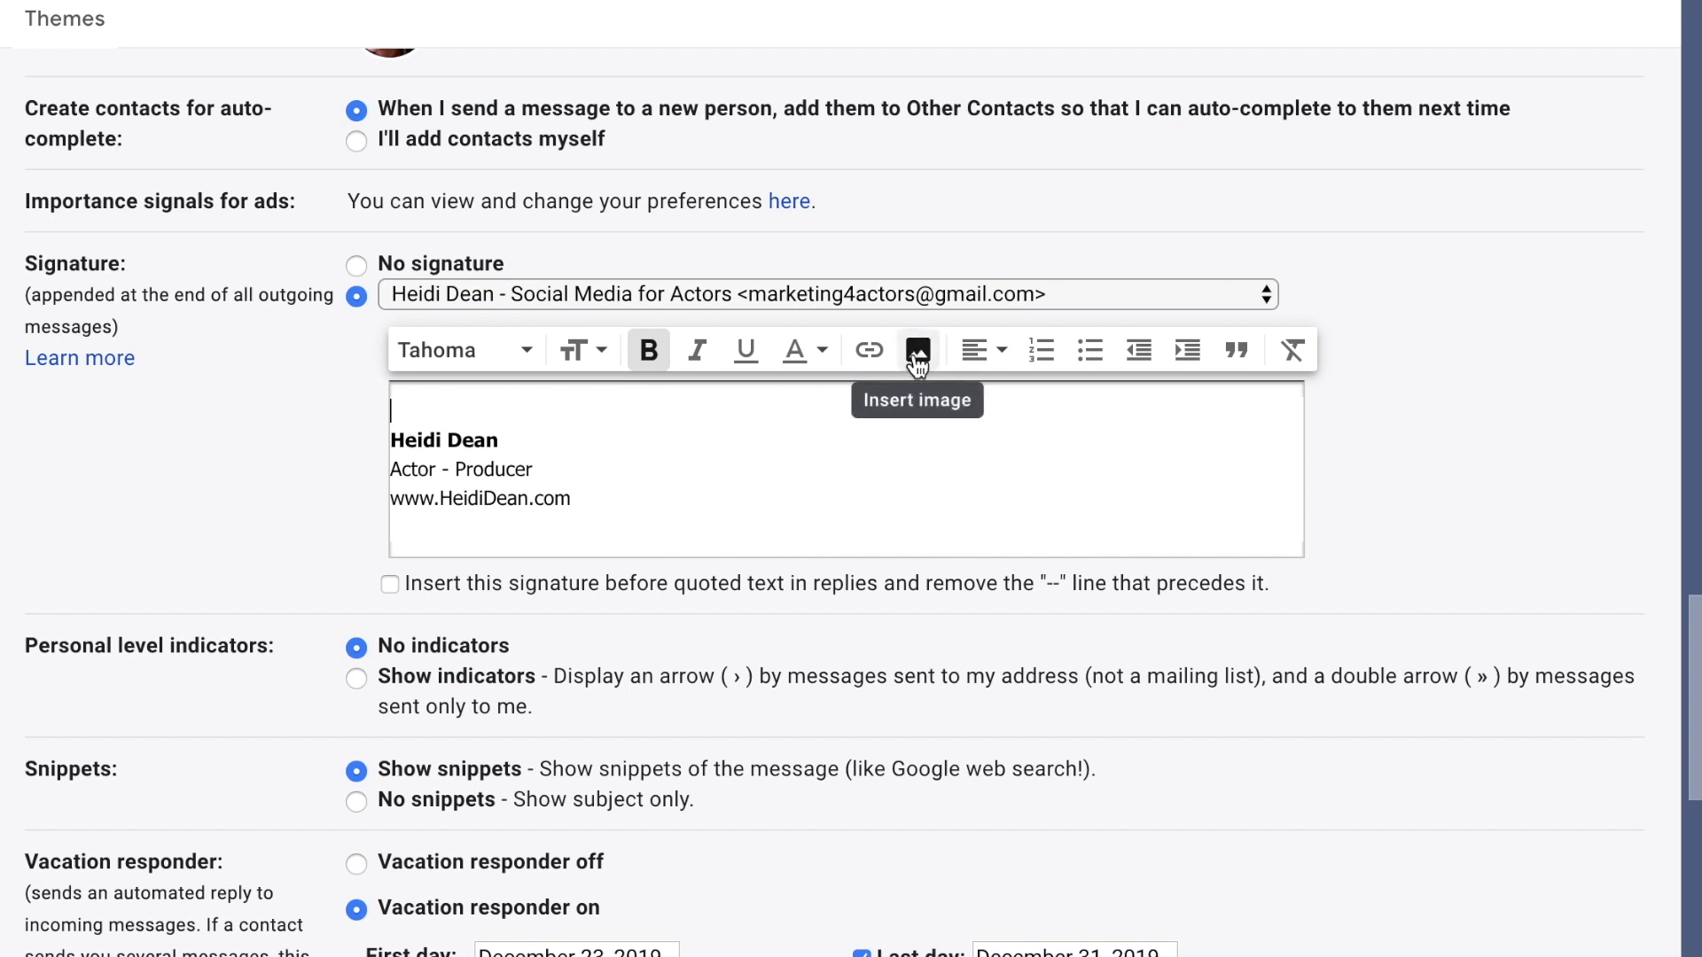
{"action": "left_click", "coordinate": [917, 355]}
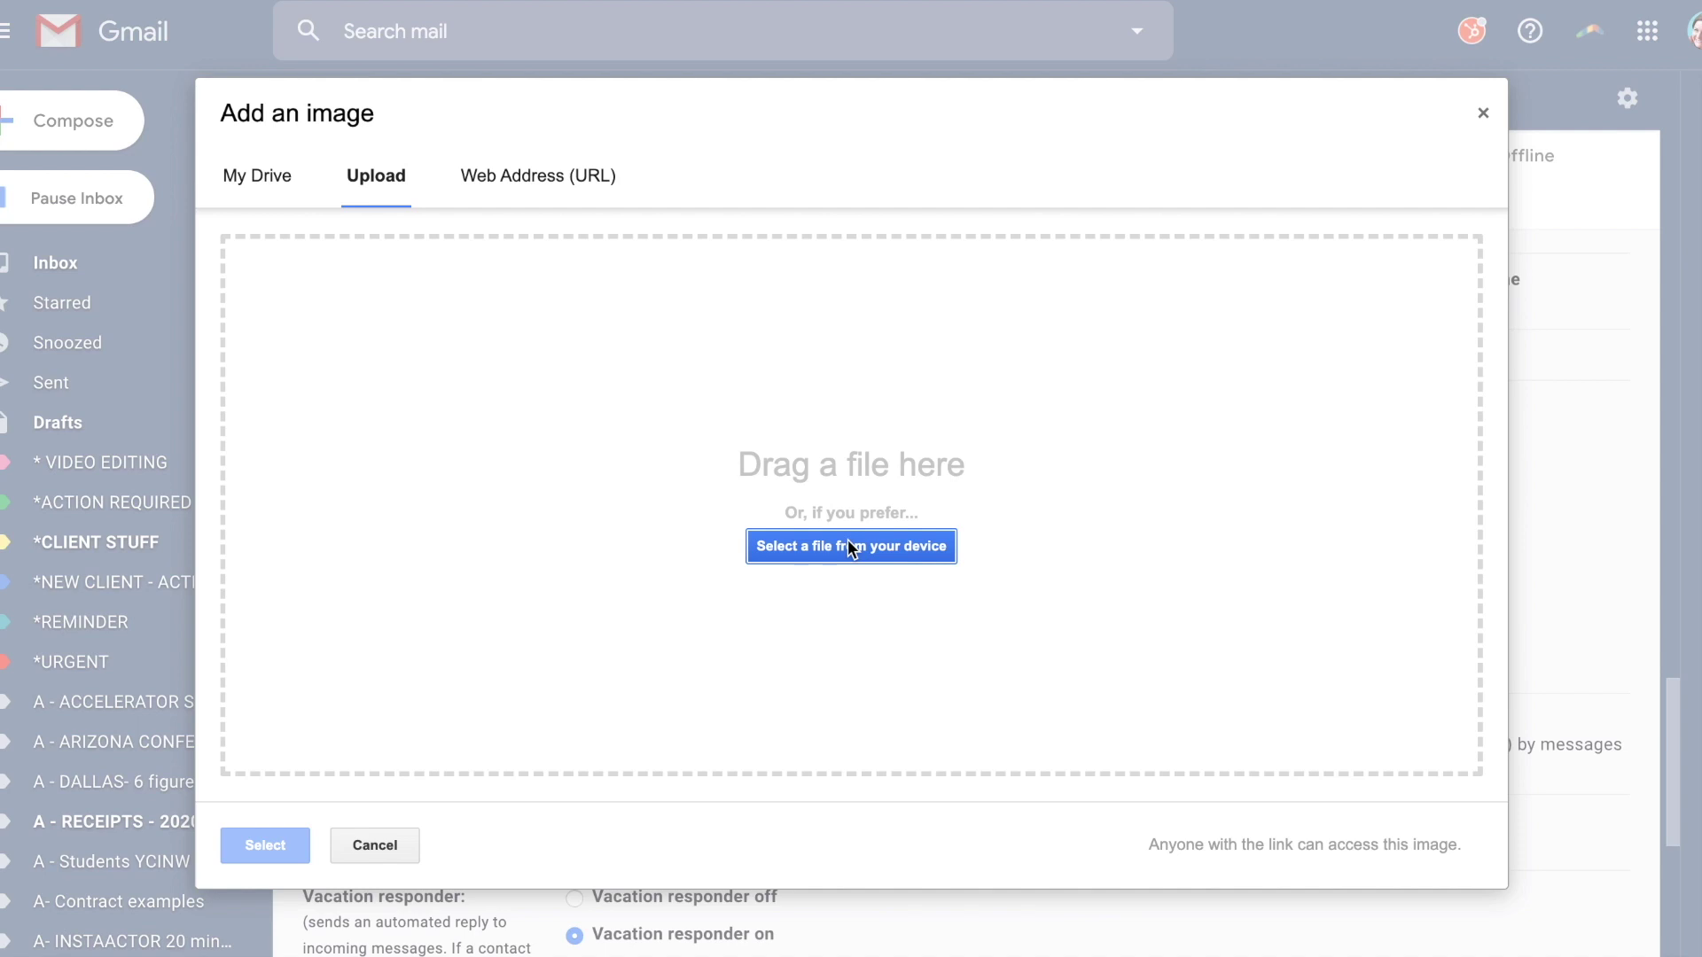
{"action": "left_click", "coordinate": [849, 547]}
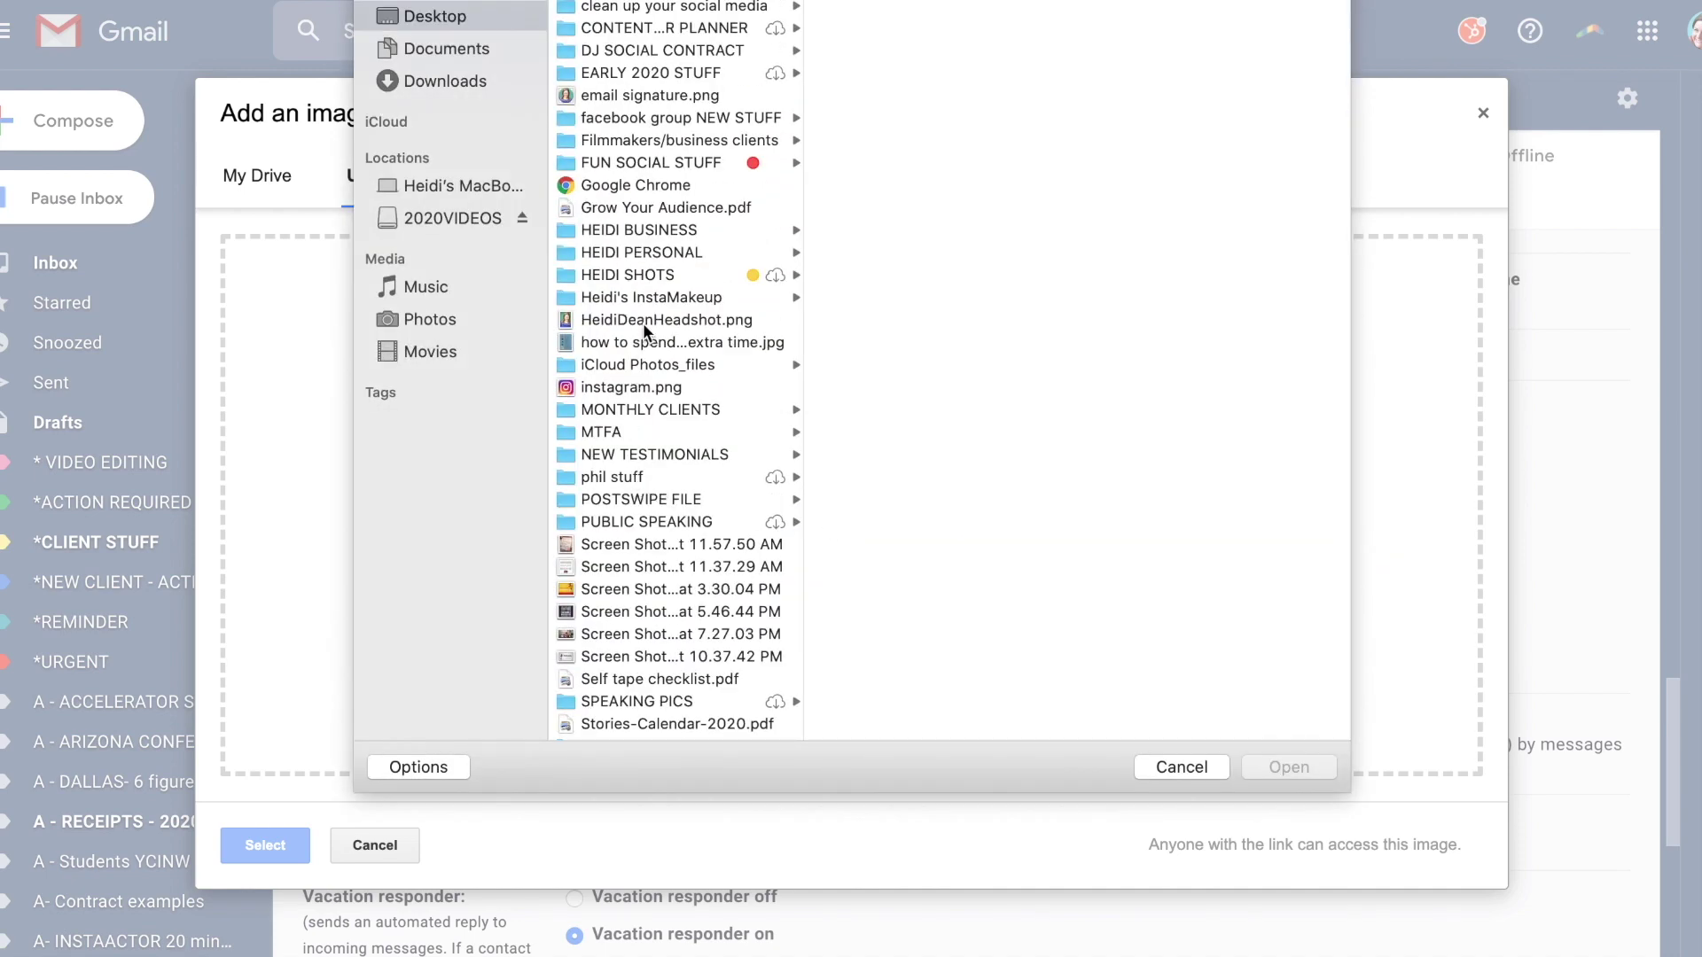
{"action": "double_click", "coordinate": [642, 323]}
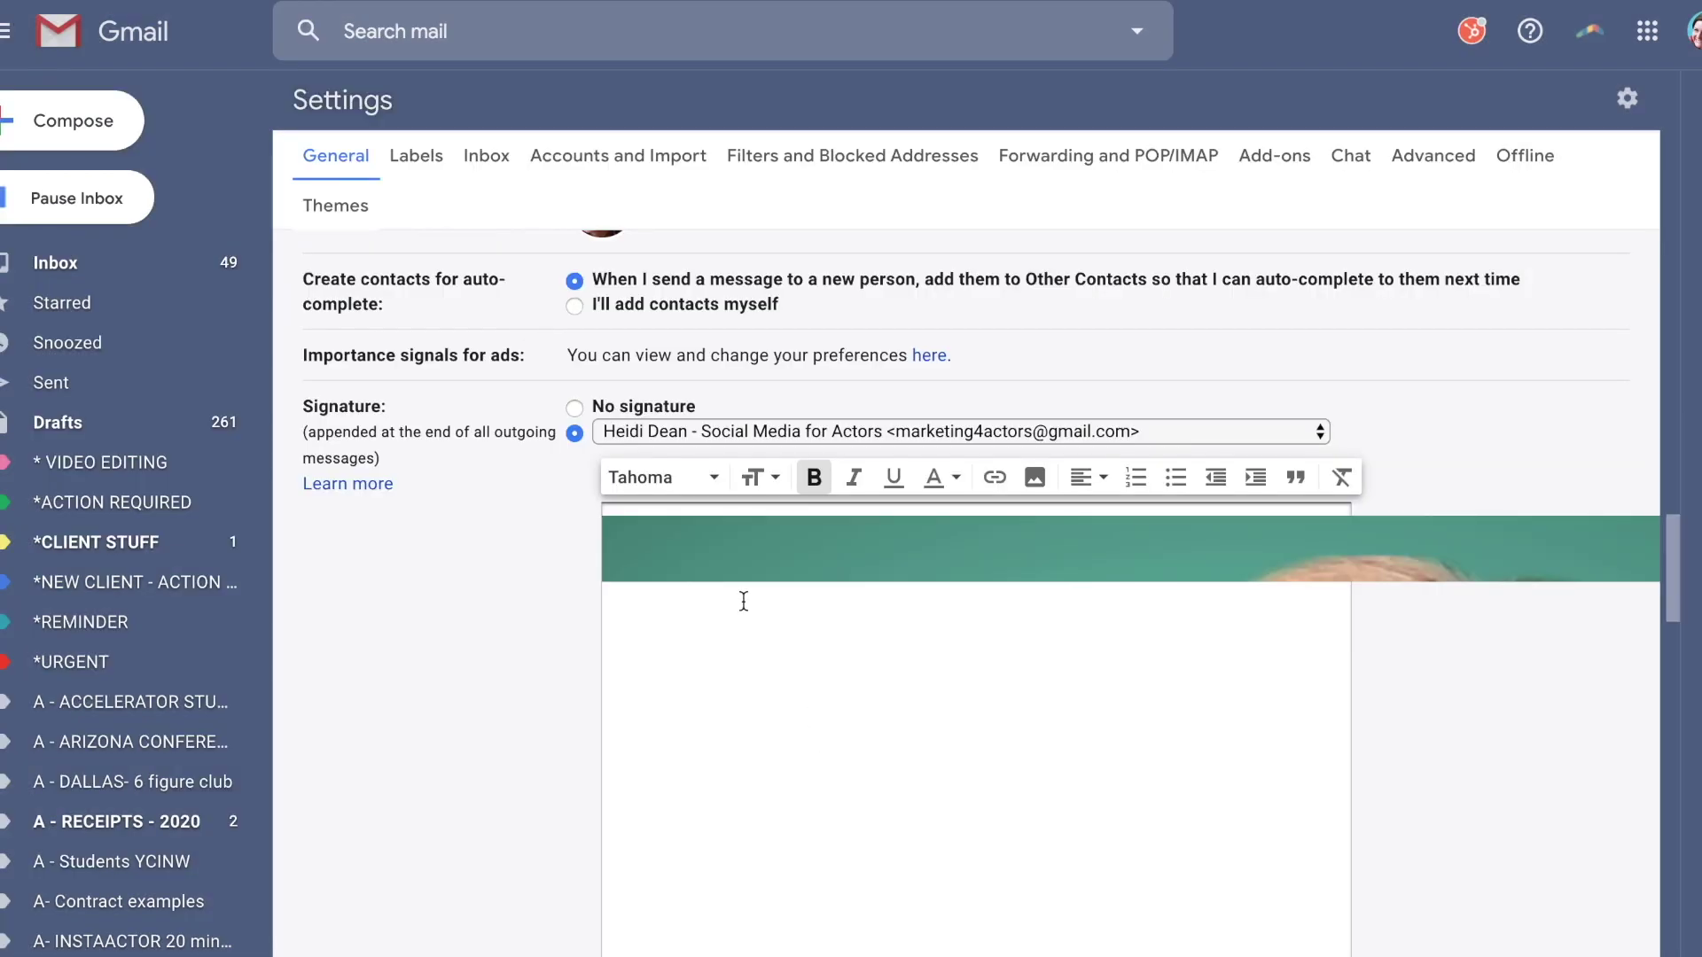
{"action": "left_click", "coordinate": [630, 493]}
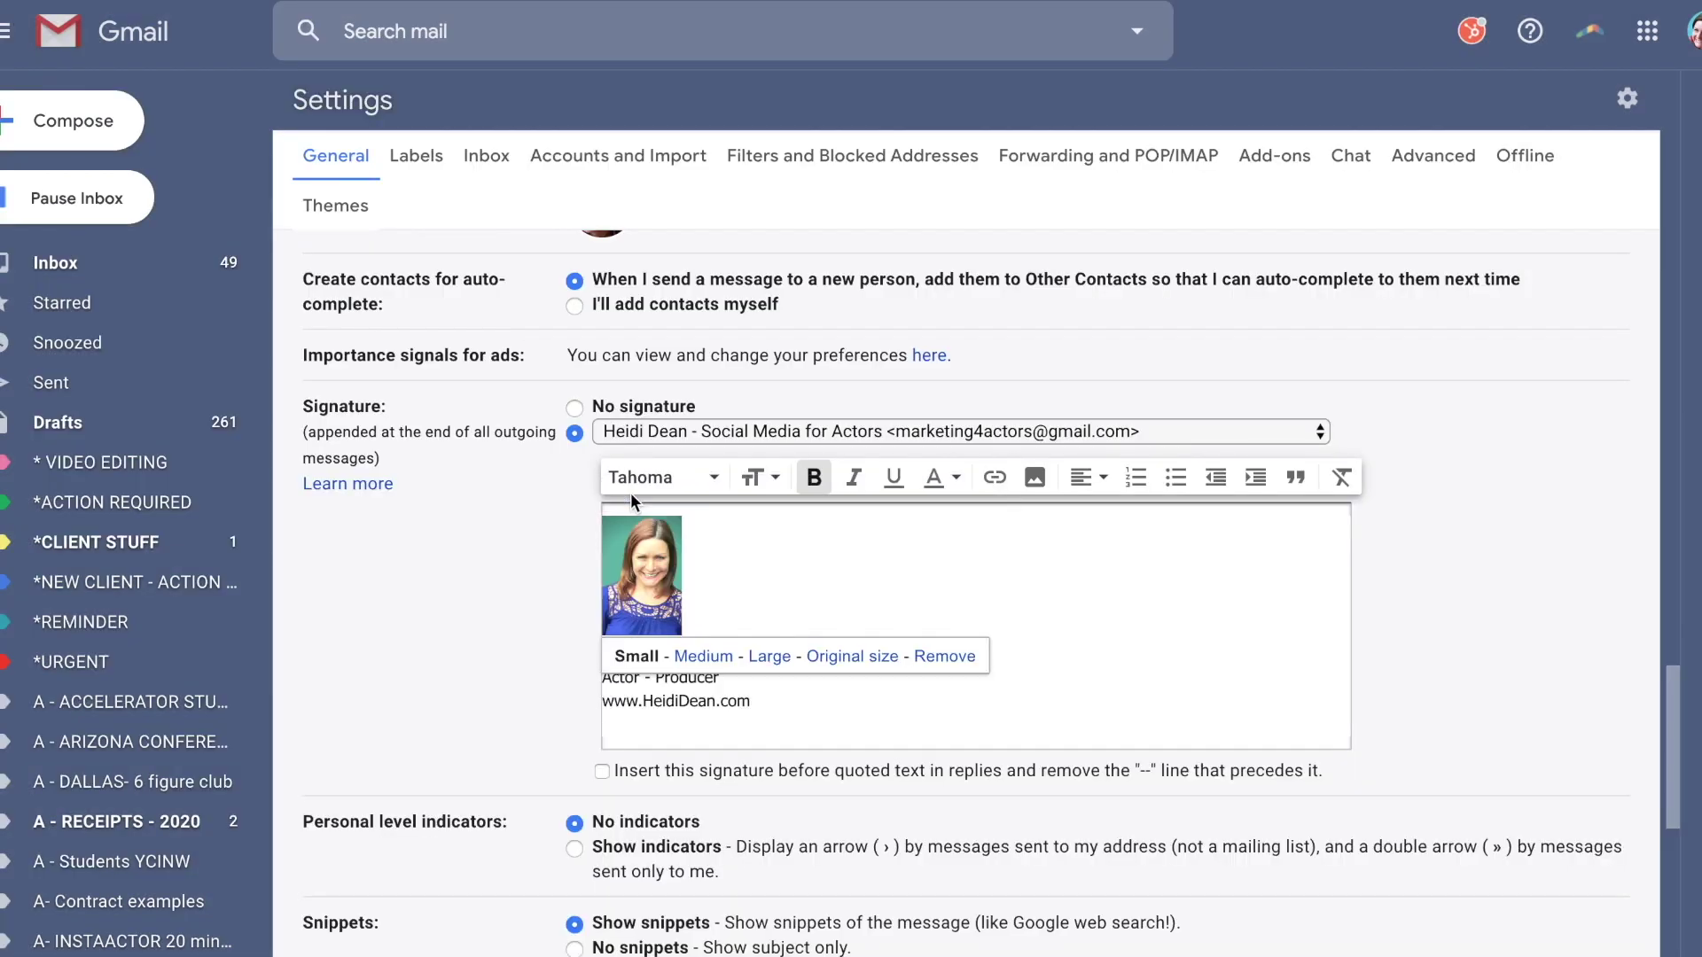
{"action": "left_click", "coordinate": [790, 581]}
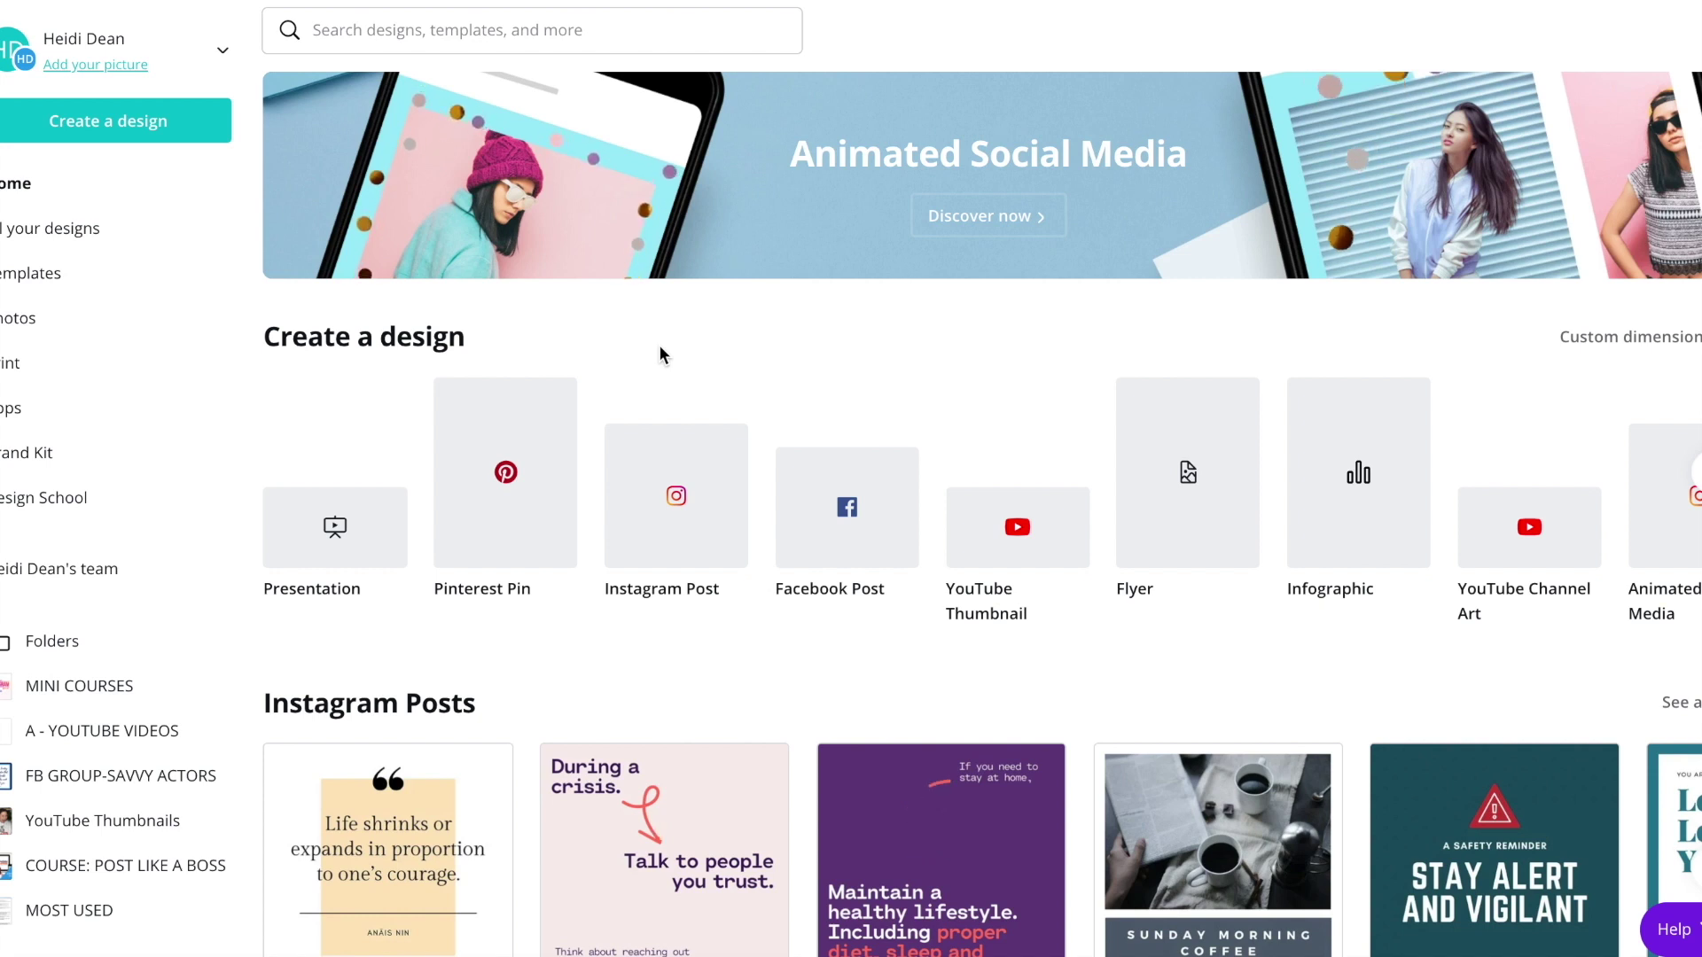
Step: Start a new Canva design with custom 300 × 300 px dimensions
{"action": "left_click", "coordinate": [76, 124]}
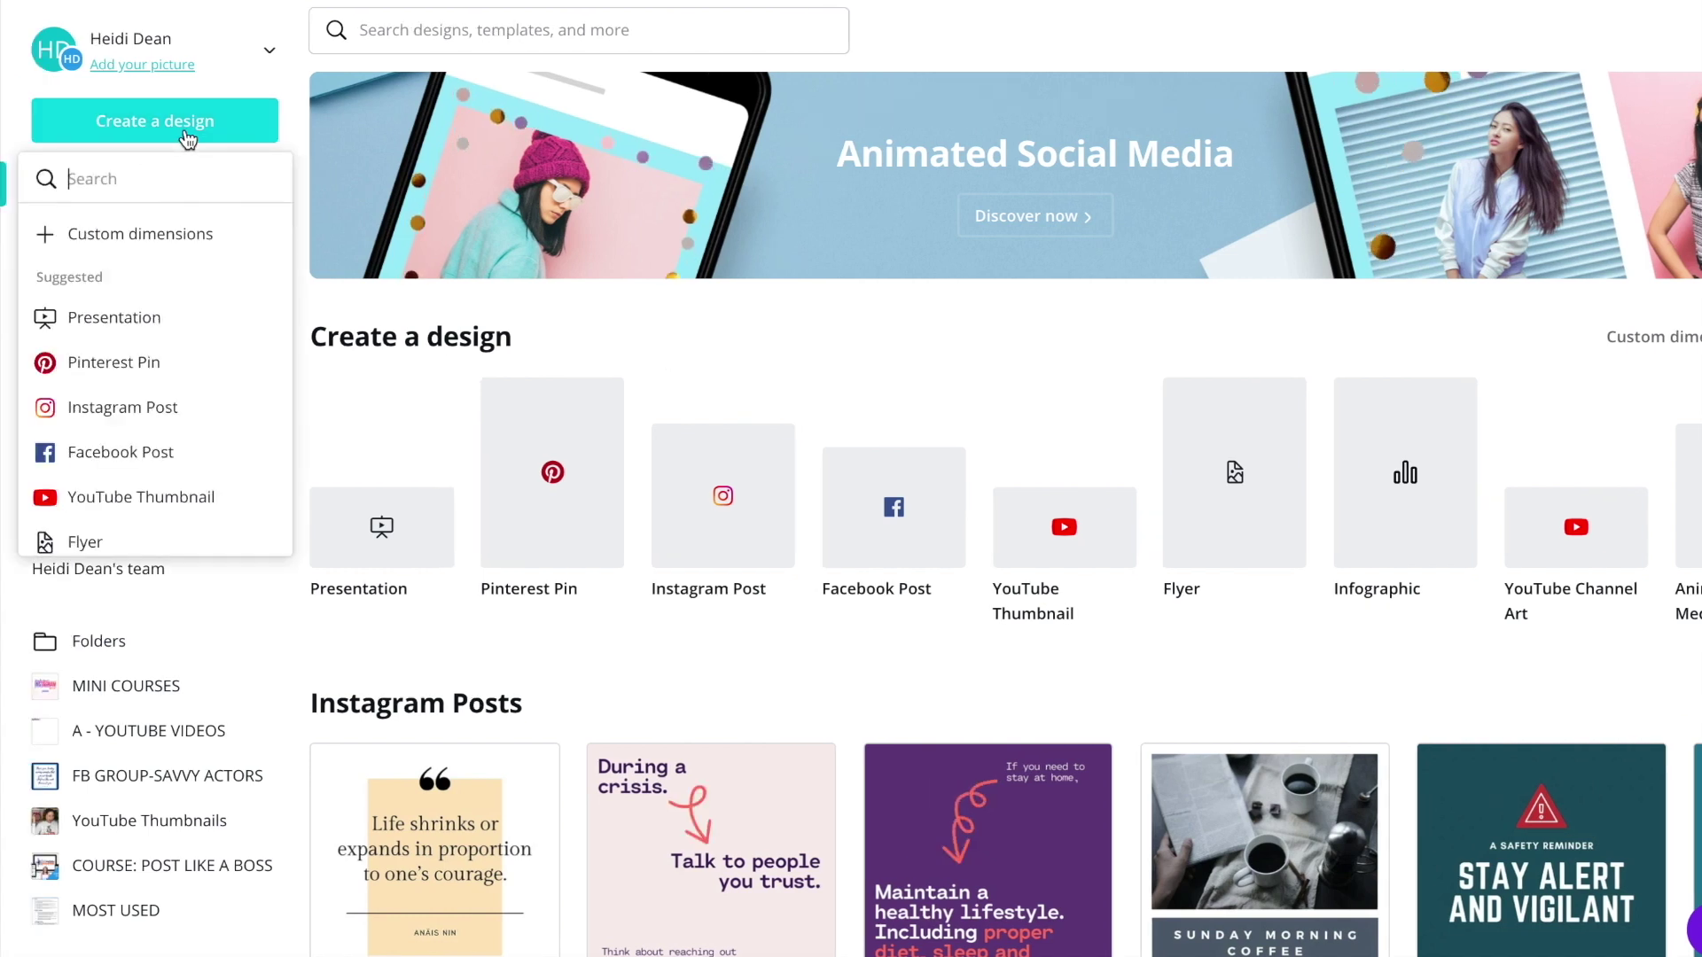
{"action": "left_click", "coordinate": [76, 236]}
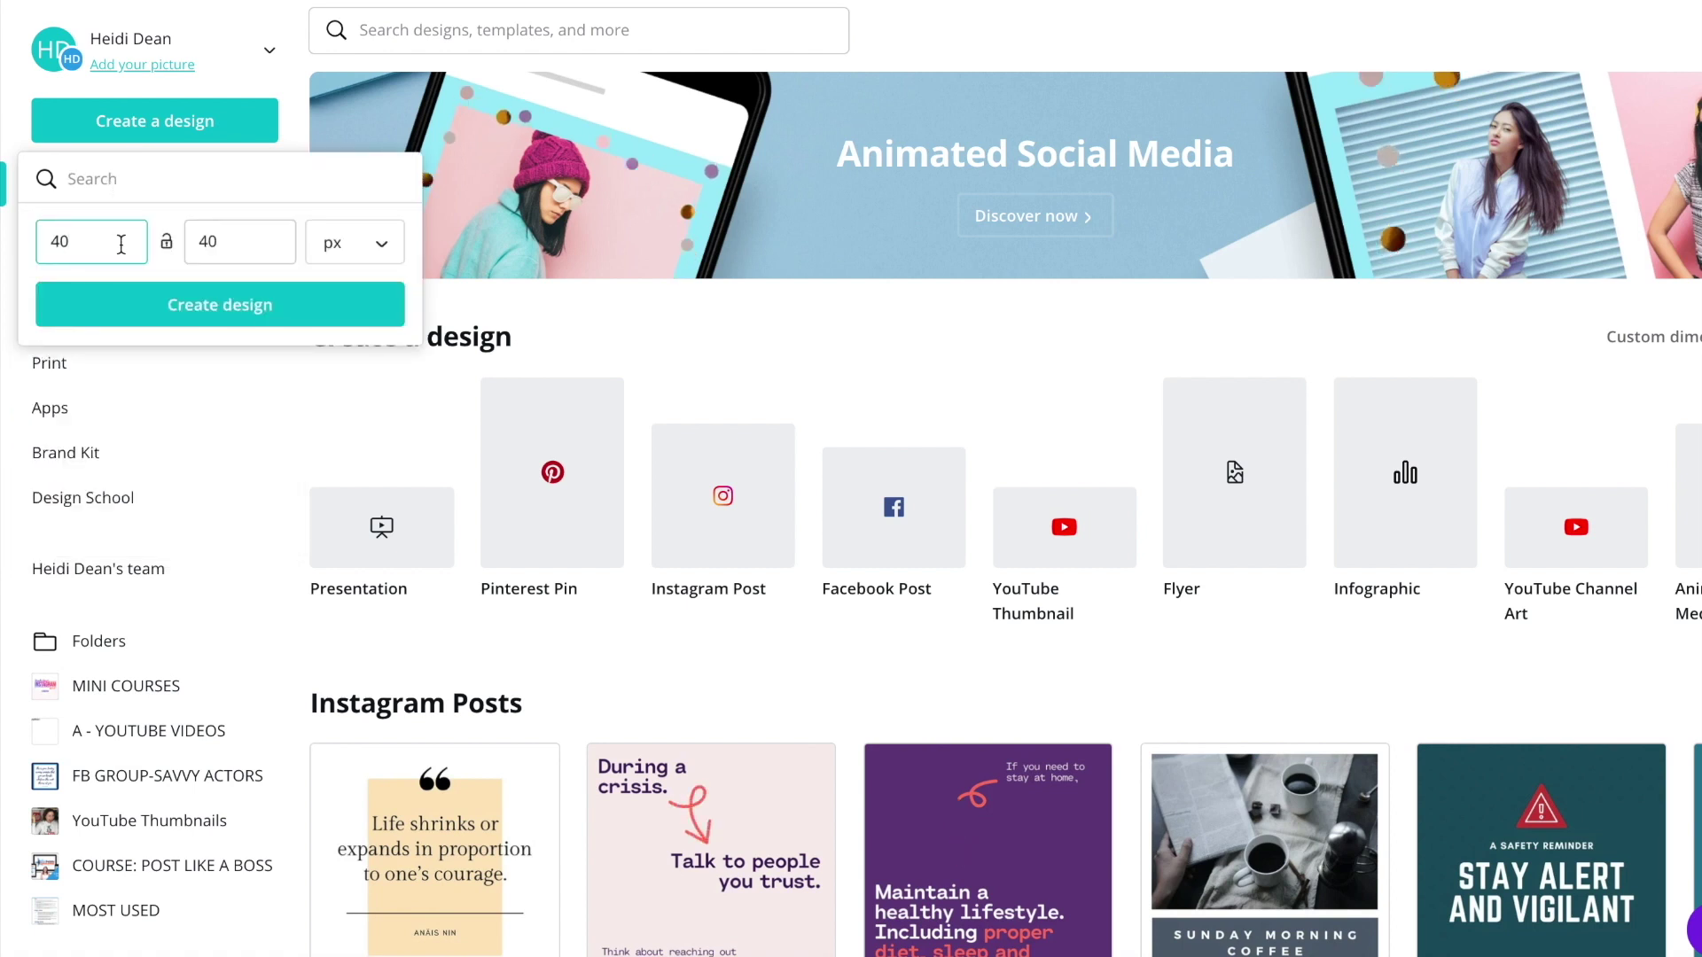
{"action": "key", "text": "BackSpace"}
{"action": "key", "text": "BackSpace"}
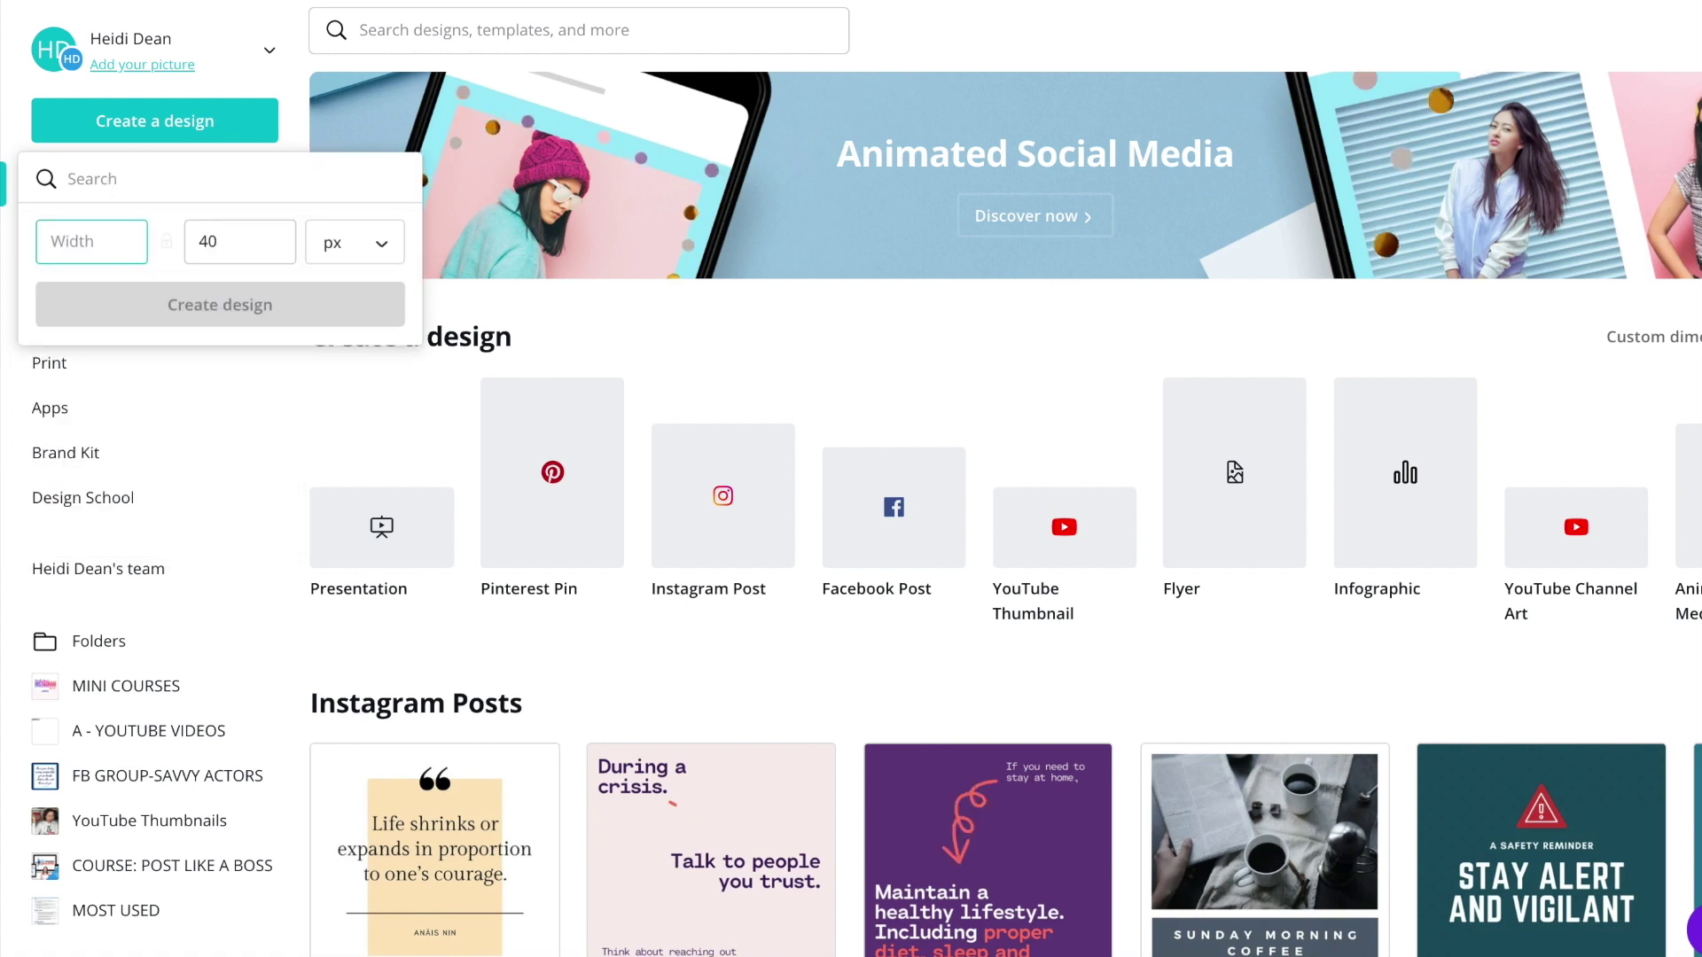
{"action": "type", "text": "300"}
{"action": "left_click", "coordinate": [240, 236]}
{"action": "key", "text": "BackSpace"}
{"action": "key", "text": "BackSpace"}
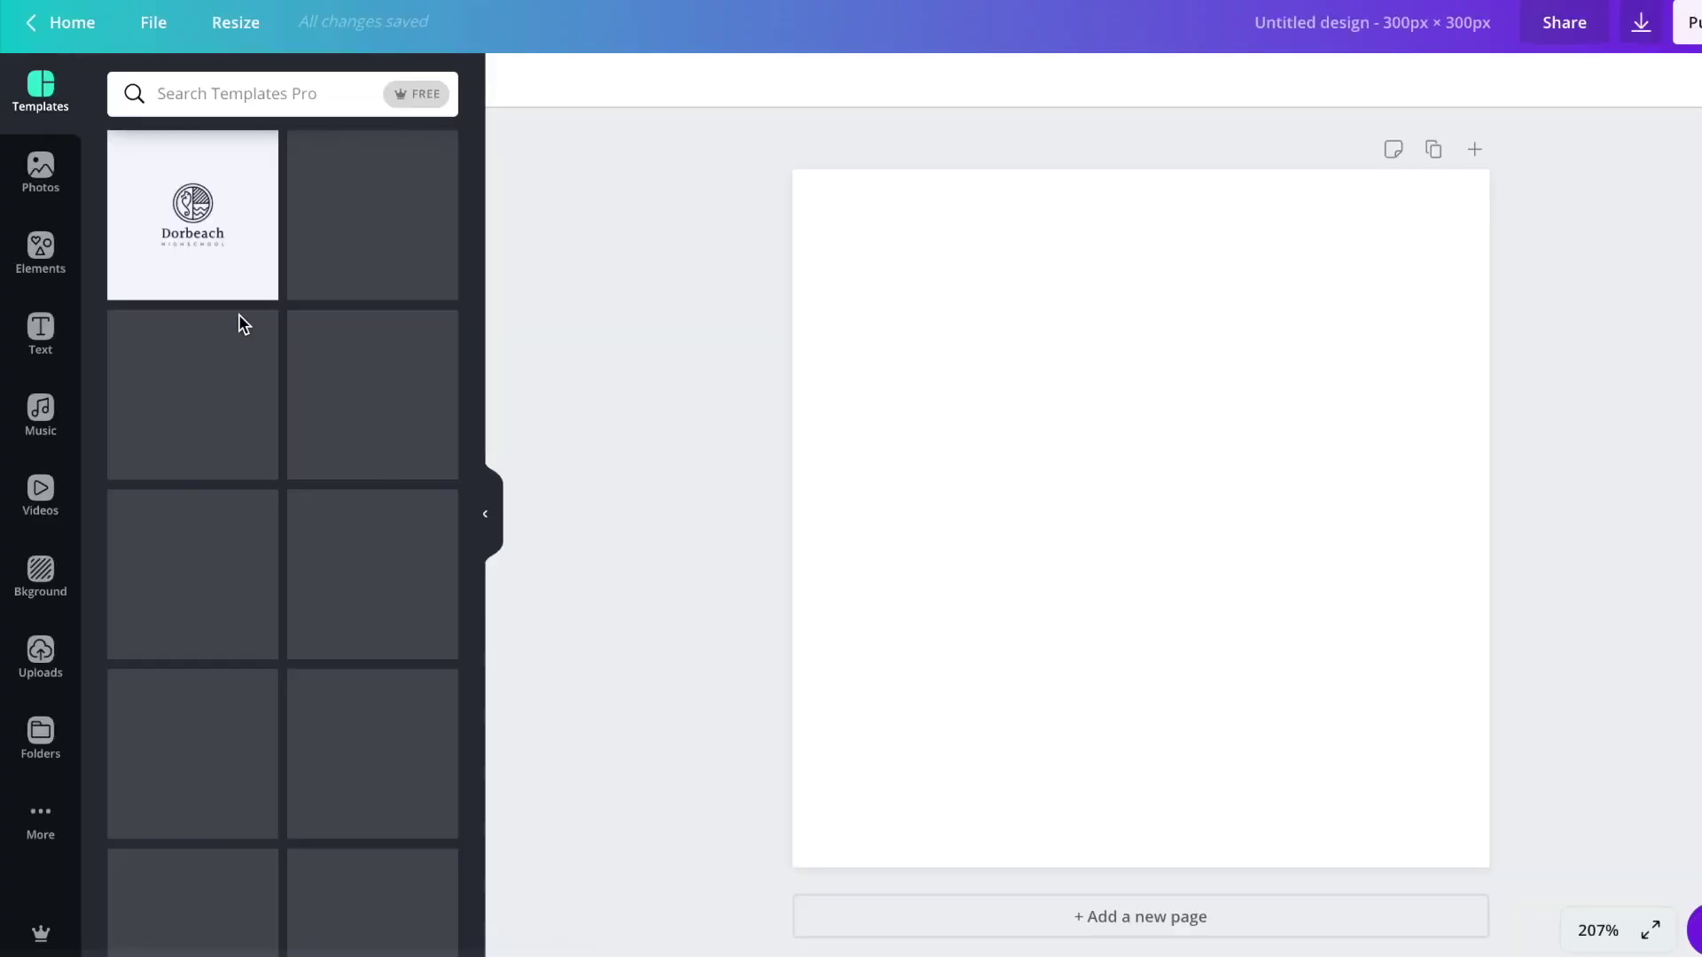
Step: Search elements for 'frame ci' and add the sky-and-hills circle frame, enlarged to fill the page
{"action": "left_click", "coordinate": [46, 259]}
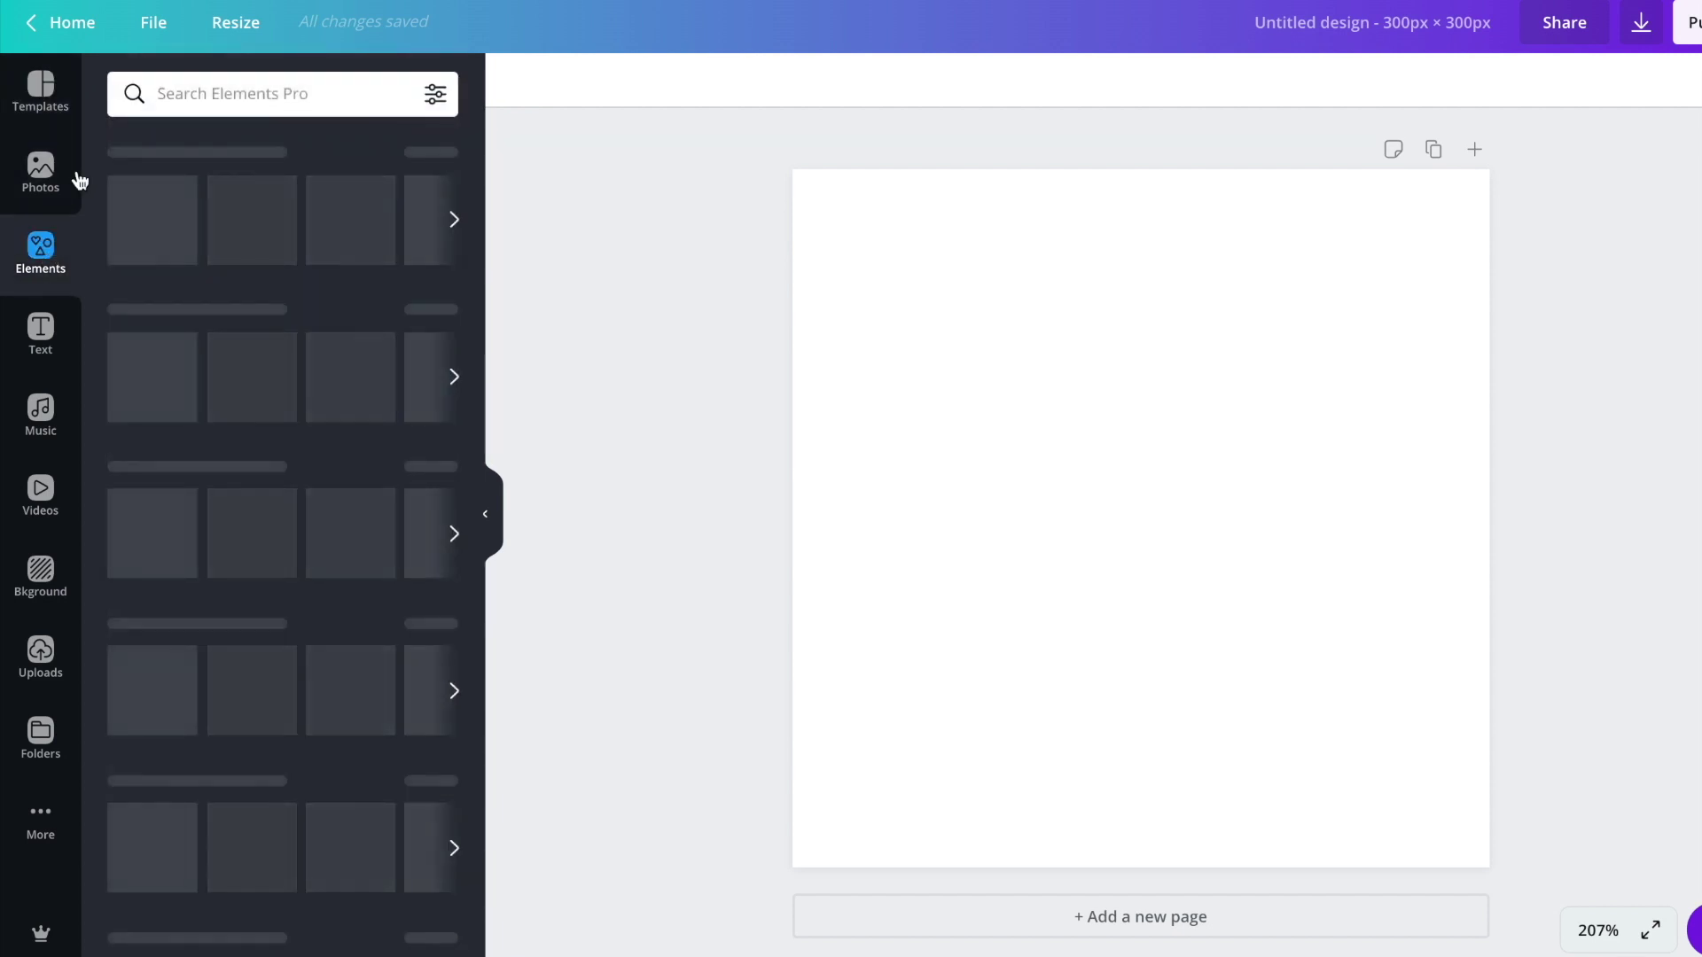
{"action": "left_click", "coordinate": [200, 80]}
{"action": "type", "text": "fra"}
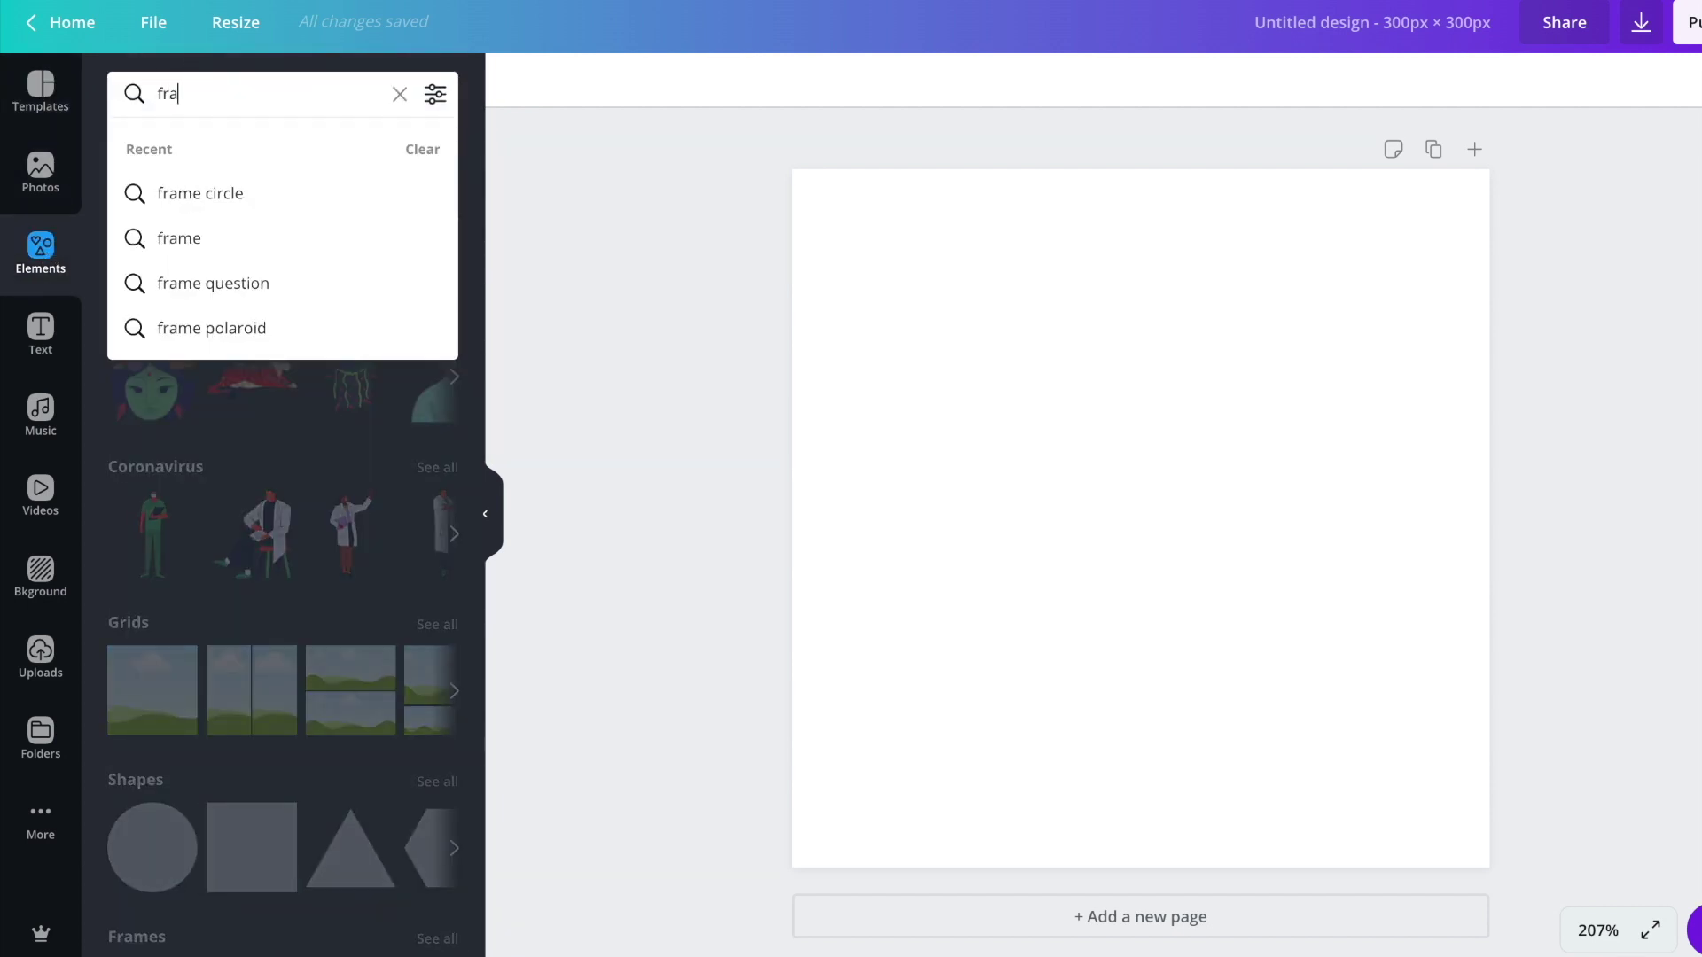
{"action": "type", "text": "me circle"}
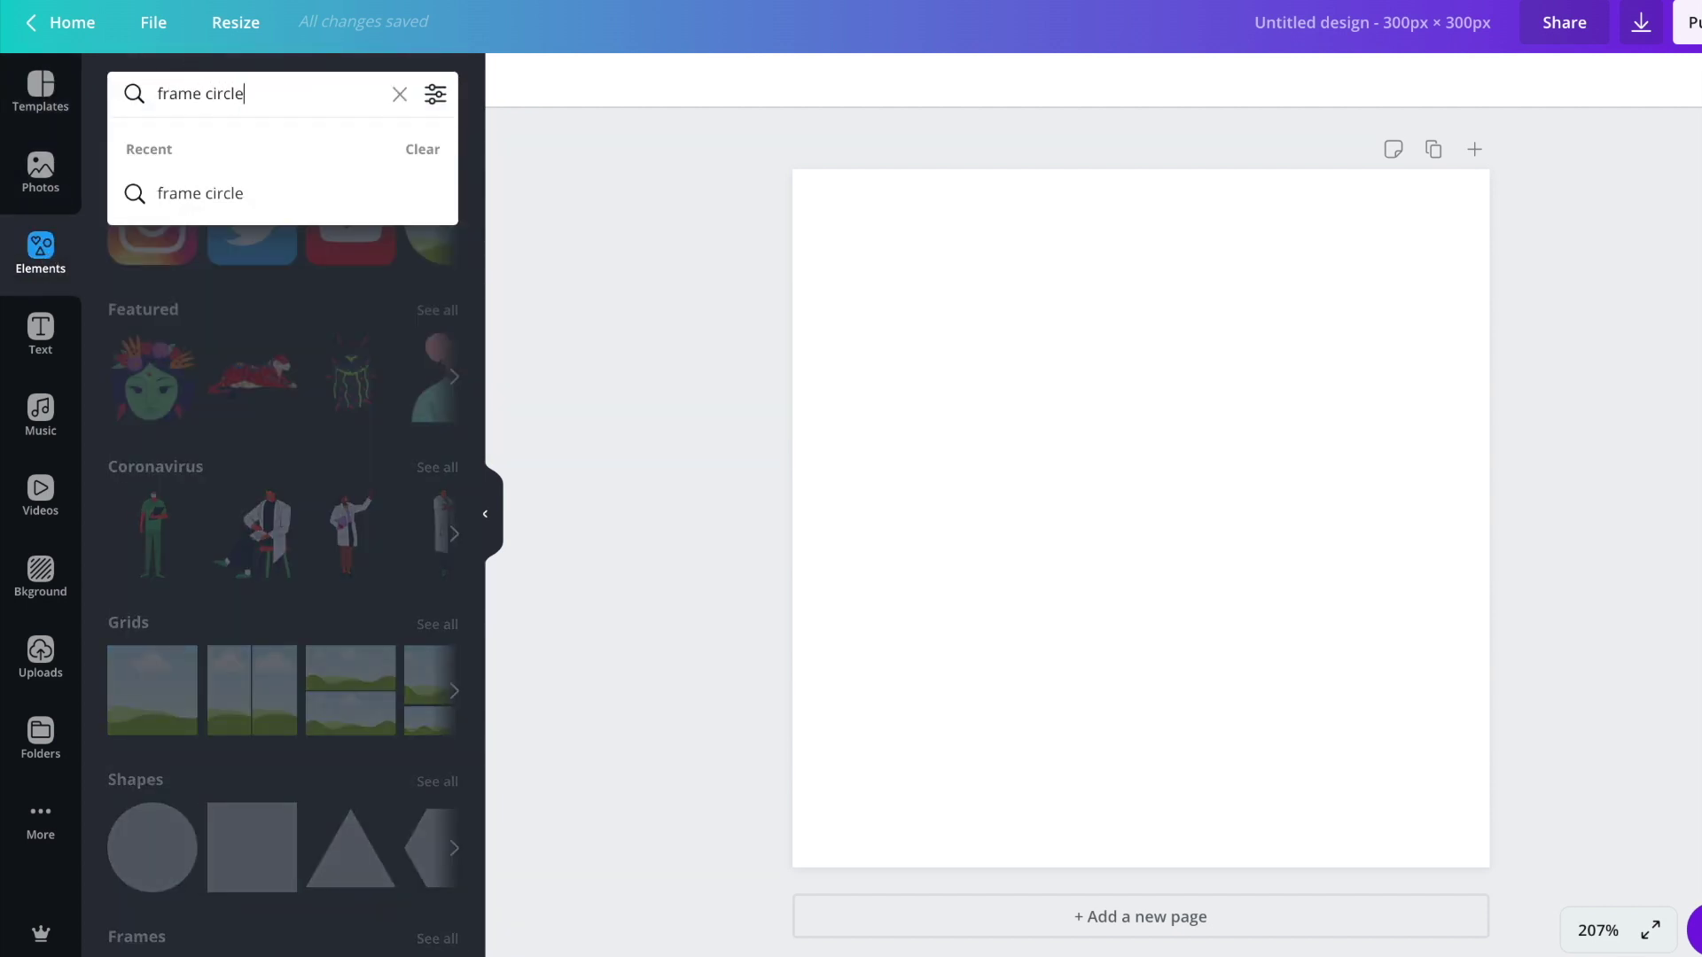
{"action": "key", "text": "Return"}
{"action": "scroll", "coordinate": [282, 559], "scroll_direction": "down", "scroll_amount": 5}
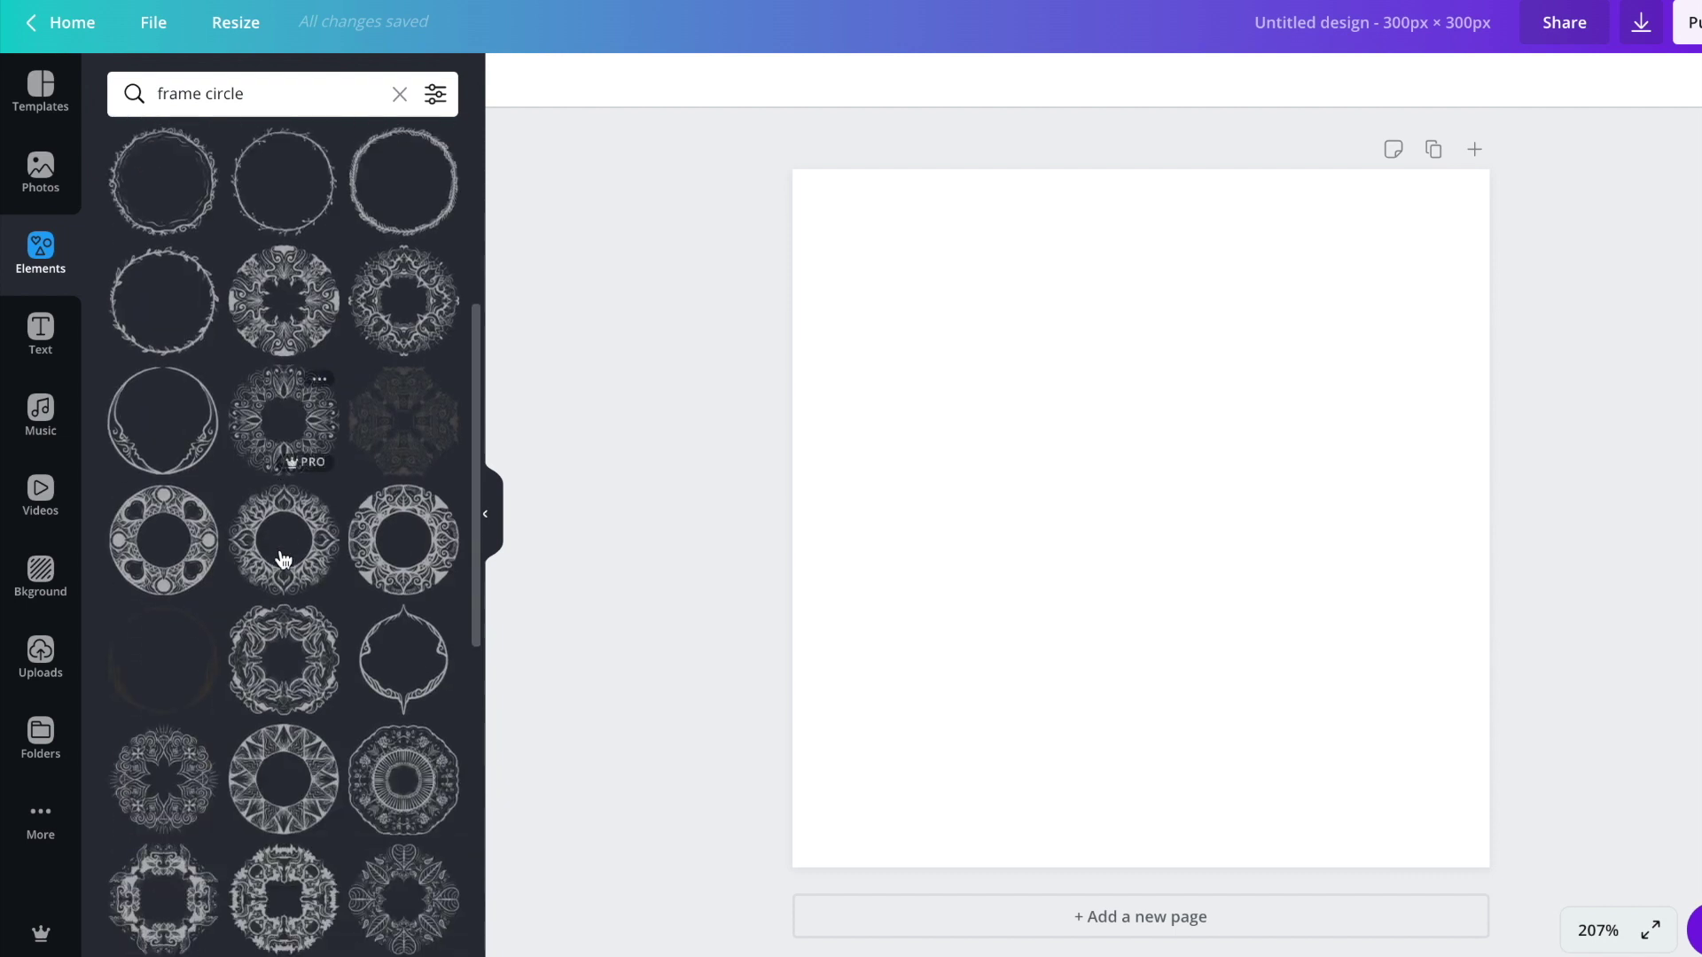
{"action": "scroll", "coordinate": [282, 559], "scroll_direction": "down", "scroll_amount": 7}
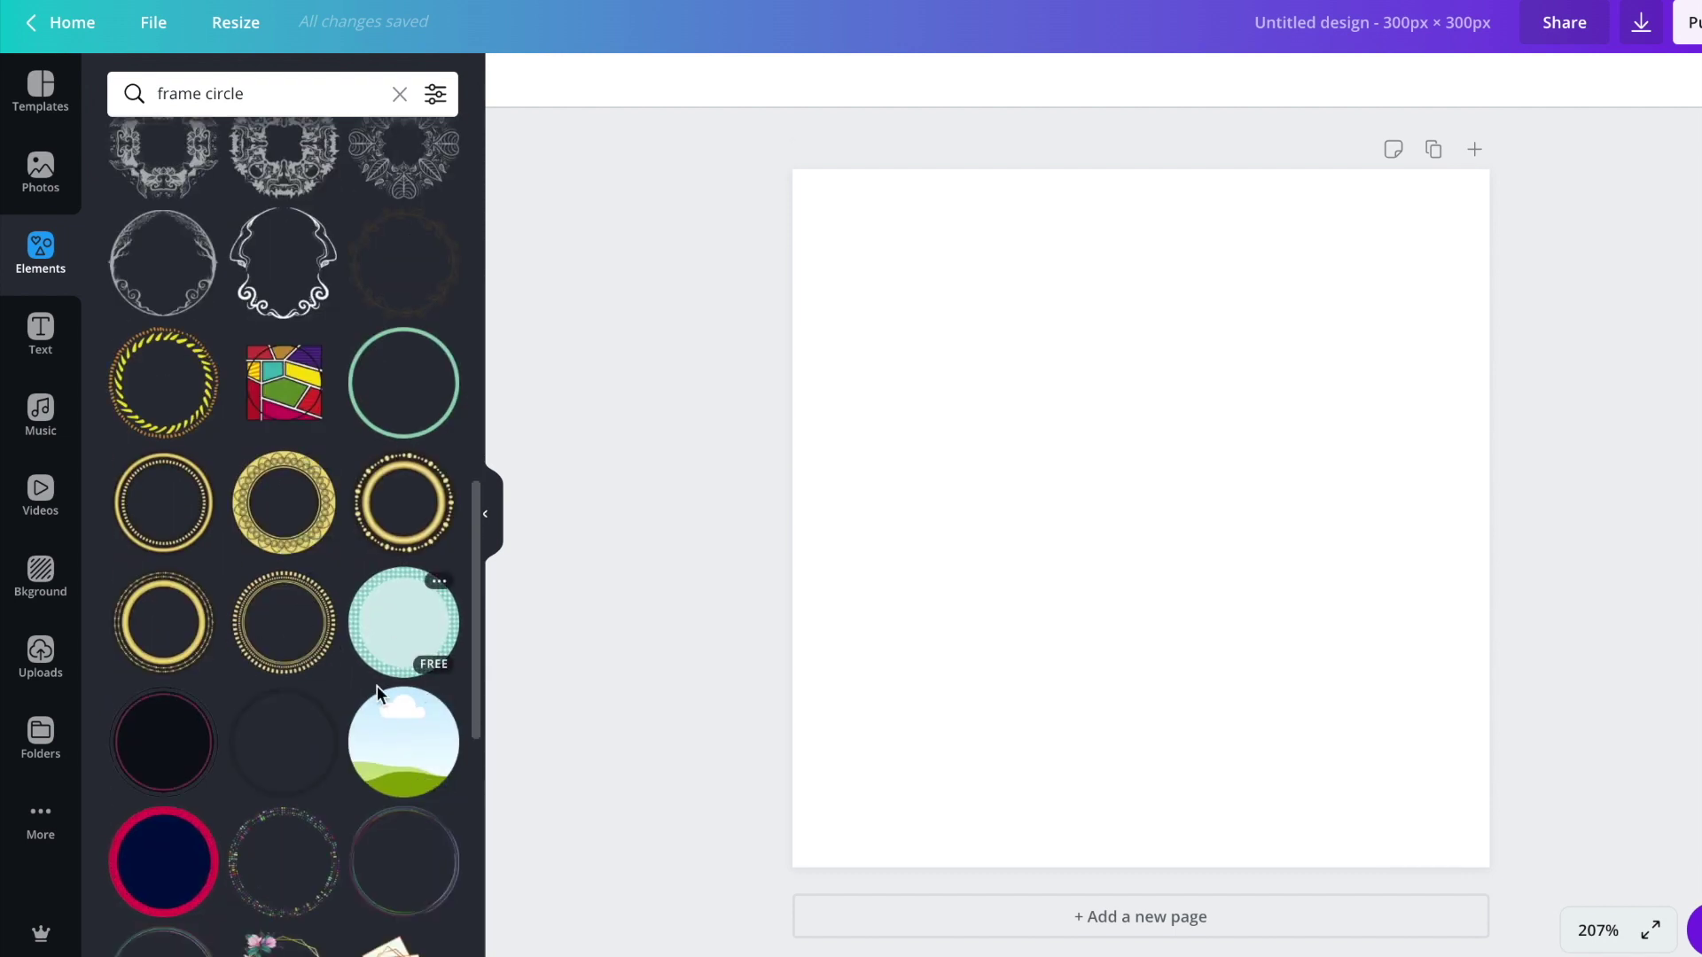
{"action": "scroll", "coordinate": [387, 743], "scroll_direction": "down", "scroll_amount": 3}
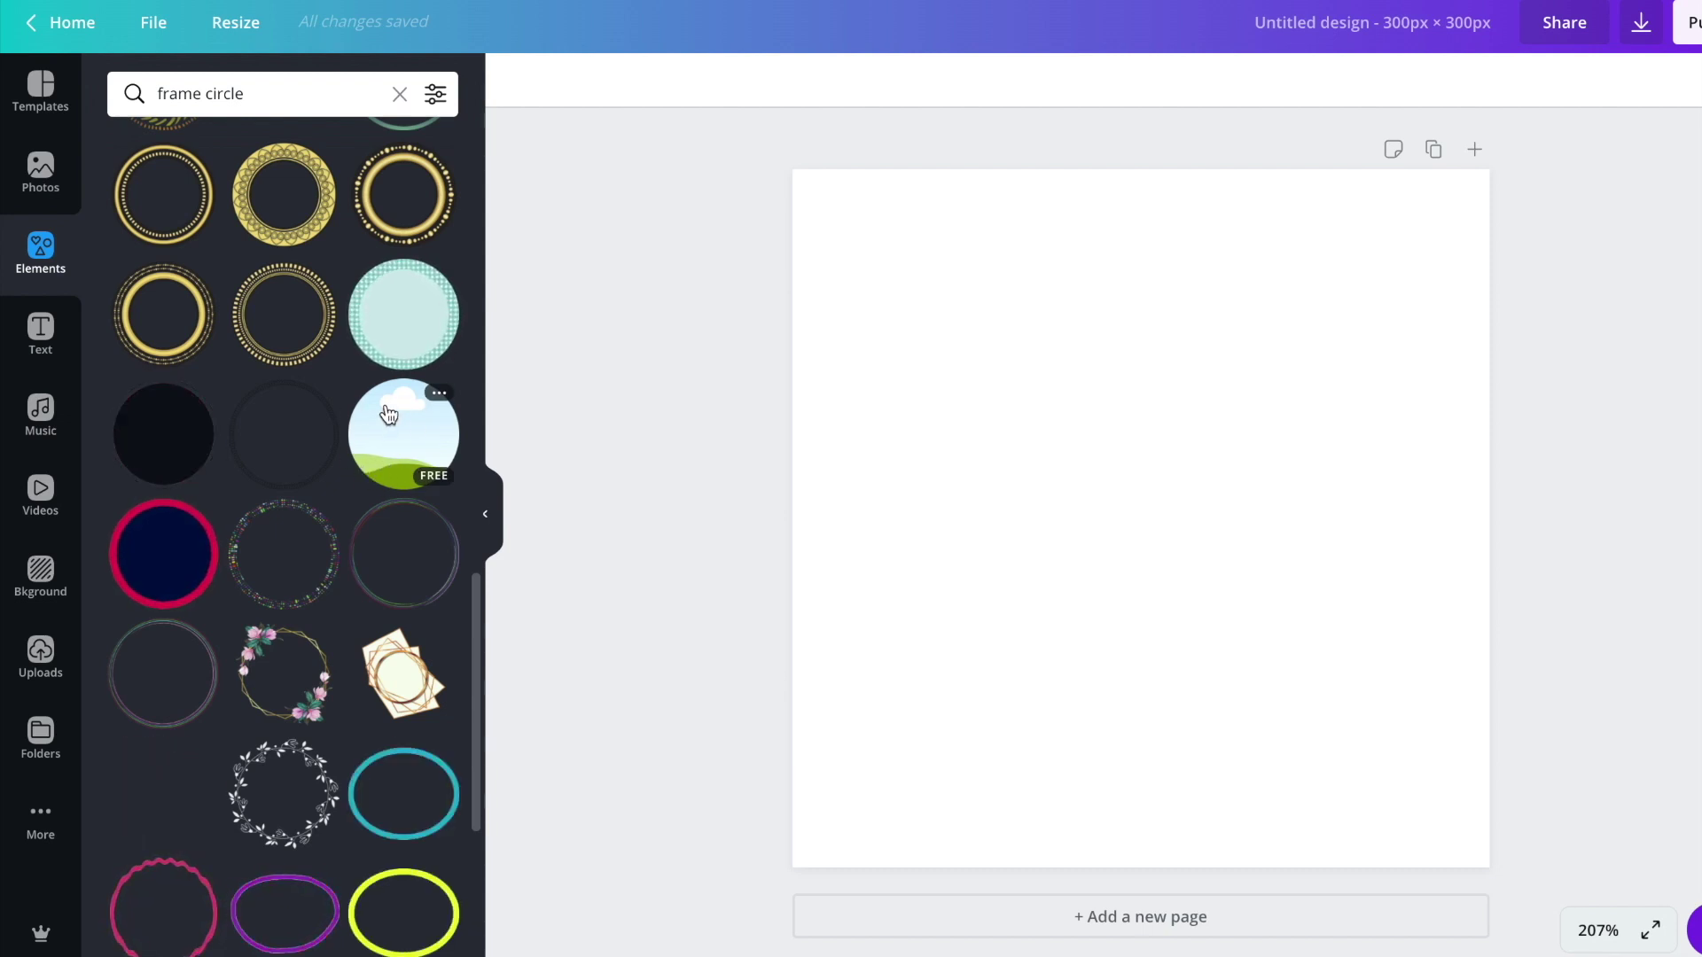
{"action": "left_click", "coordinate": [397, 434]}
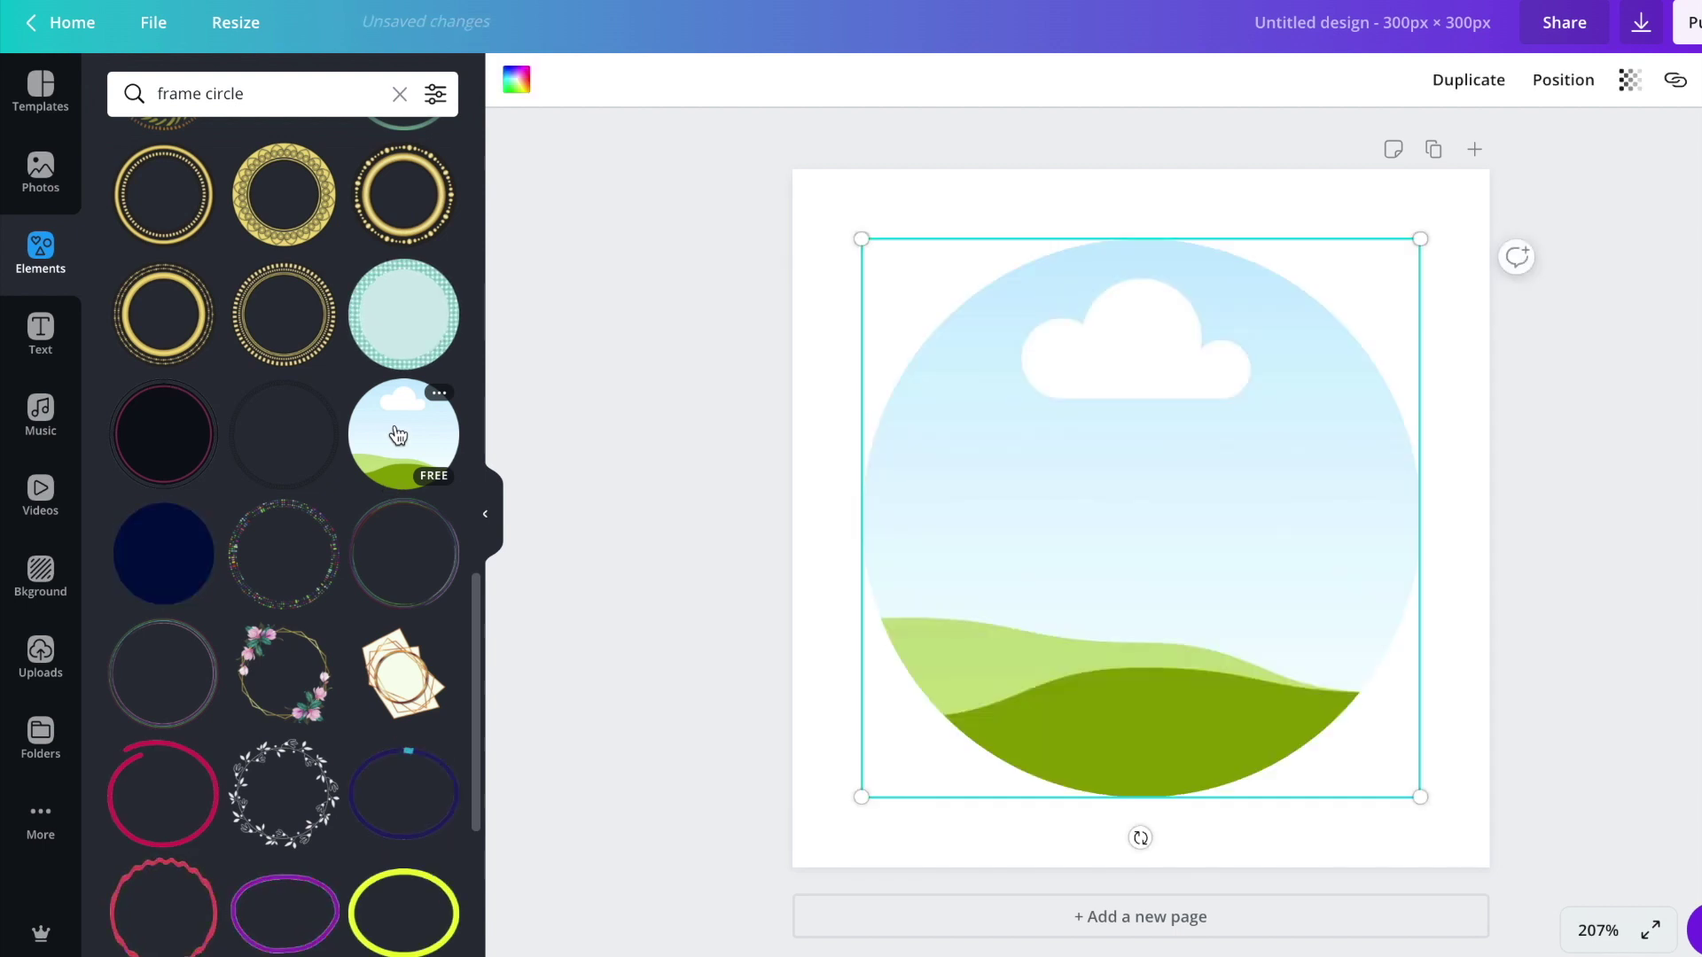
{"action": "left_click_drag", "start_coordinate": [861, 238], "coordinate": [771, 201]}
{"action": "left_click_drag", "start_coordinate": [1417, 797], "coordinate": [1489, 868]}
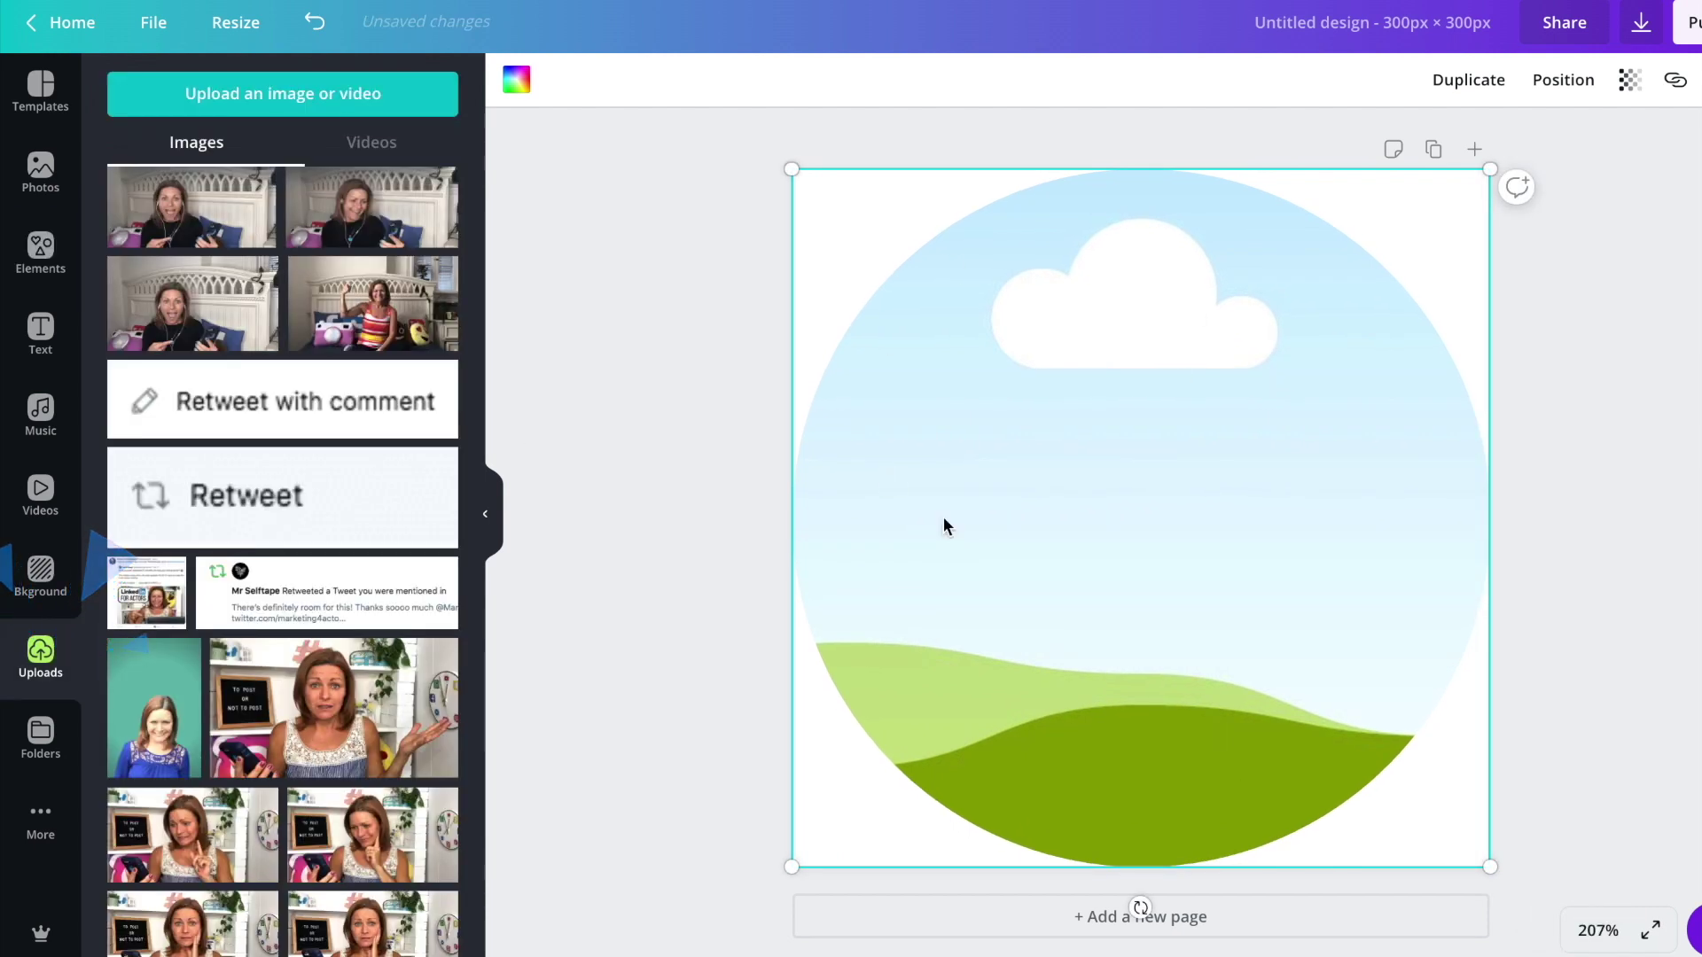
Step: Drop the teal headshot photo into the circle frame
{"action": "left_click", "coordinate": [261, 100]}
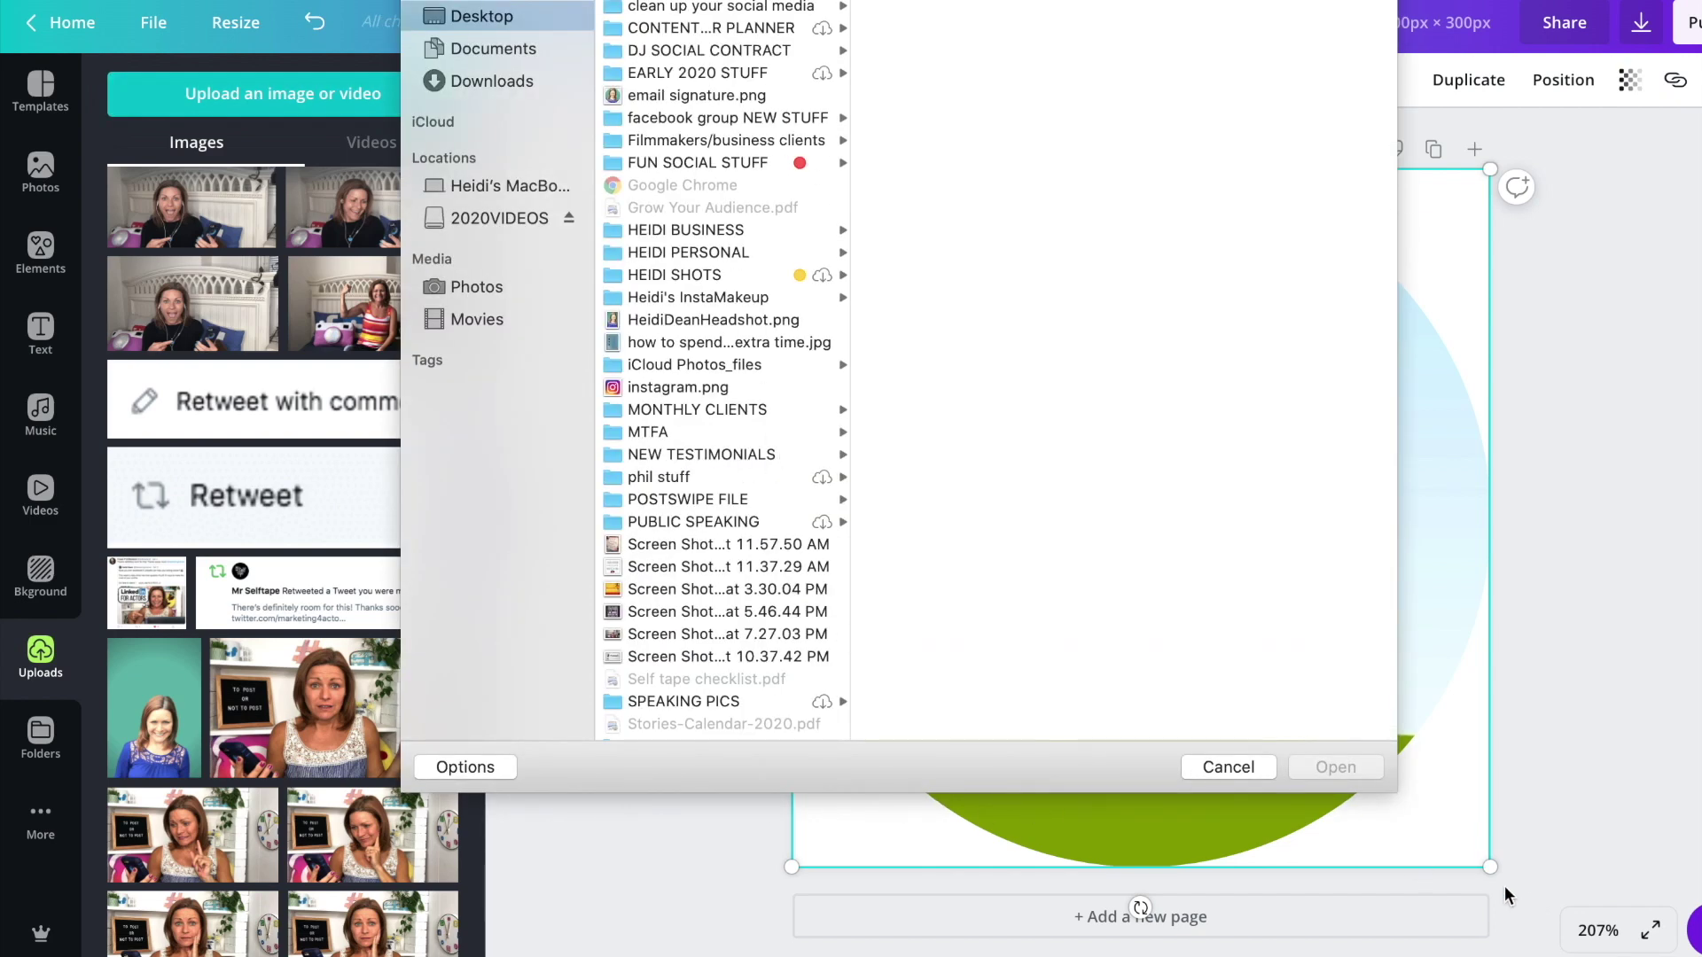
{"action": "left_click", "coordinate": [1229, 767]}
{"action": "left_click", "coordinate": [156, 723]}
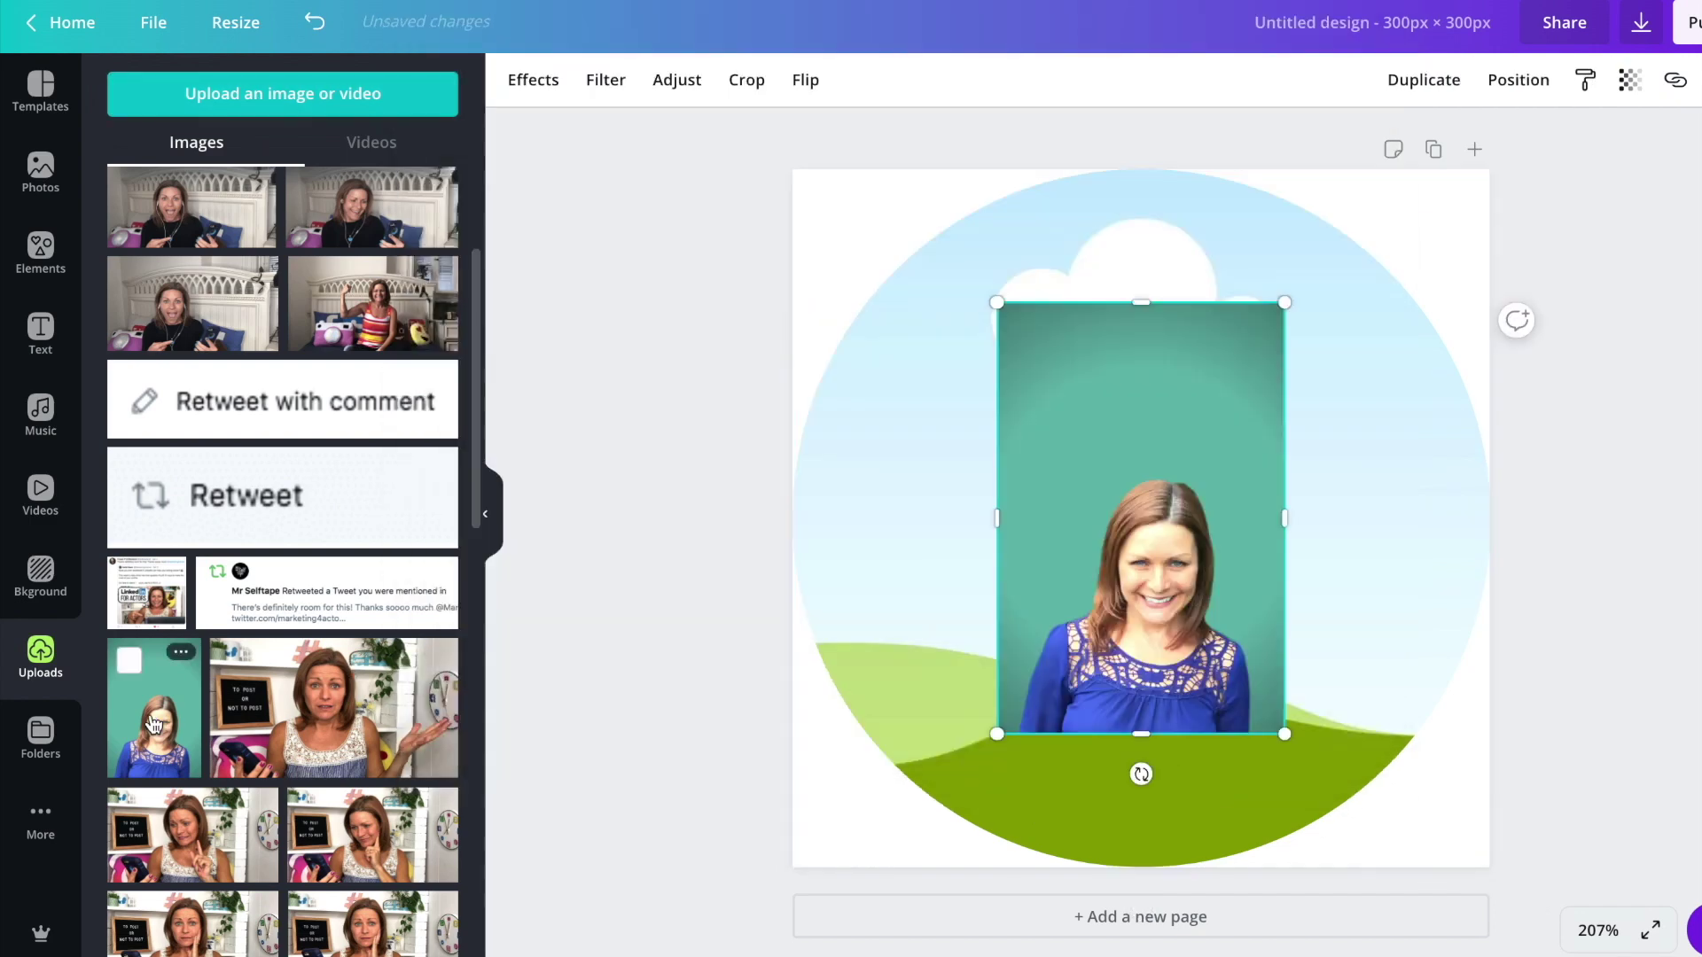
{"action": "mouse_move", "coordinate": [1124, 484]}
{"action": "left_mouse_down"}
{"action": "mouse_move", "coordinate": [1049, 577]}
{"action": "mouse_move", "coordinate": [1189, 379]}
{"action": "mouse_move", "coordinate": [1108, 475]}
{"action": "mouse_move", "coordinate": [1133, 464]}
{"action": "left_mouse_up"}
Step: Crop the headshot inside the circle, enlarging it and moving the face up to centre
{"action": "double_click", "coordinate": [1099, 537]}
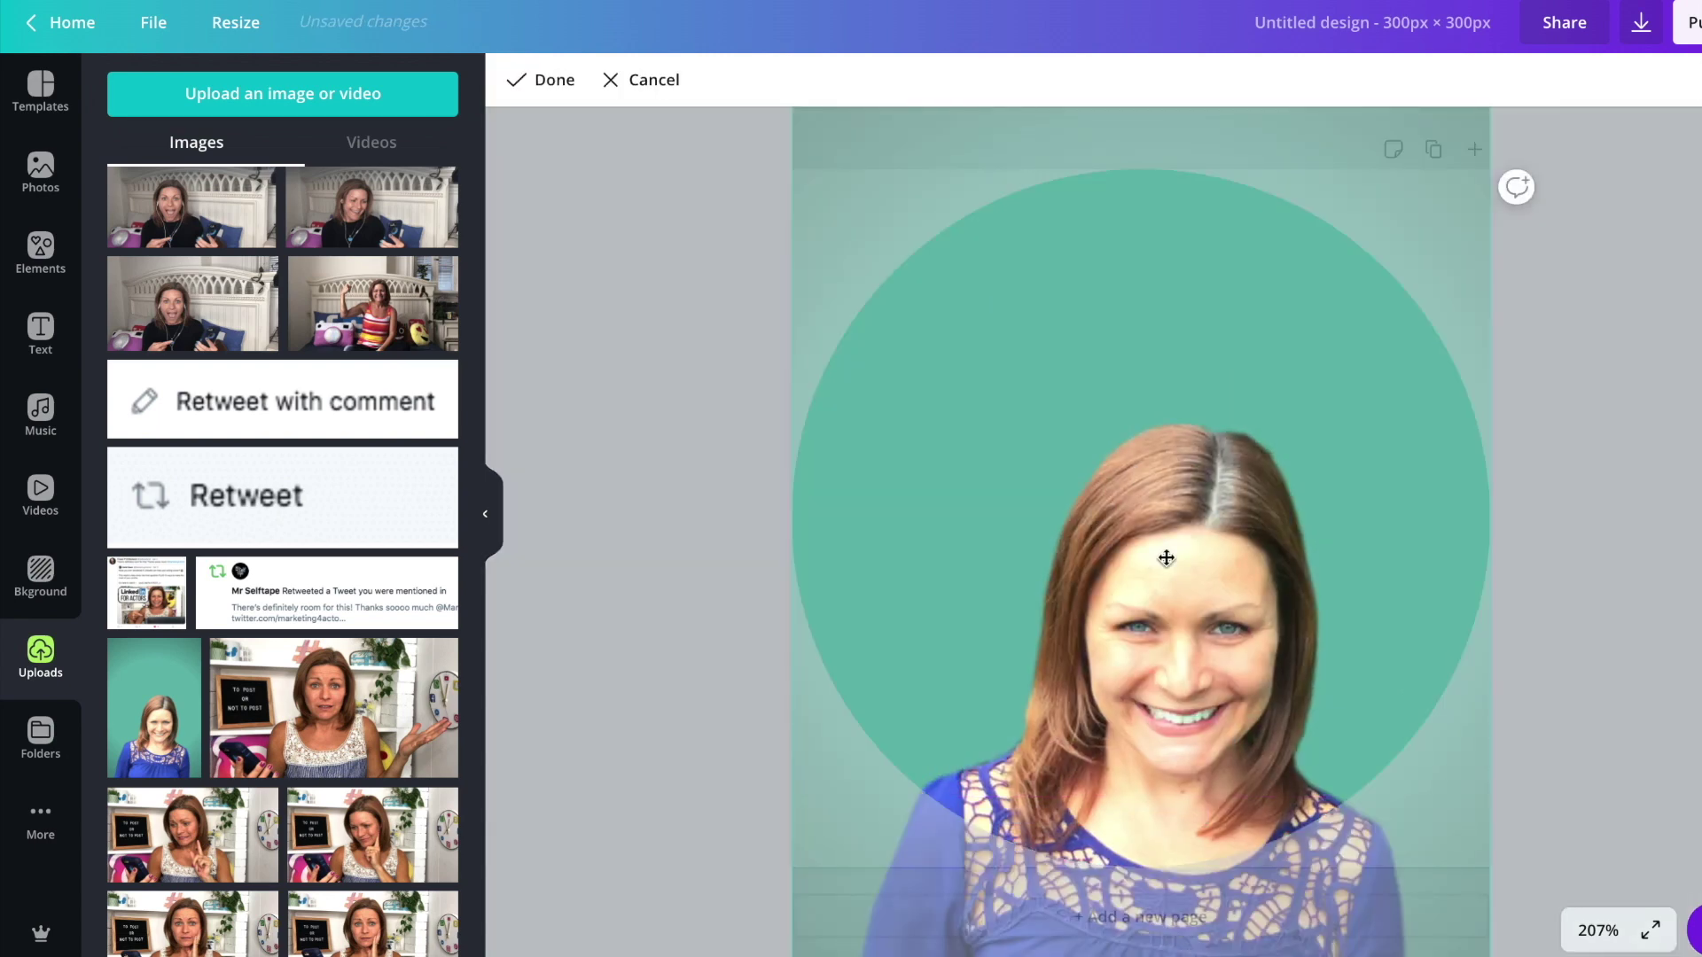
{"action": "left_click_drag", "start_coordinate": [1125, 562], "coordinate": [1168, 337]}
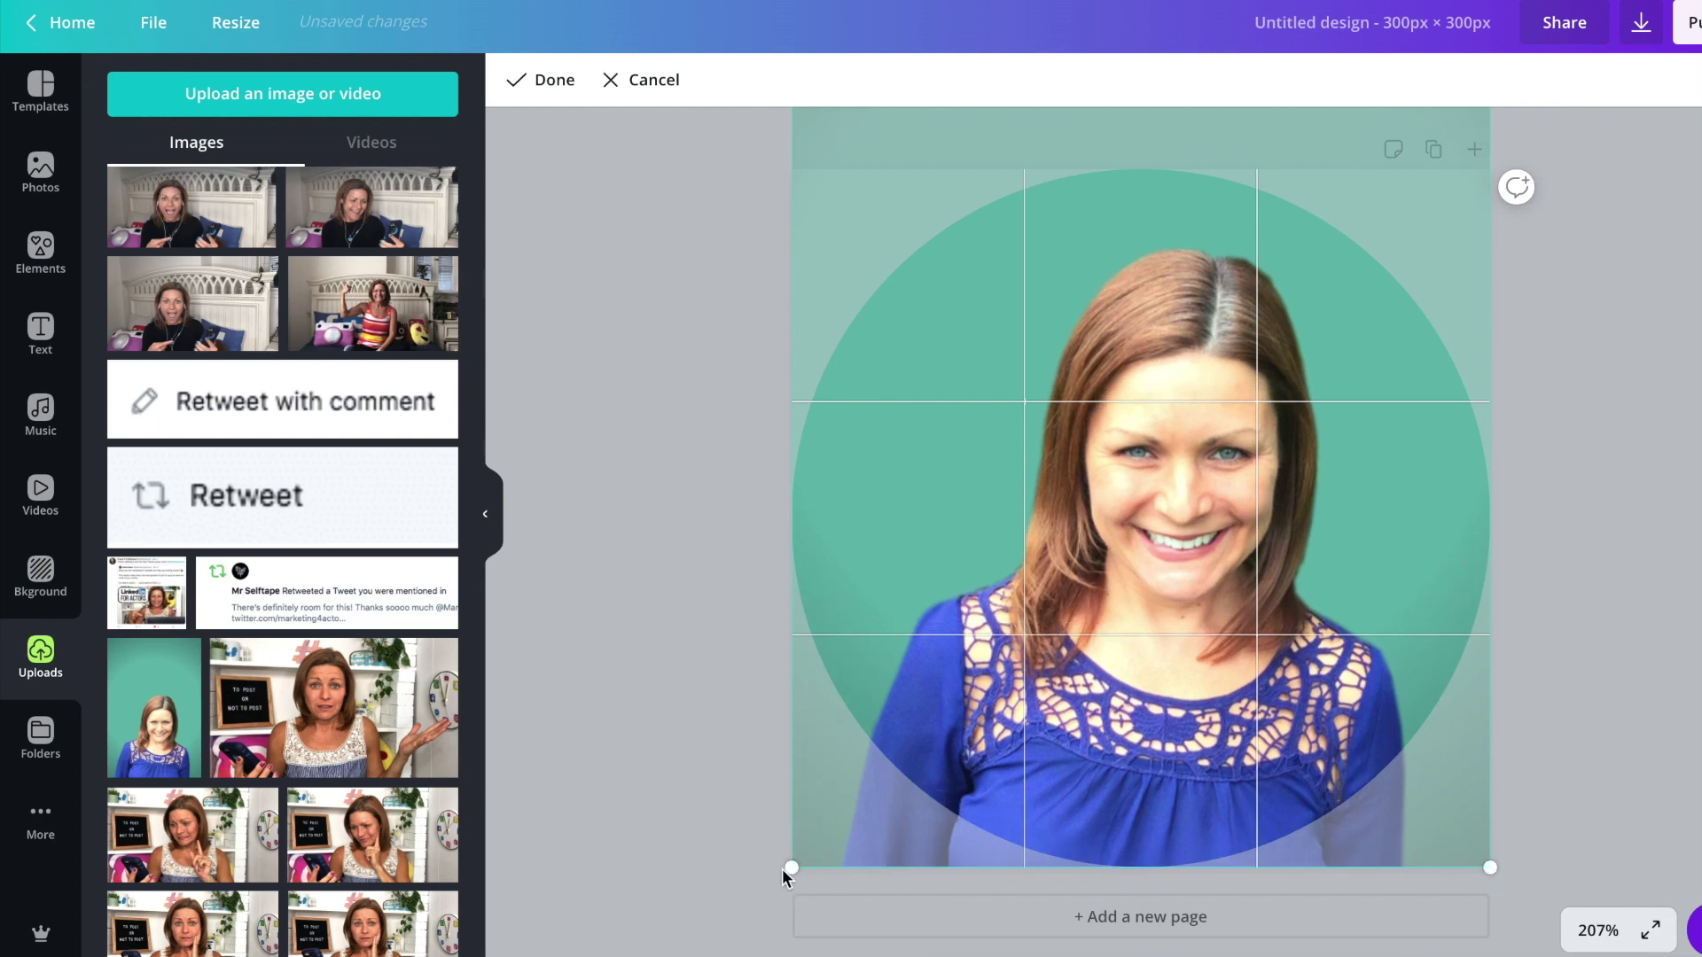
{"action": "left_click_drag", "start_coordinate": [789, 868], "coordinate": [654, 956]}
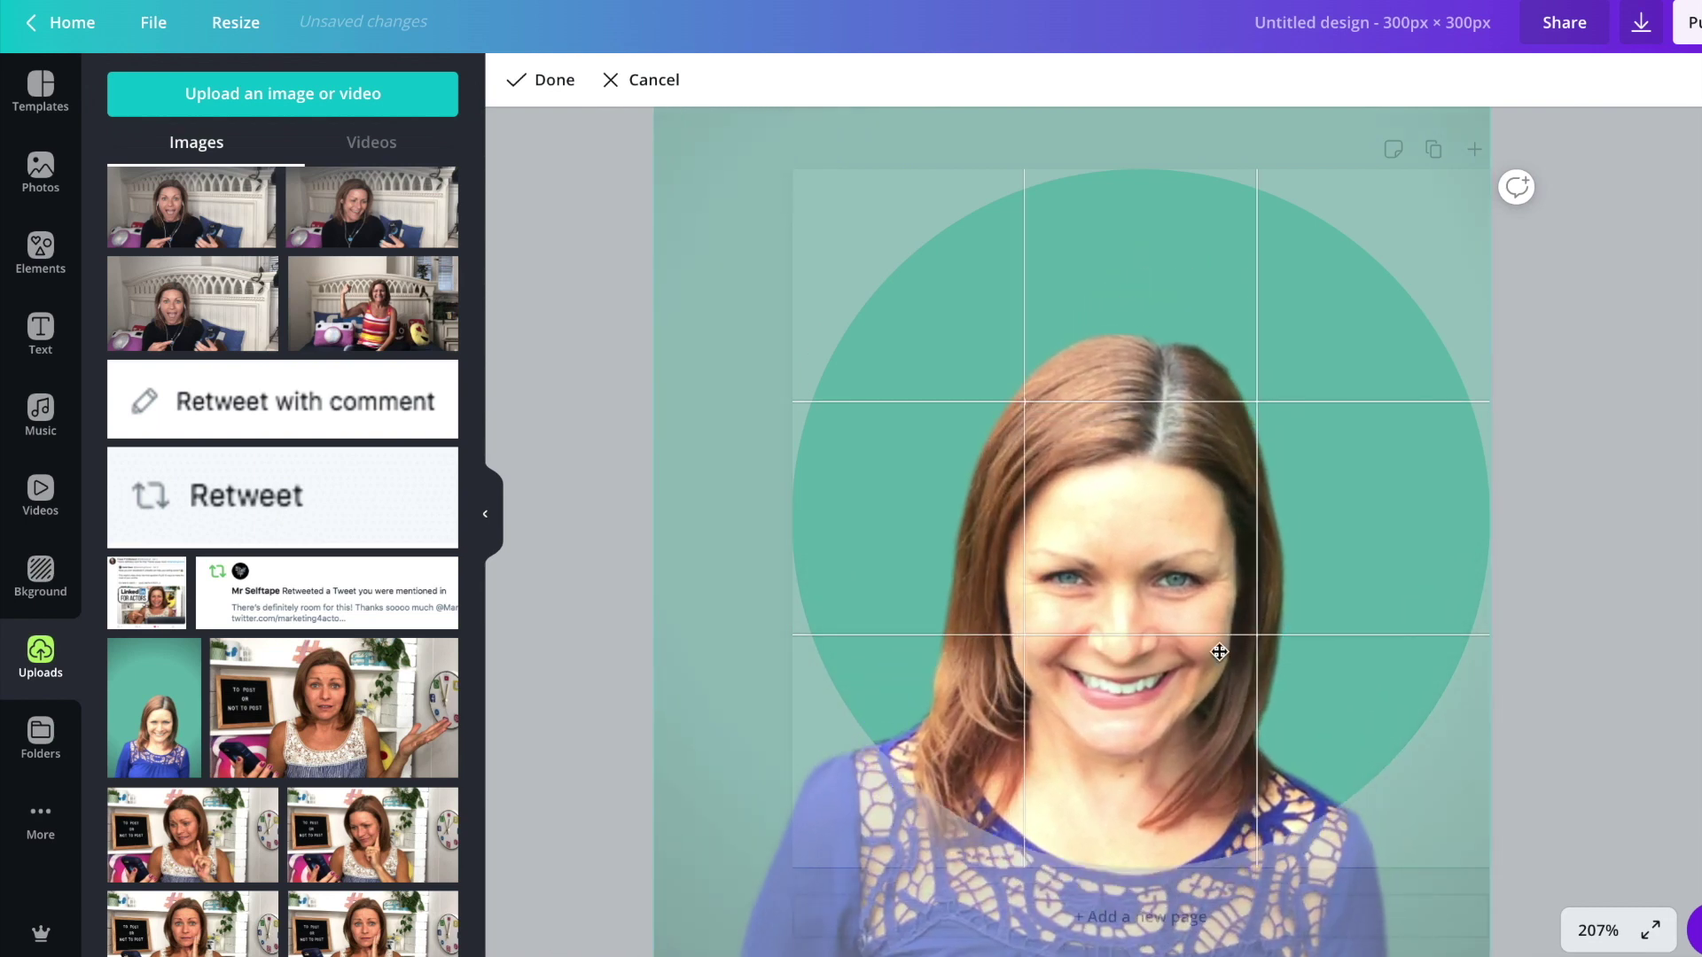
{"action": "left_click_drag", "start_coordinate": [1219, 652], "coordinate": [1250, 455]}
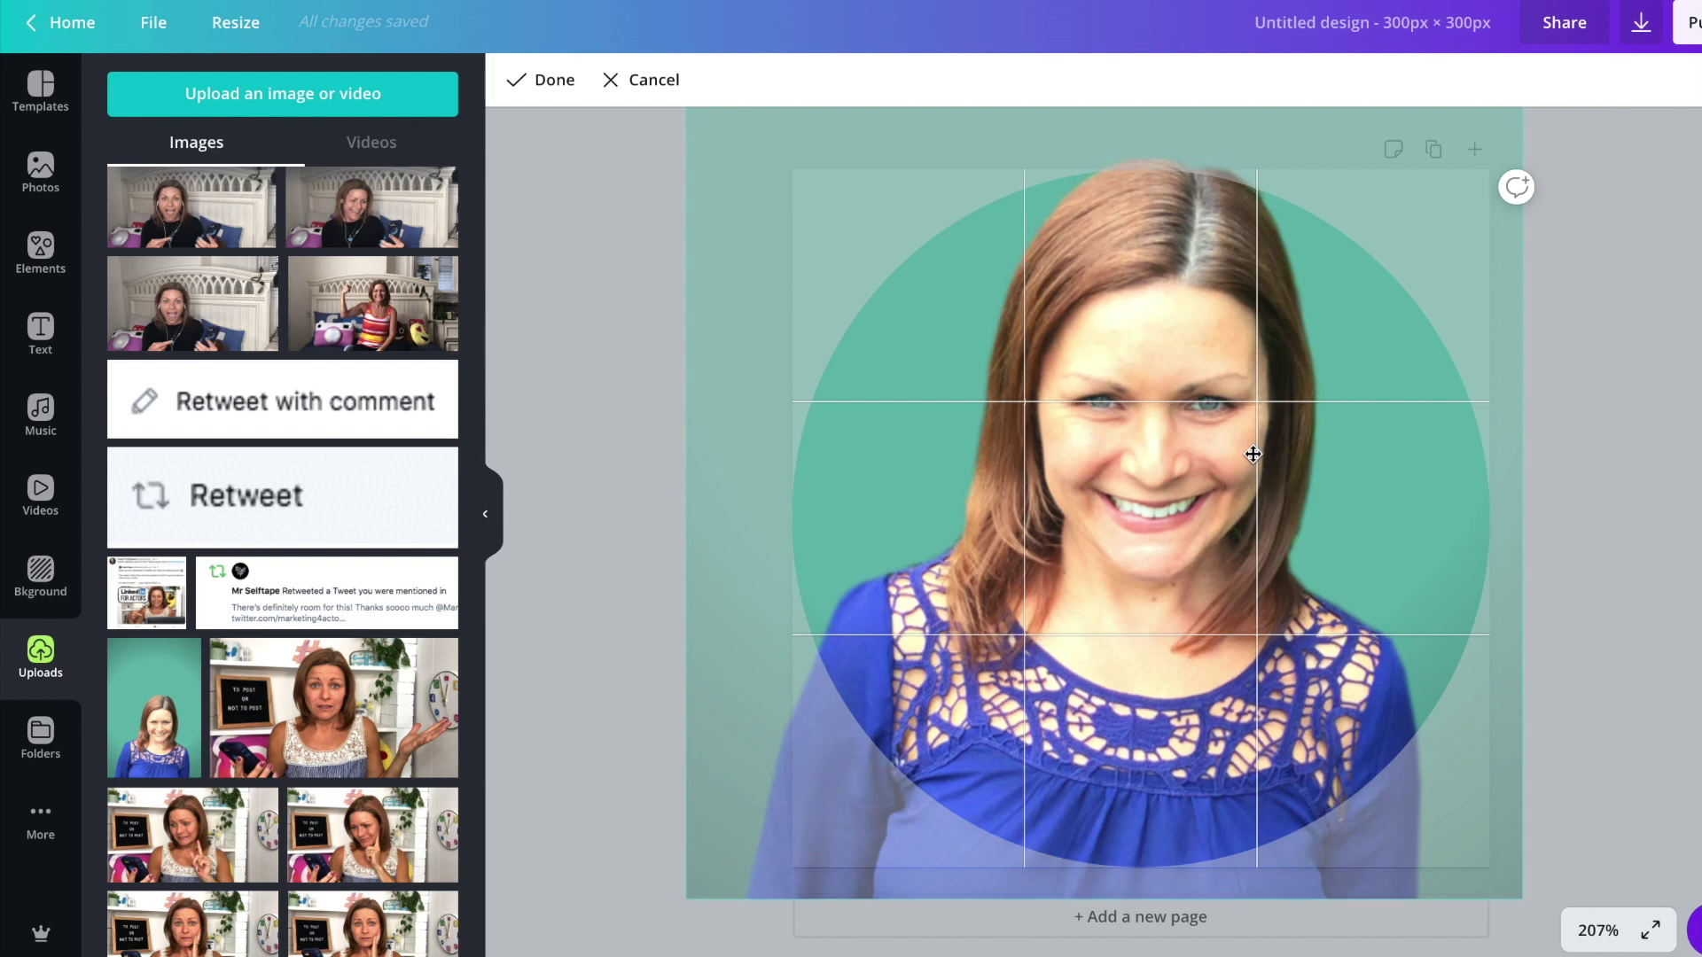
{"action": "left_click", "coordinate": [548, 82]}
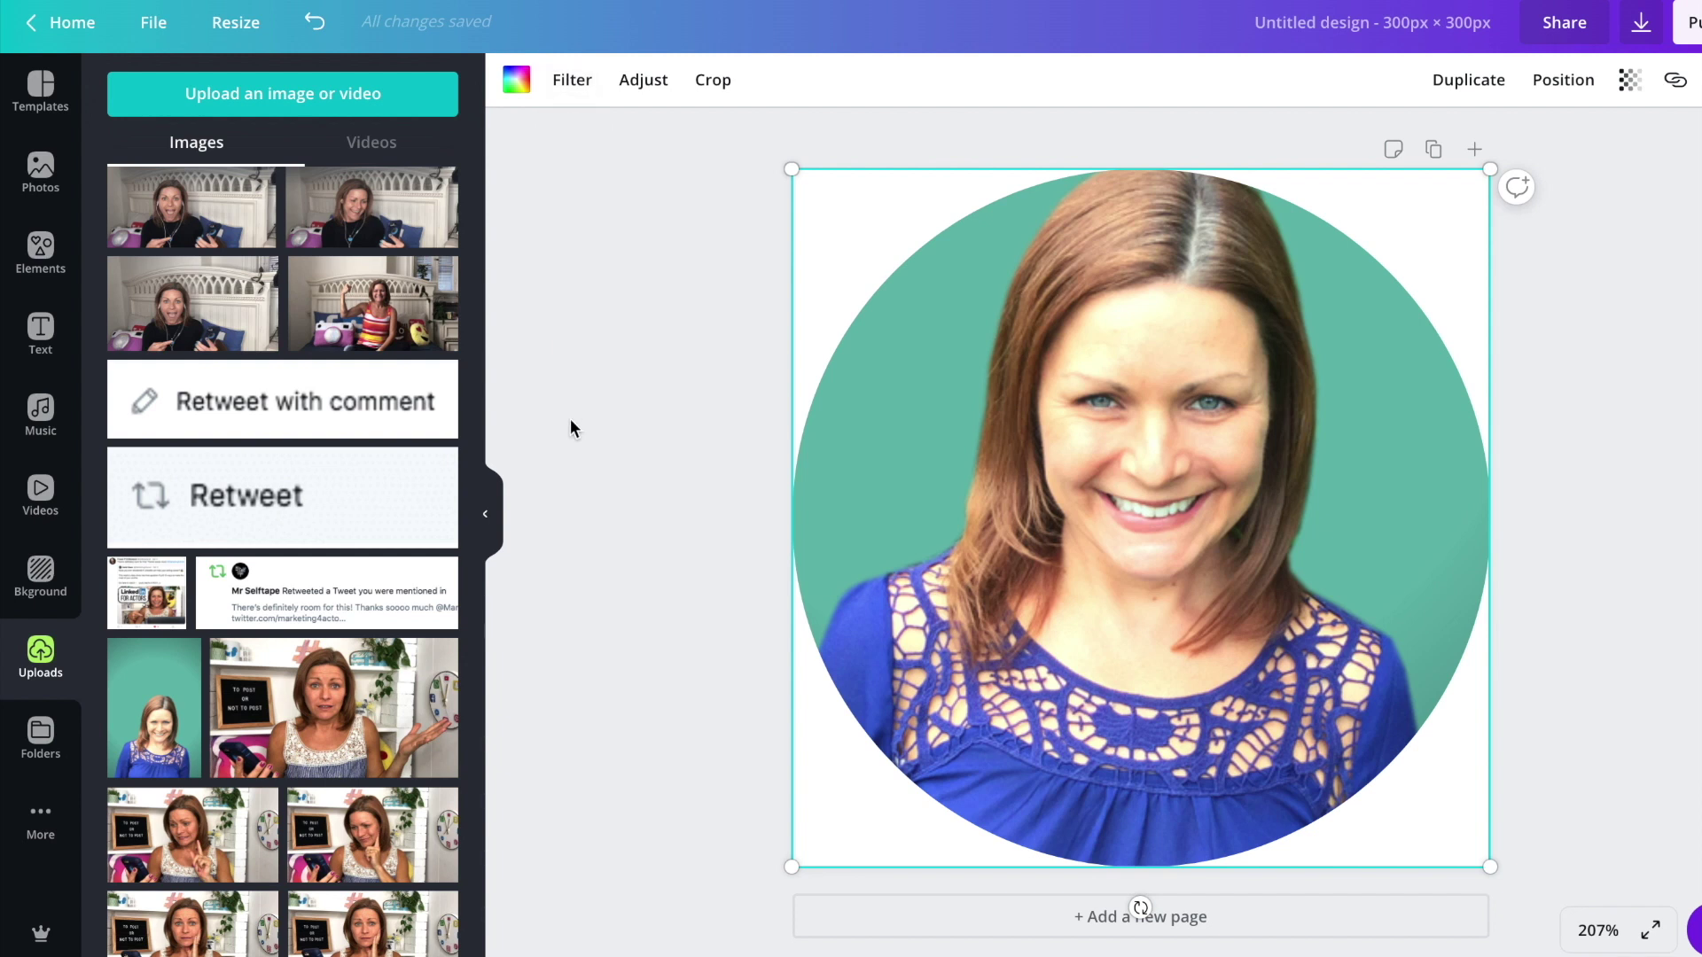
{"action": "left_click", "coordinate": [1330, 32]}
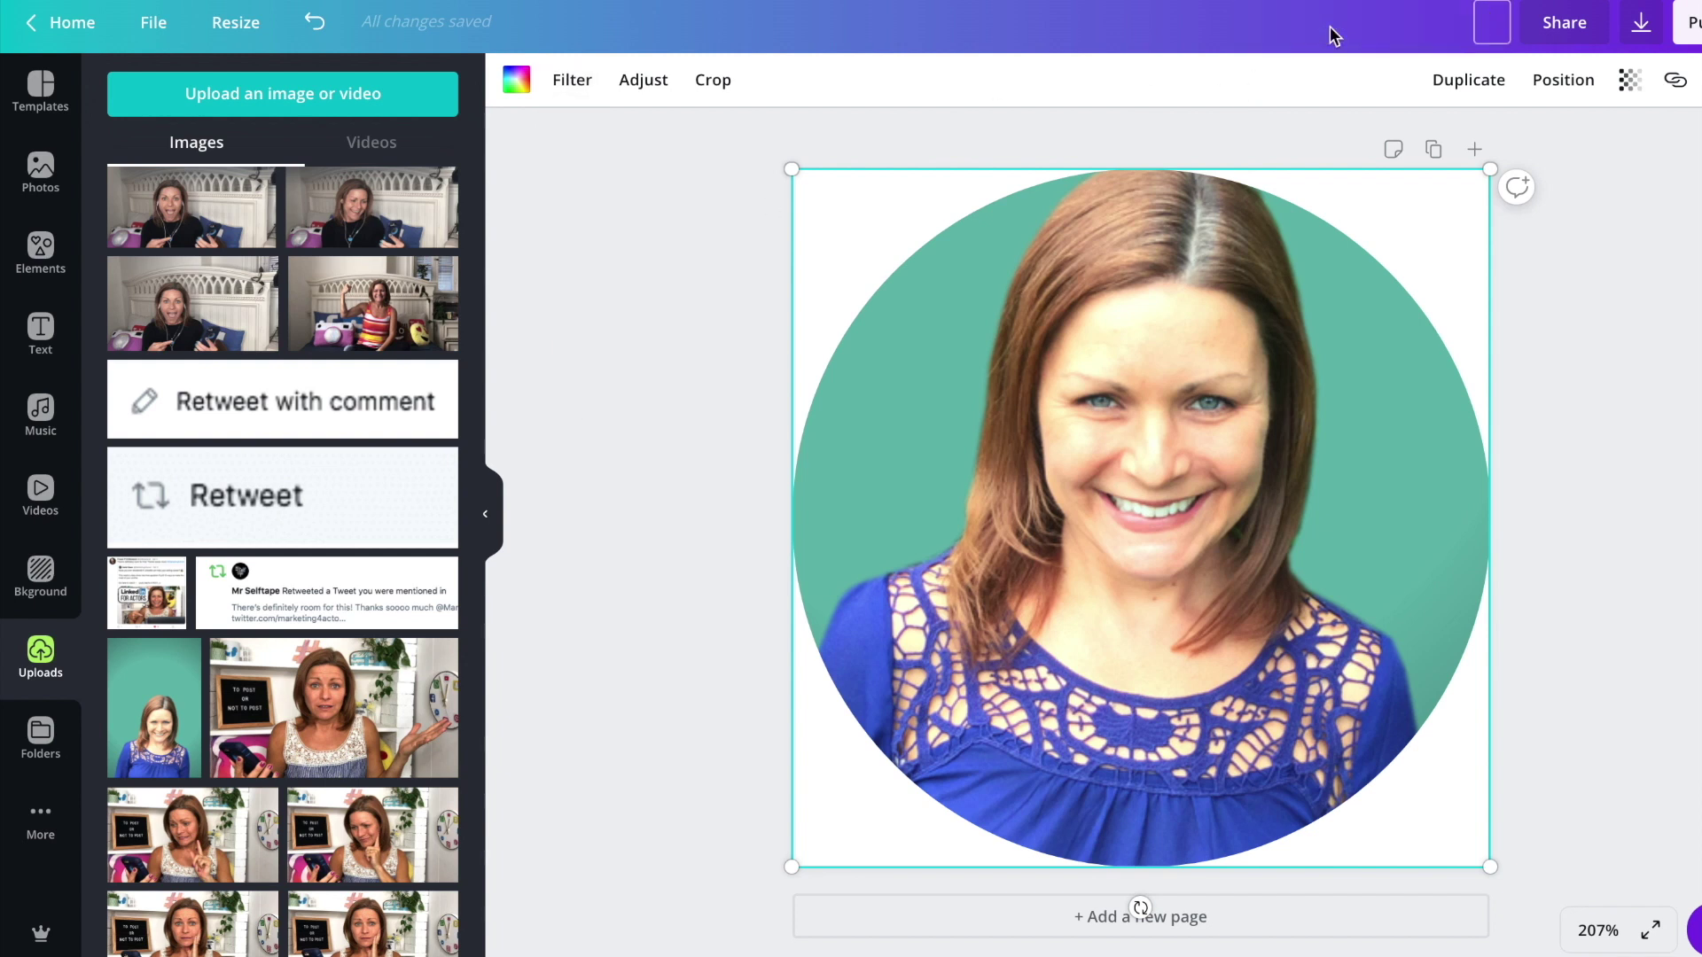
Step: Name the design 'email signature', save it, and tick Transparent background for the PNG download
{"action": "type", "text": "email signatu"}
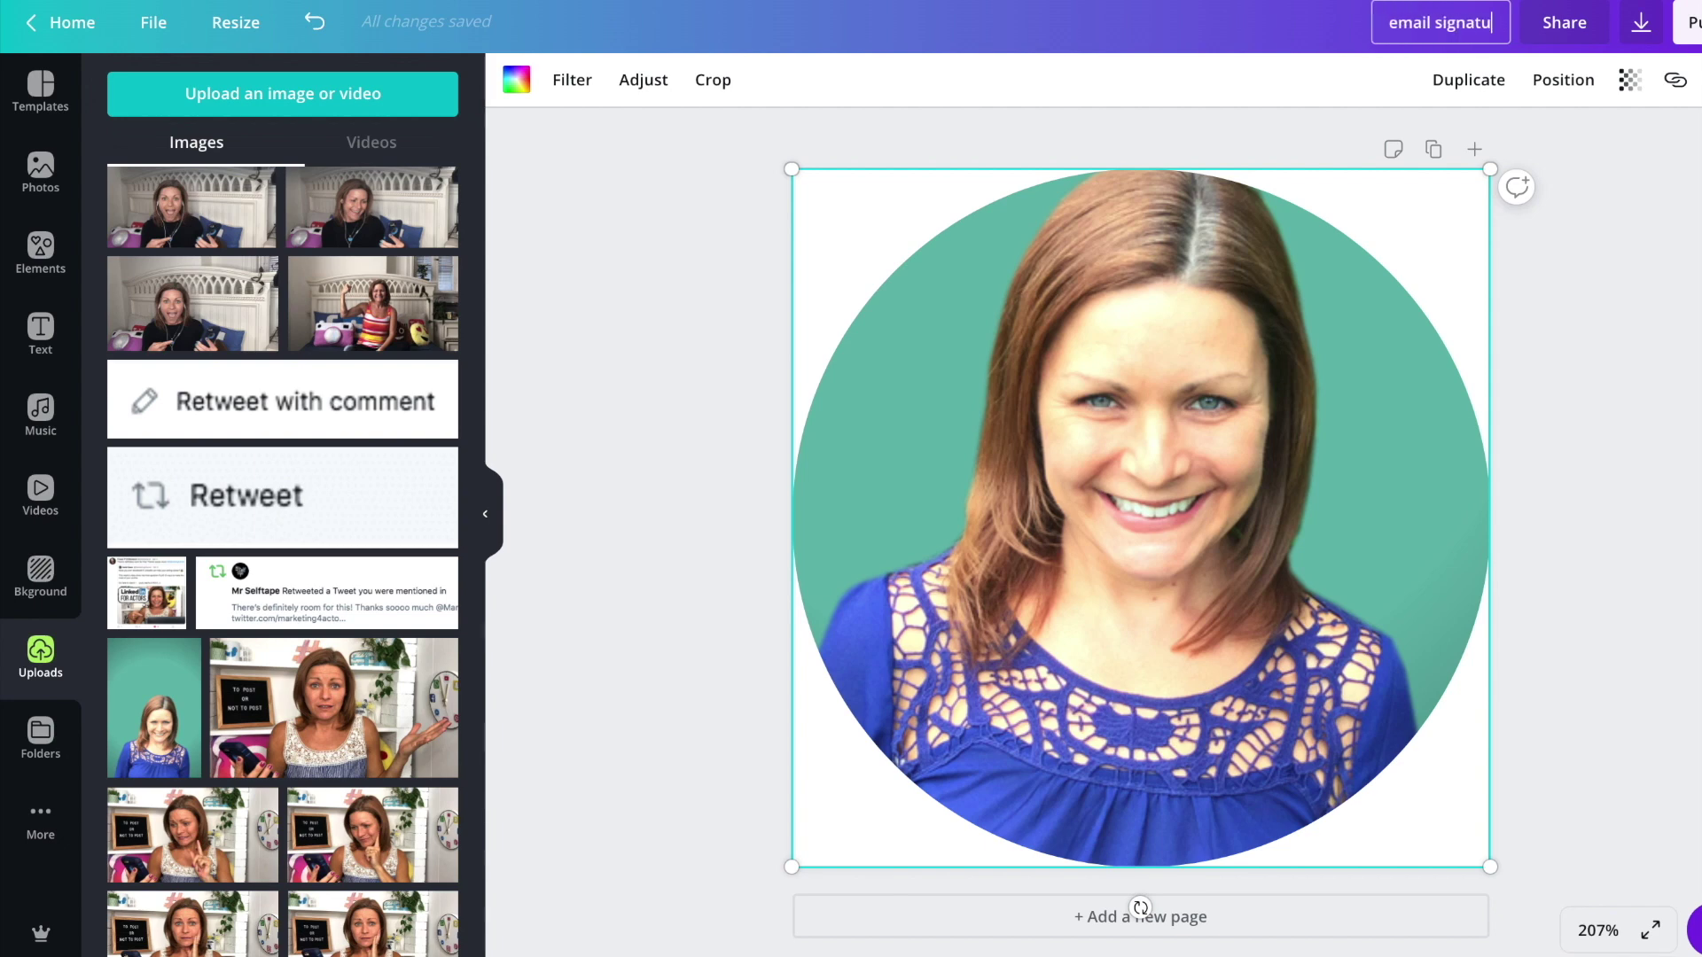
{"action": "type", "text": "re"}
{"action": "left_click", "coordinate": [614, 365]}
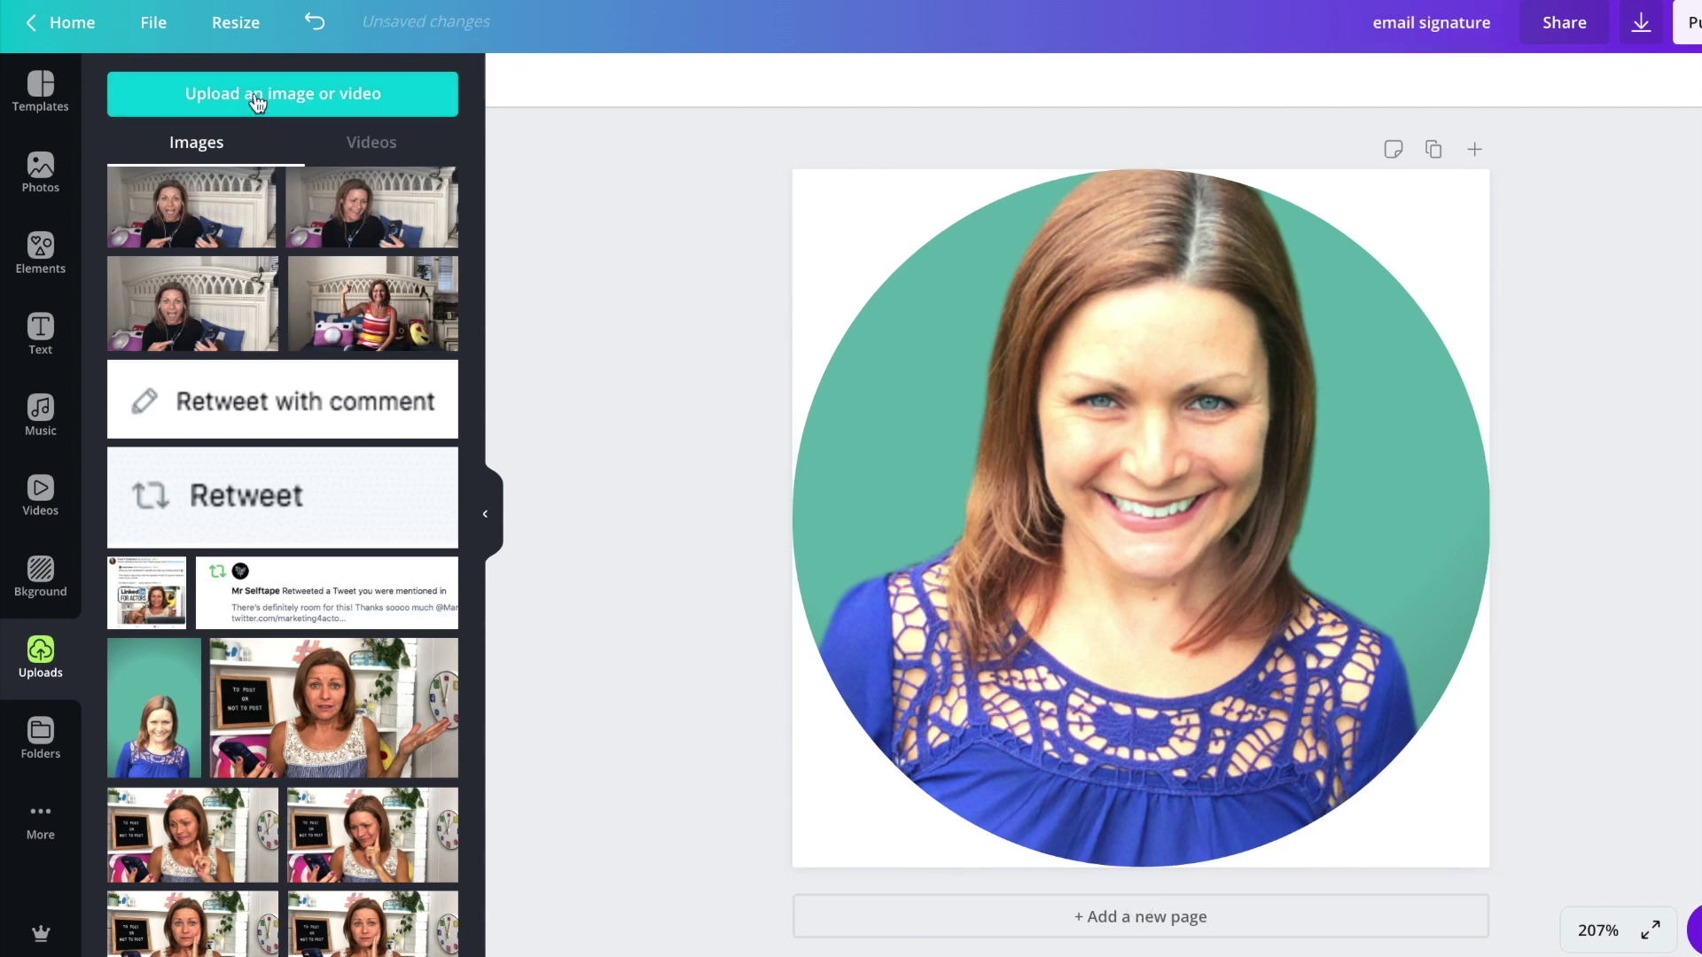
{"action": "left_click", "coordinate": [153, 22]}
{"action": "left_click", "coordinate": [159, 340]}
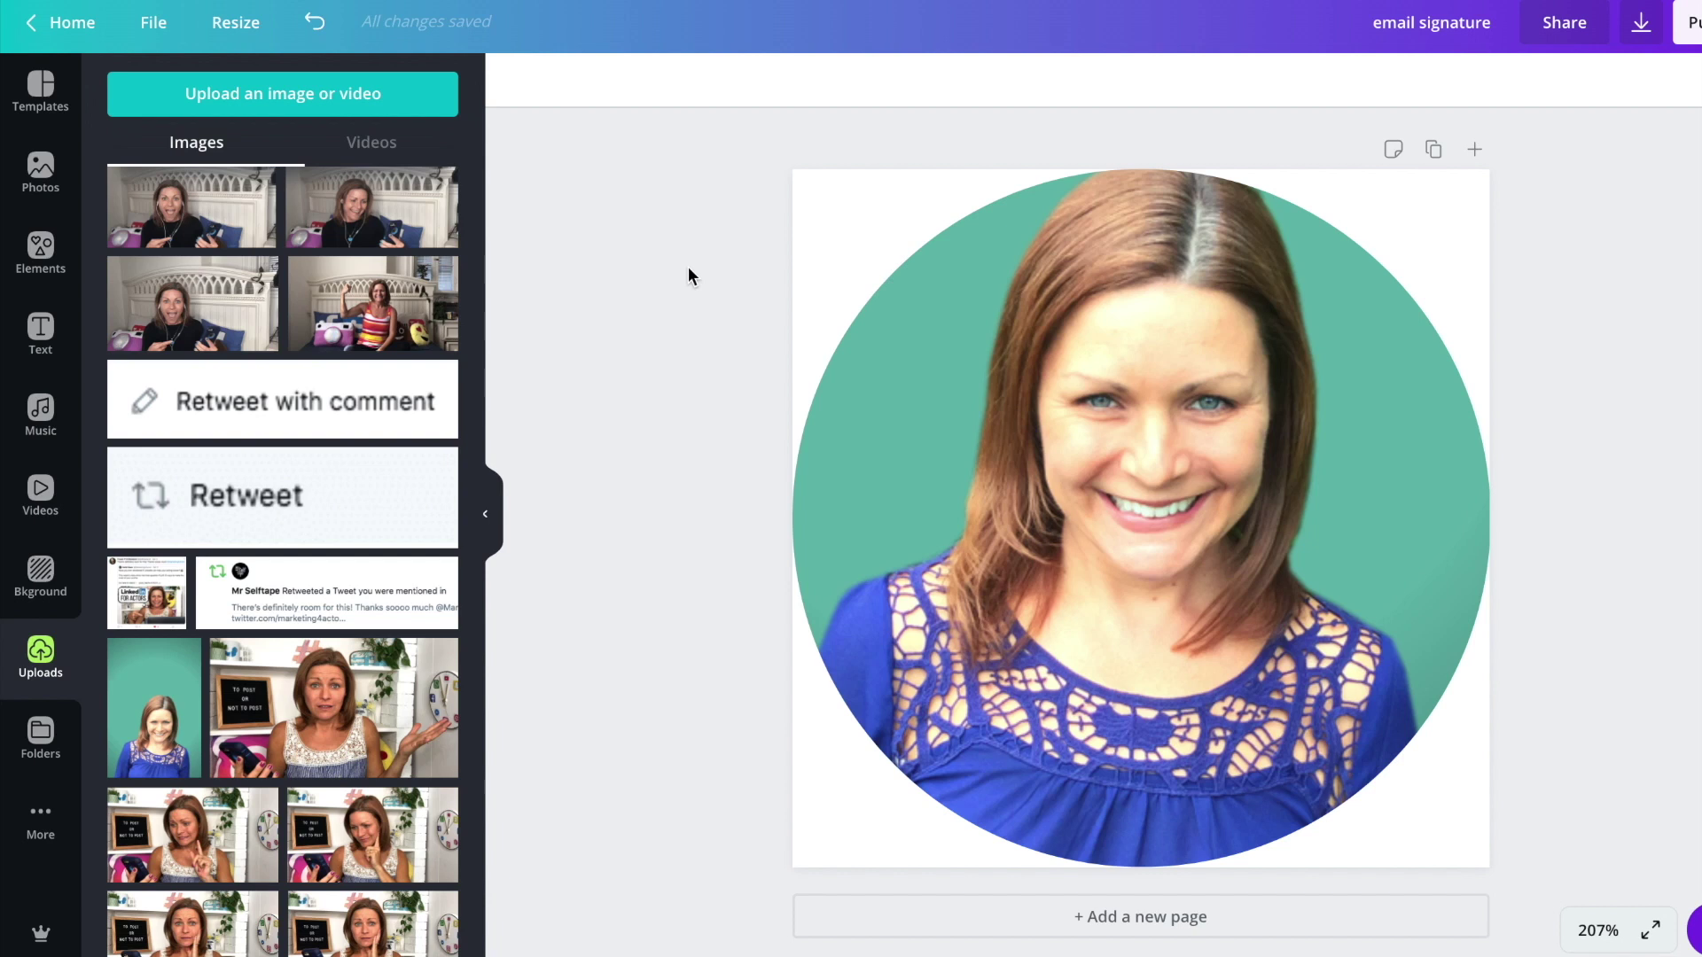
{"action": "left_click", "coordinate": [1641, 26]}
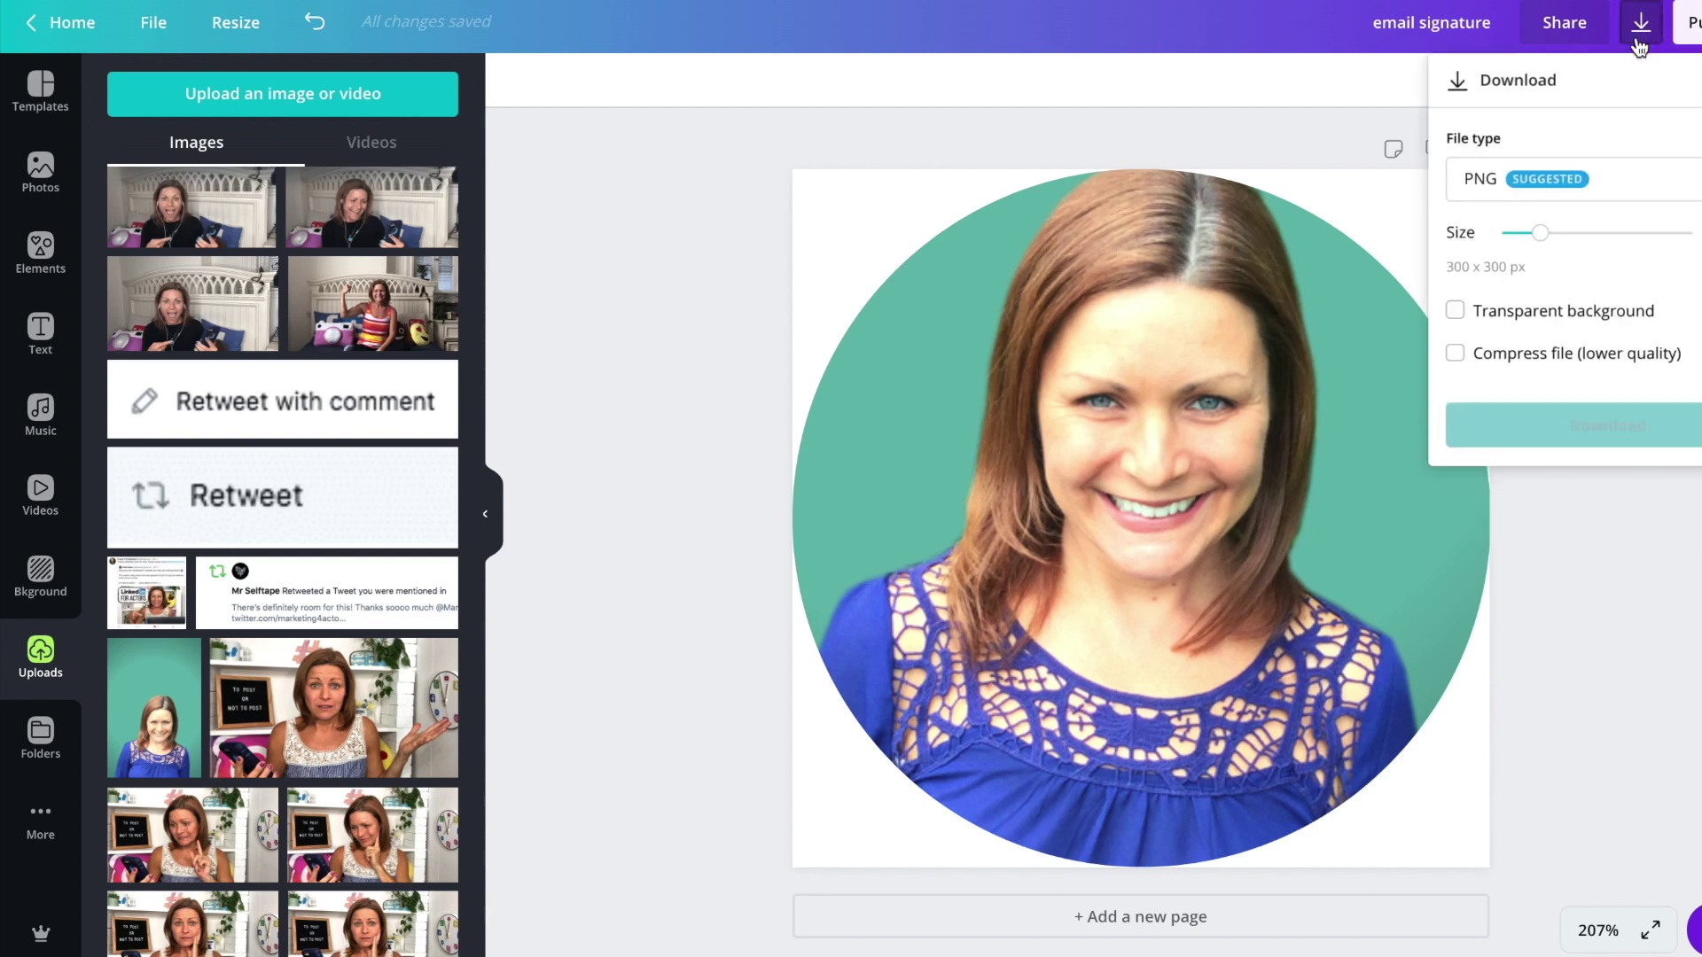
{"action": "left_click", "coordinate": [1456, 312]}
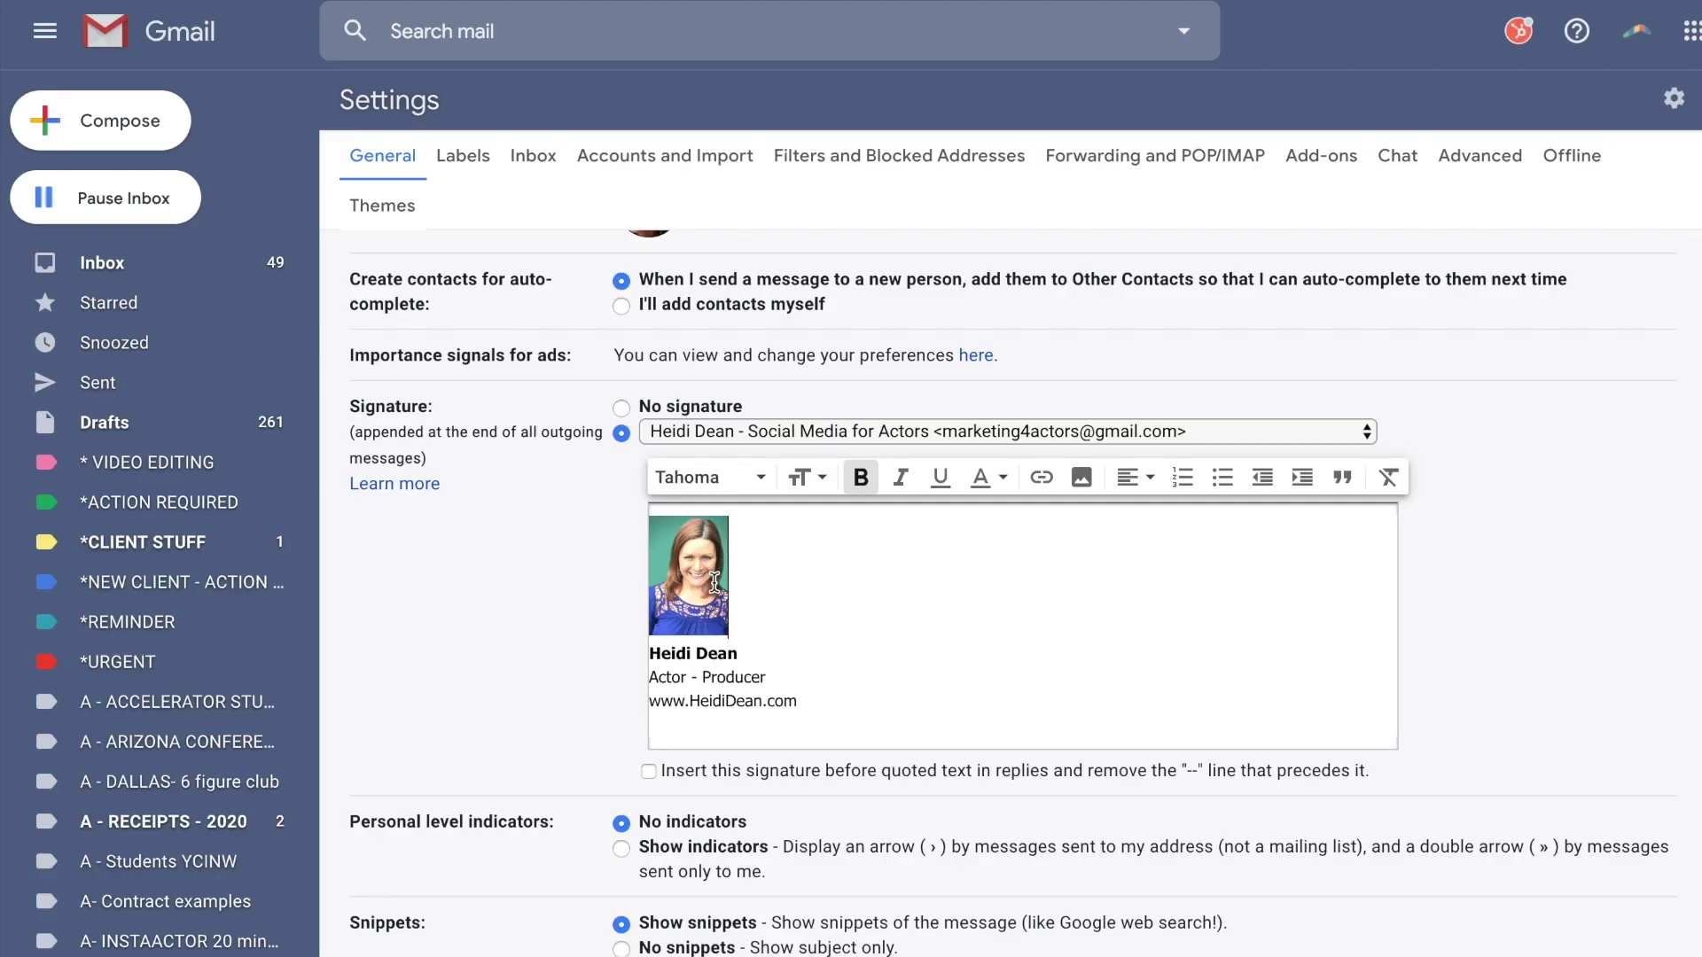
Step: Delete the old signature photo and upload email signature.png in its place
{"action": "left_click", "coordinate": [714, 582]}
{"action": "key", "text": "BackSpace"}
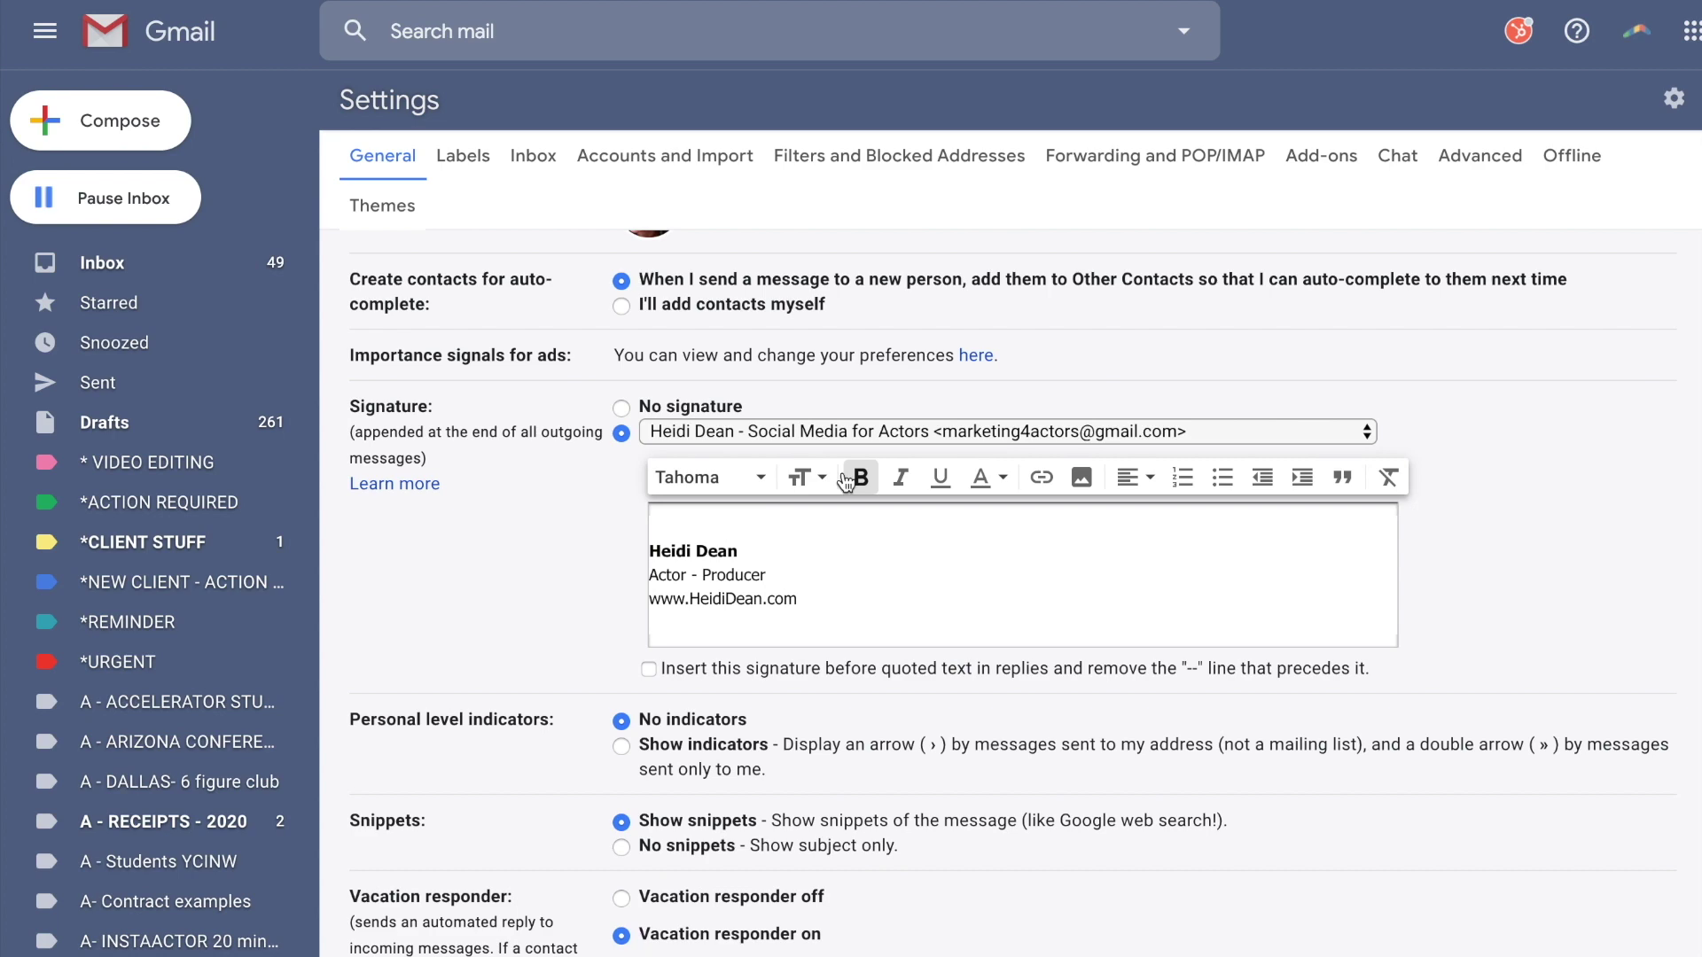
{"action": "left_click", "coordinate": [1081, 479]}
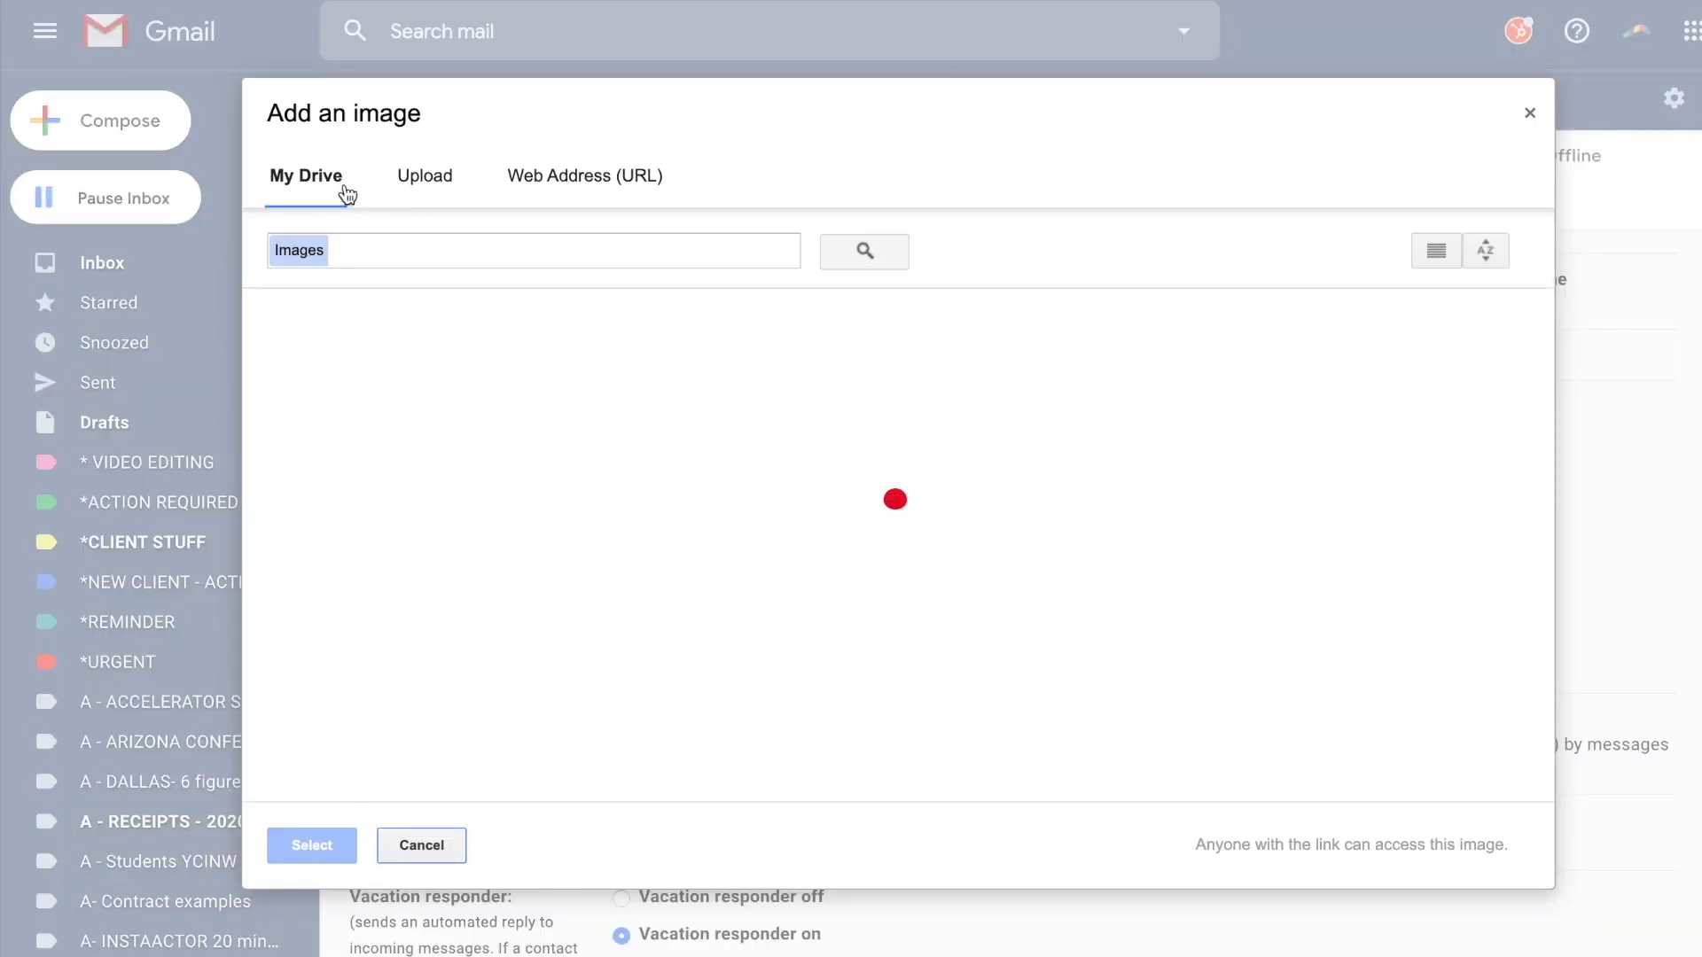
{"action": "left_click", "coordinate": [427, 178]}
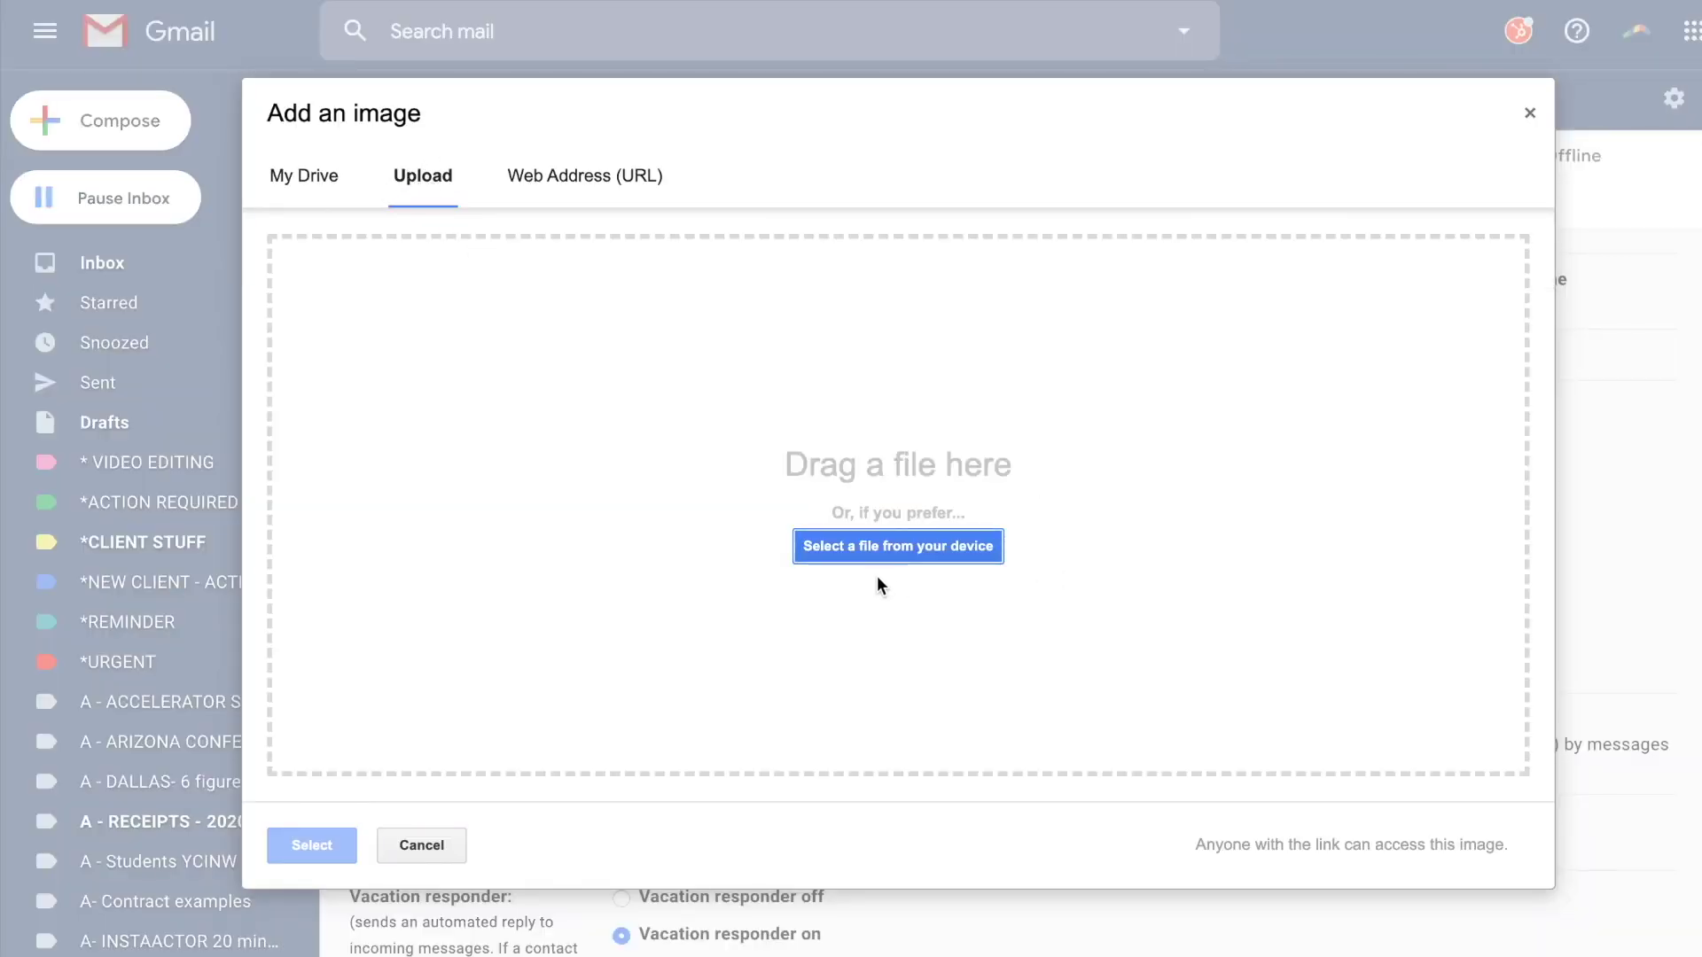
{"action": "left_click", "coordinate": [879, 551]}
{"action": "left_click", "coordinate": [647, 96]}
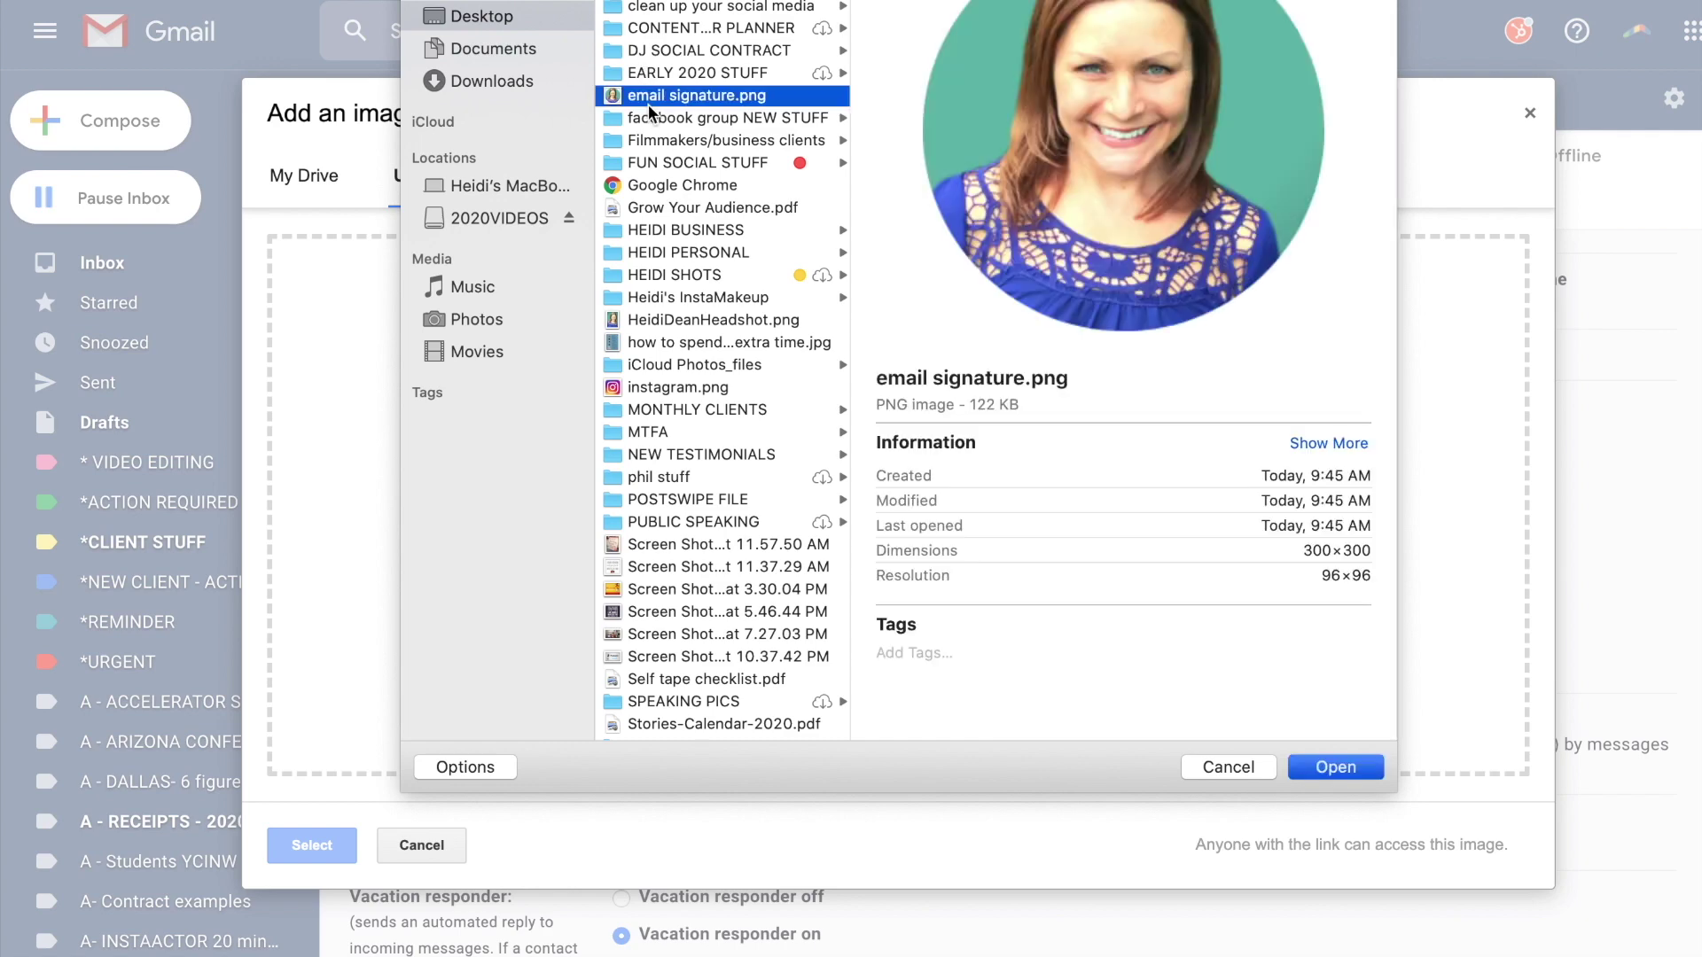
{"action": "key", "text": "Return"}
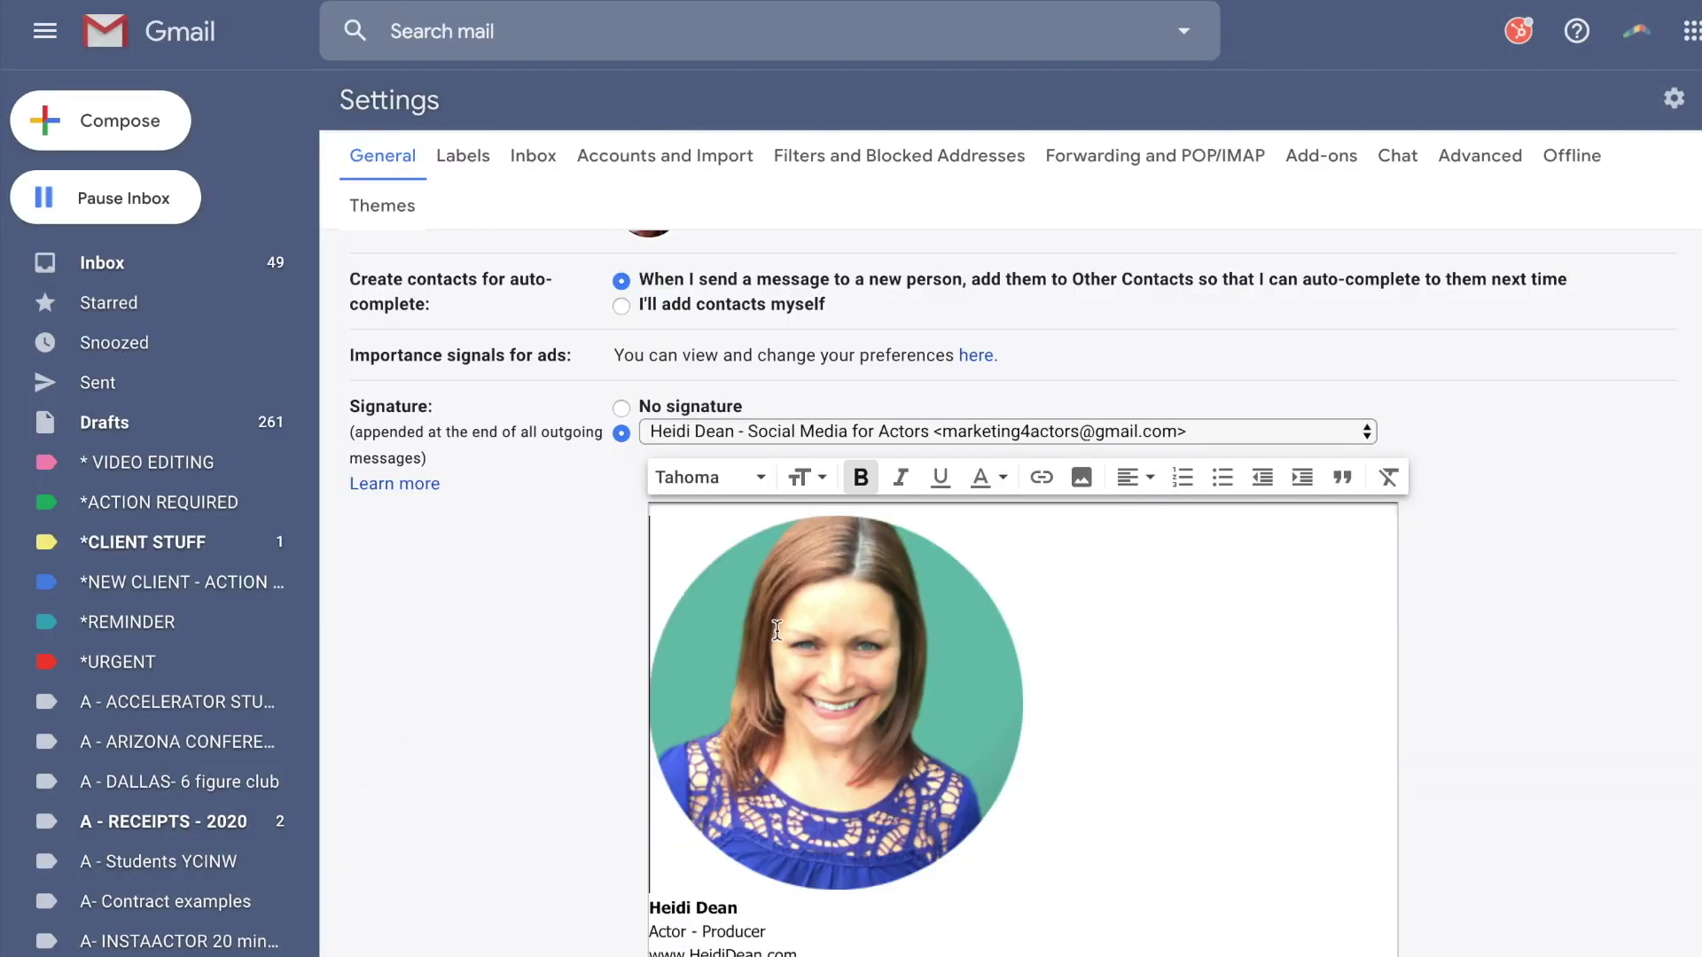
Step: Shrink the new round headshot to Small and add an empty line below the website
{"action": "left_click", "coordinate": [776, 629]}
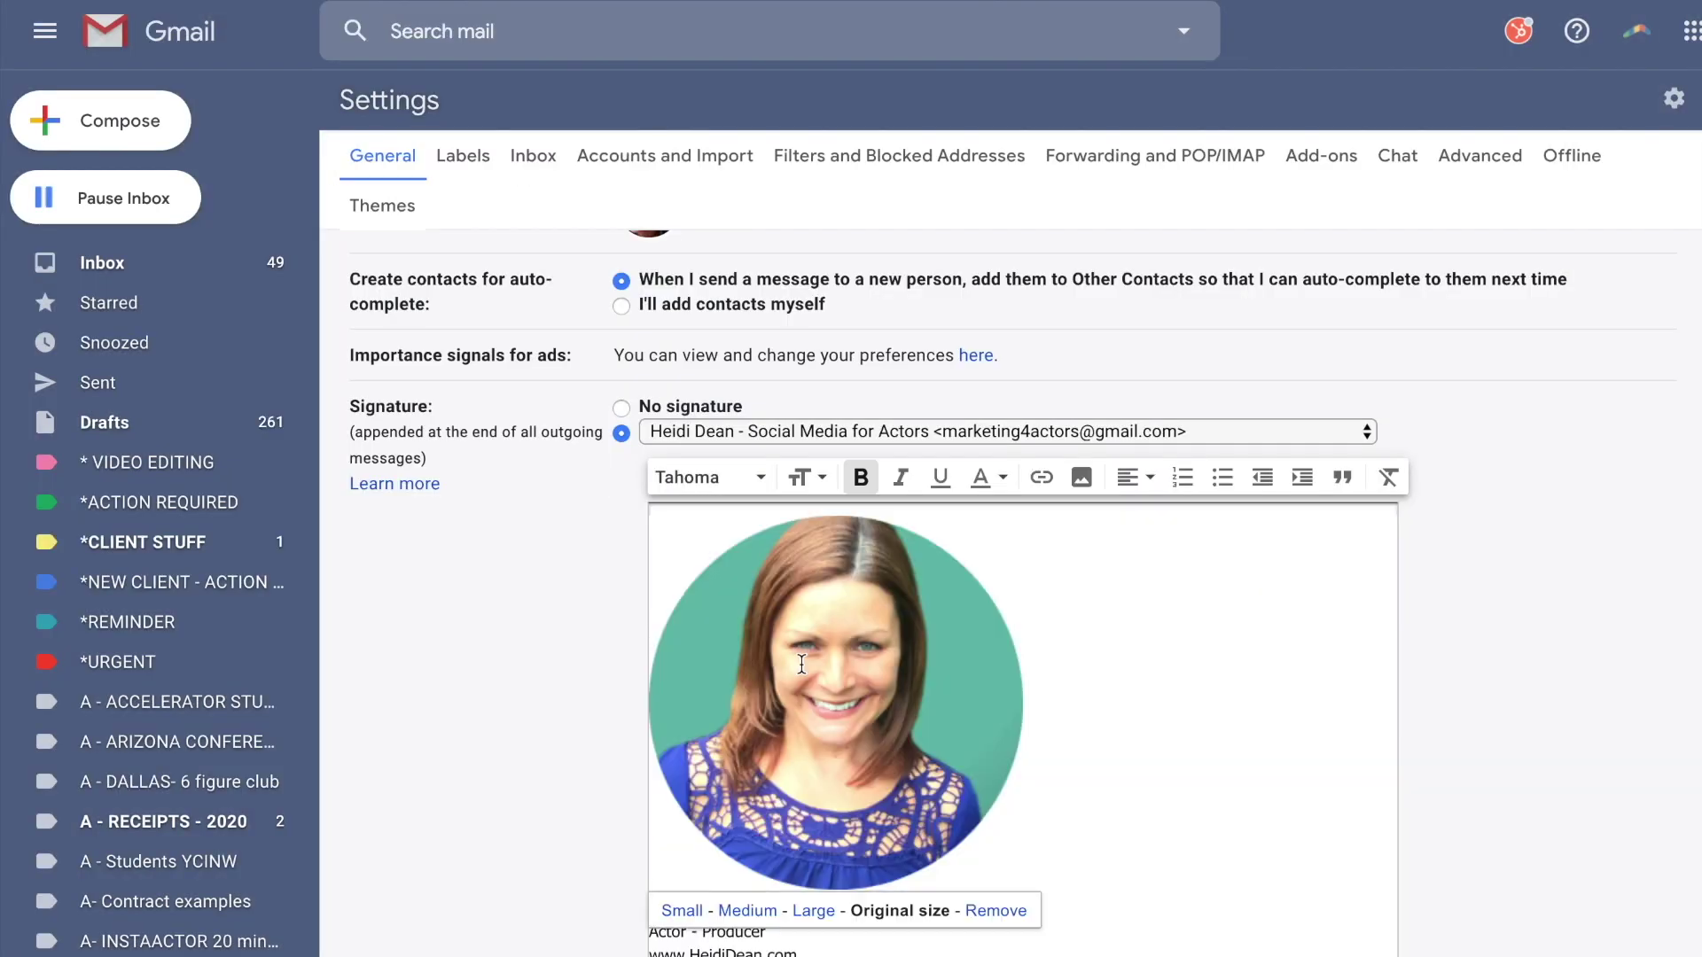
{"action": "scroll", "coordinate": [1110, 725], "scroll_direction": "down", "scroll_amount": 2}
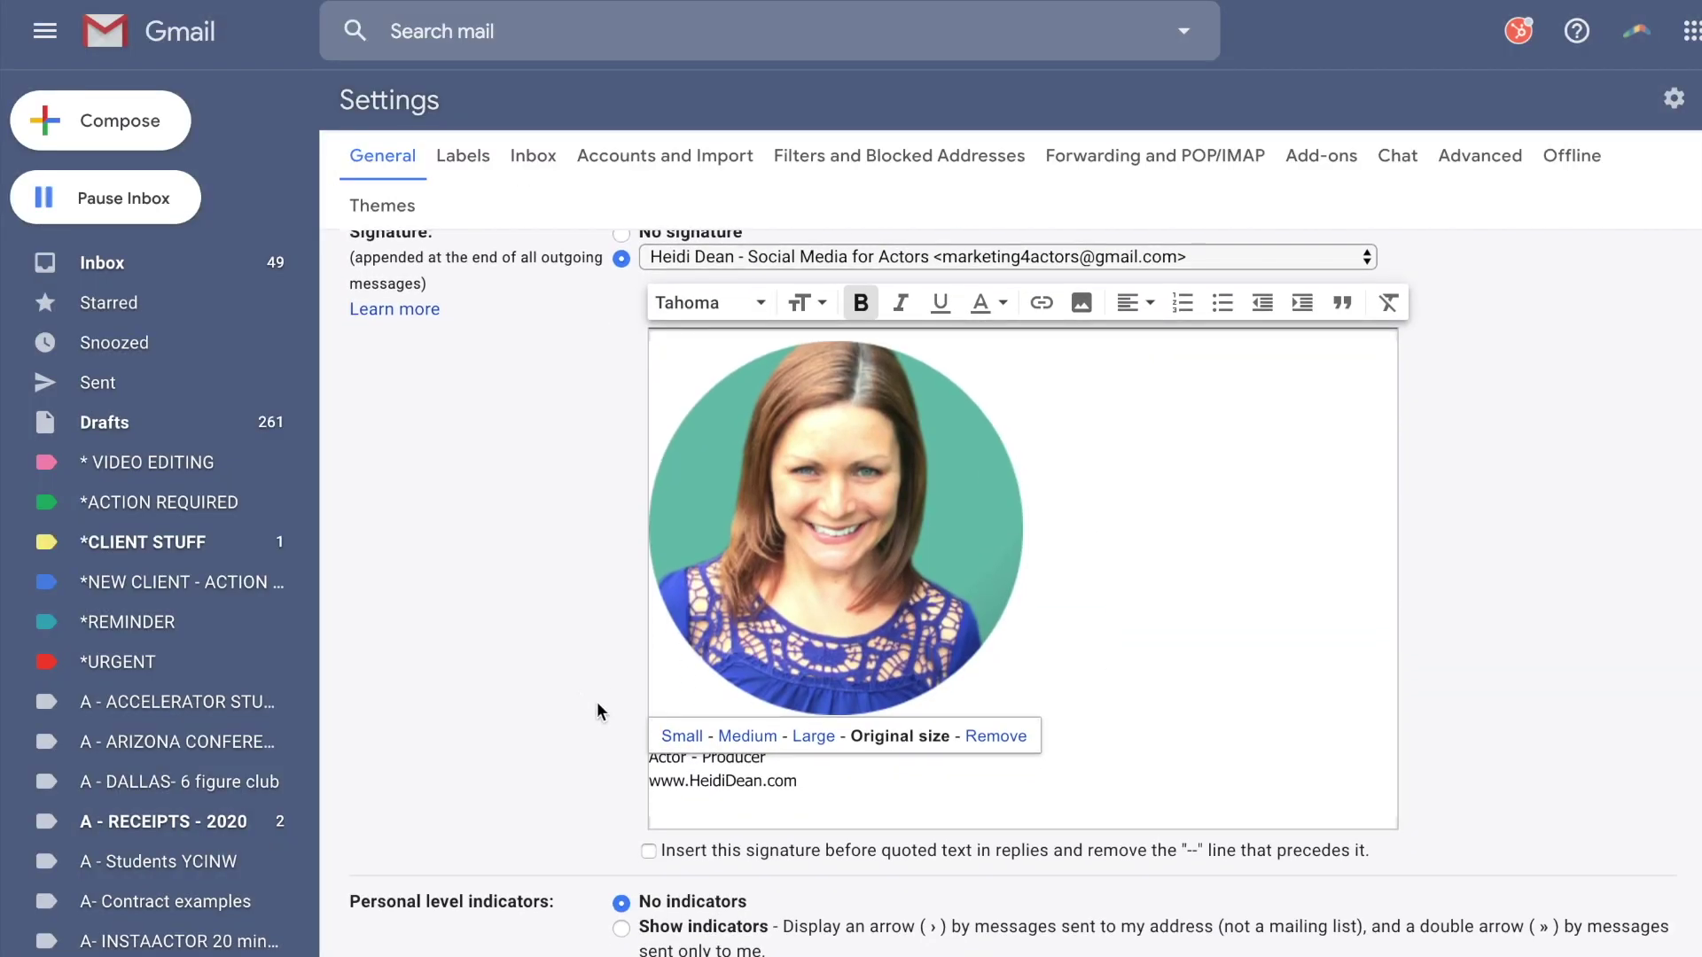
{"action": "left_click", "coordinate": [682, 736]}
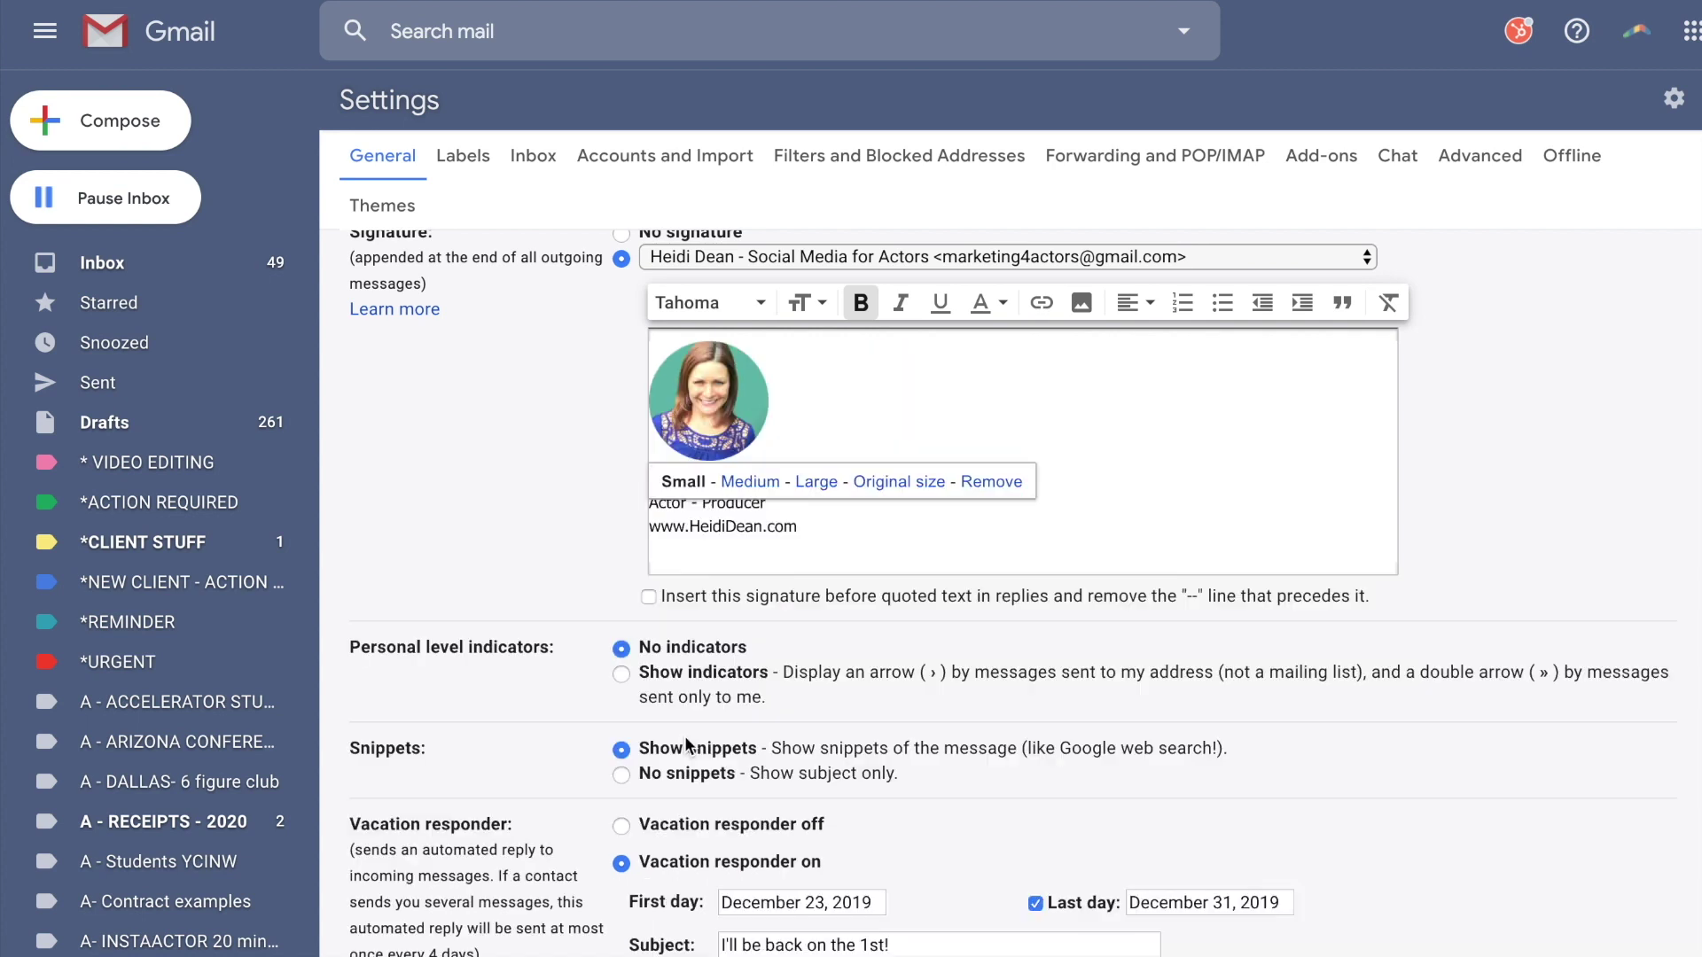
{"action": "left_click", "coordinate": [531, 474]}
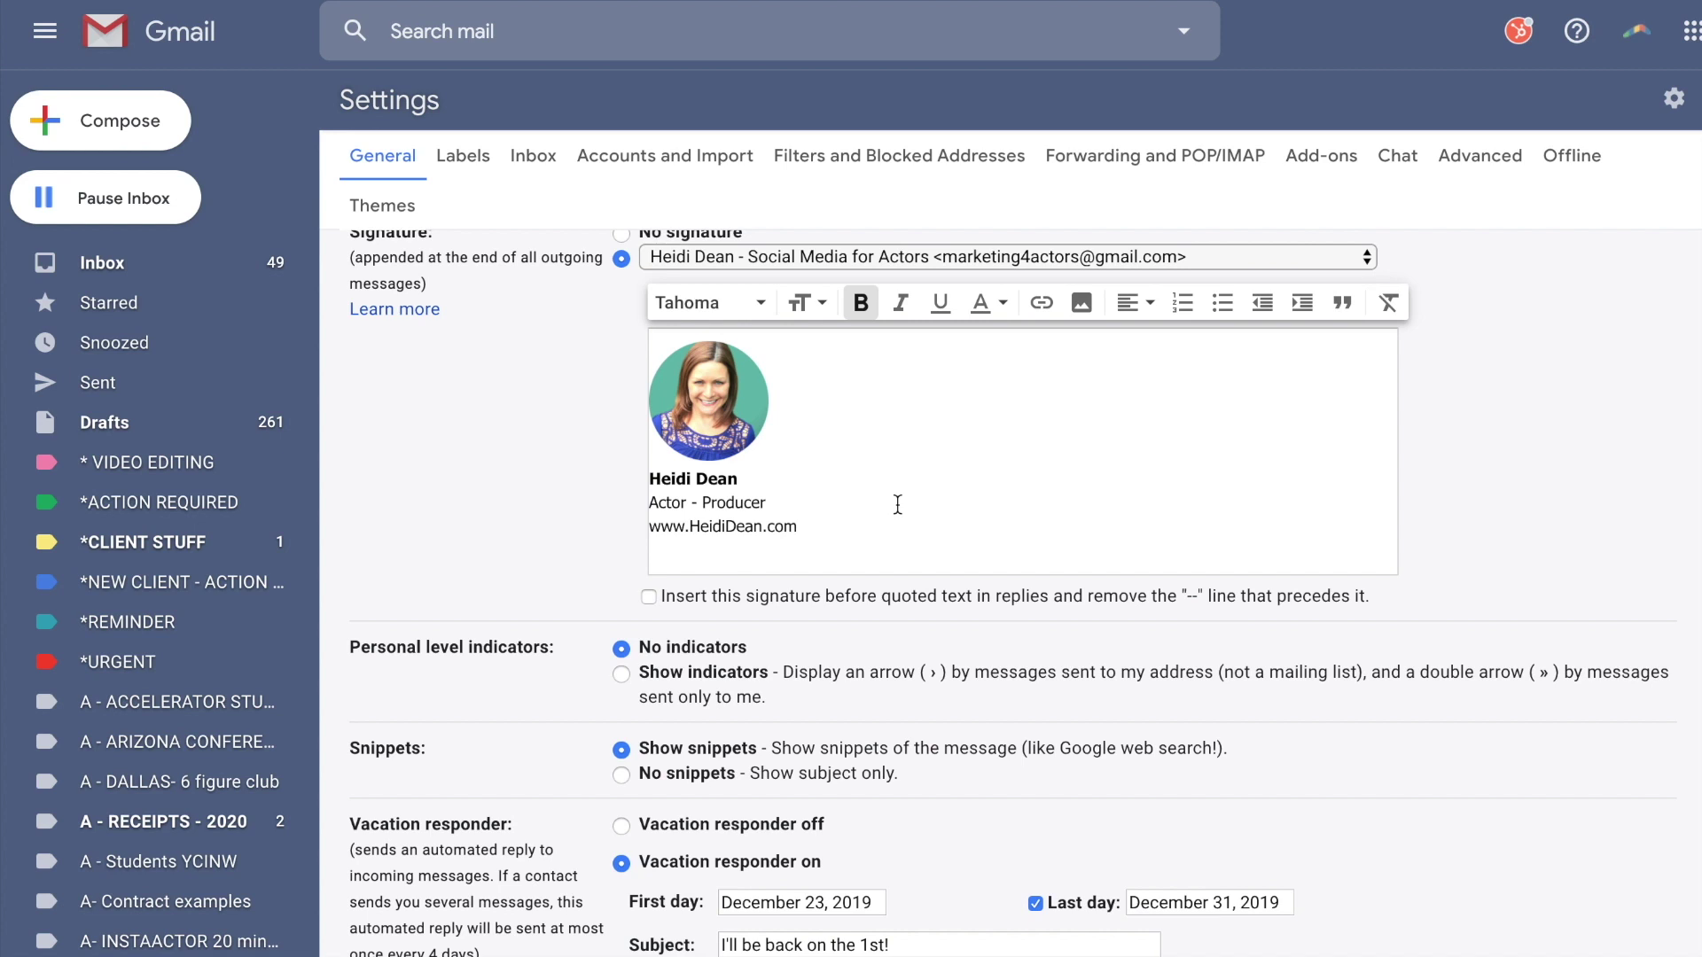
{"action": "left_click", "coordinate": [831, 522]}
{"action": "key", "text": "Return"}
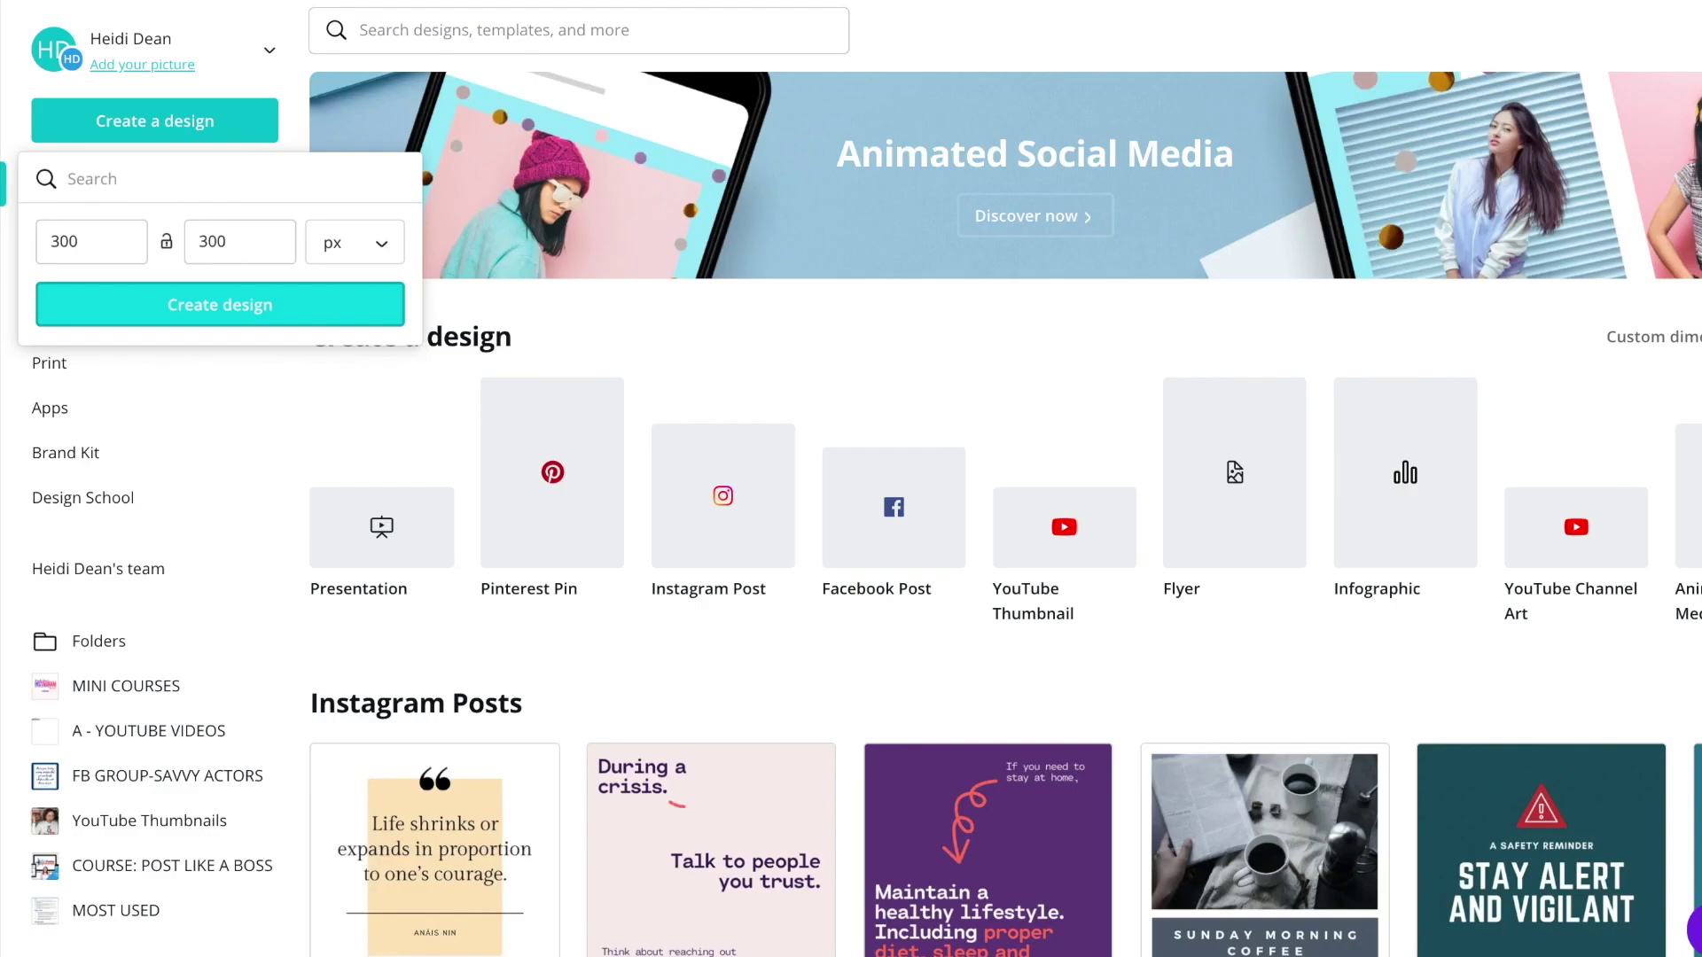
Step: Enter custom dimensions of width 40 and height 40 px for a new Canva design
{"action": "left_click", "coordinate": [157, 133]}
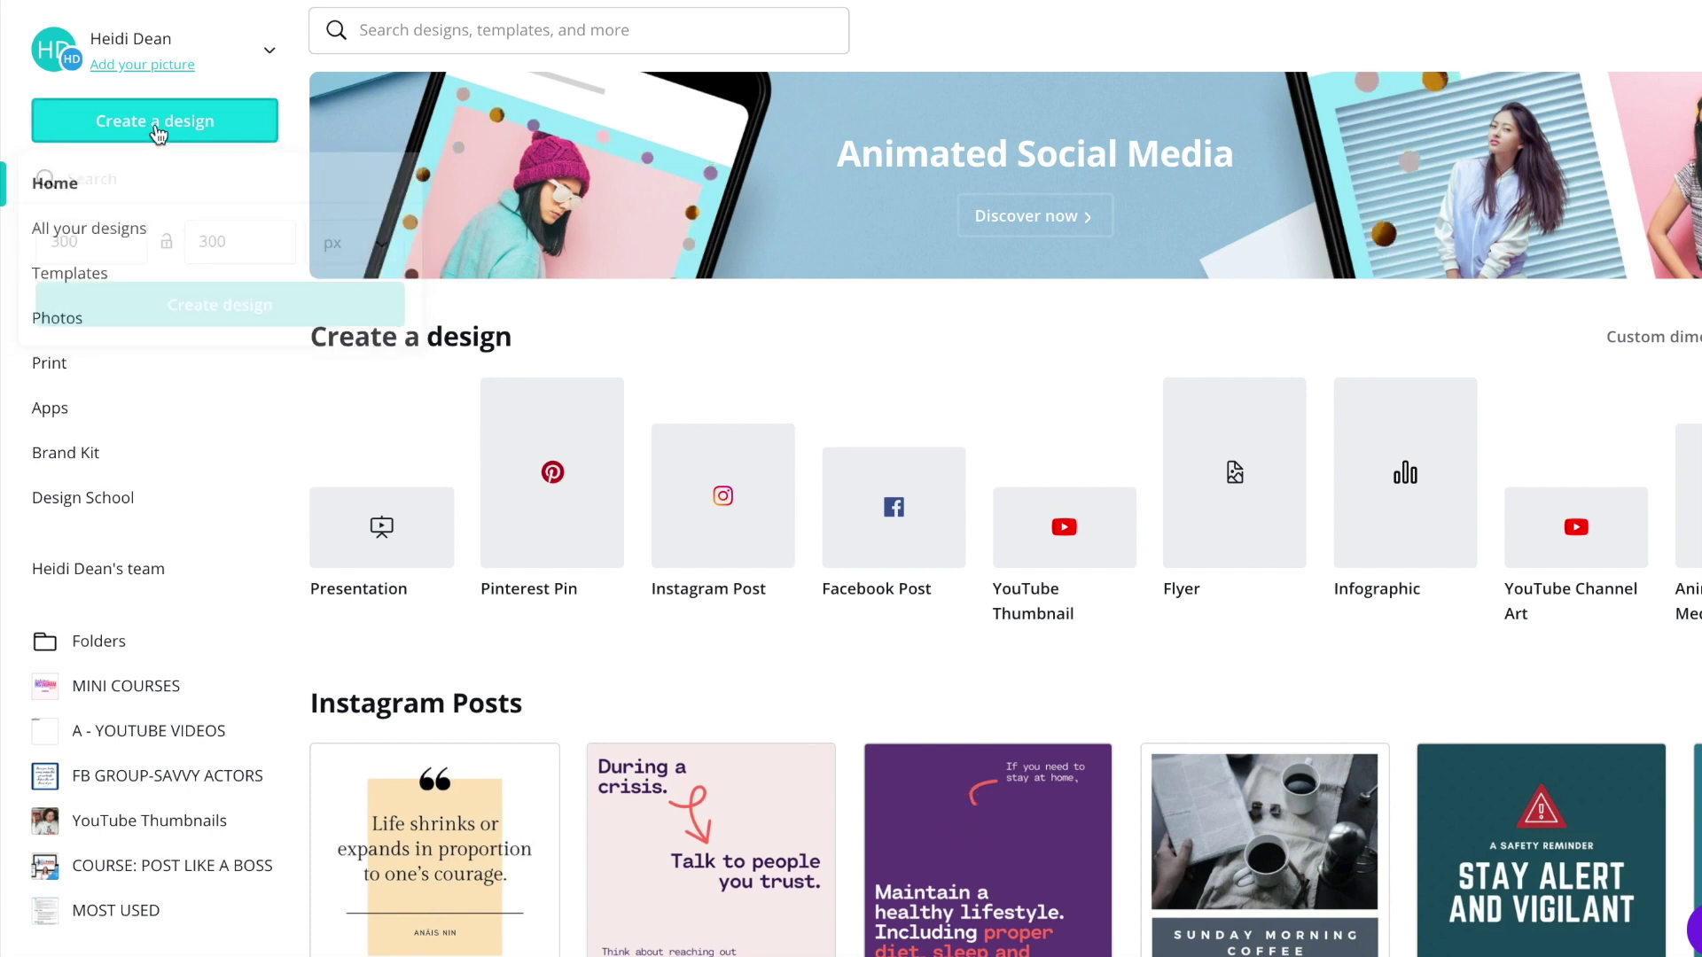
{"action": "left_click", "coordinate": [141, 135]}
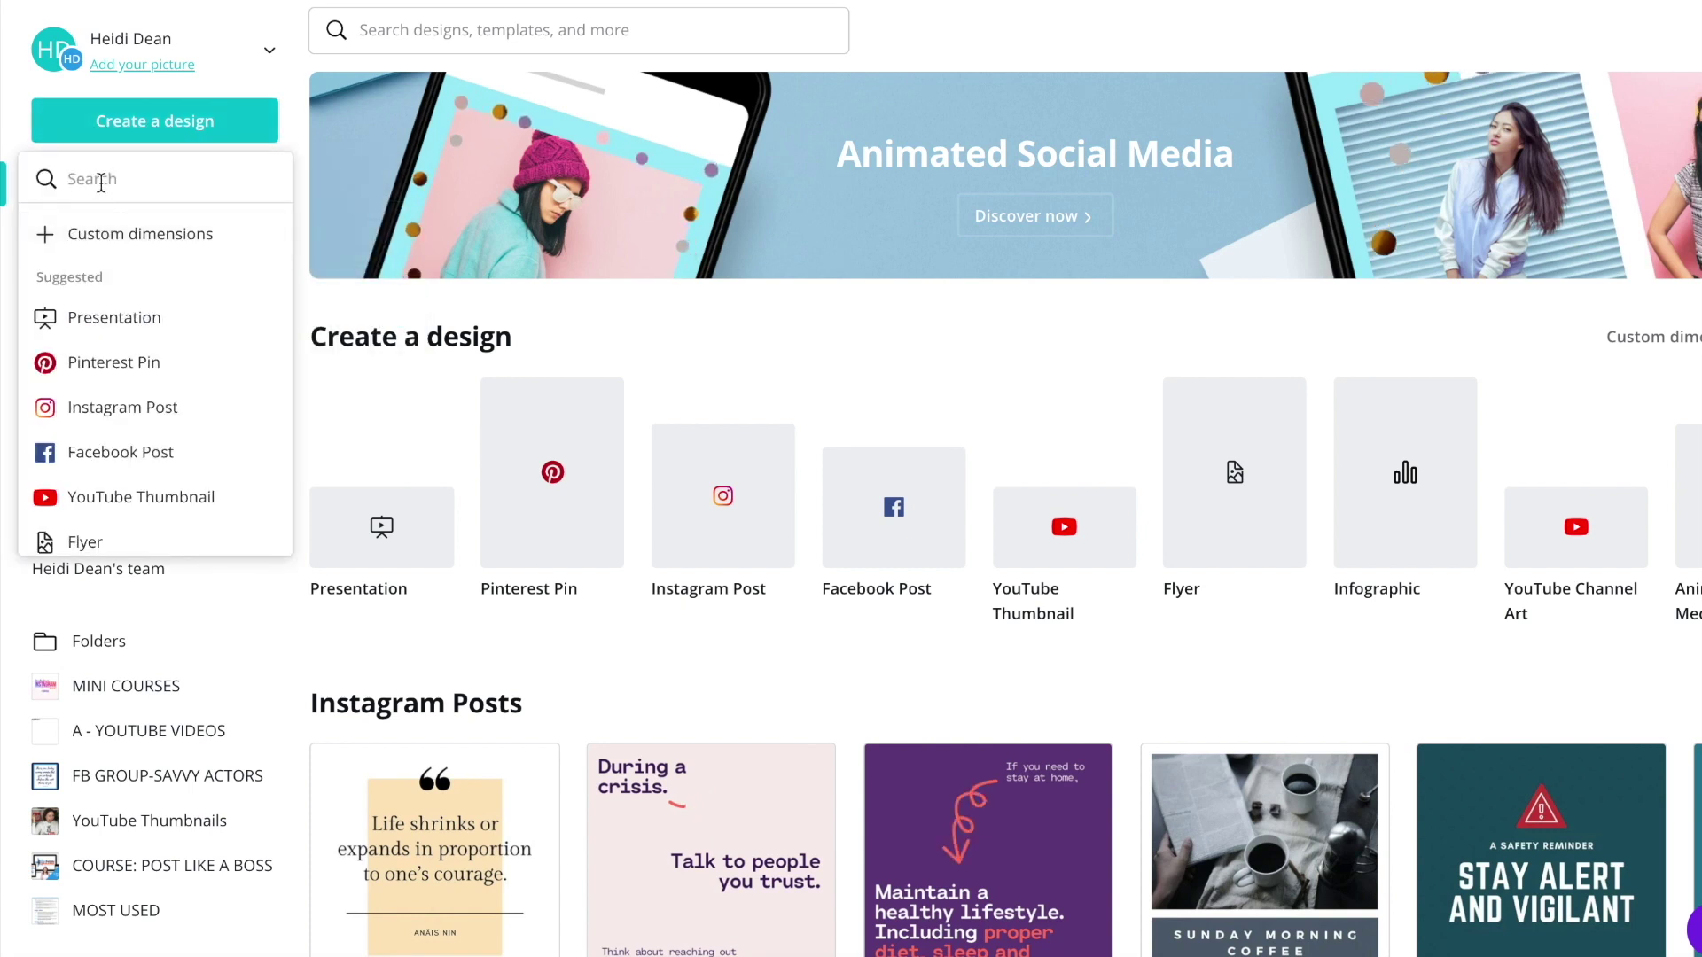
{"action": "left_click", "coordinate": [89, 235]}
{"action": "double_click", "coordinate": [89, 241]}
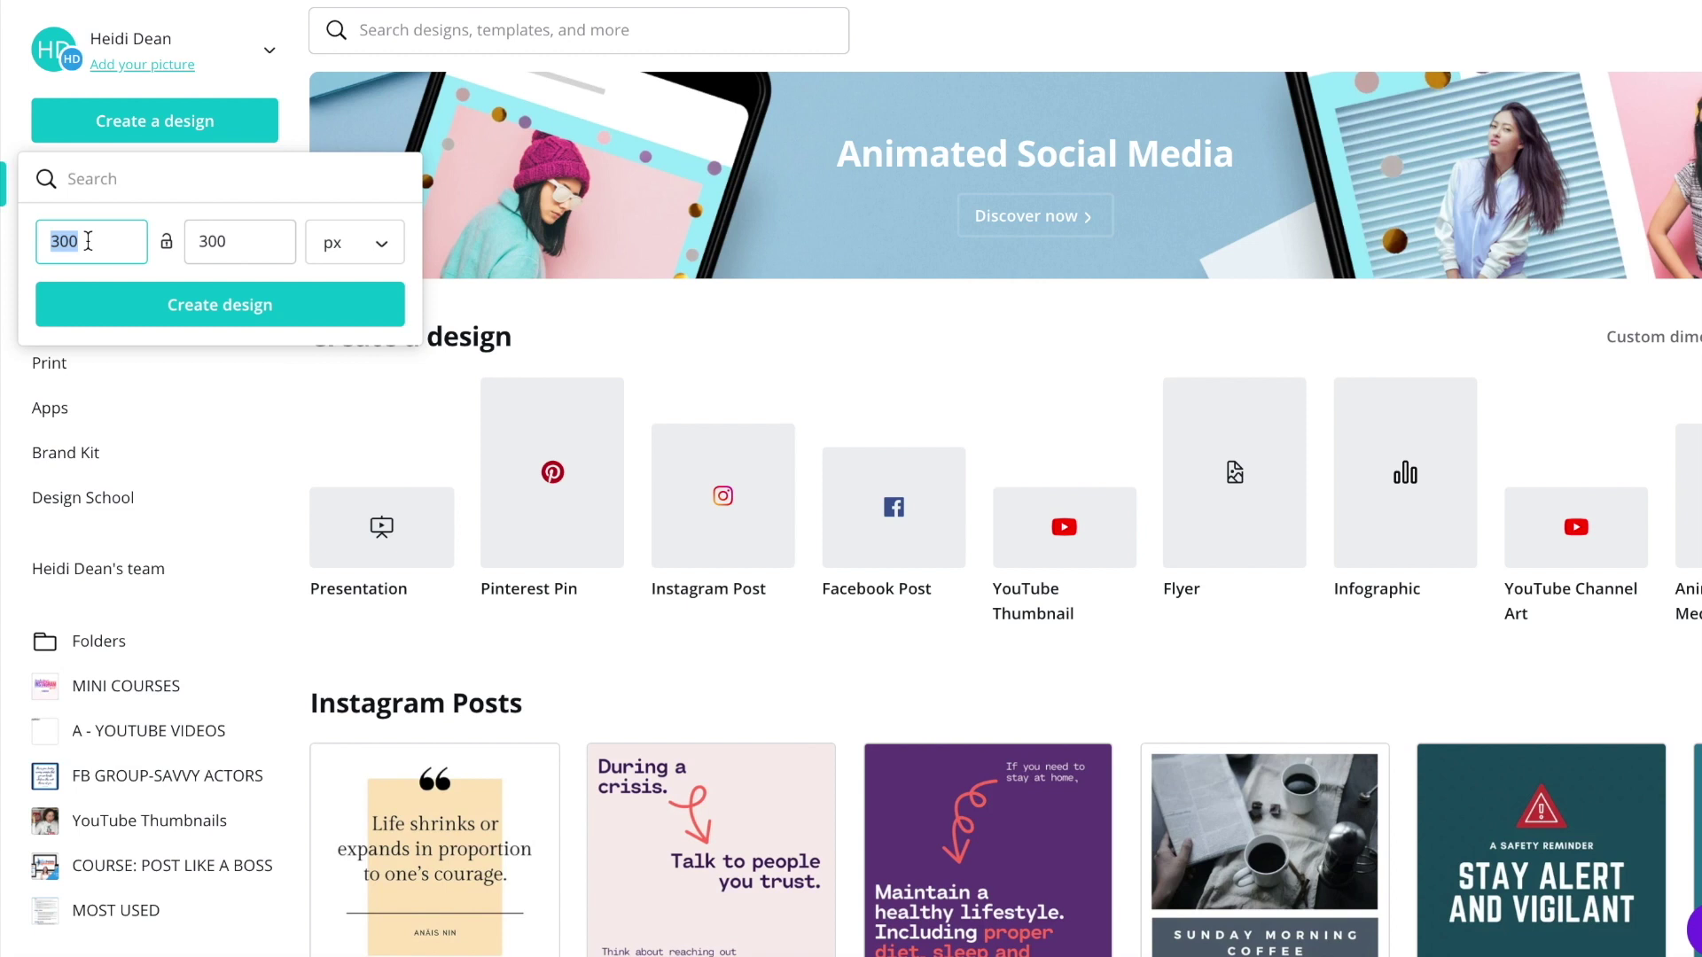
{"action": "type", "text": "30"}
{"action": "left_click", "coordinate": [217, 239]}
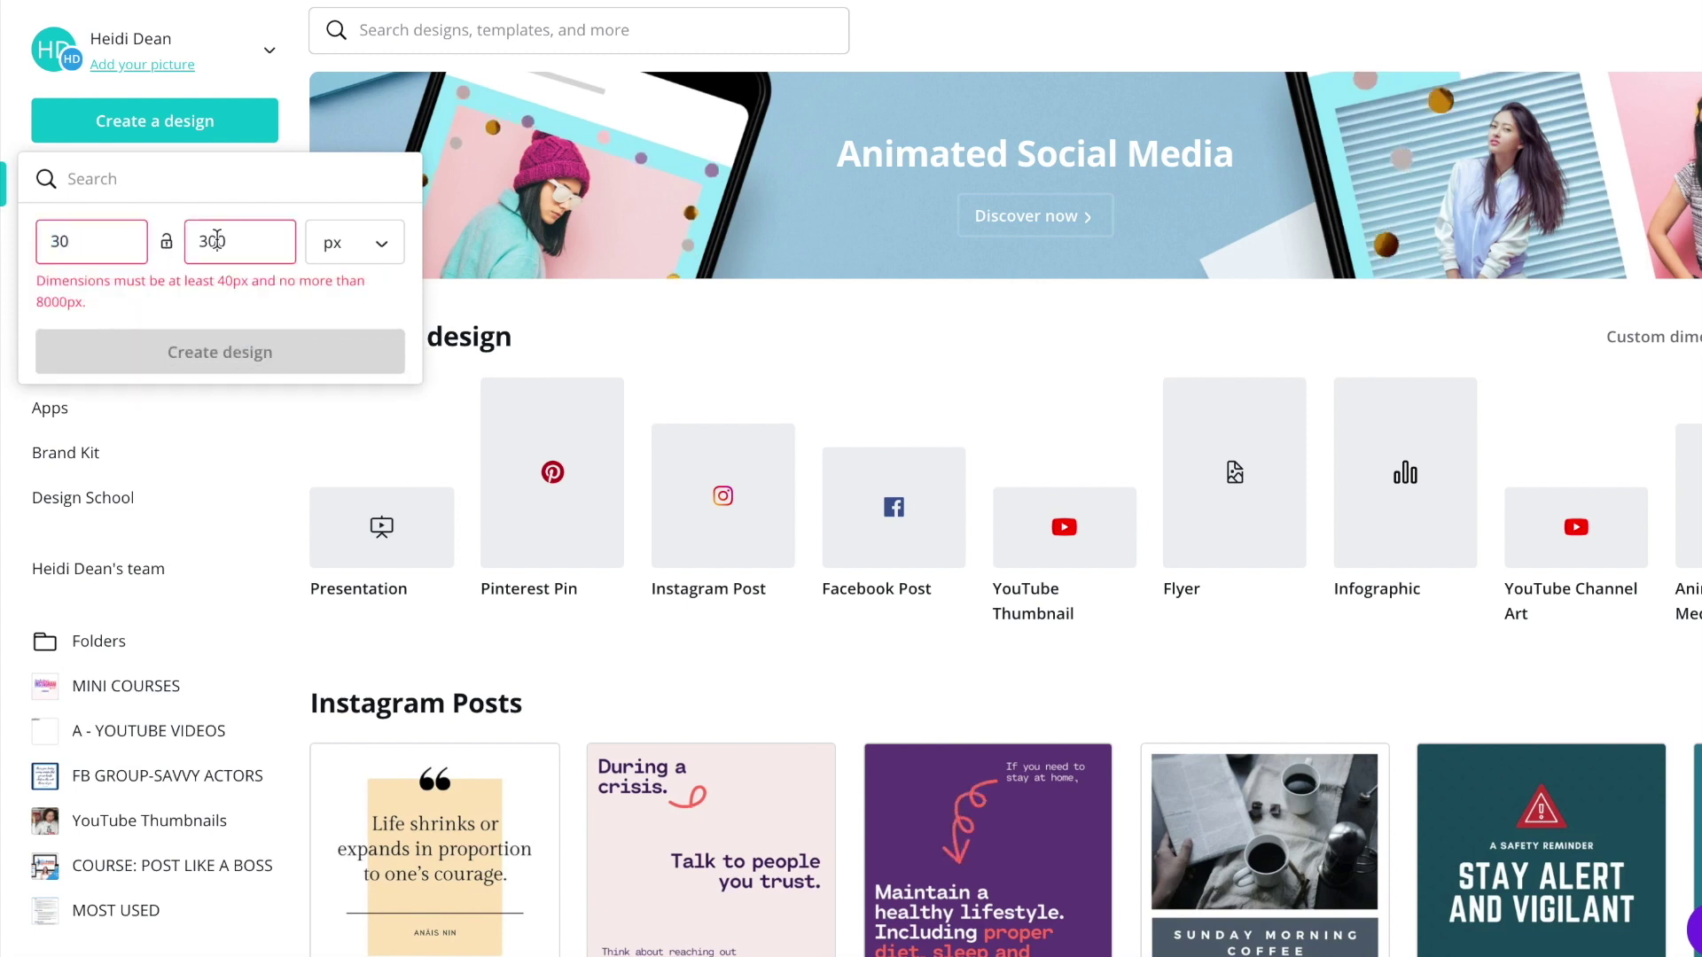
{"action": "double_click", "coordinate": [216, 239]}
{"action": "type", "text": "40"}
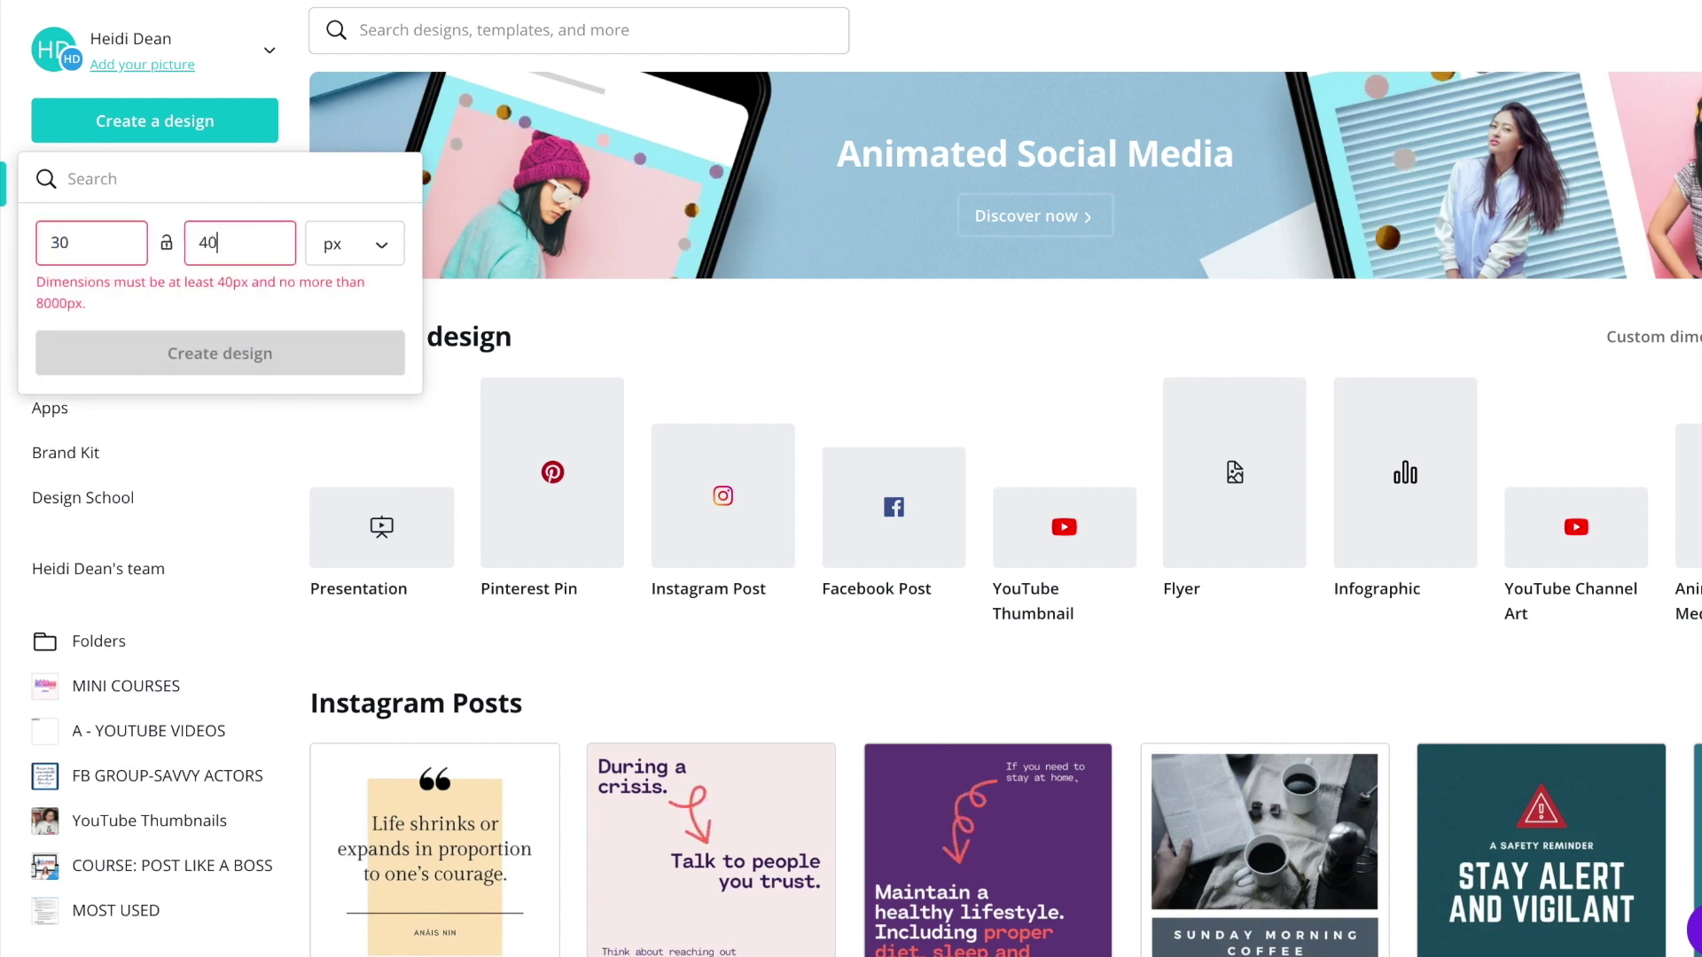
{"action": "left_click", "coordinate": [66, 252]}
{"action": "double_click", "coordinate": [77, 250]}
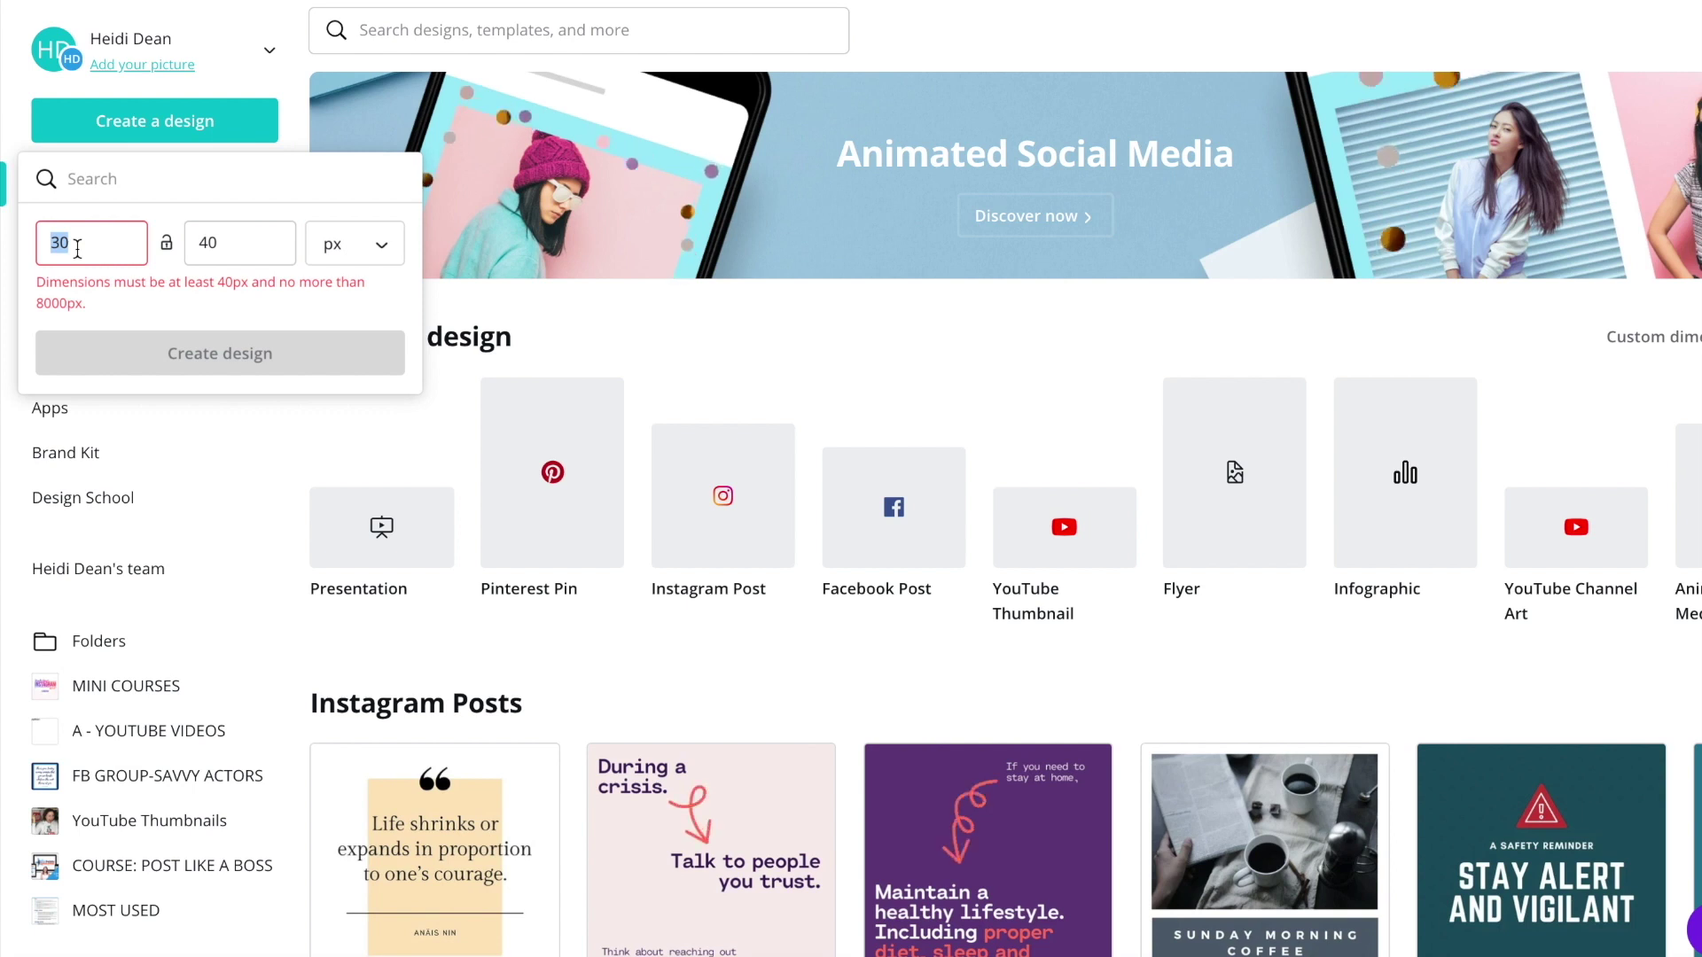
{"action": "type", "text": "40"}
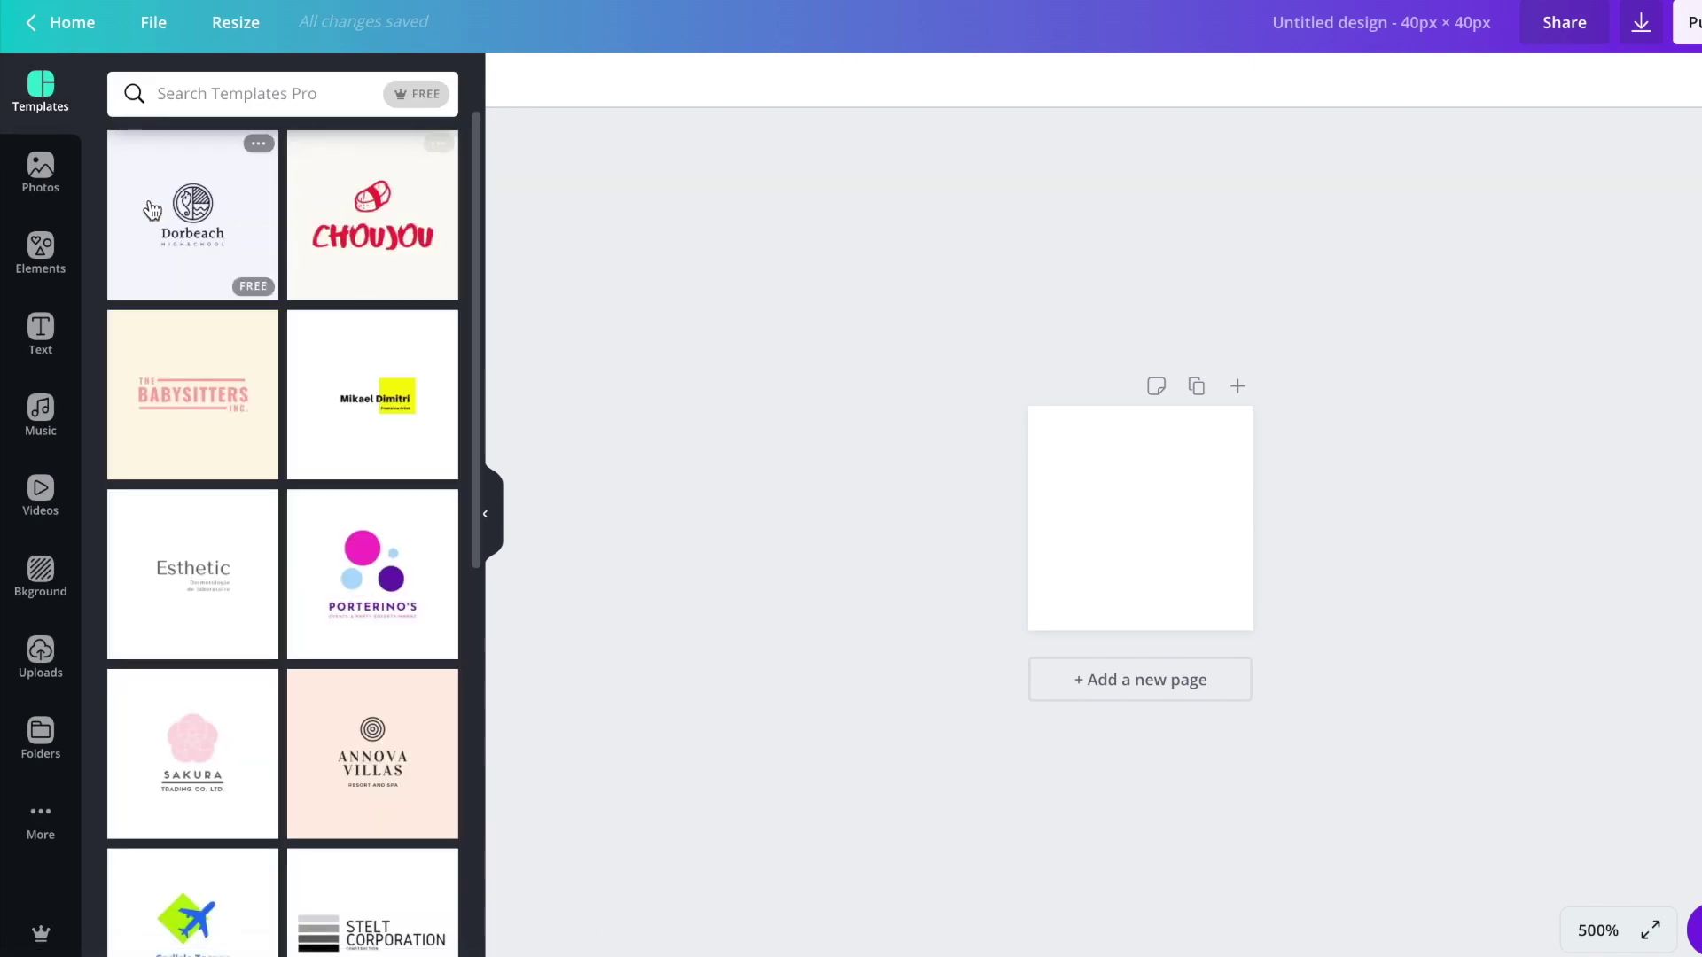
Step: Search elements for 'youtube' and add the red YouTube icon, sized to fill the page
{"action": "left_click", "coordinate": [40, 257]}
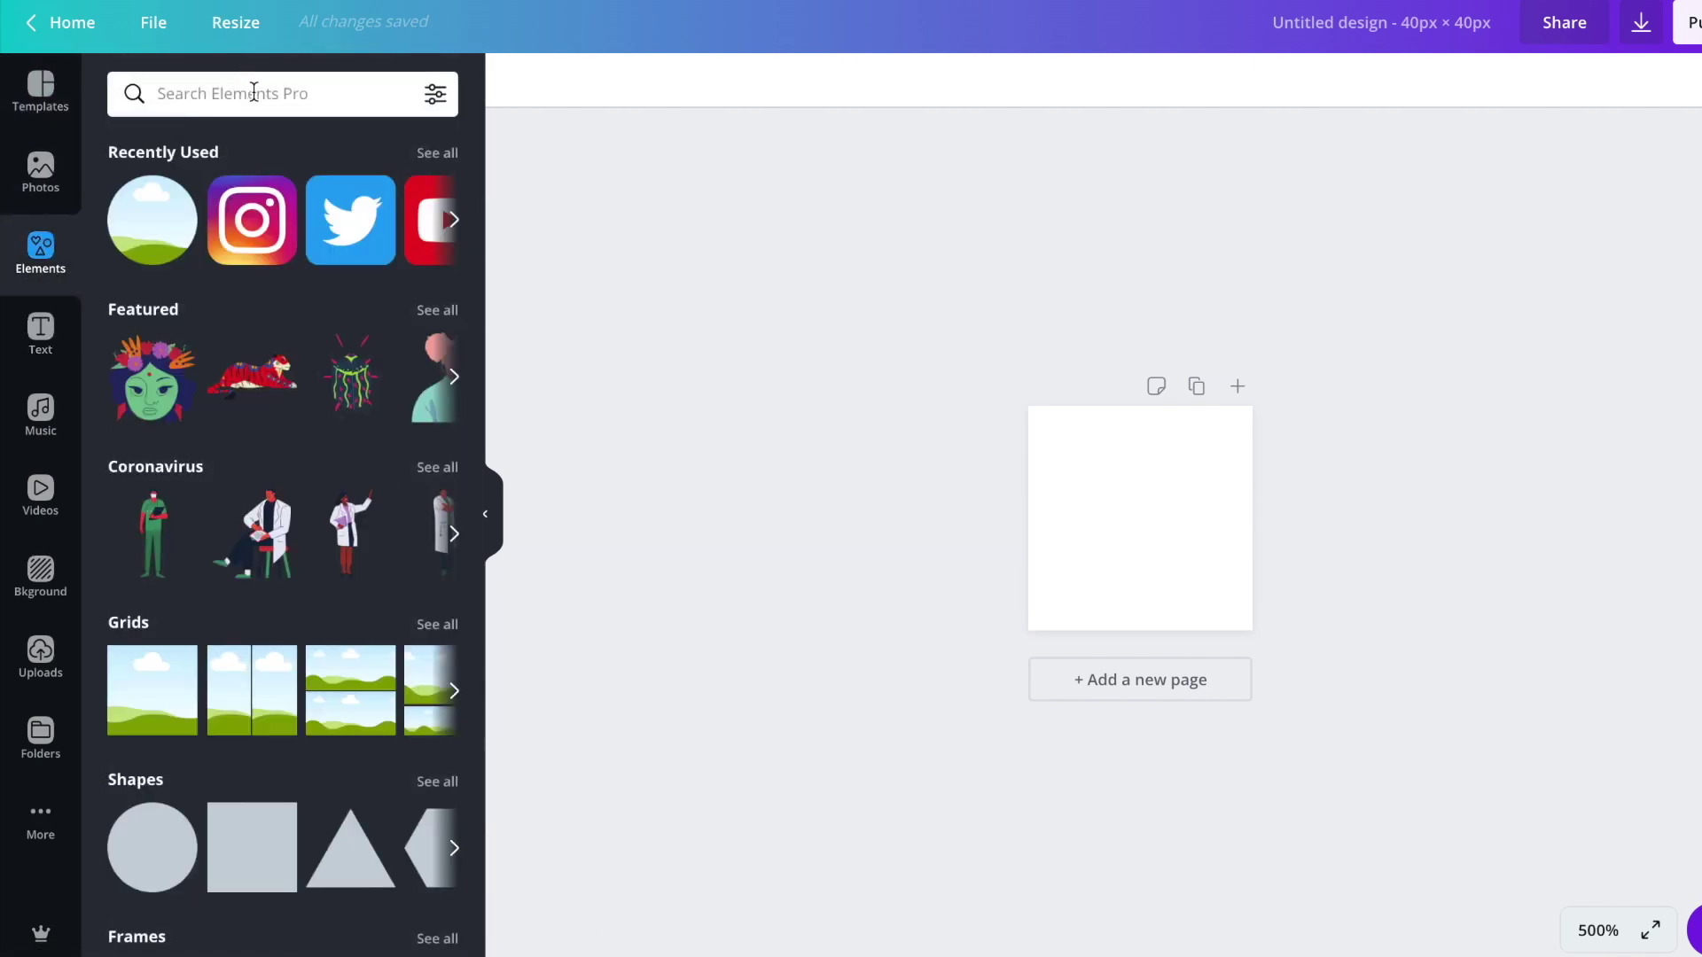
{"action": "left_click", "coordinate": [253, 92]}
{"action": "type", "text": "youtube"}
{"action": "key", "text": "Return"}
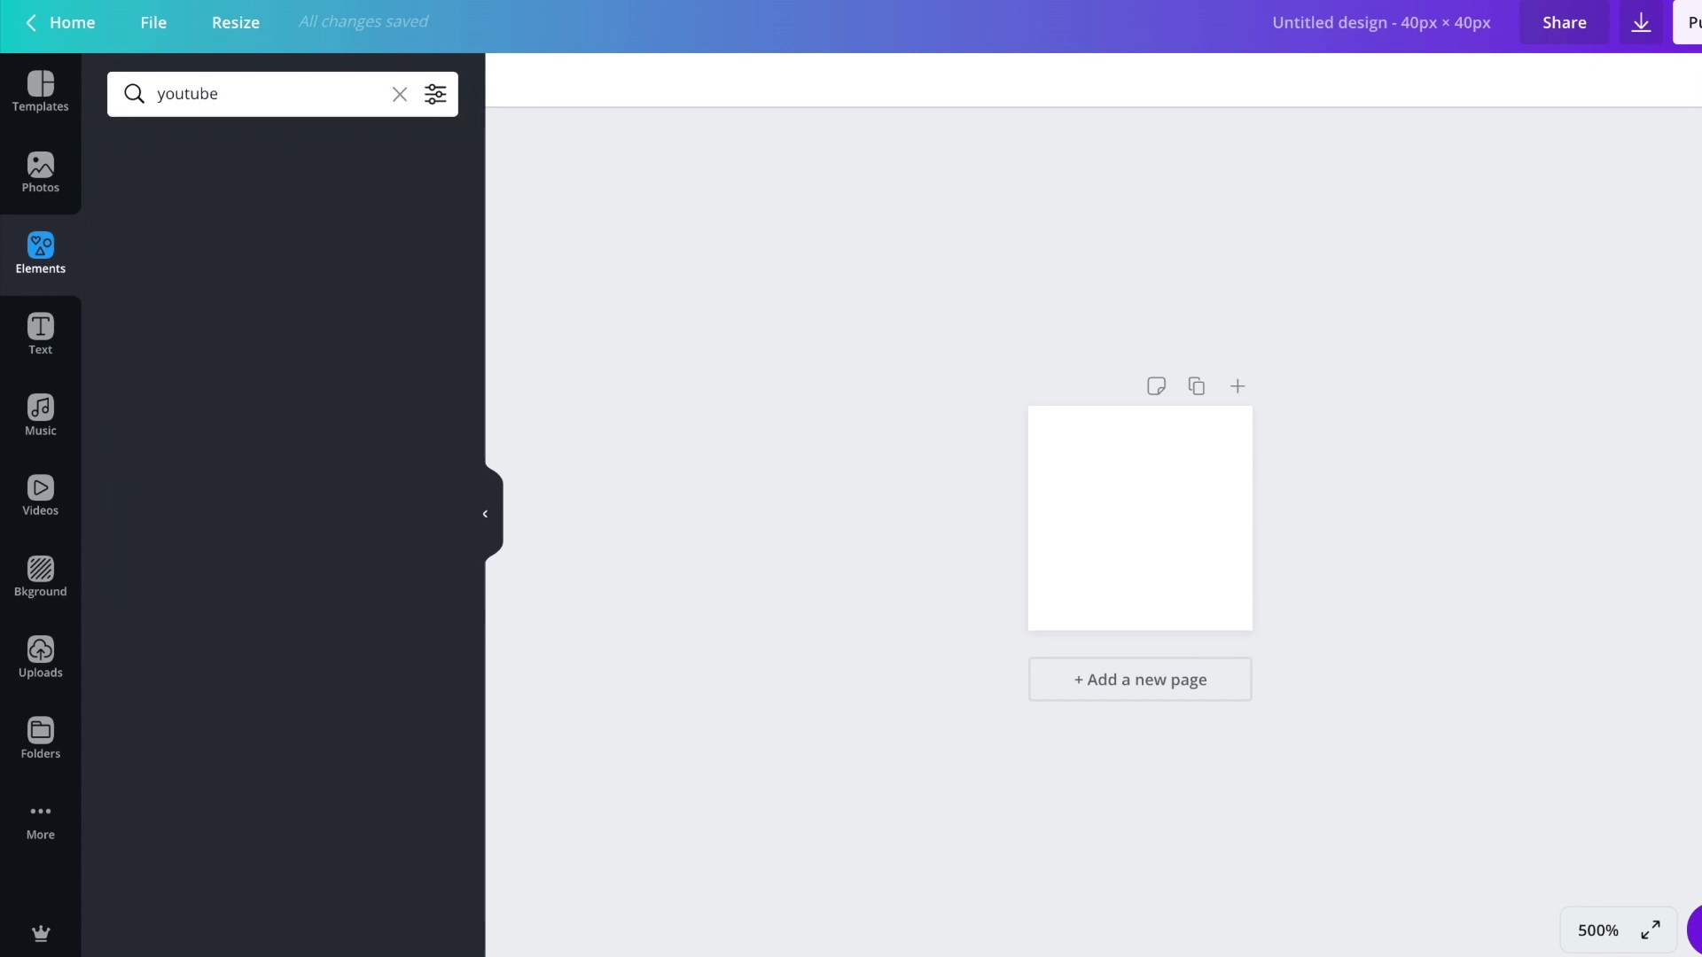
{"action": "left_click", "coordinate": [163, 304]}
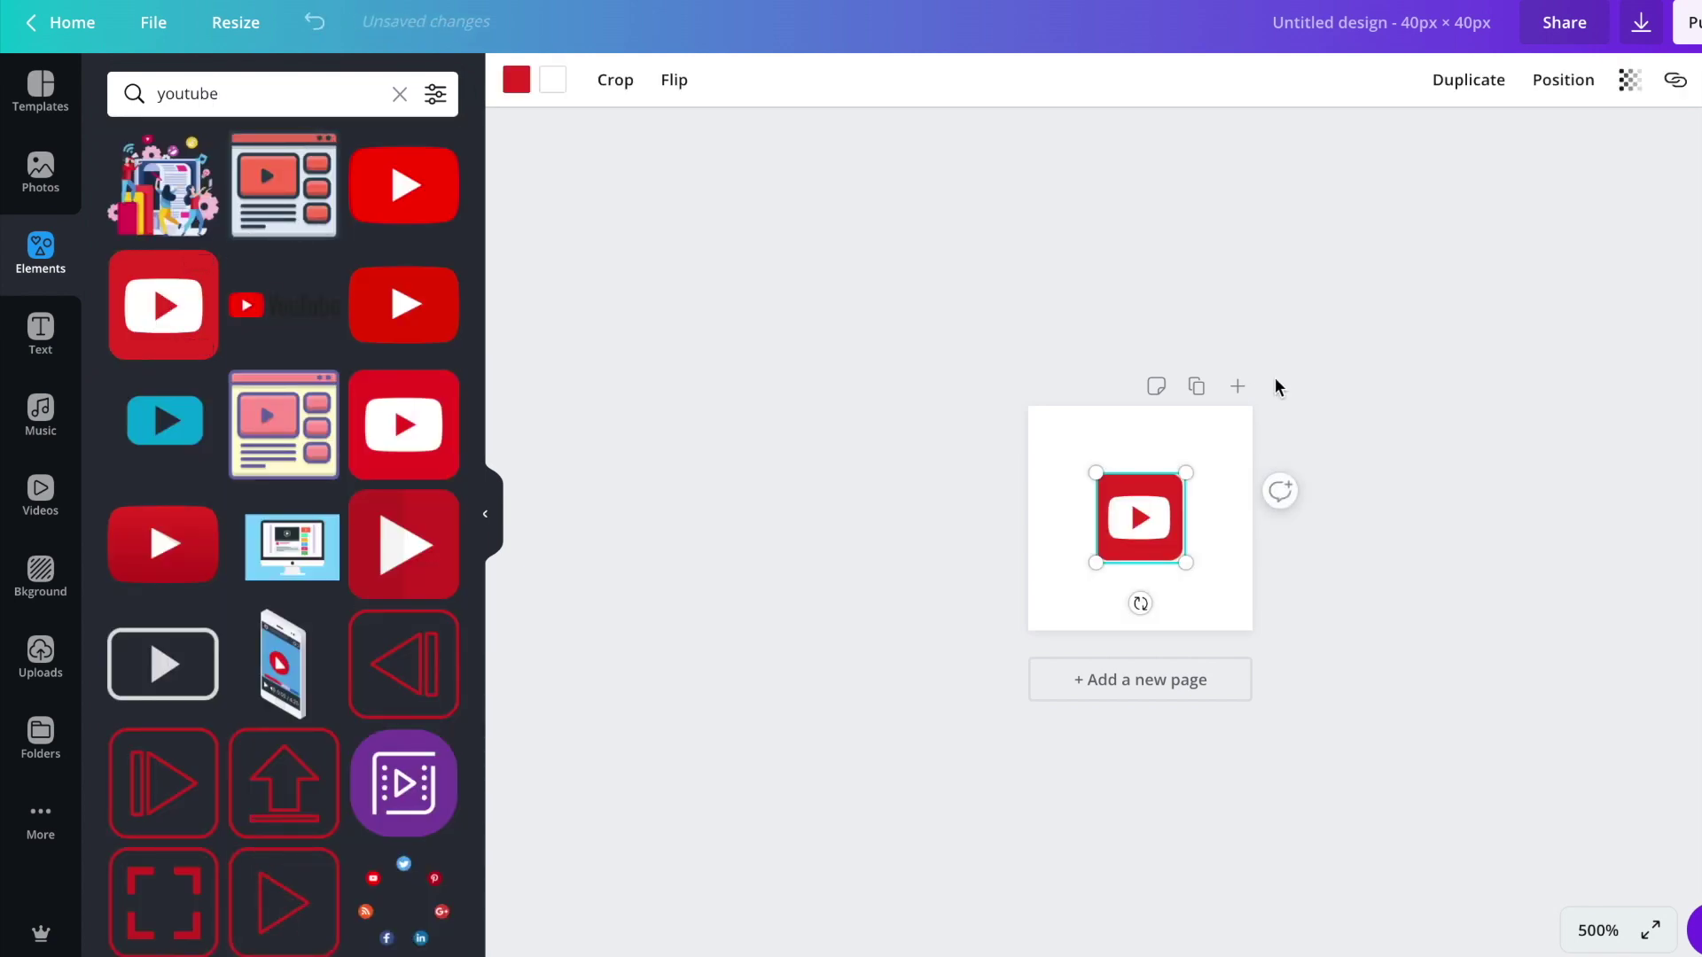
{"action": "left_click_drag", "start_coordinate": [1096, 474], "coordinate": [1029, 408]}
{"action": "left_click_drag", "start_coordinate": [1185, 569], "coordinate": [1232, 642]}
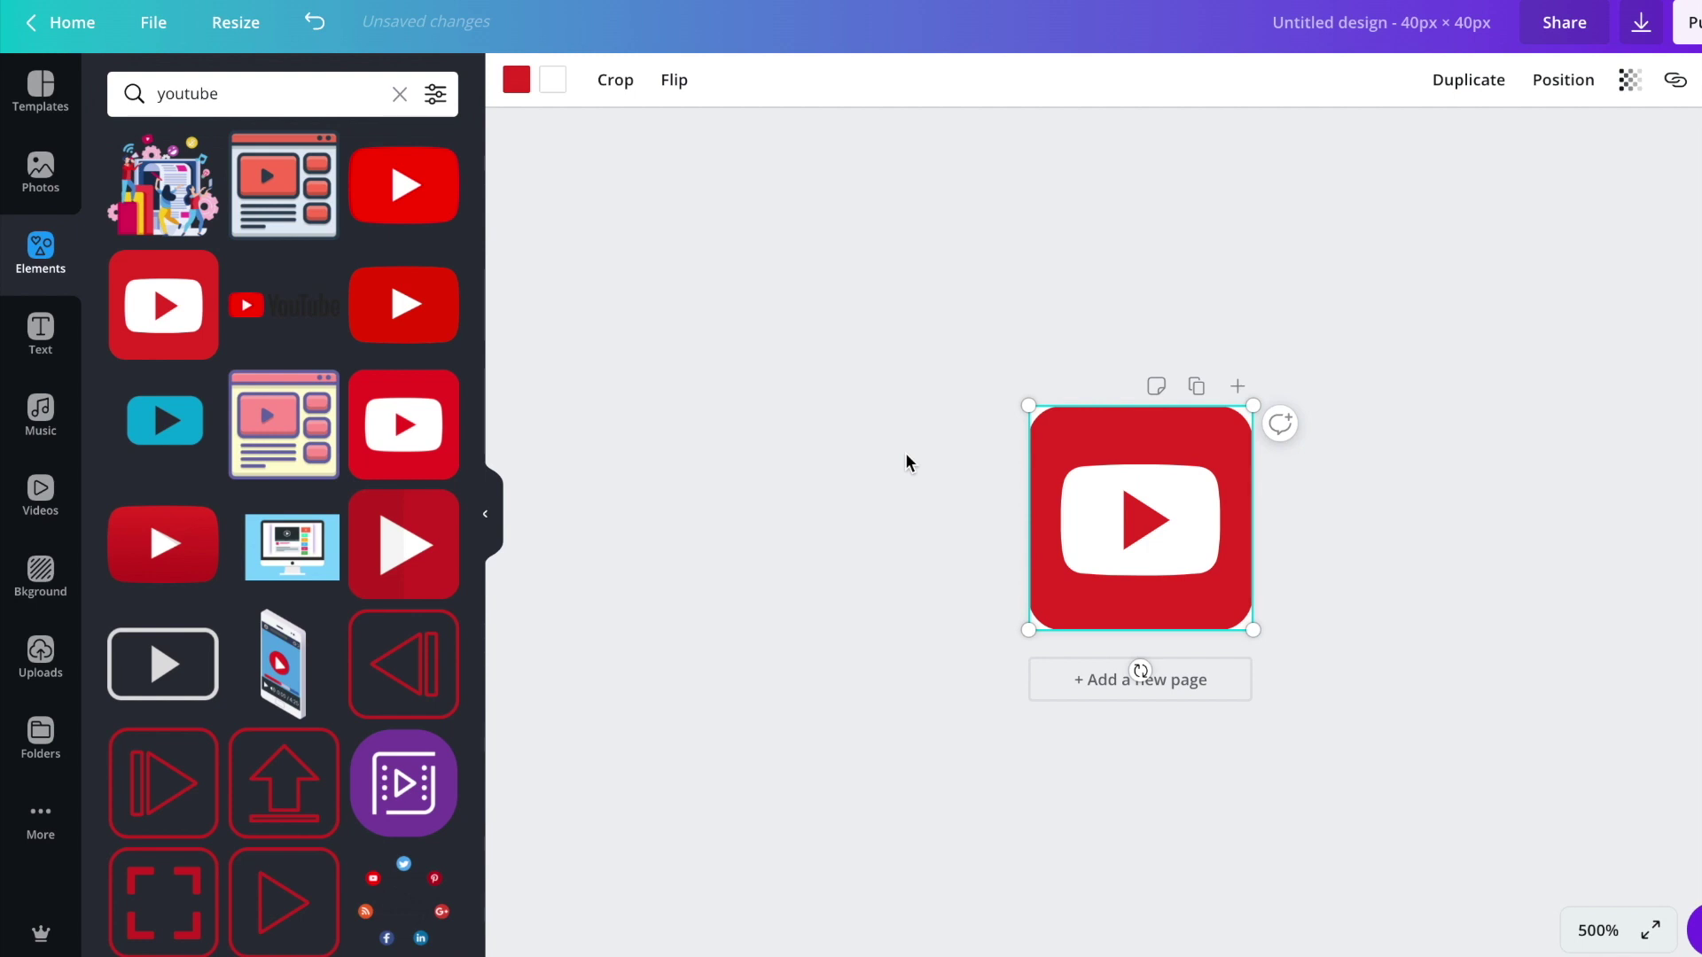
{"action": "left_click", "coordinate": [908, 461]}
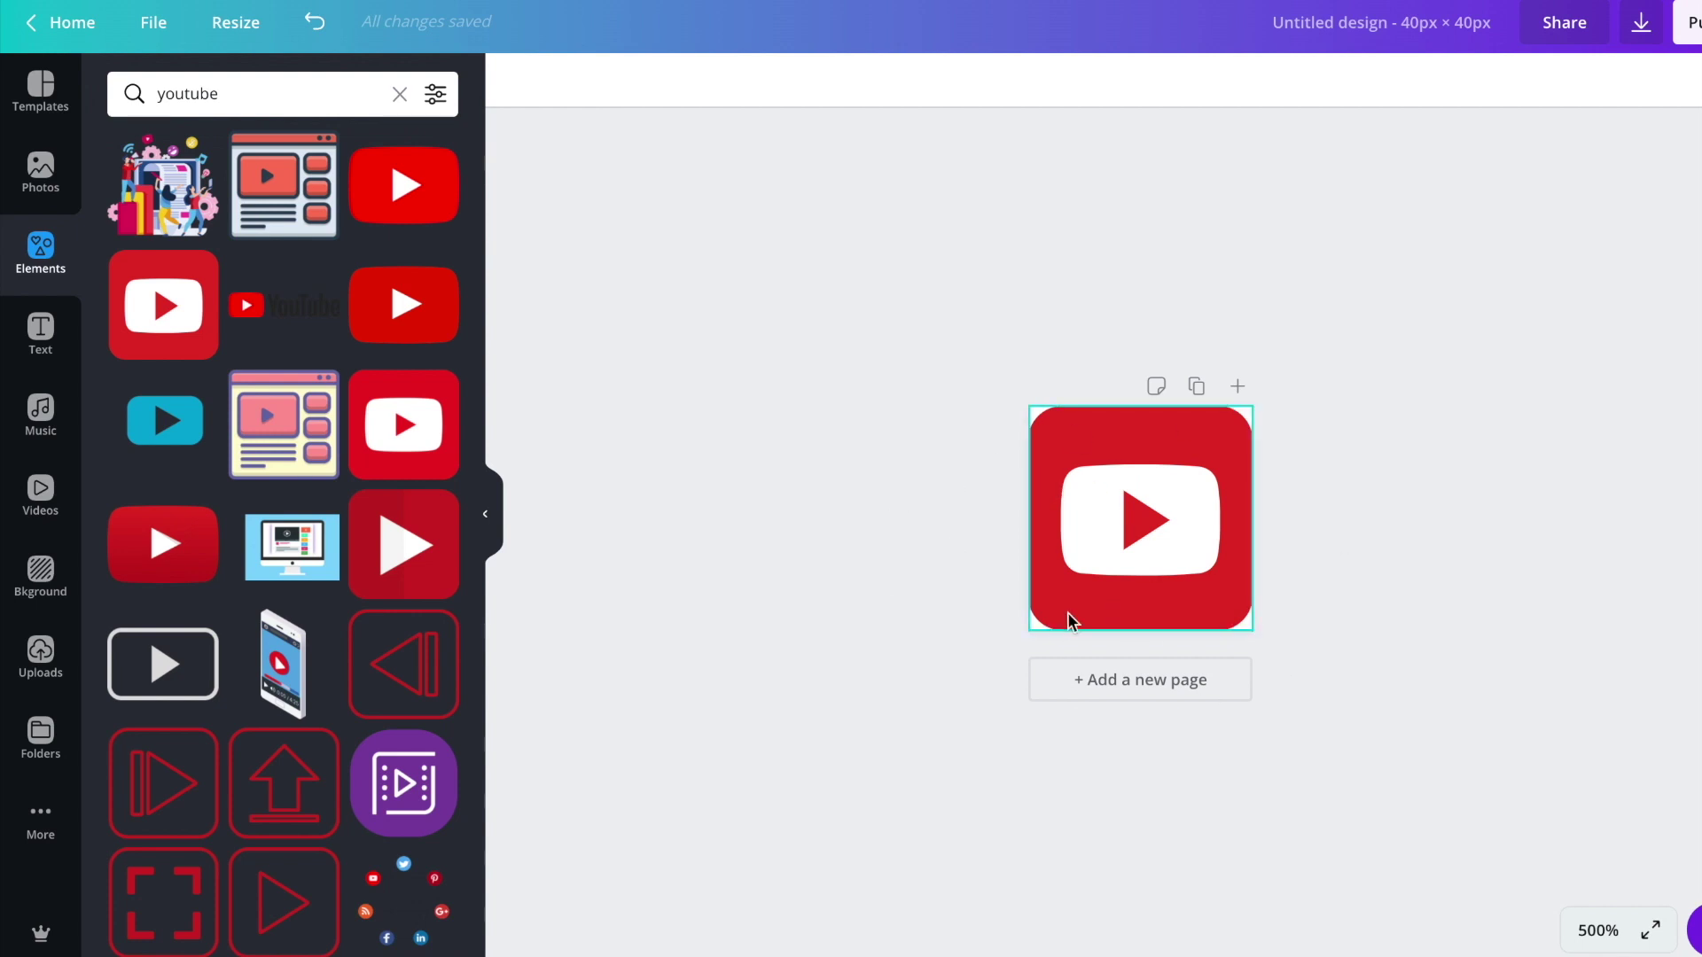
{"action": "left_click", "coordinate": [1046, 455]}
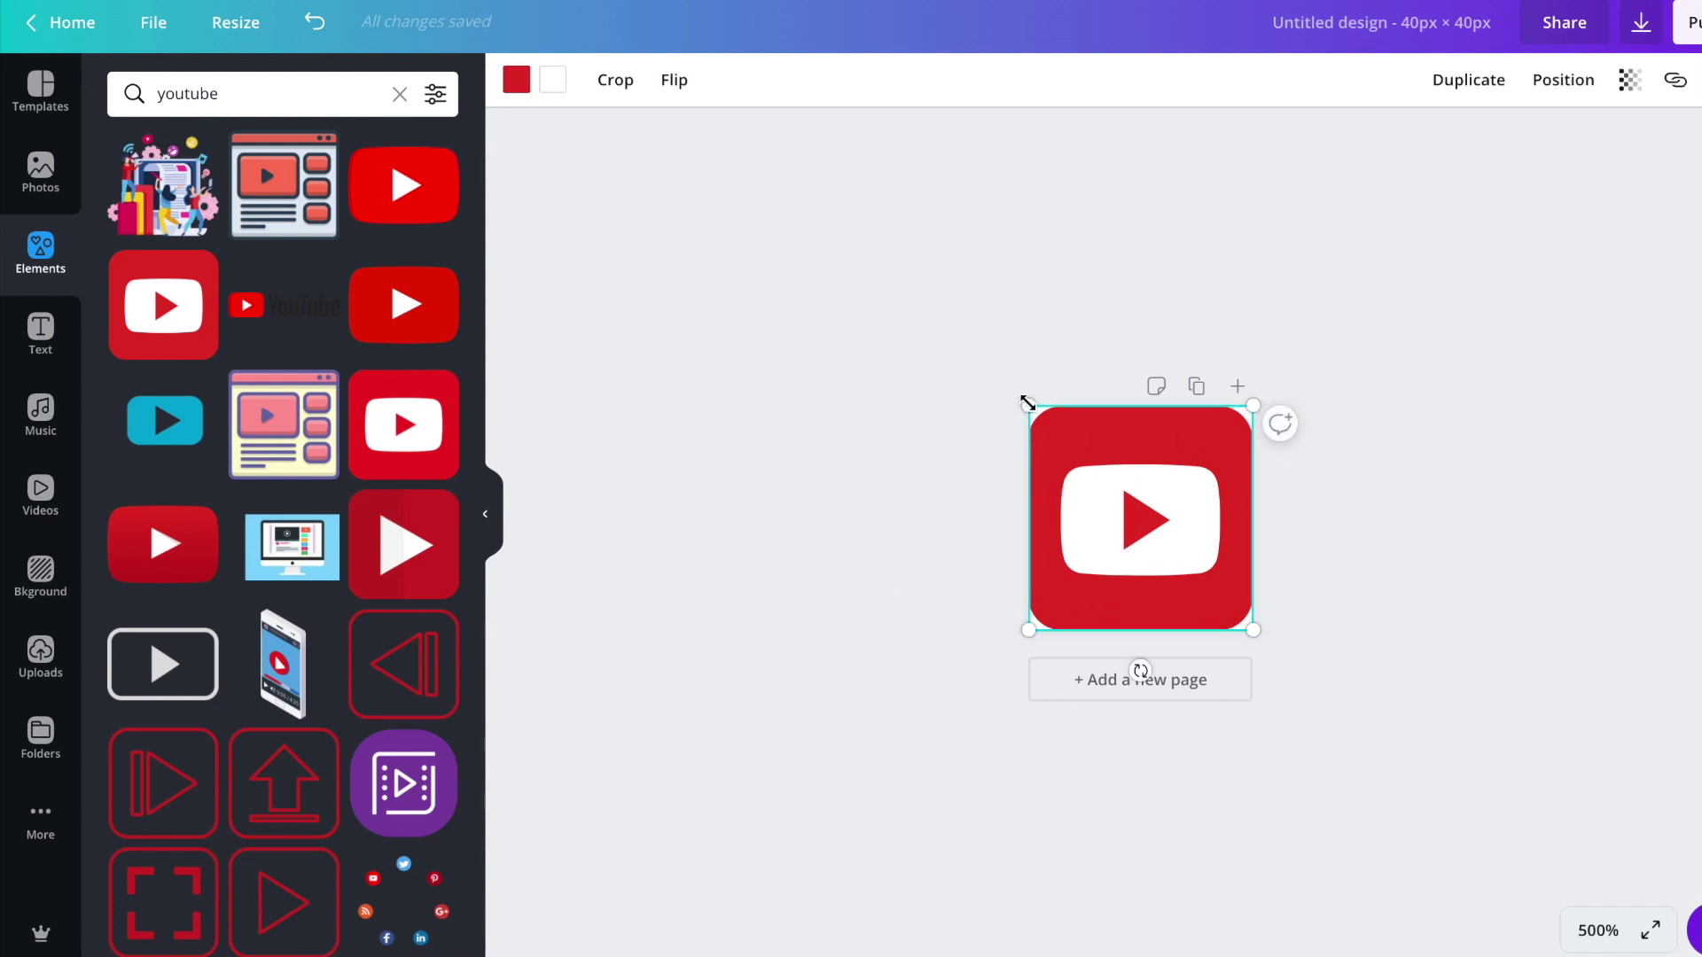
{"action": "left_click_drag", "start_coordinate": [1027, 404], "coordinate": [999, 444]}
{"action": "left_click", "coordinate": [968, 563]}
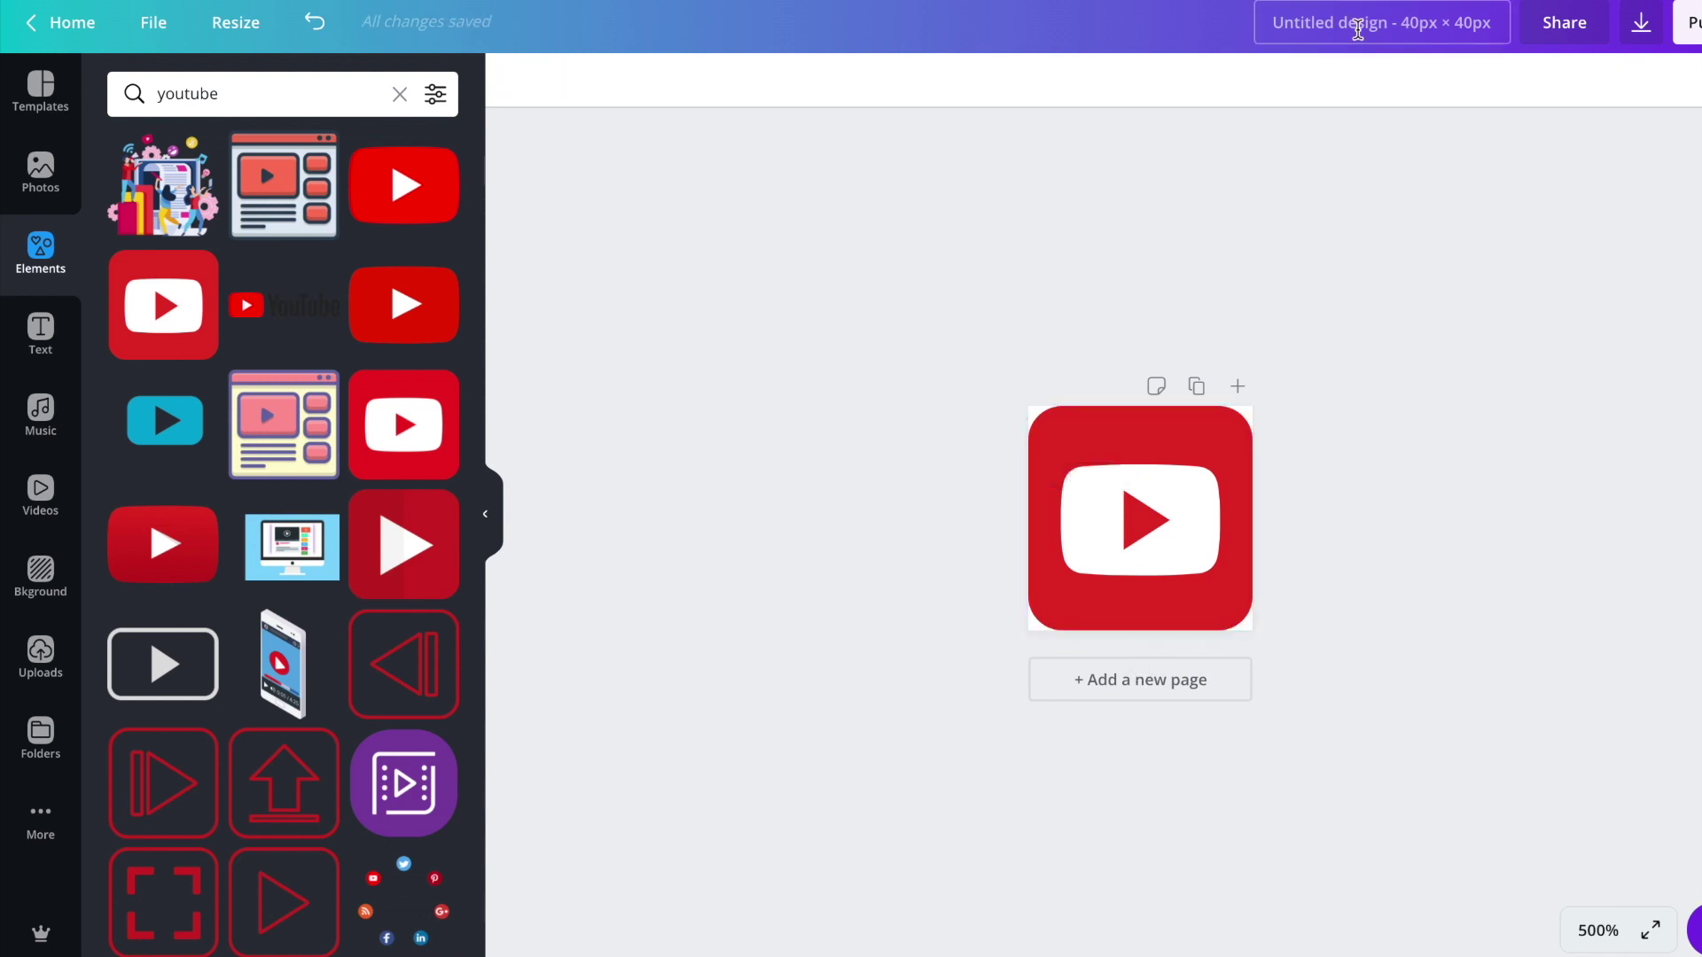
Step: Rename the design 'youtube', save it, and set up its PNG download
{"action": "left_click", "coordinate": [1357, 28]}
{"action": "type", "text": "youtube"}
{"action": "left_click", "coordinate": [1367, 398]}
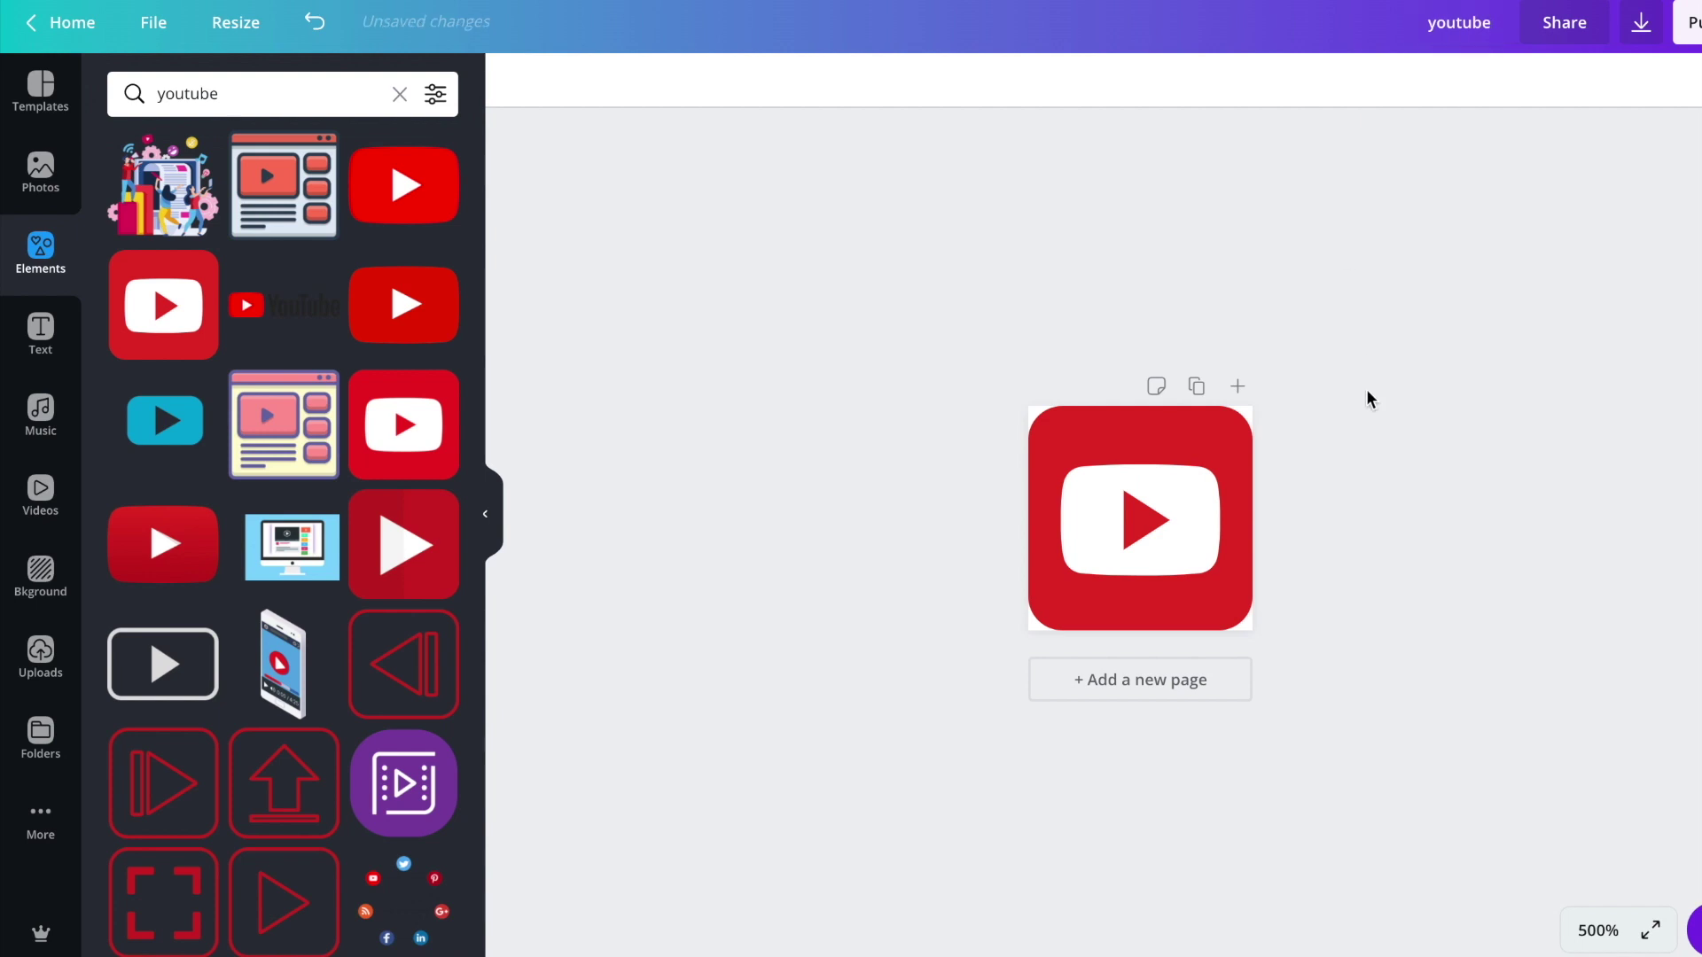
{"action": "left_click", "coordinate": [141, 22]}
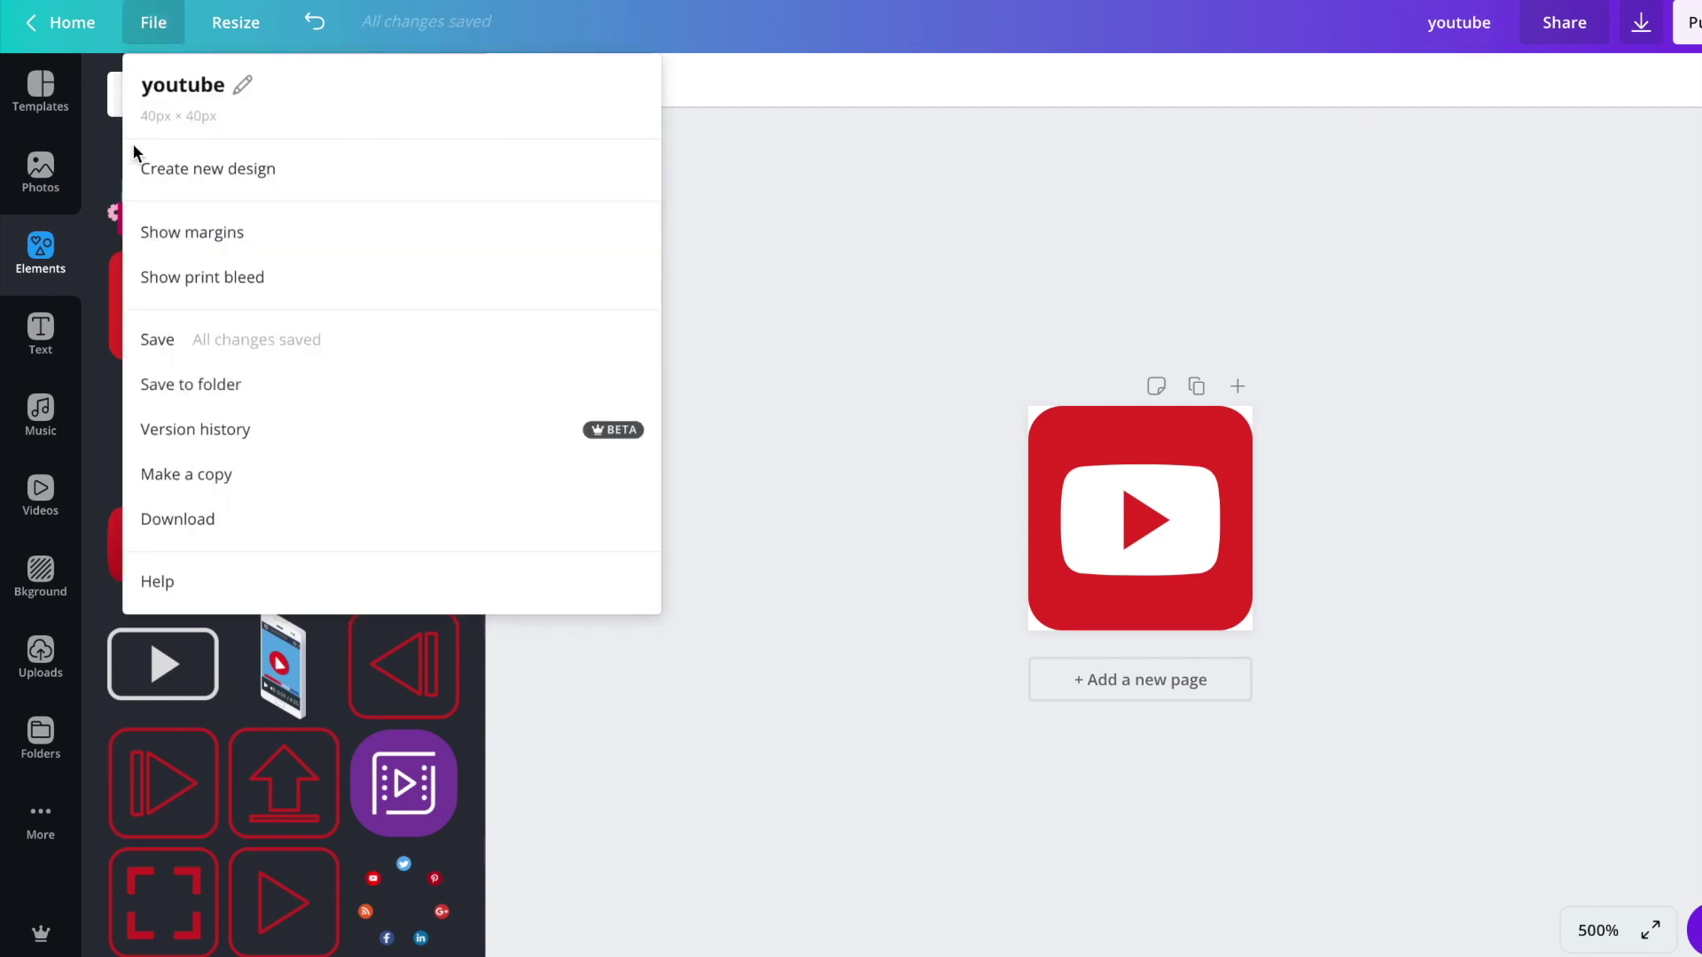
{"action": "left_click", "coordinate": [176, 346]}
{"action": "left_click", "coordinate": [1640, 22]}
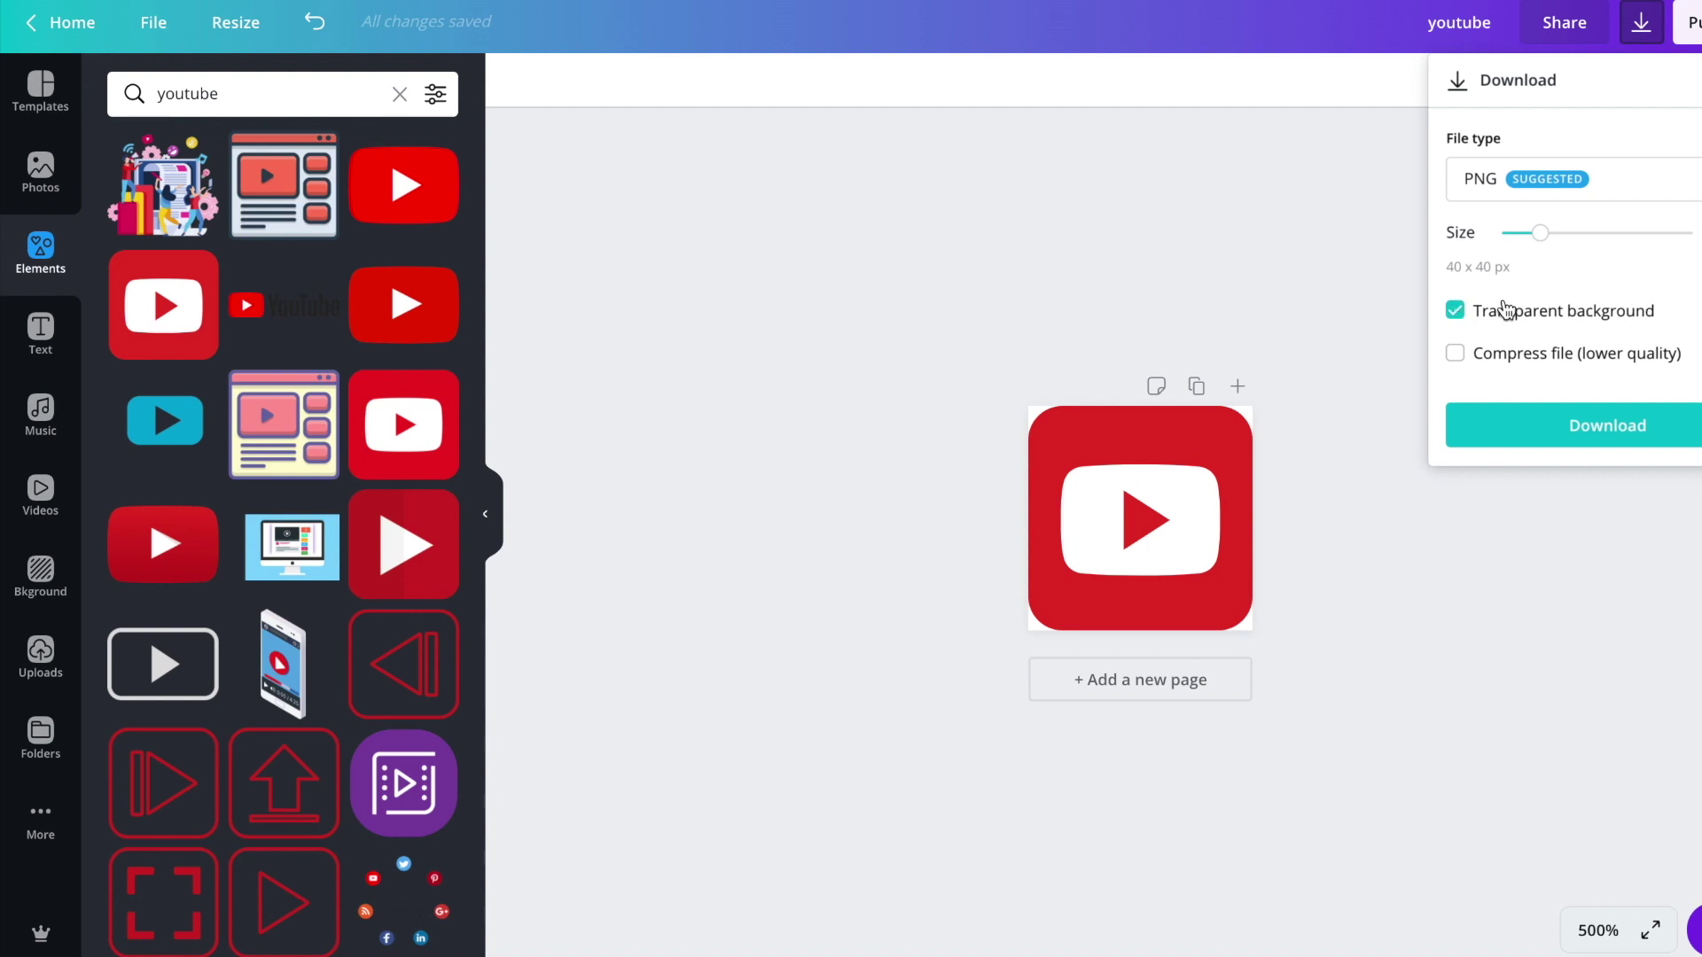
{"action": "left_click", "coordinate": [1541, 446]}
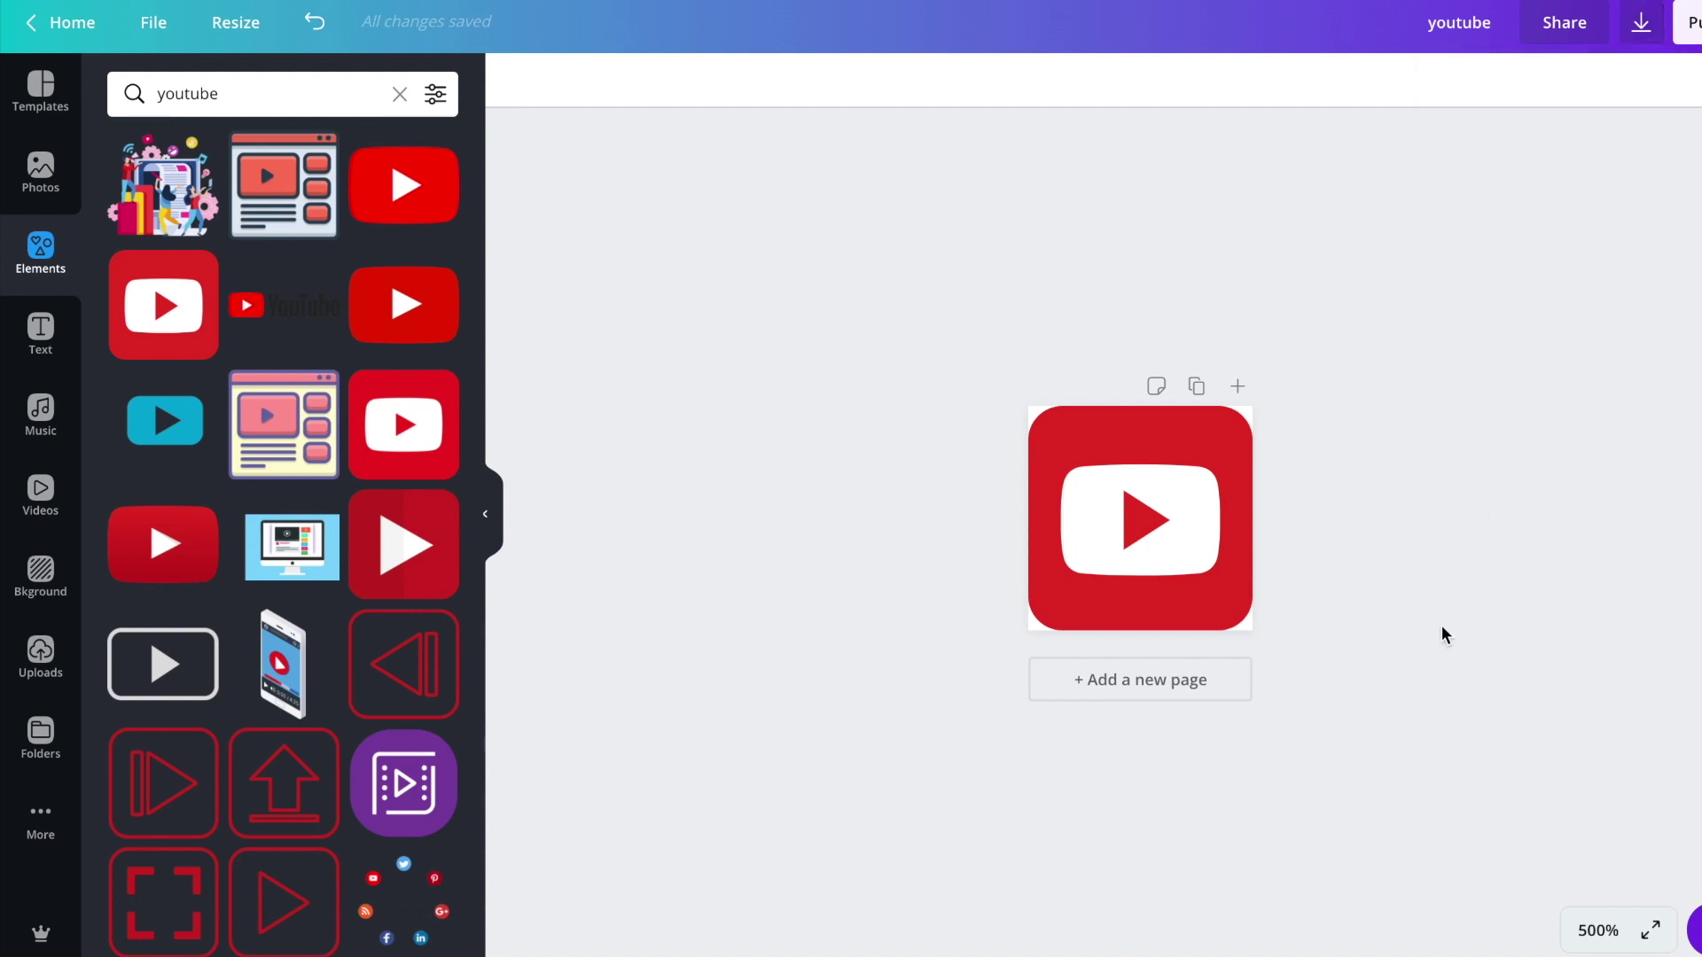
Step: Replace the YouTube logo with the gradient Instagram logo, stretched to fill the page
{"action": "left_click", "coordinate": [1139, 530]}
{"action": "key", "text": "Delete"}
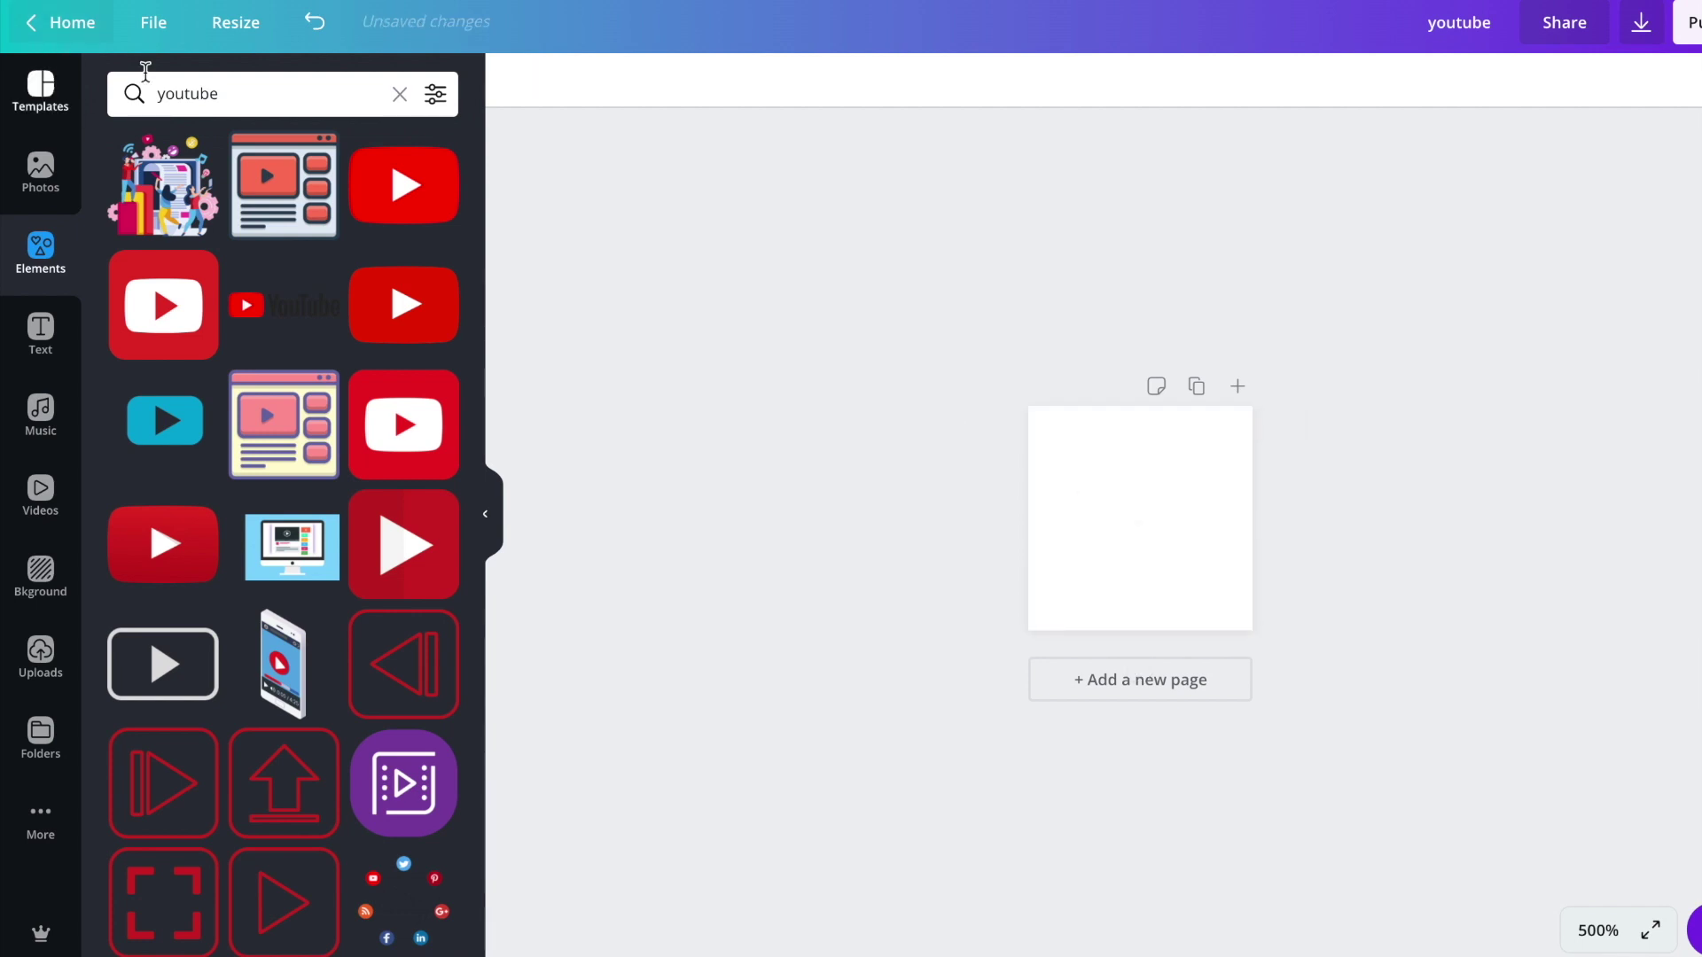
{"action": "left_click", "coordinate": [205, 95]}
{"action": "type", "text": "instagr"}
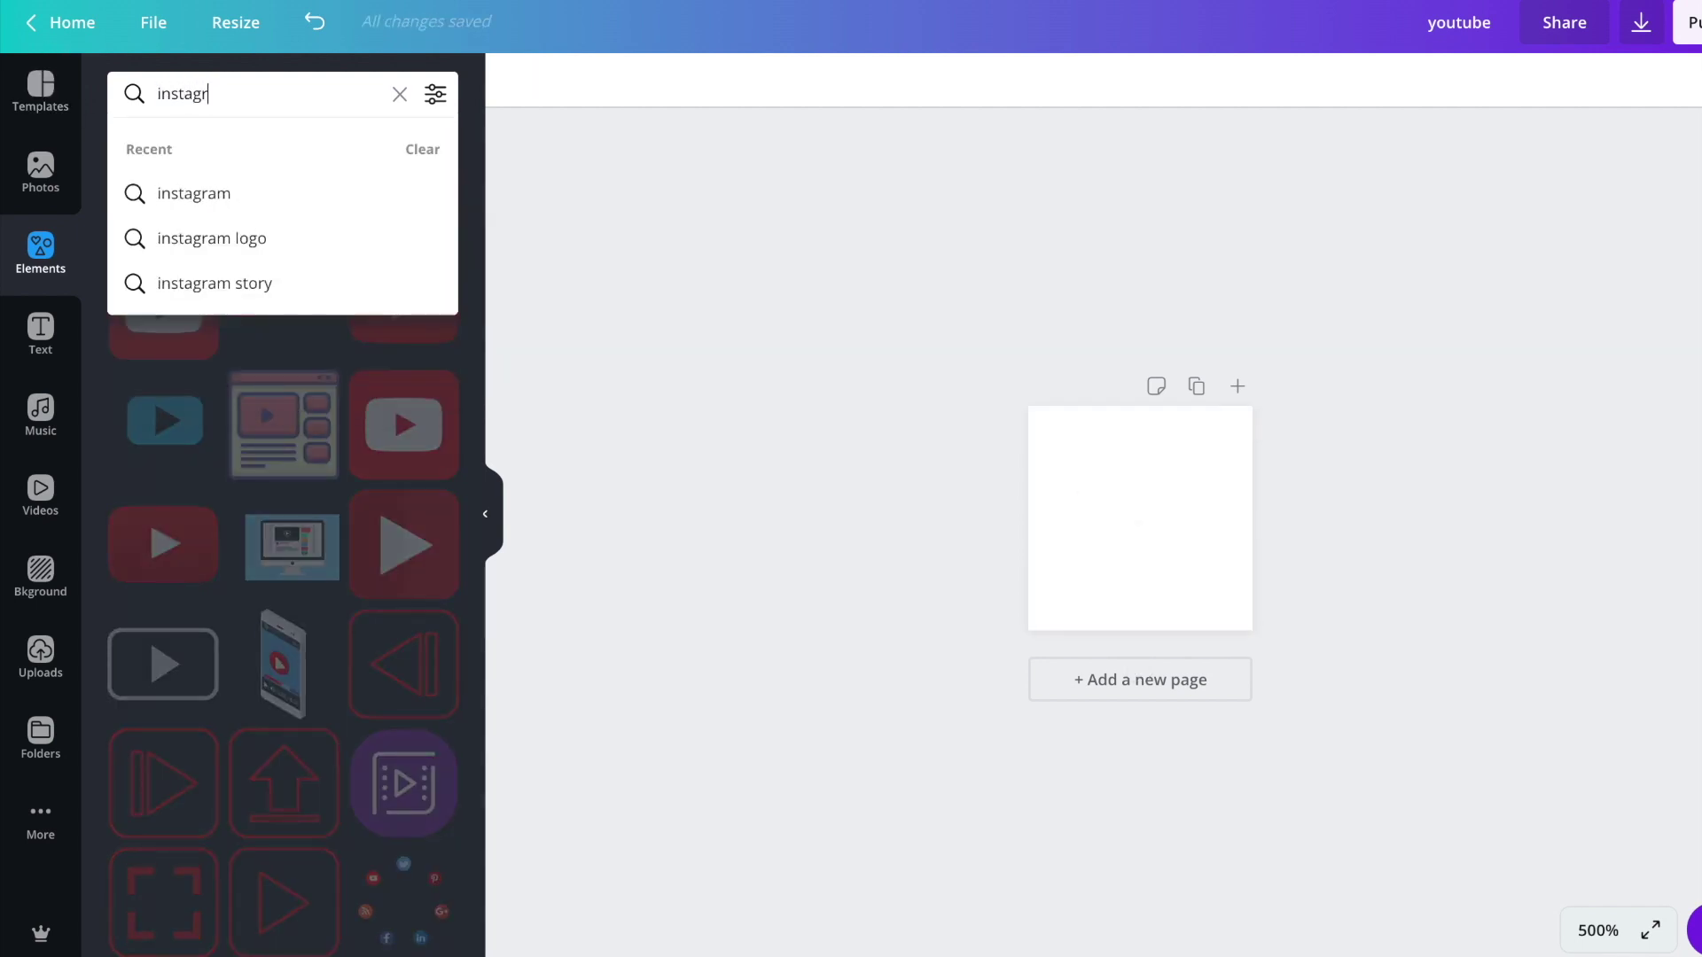
{"action": "left_click", "coordinate": [205, 194]}
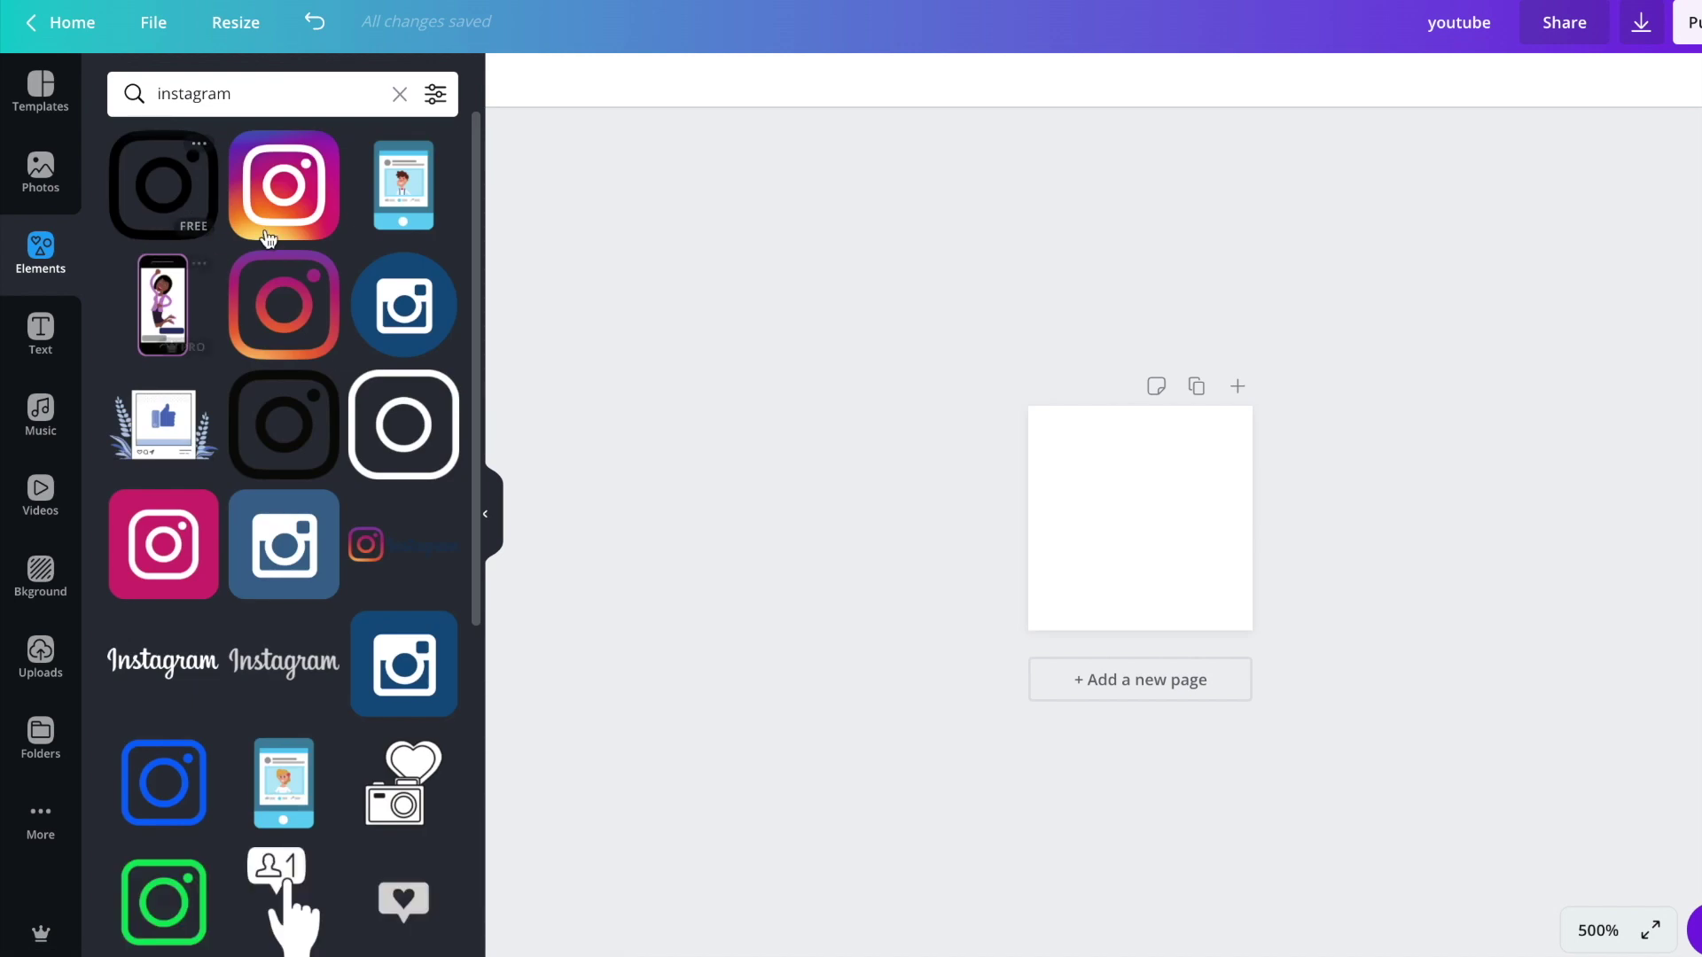
{"action": "left_click", "coordinate": [283, 186]}
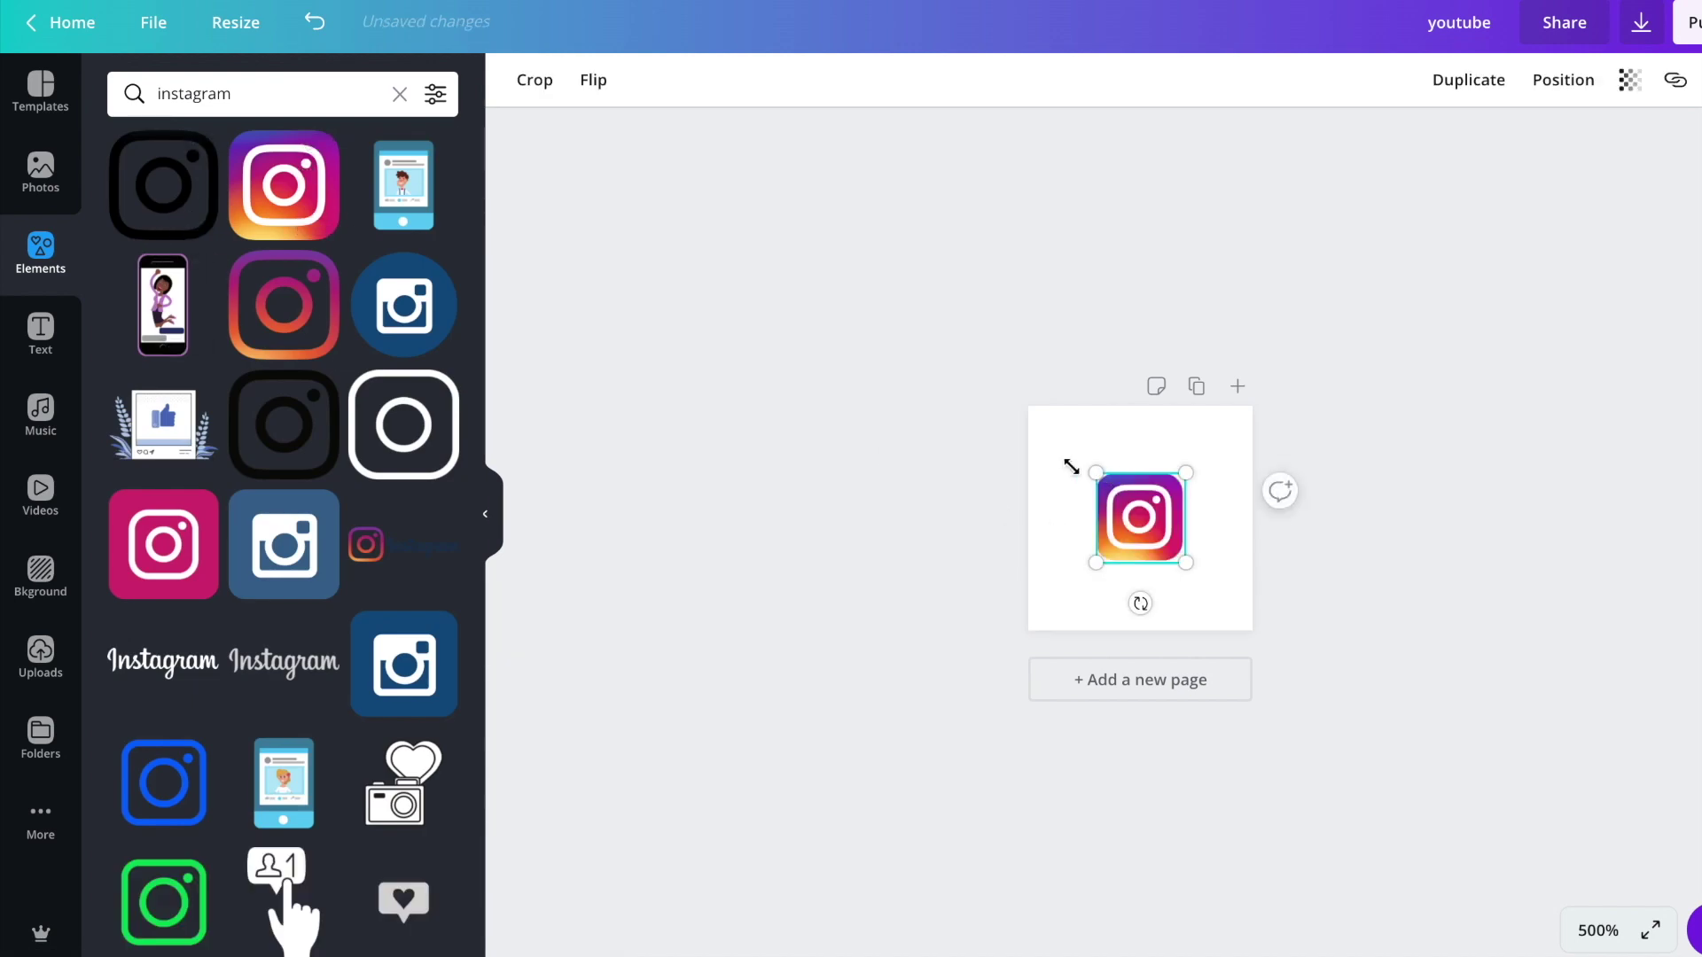
{"action": "left_click_drag", "start_coordinate": [1072, 468], "coordinate": [1007, 427]}
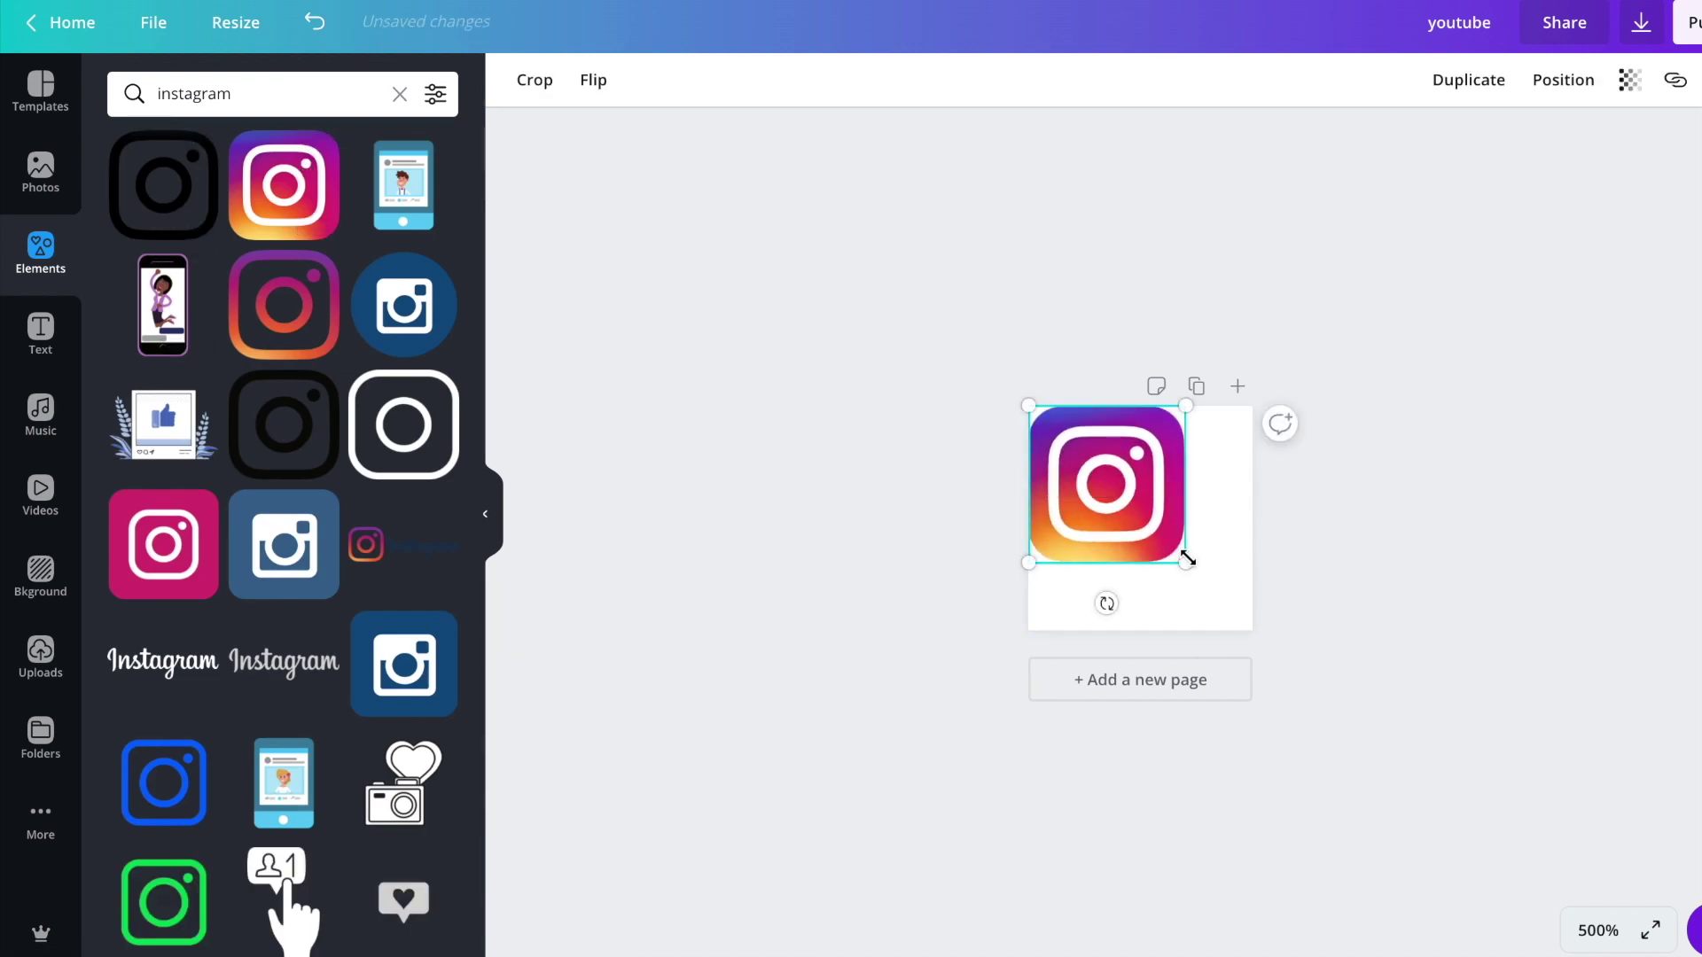
{"action": "left_click_drag", "start_coordinate": [1187, 560], "coordinate": [1251, 628]}
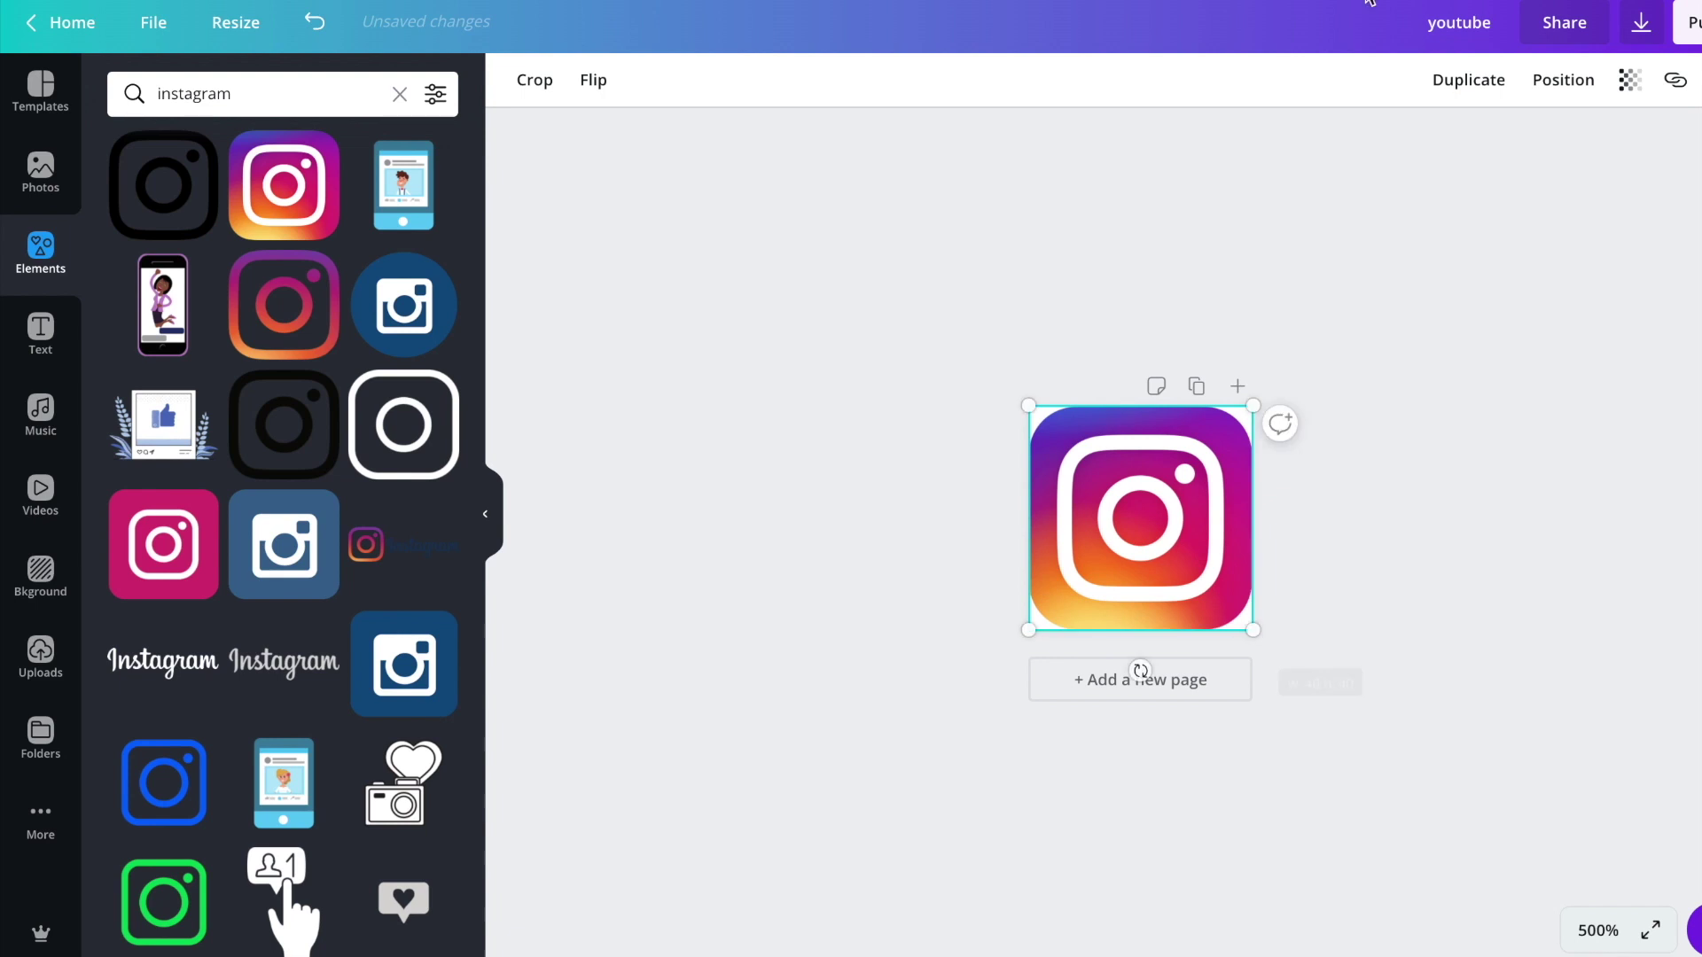
Step: Rename the design 'instagram', save and download it as PNG, then delete the logo
{"action": "left_click", "coordinate": [1453, 16]}
{"action": "type", "text": "instagra"}
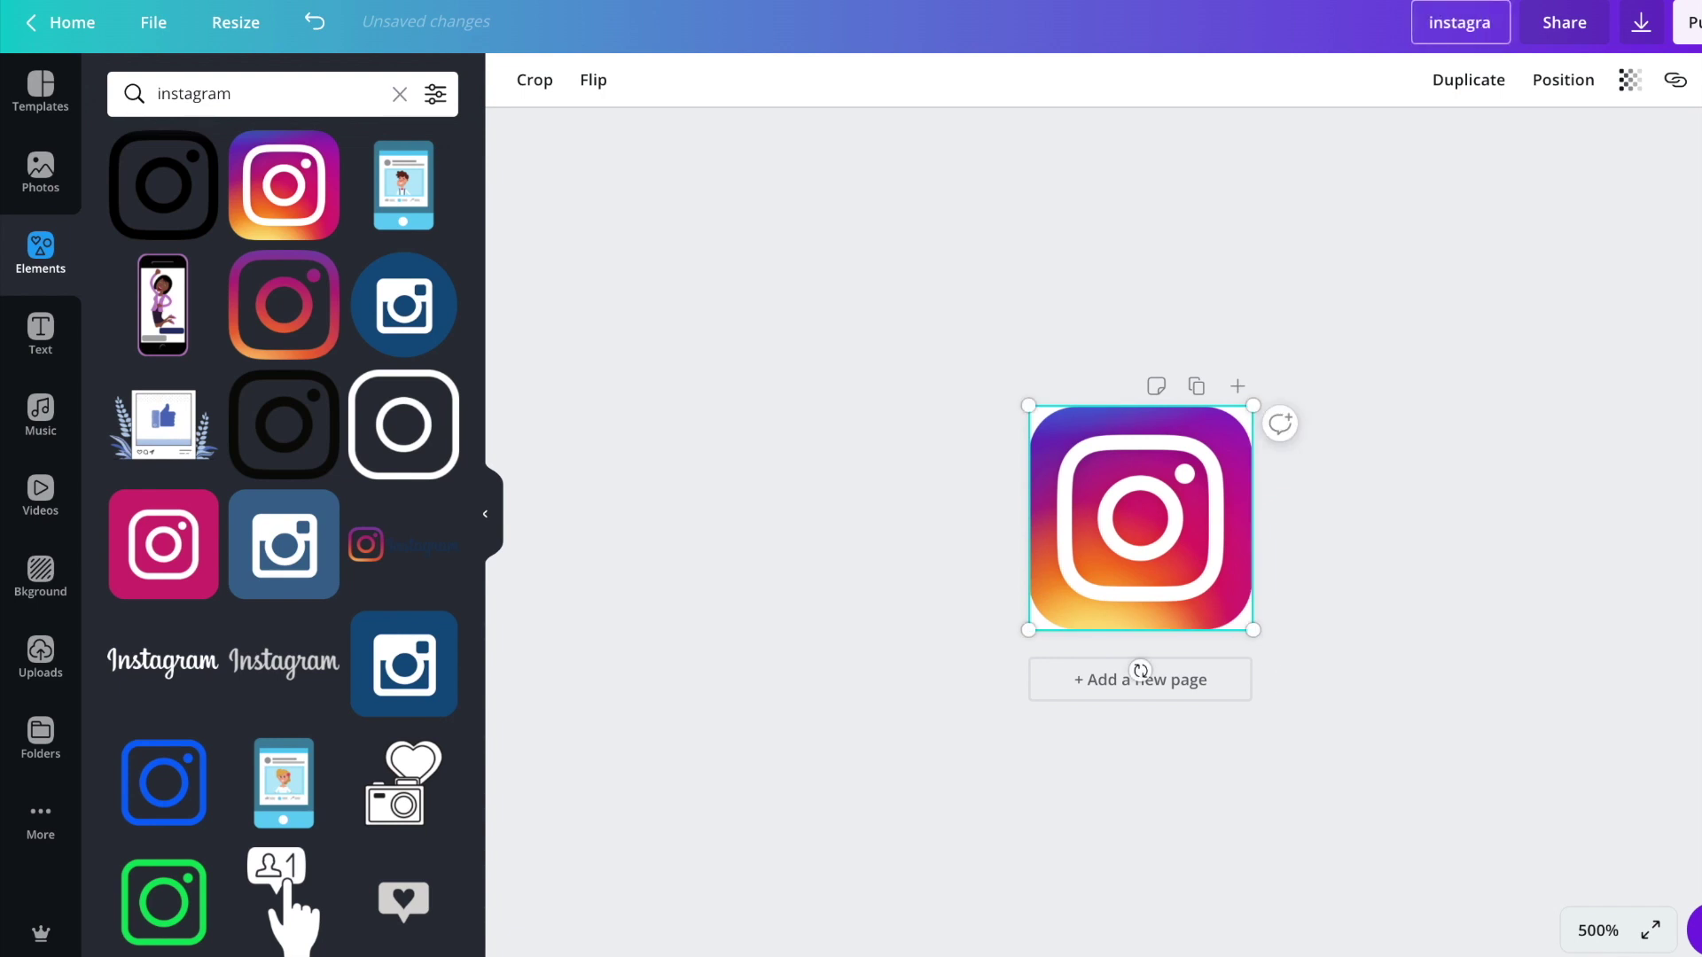
{"action": "type", "text": "m"}
{"action": "left_click", "coordinate": [877, 184]}
{"action": "left_click", "coordinate": [153, 22]}
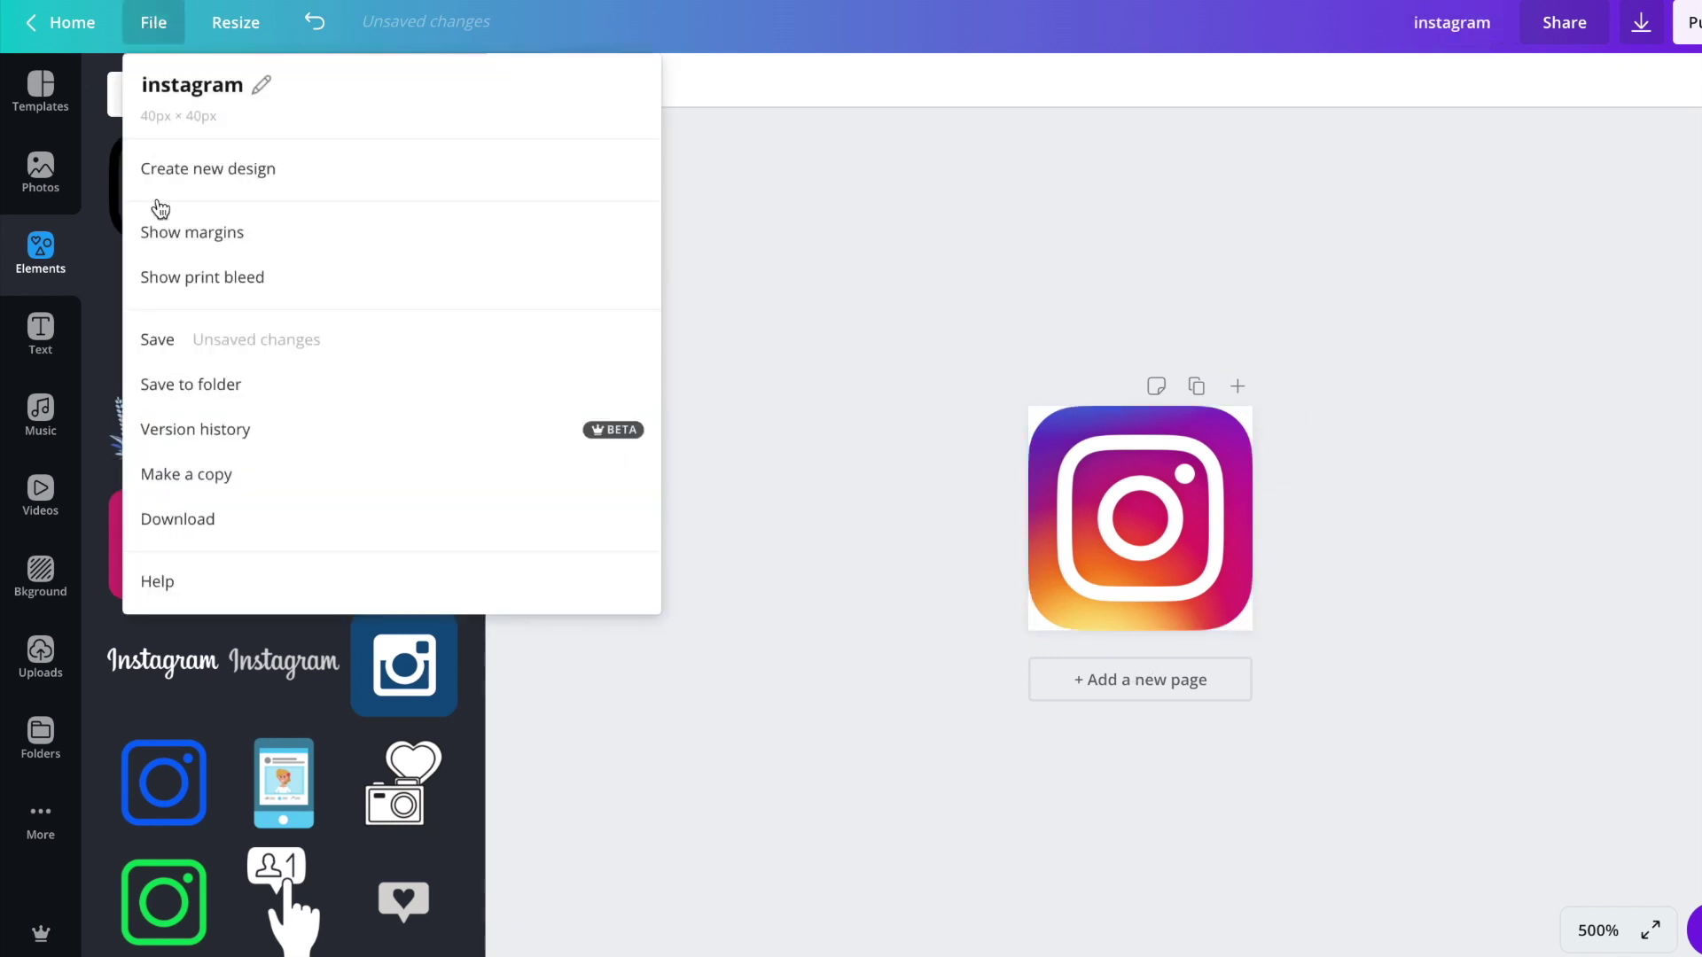
{"action": "left_click", "coordinate": [288, 345]}
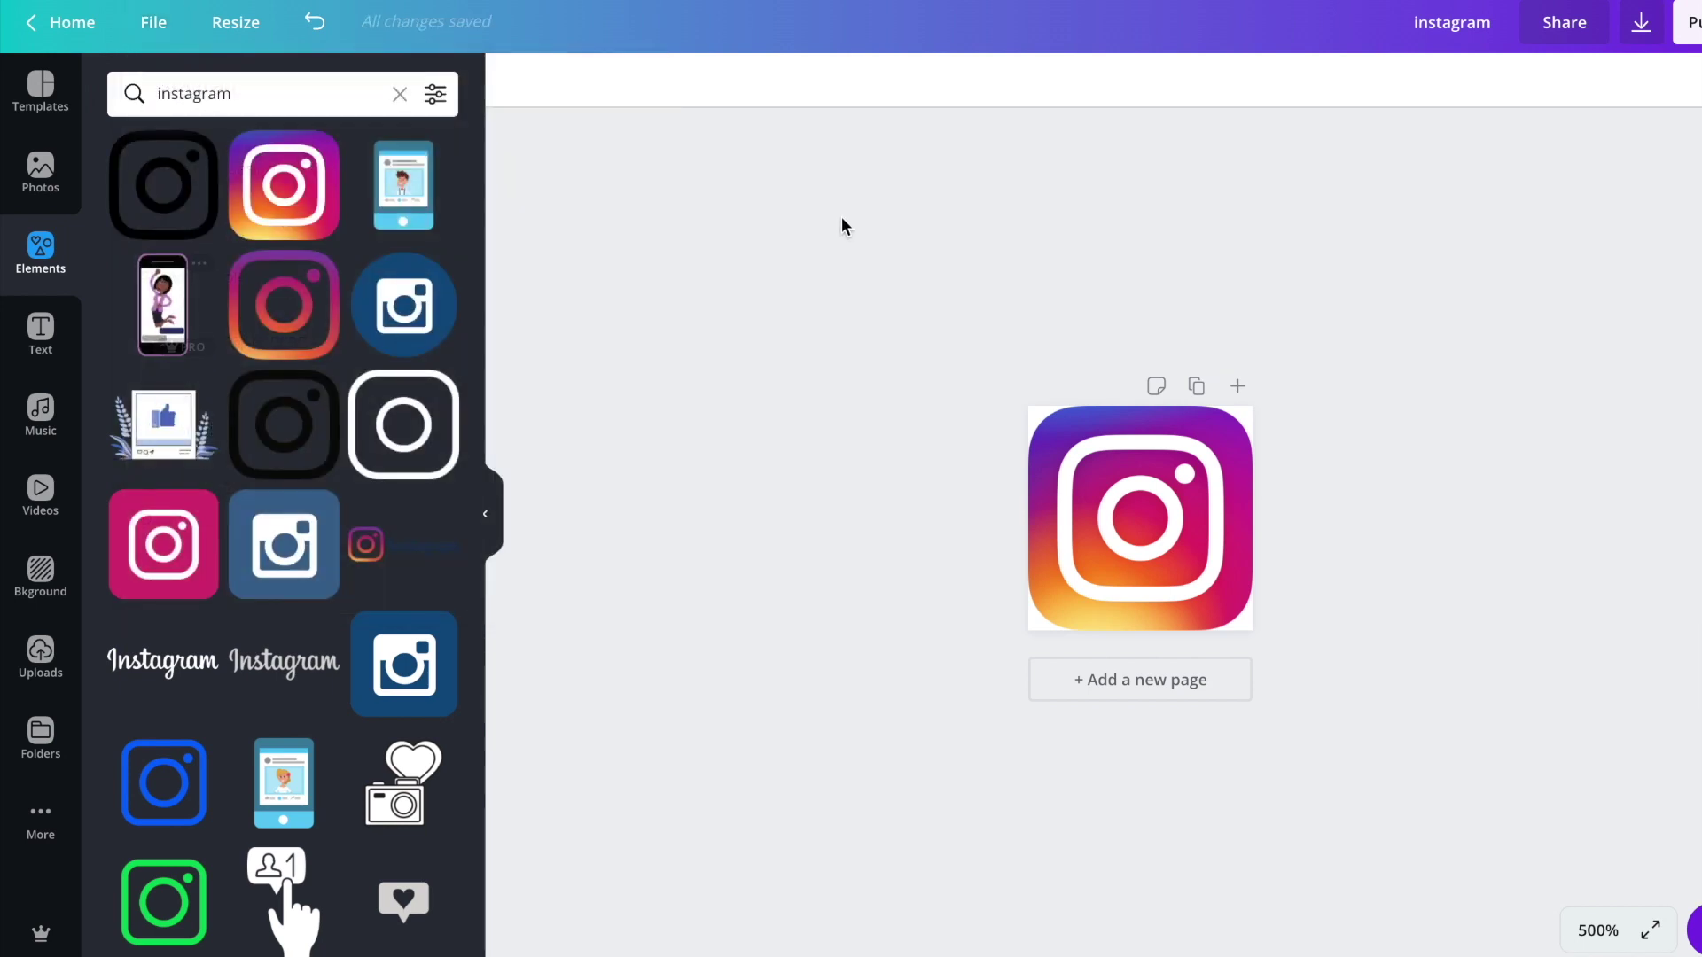
{"action": "left_click", "coordinate": [1622, 24]}
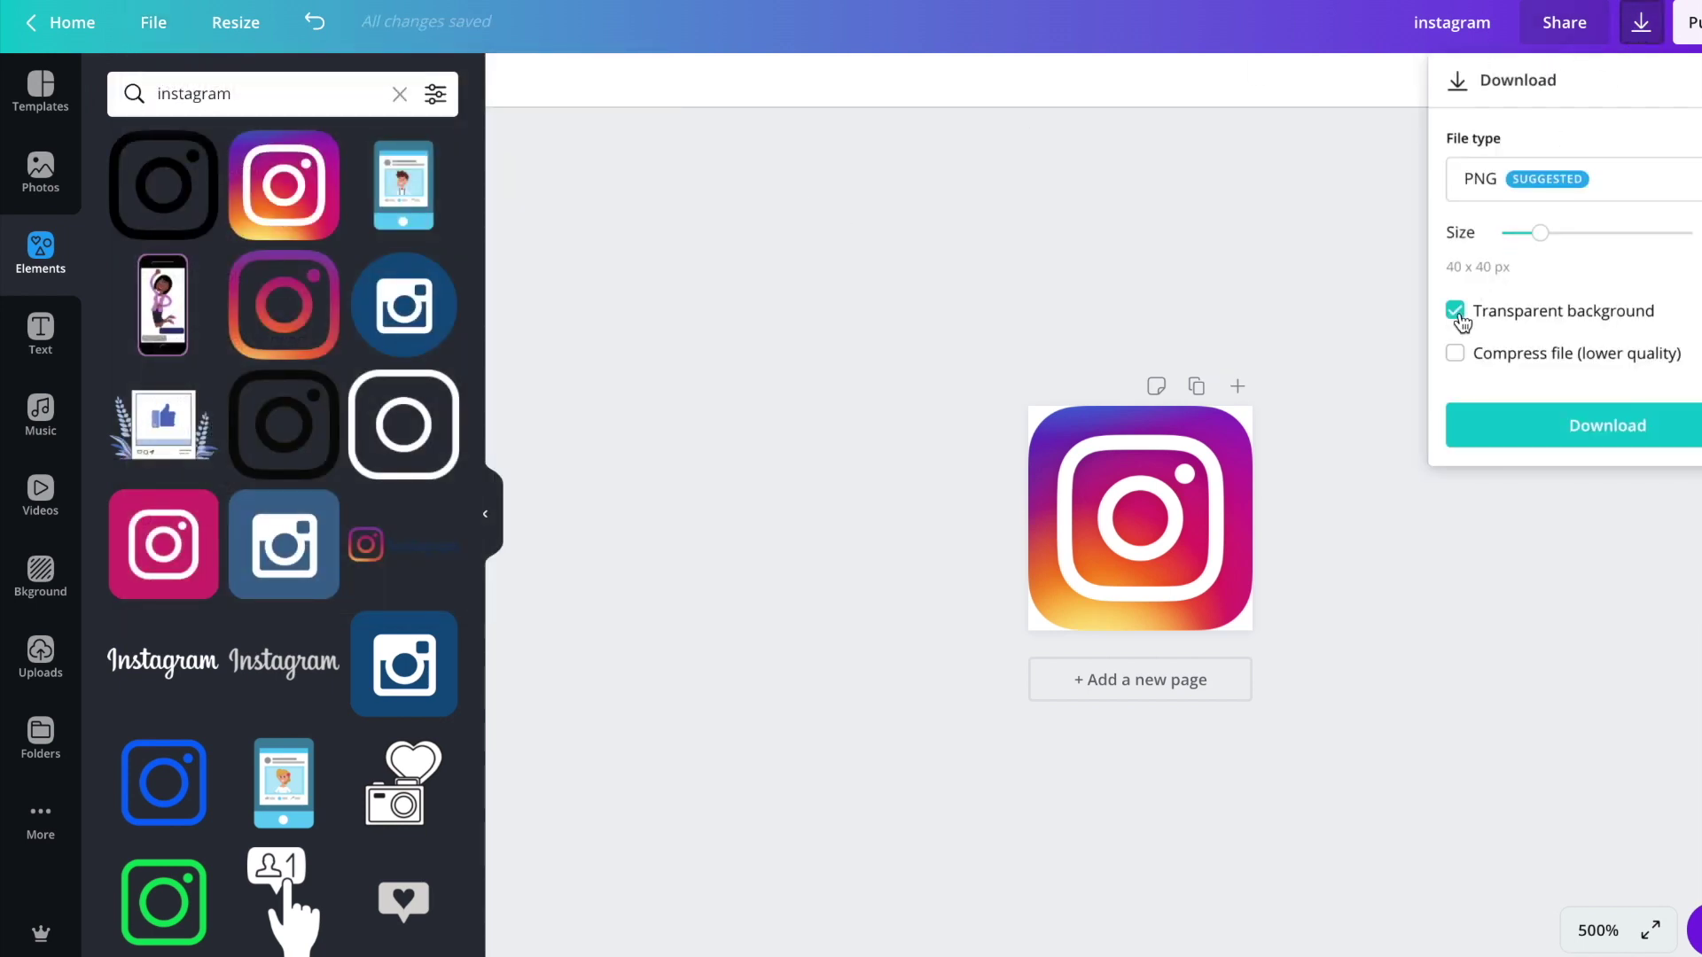
{"action": "left_click", "coordinate": [1558, 599]}
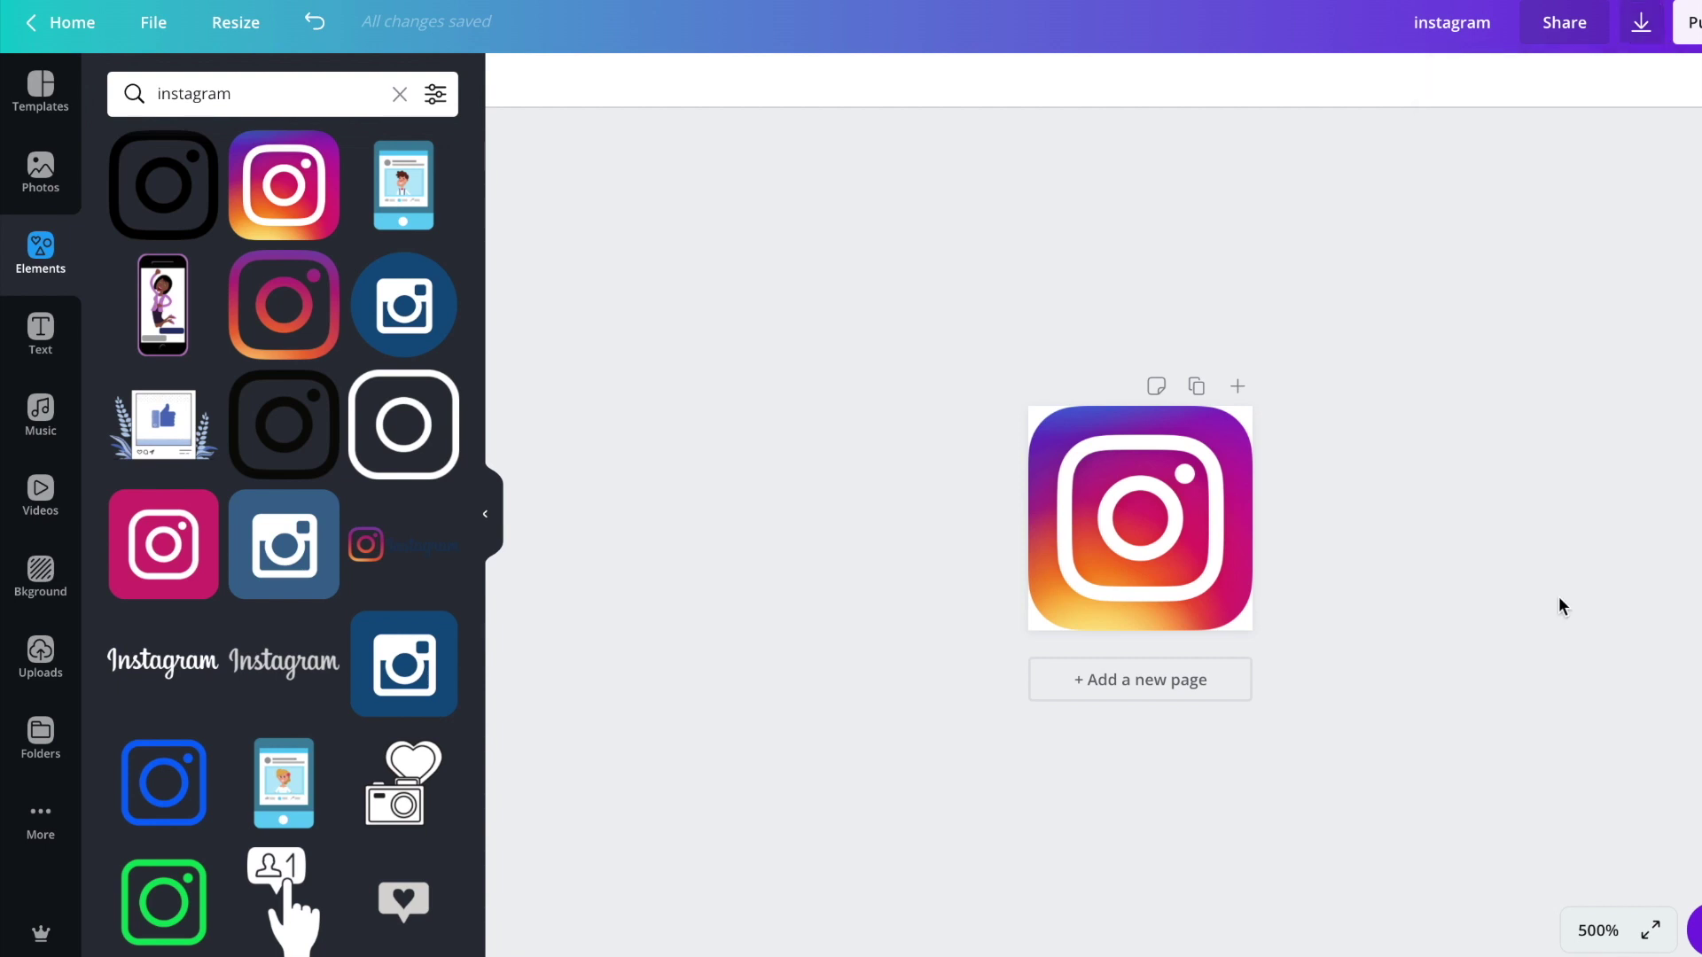
{"action": "left_click", "coordinate": [1181, 530]}
{"action": "key", "text": "Delete"}
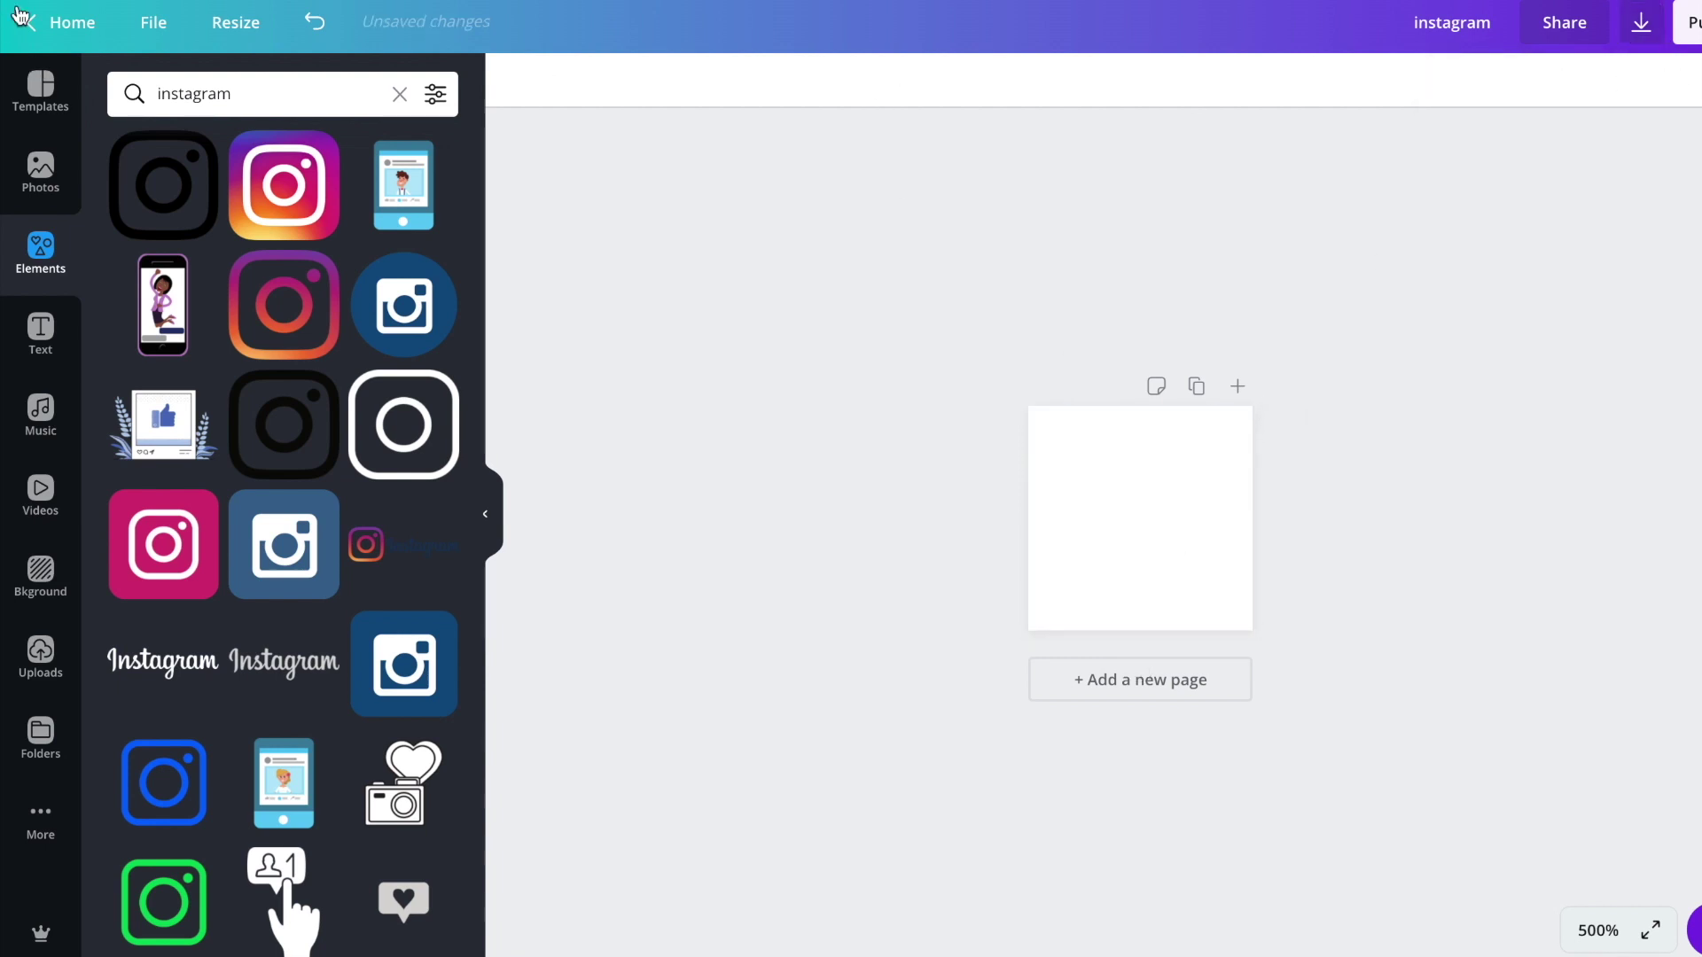
Step: Search elements for 'twitter' and add the blue square Twitter logo, stretched to fill the page
{"action": "left_click", "coordinate": [299, 91]}
{"action": "type", "text": "twiiter"}
{"action": "key", "text": "BackSpace"}
{"action": "key", "text": "BackSpace"}
{"action": "key", "text": "BackSpace"}
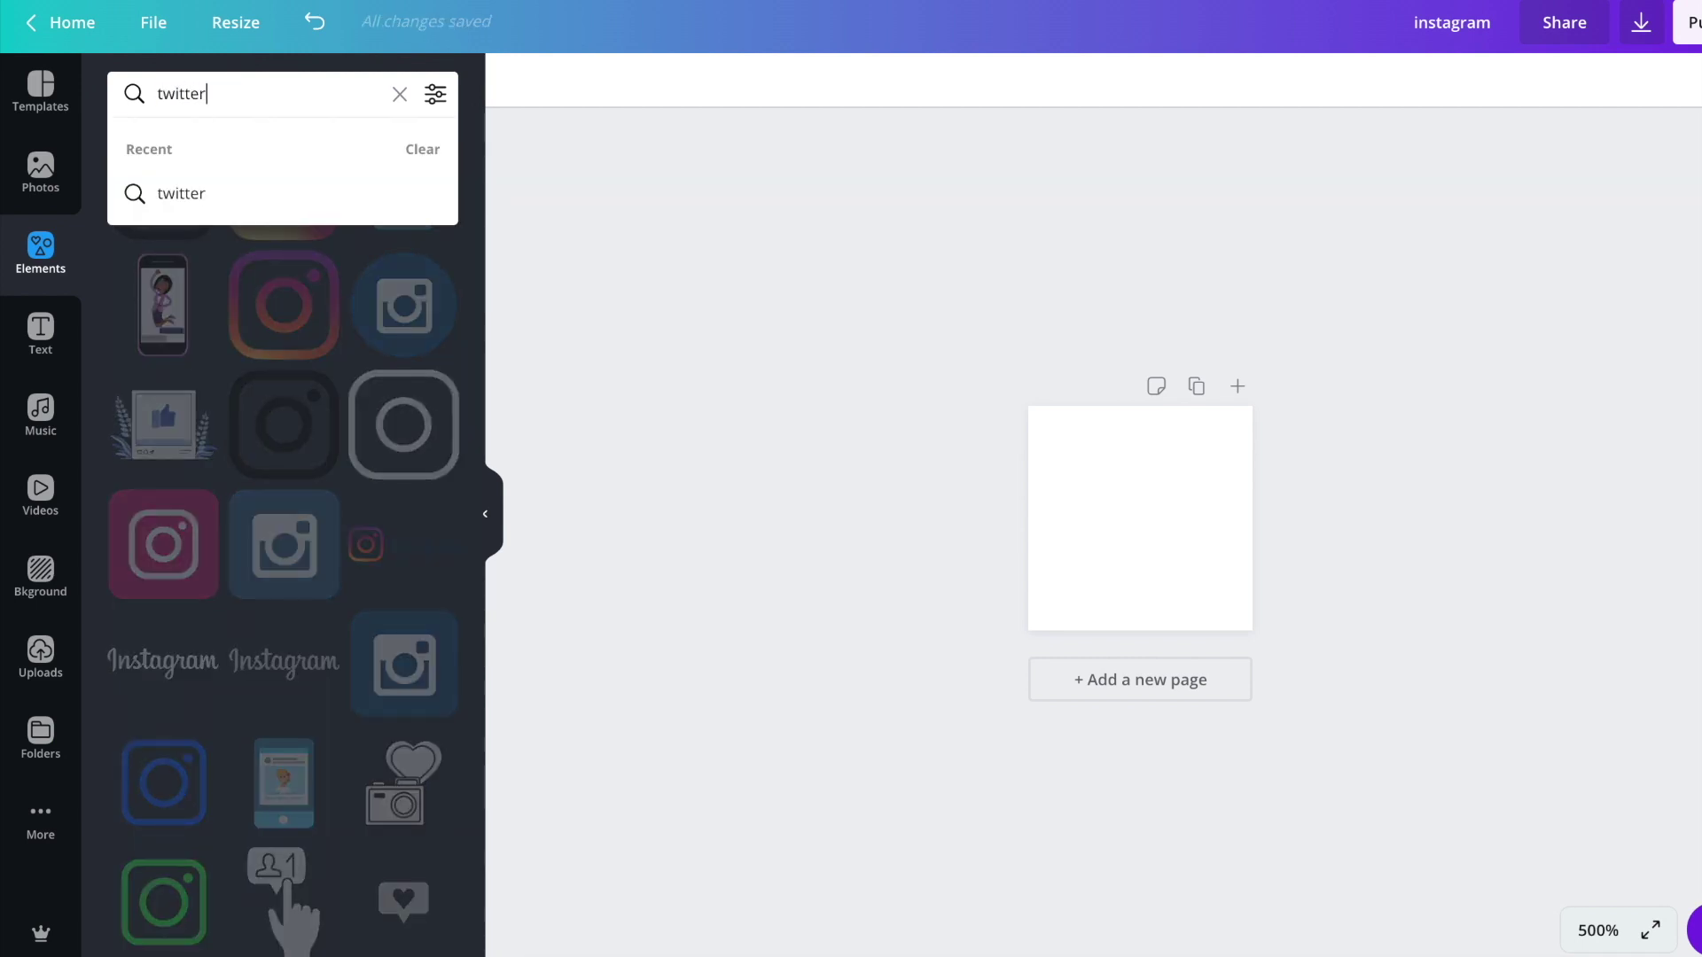
{"action": "type", "text": "tter"}
{"action": "key", "text": "Return"}
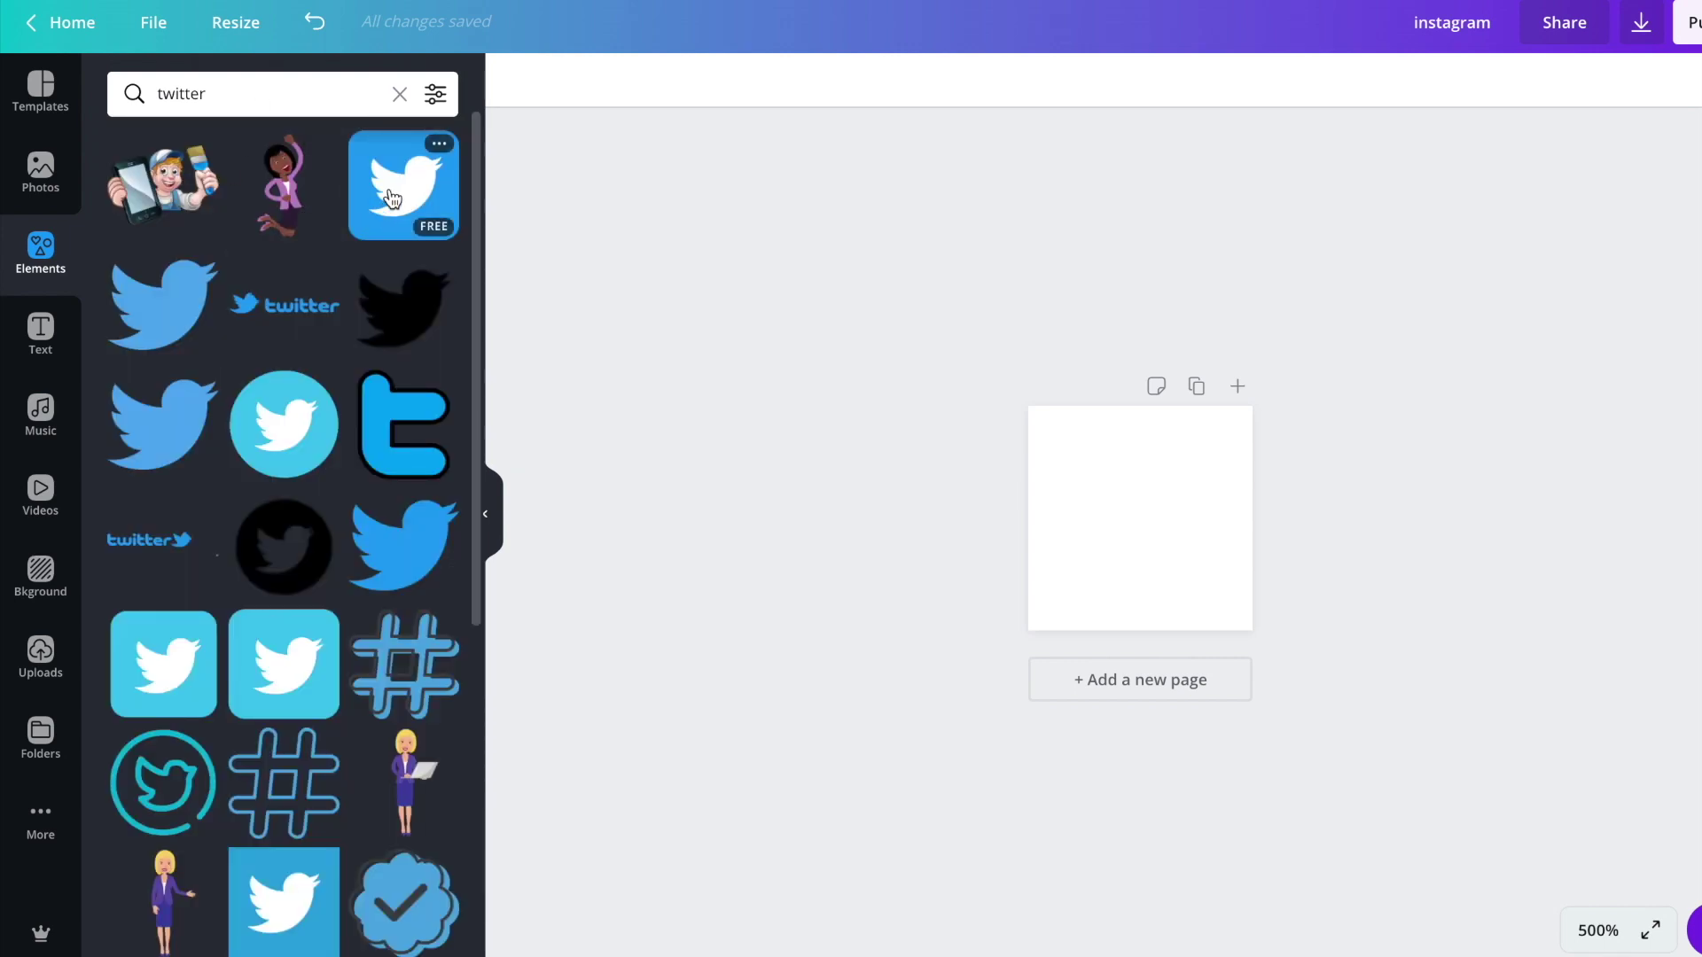
{"action": "left_click", "coordinate": [391, 198]}
{"action": "left_click_drag", "start_coordinate": [1096, 475], "coordinate": [1011, 417]}
{"action": "left_click_drag", "start_coordinate": [1188, 562], "coordinate": [1252, 630]}
Step: Rename the design 'twitter', save it, and download it as a transparent-background PNG
{"action": "left_click", "coordinate": [1458, 29]}
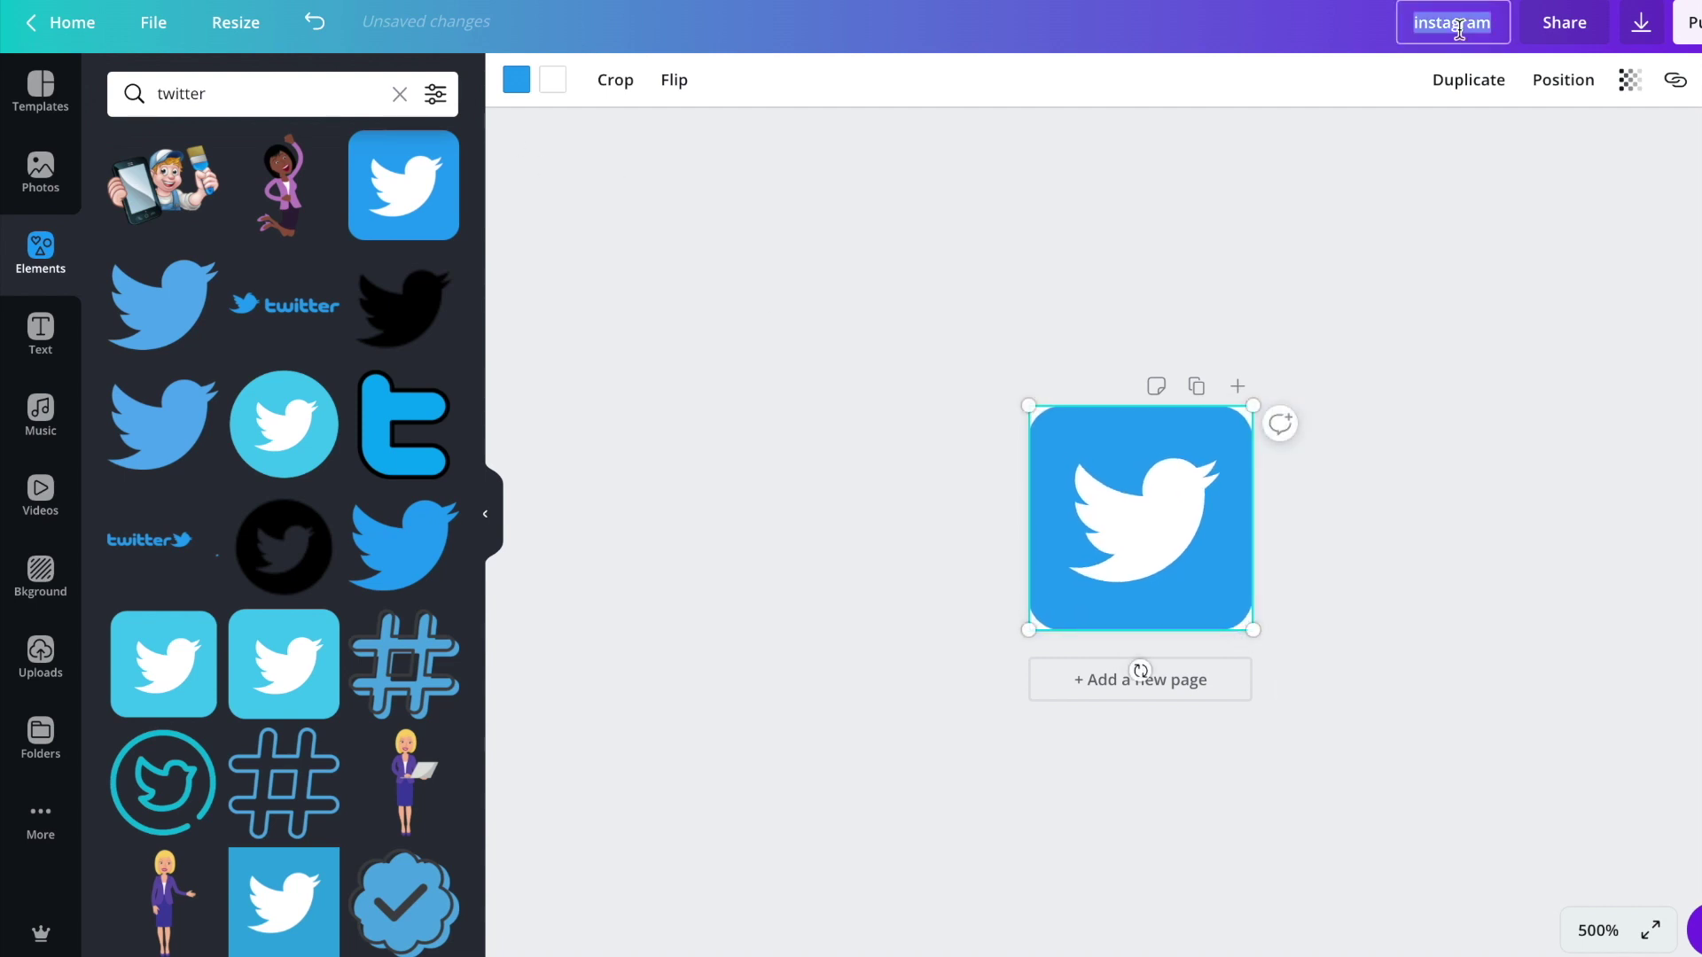
{"action": "type", "text": "twitter"}
{"action": "left_click", "coordinate": [174, 91]}
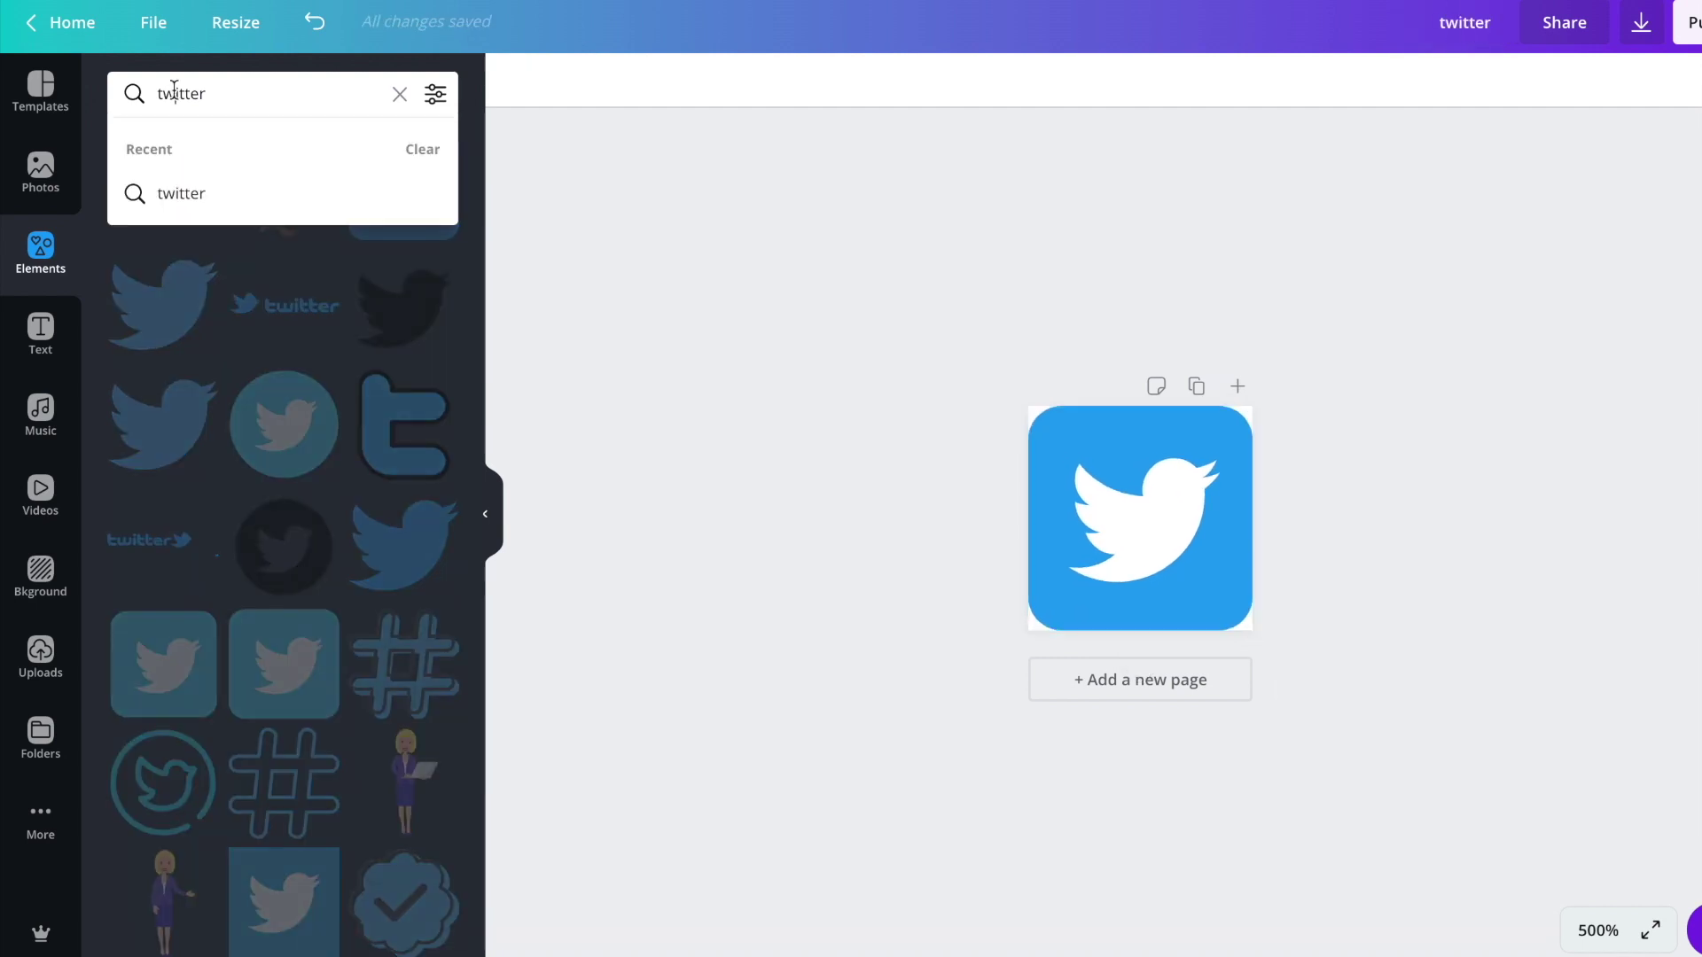
{"action": "left_click", "coordinate": [154, 22]}
{"action": "left_click", "coordinate": [200, 341]}
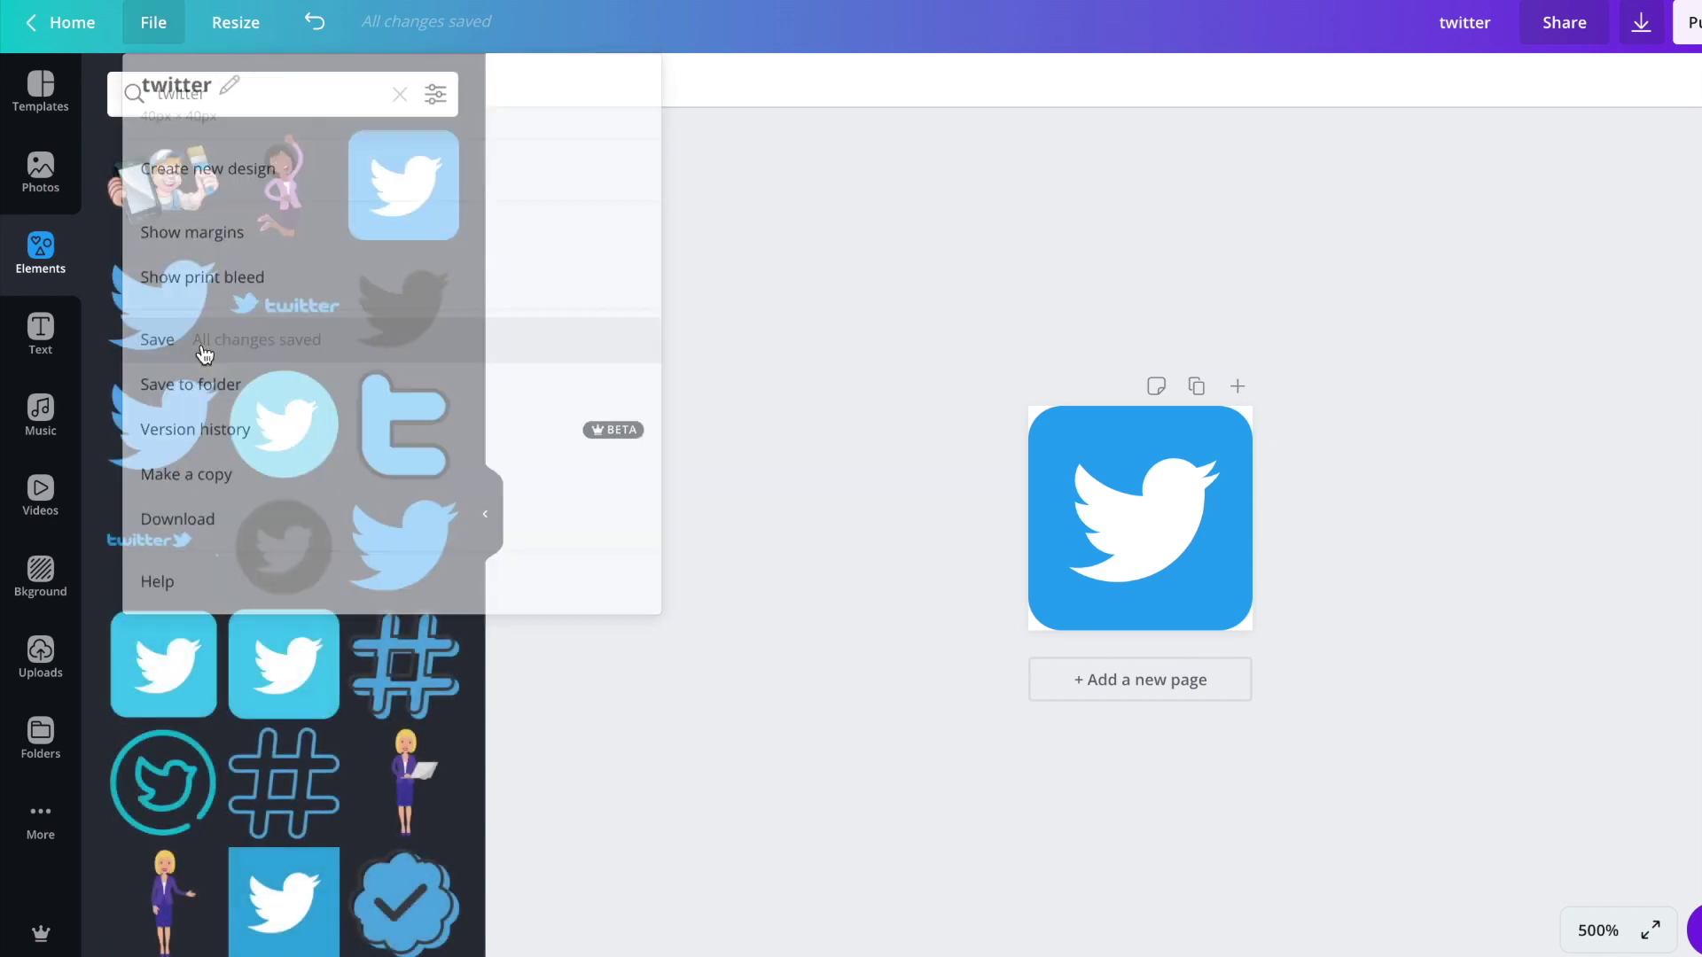
{"action": "left_click", "coordinate": [1641, 31]}
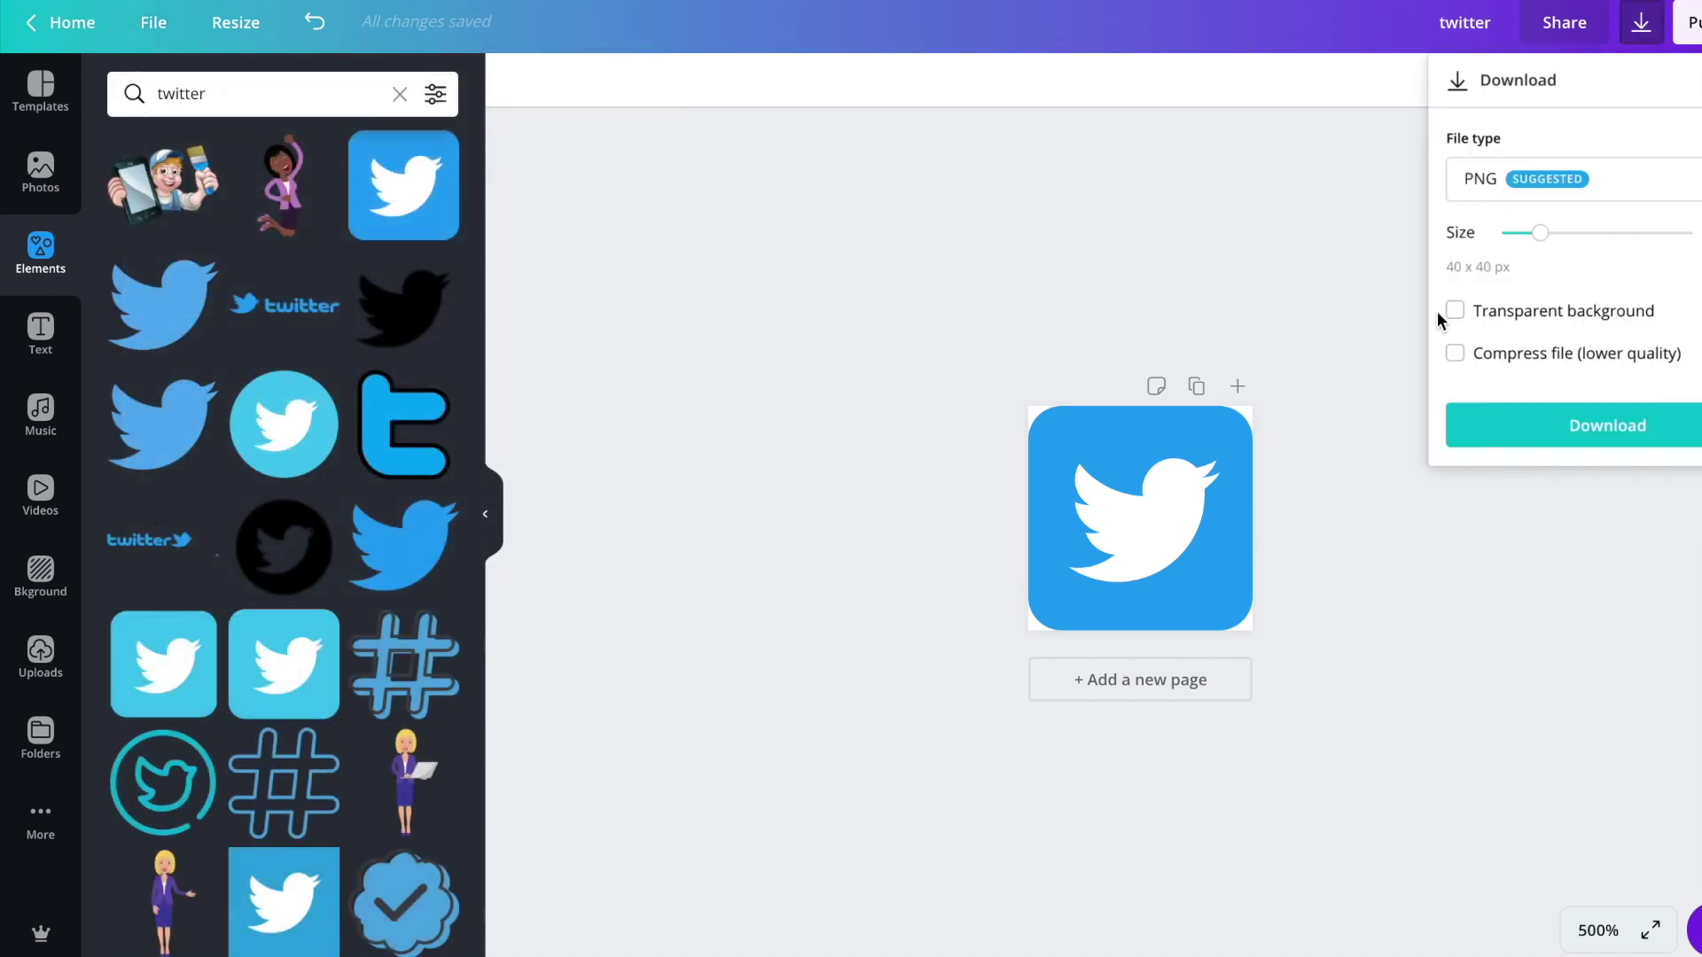
{"action": "left_click", "coordinate": [1455, 310]}
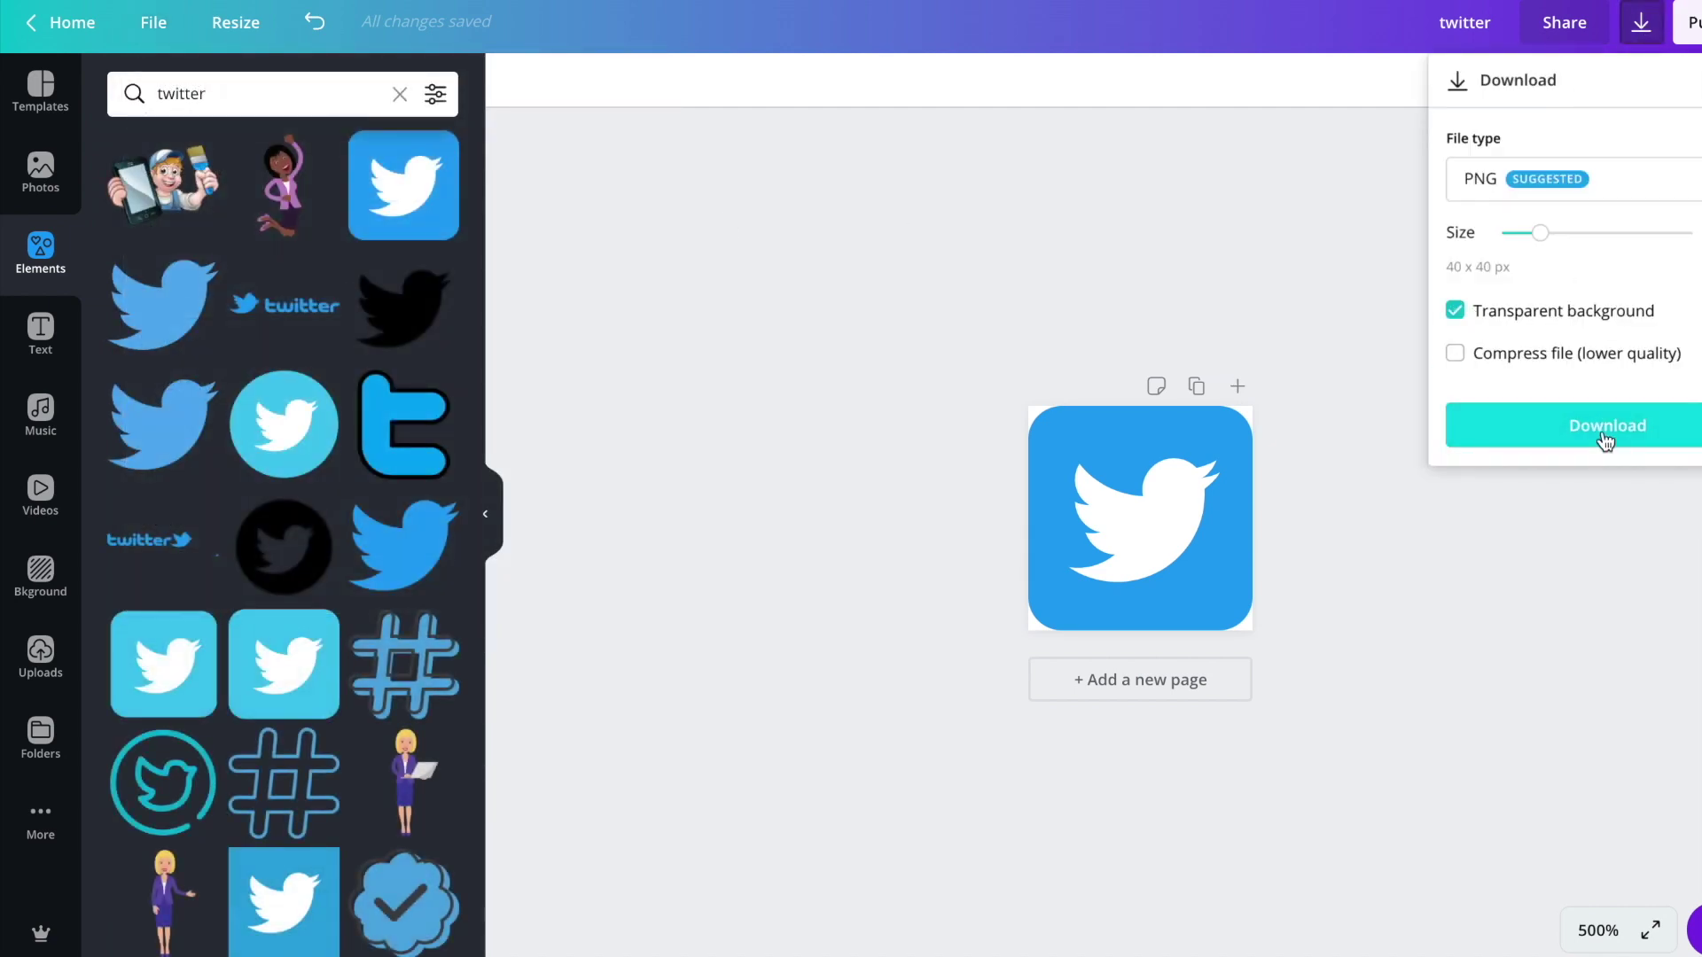
{"action": "left_click", "coordinate": [596, 230]}
Step: Search Canva elements for 'imd', delete the Twitter icon, and add the black IMDb logo
{"action": "left_click", "coordinate": [222, 88]}
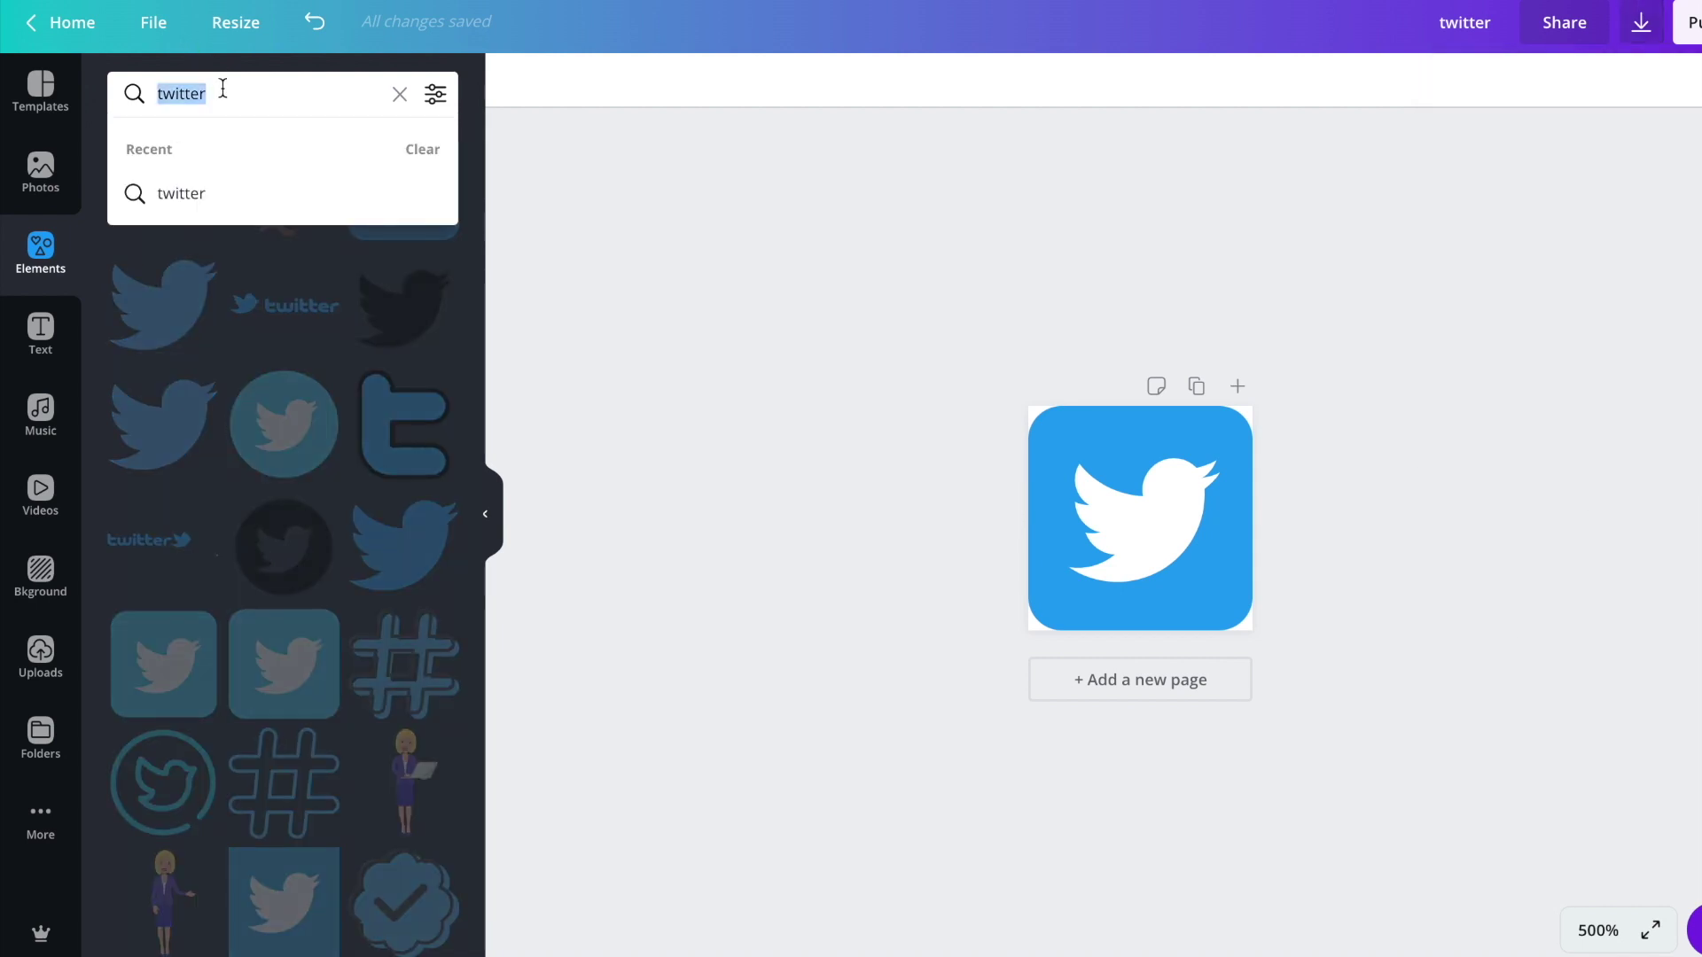
{"action": "type", "text": "imdb"}
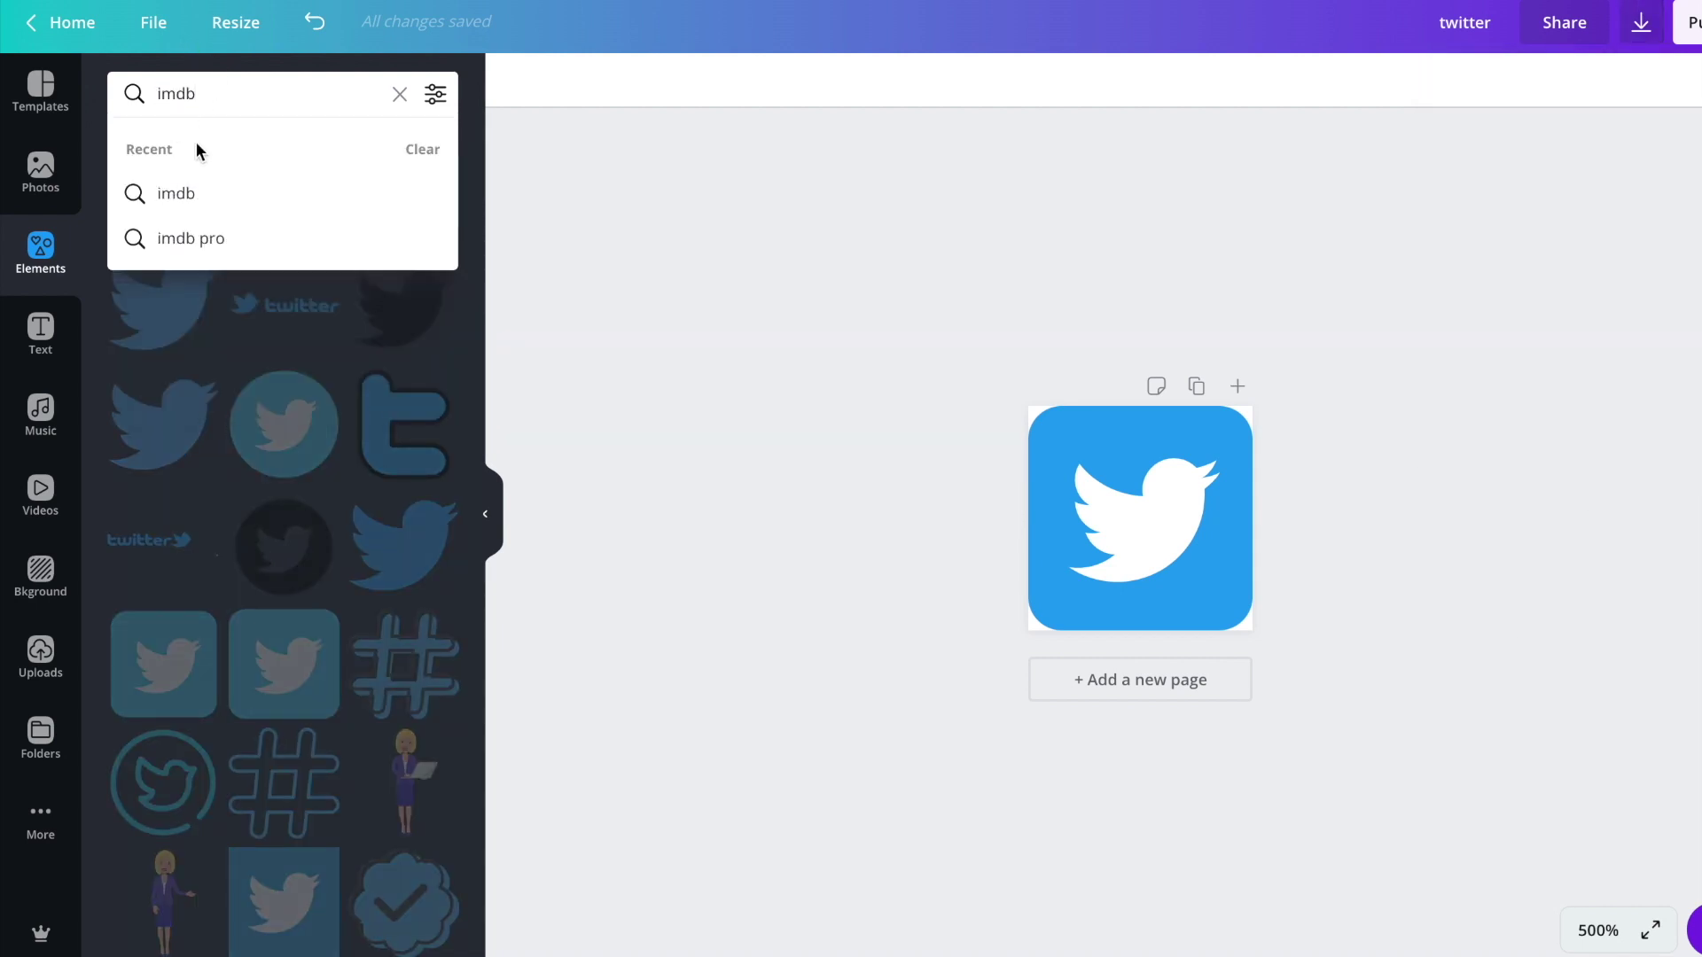
{"action": "left_click", "coordinate": [205, 195]}
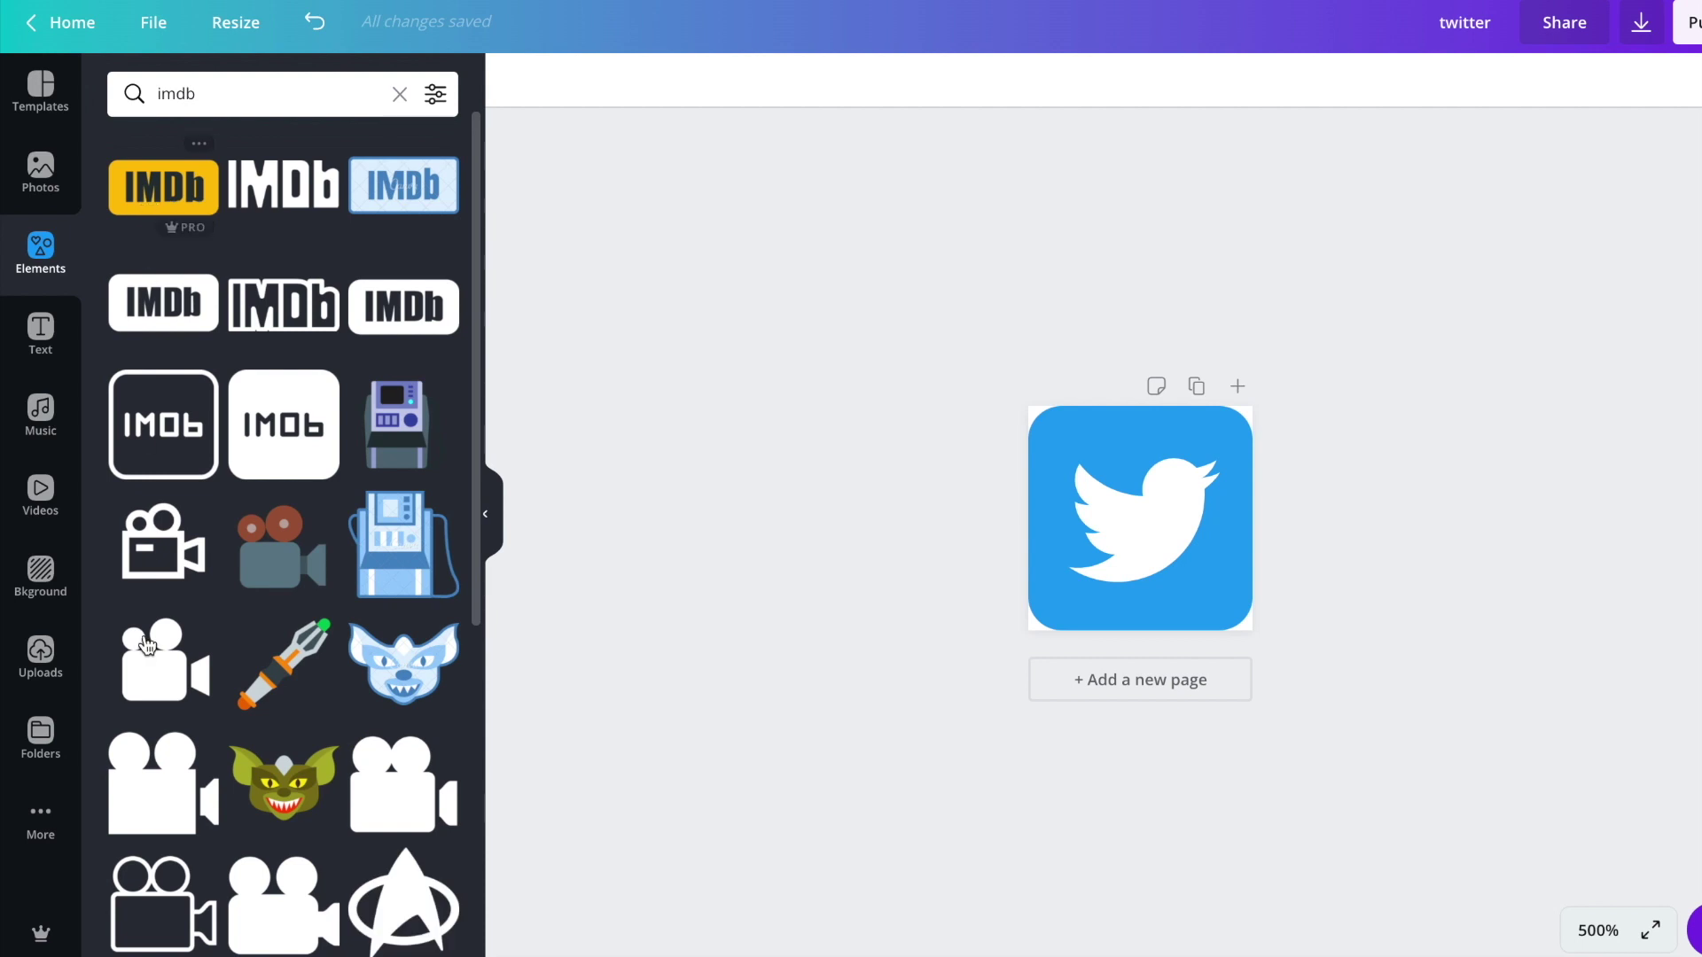
{"action": "scroll", "coordinate": [354, 733], "scroll_direction": "down", "scroll_amount": 4}
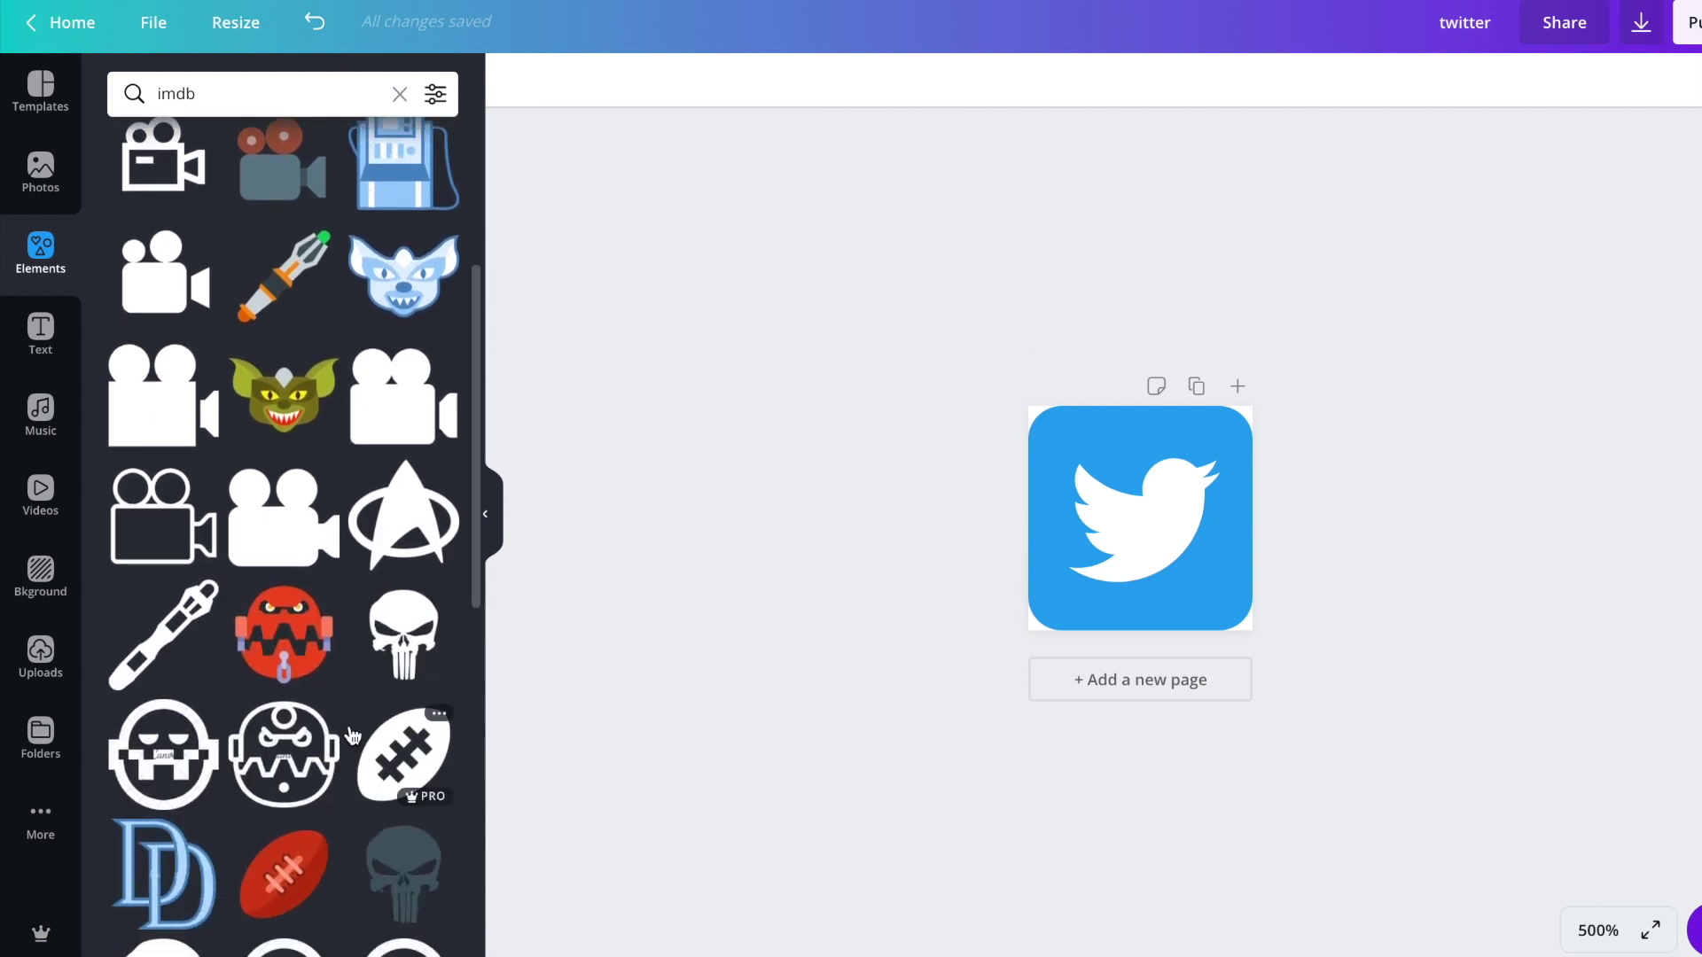
{"action": "scroll", "coordinate": [354, 733], "scroll_direction": "up", "scroll_amount": 4}
{"action": "left_click", "coordinate": [1127, 525]}
{"action": "key", "text": "Delete"}
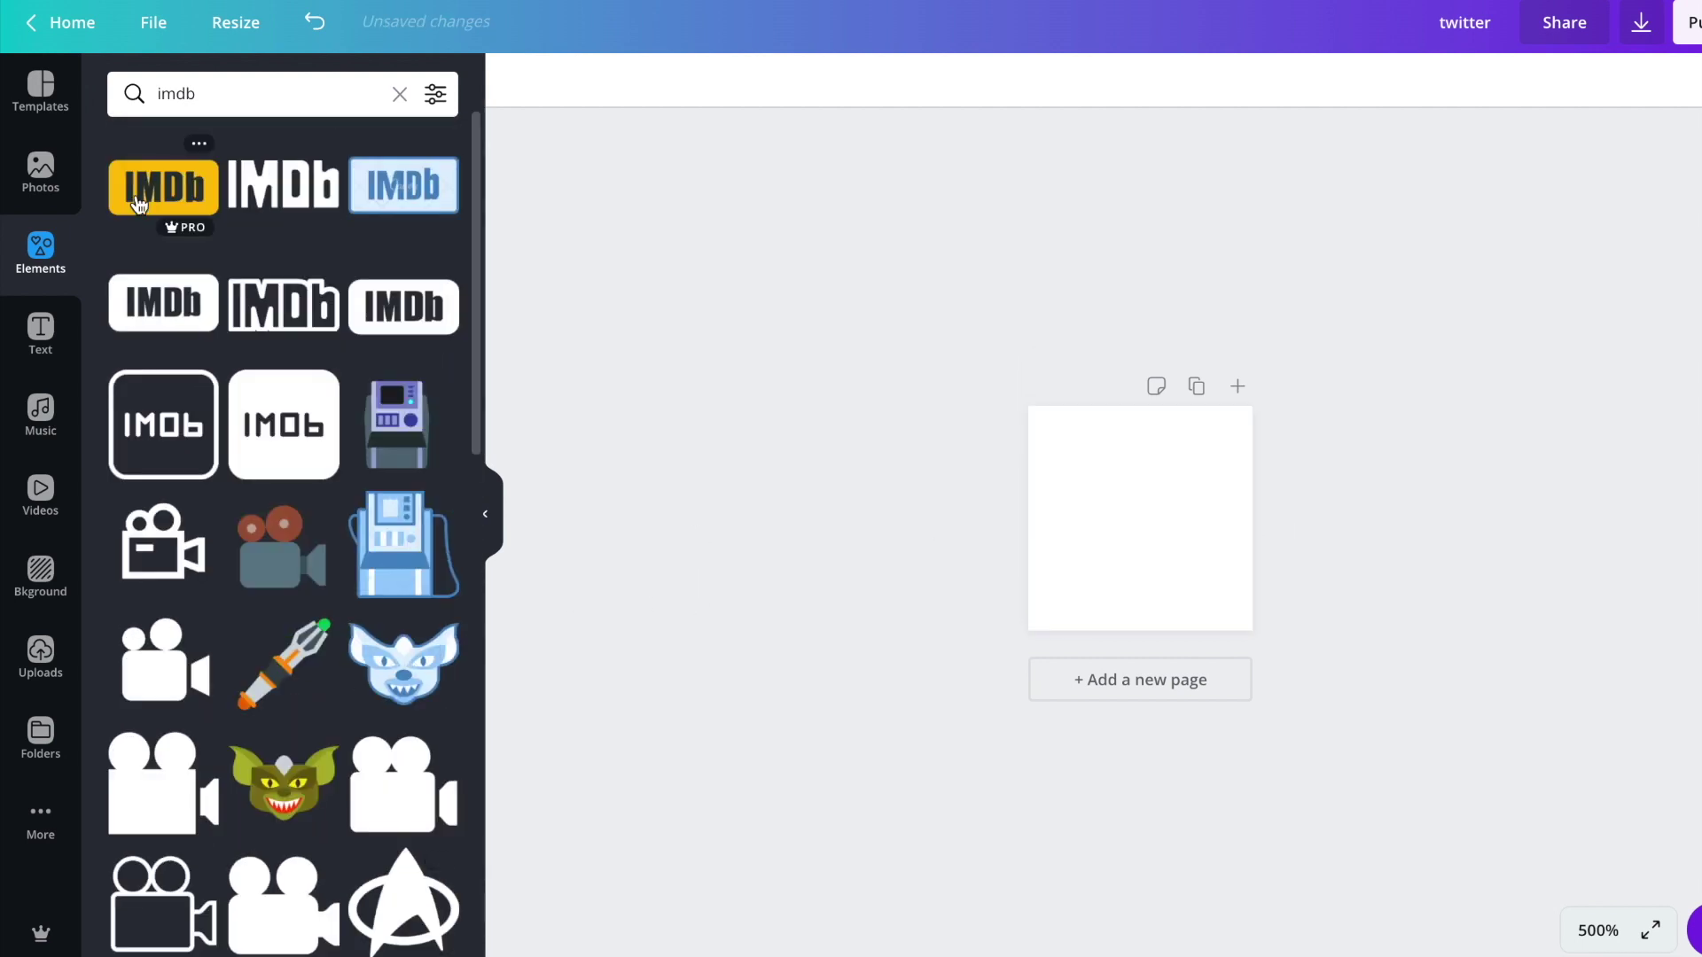
{"action": "left_click", "coordinate": [206, 390]}
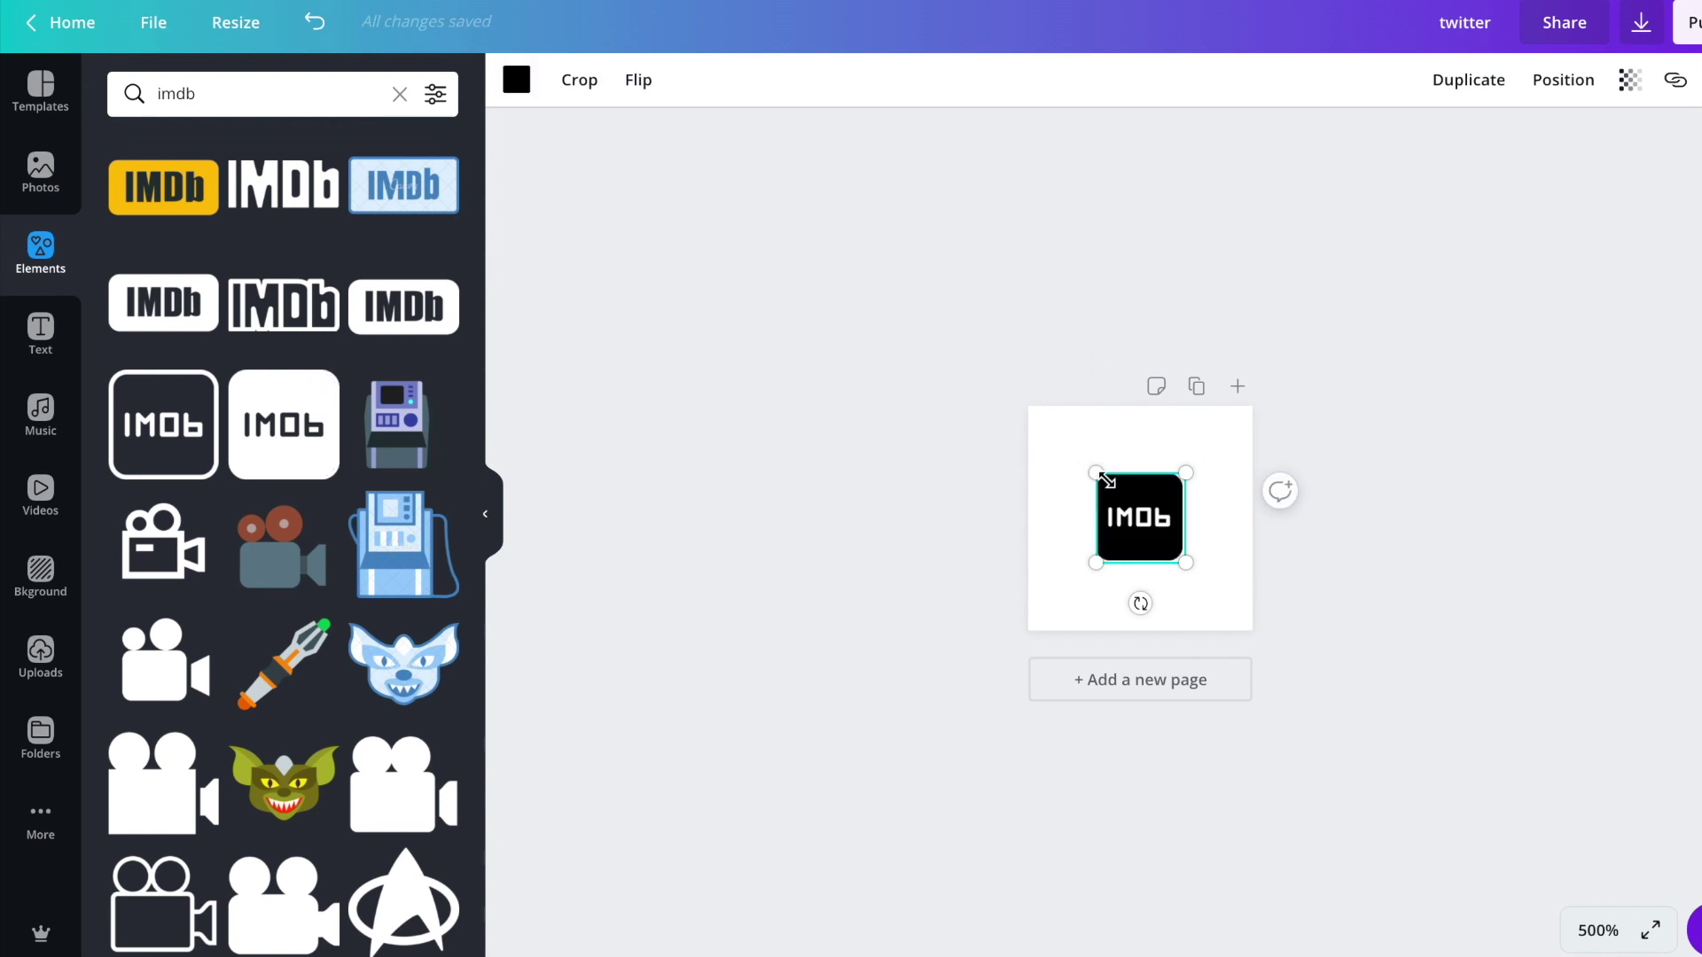
Step: Stretch the IMDb logo to fill the whole page and make its background yellow
{"action": "left_click_drag", "start_coordinate": [1097, 474], "coordinate": [1010, 425]}
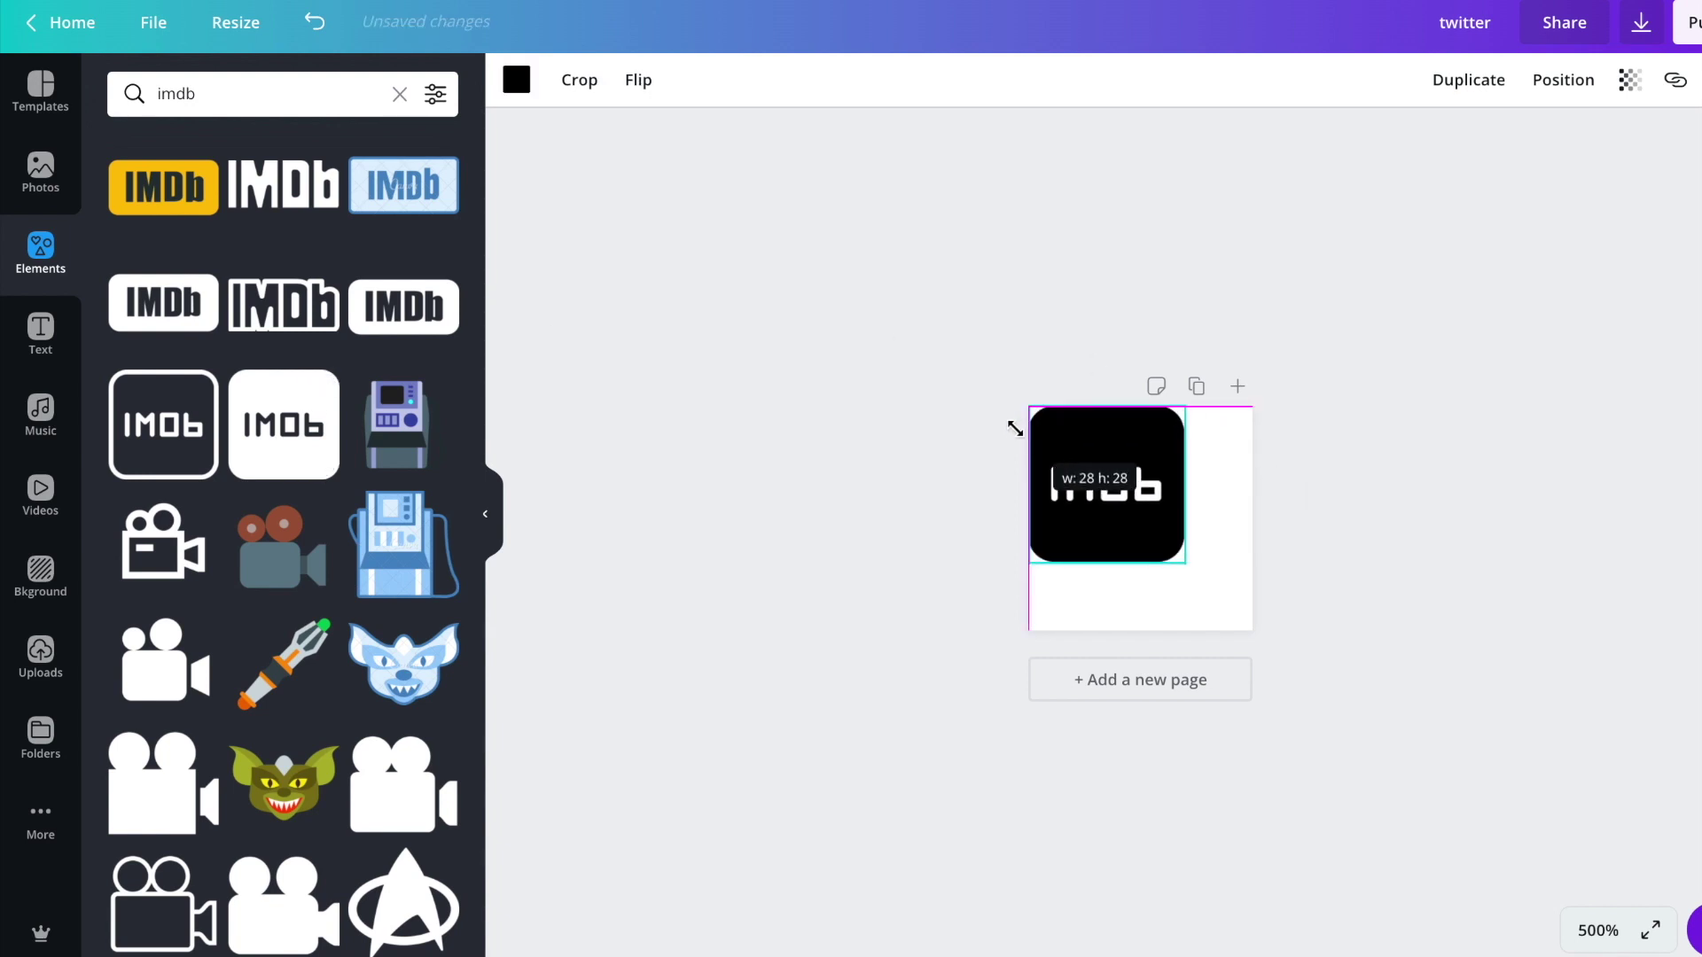
{"action": "left_click_drag", "start_coordinate": [1185, 560], "coordinate": [1251, 631]}
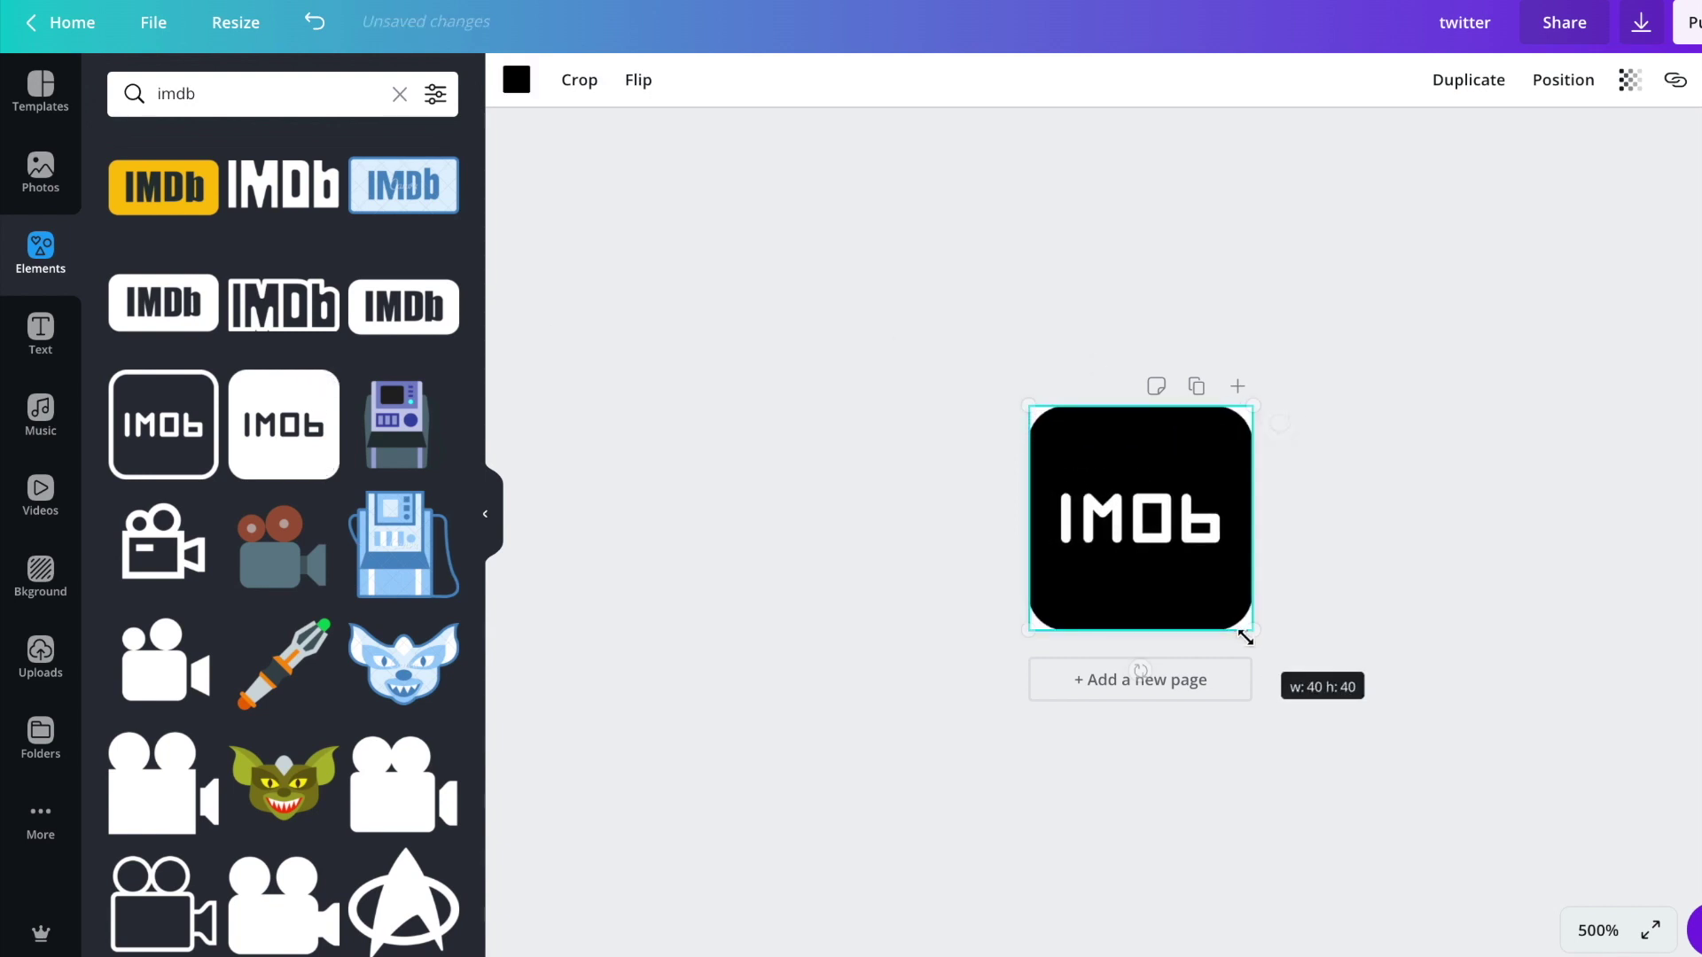
{"action": "left_click", "coordinate": [516, 79]}
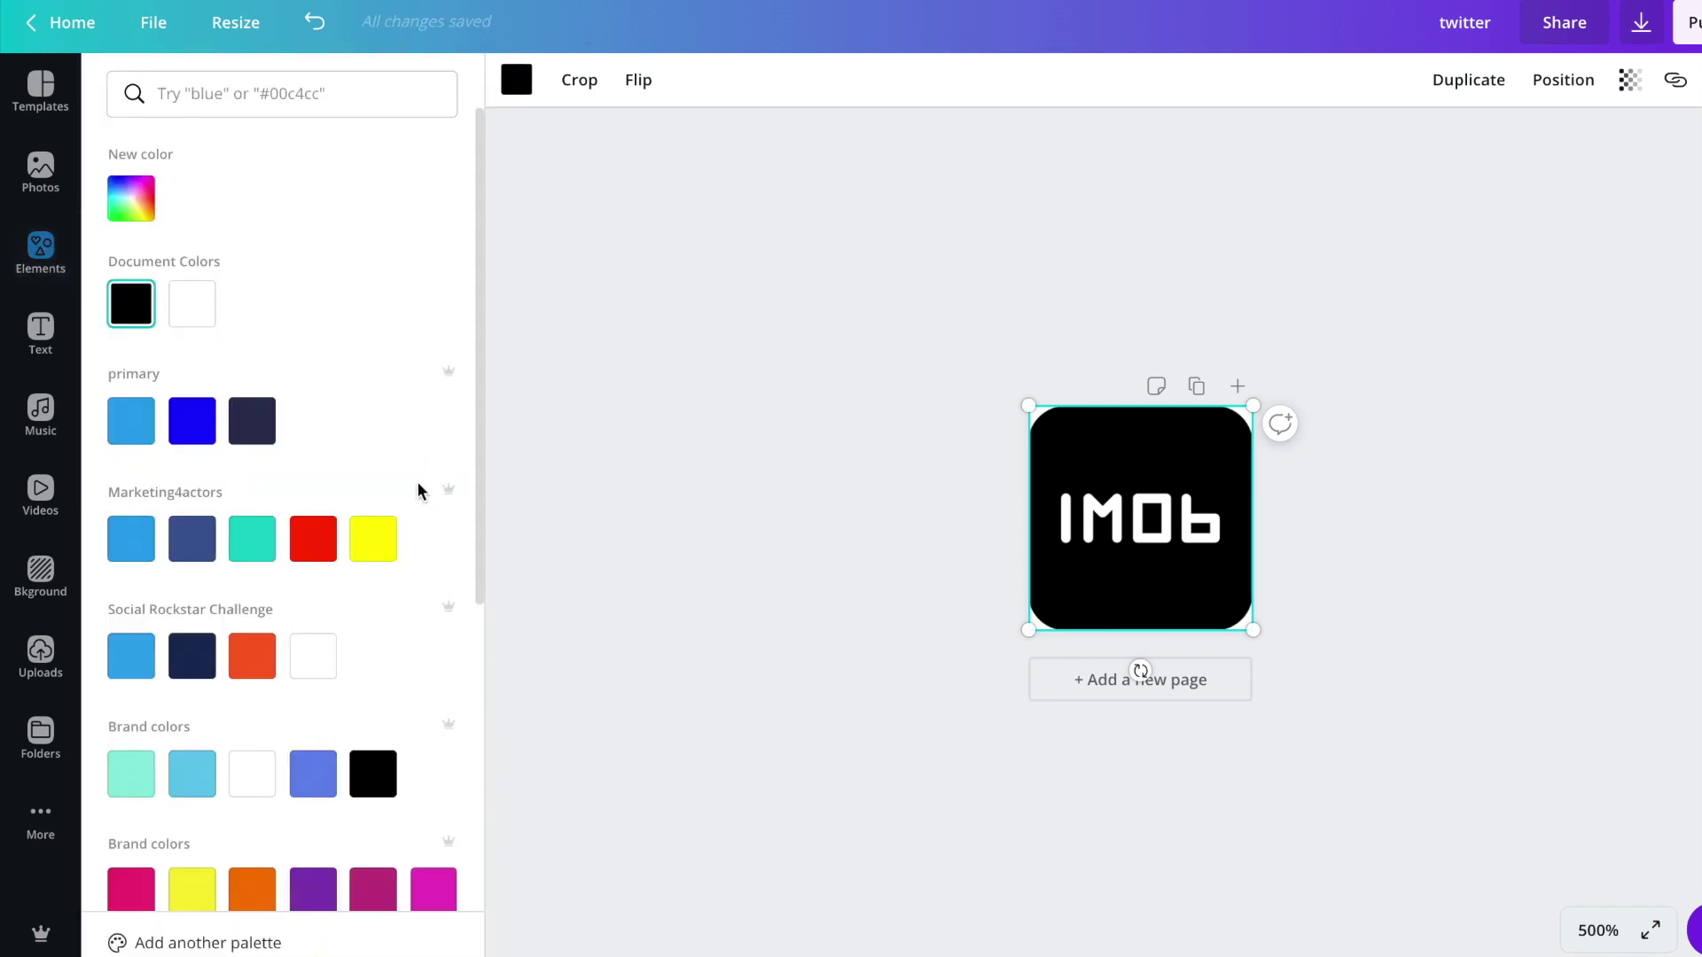
{"action": "scroll", "coordinate": [169, 631], "scroll_direction": "down", "scroll_amount": 5}
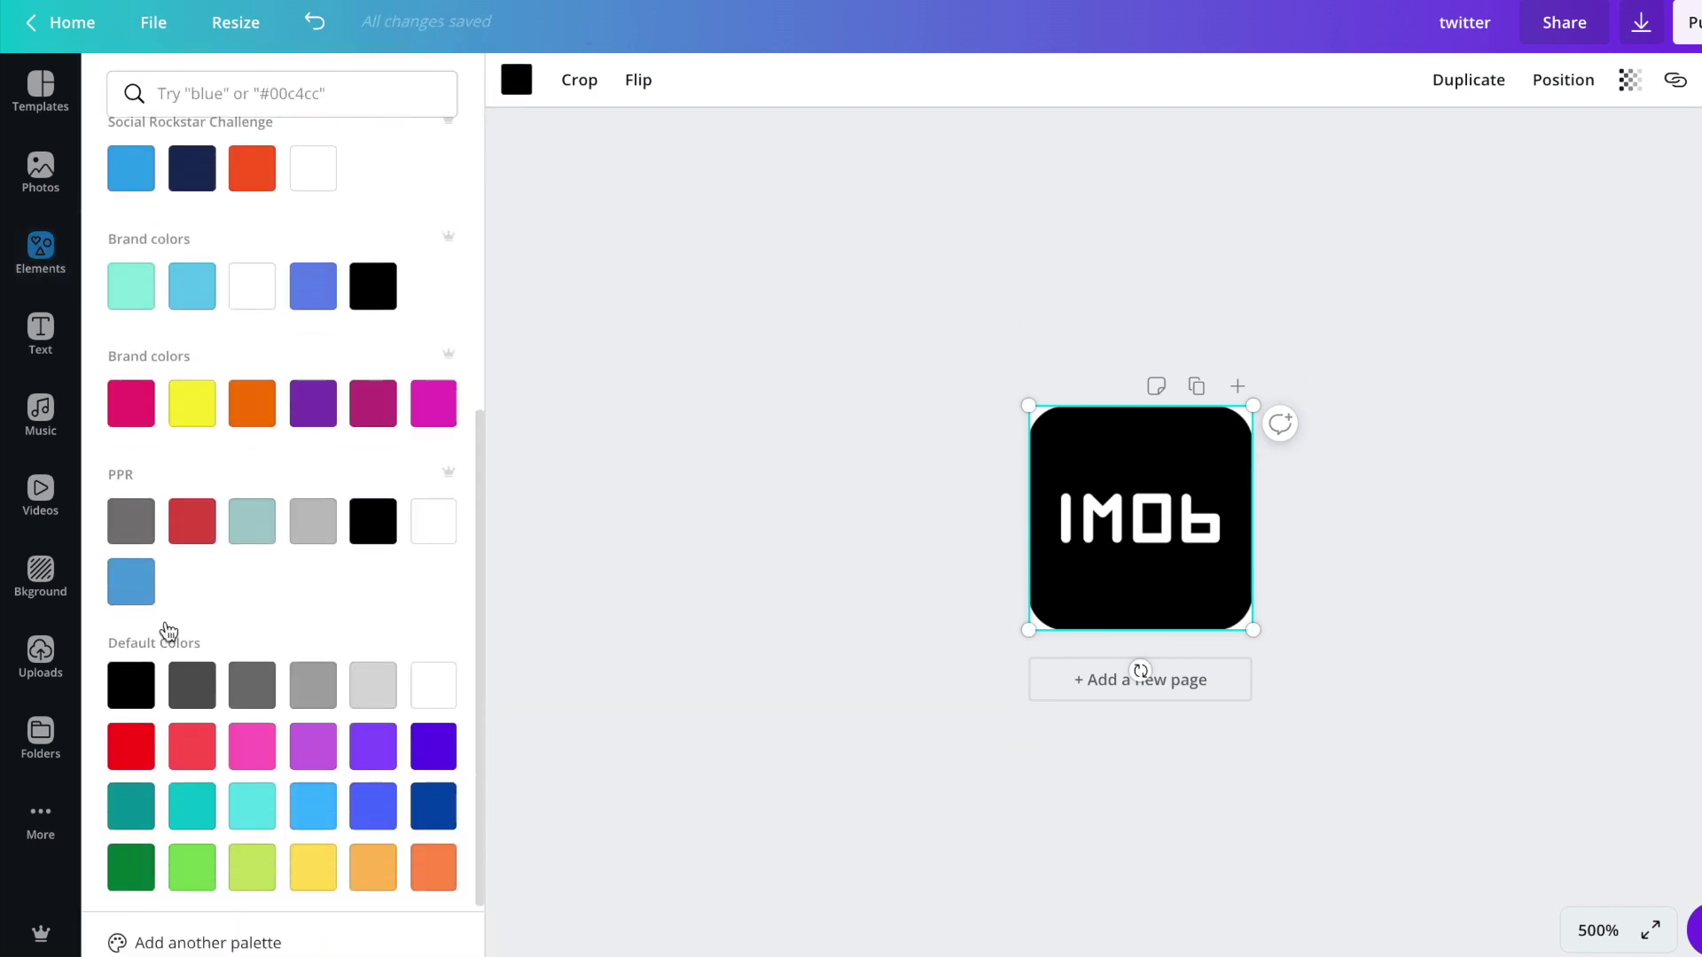
{"action": "left_click", "coordinate": [368, 863]}
{"action": "left_click", "coordinate": [317, 865]}
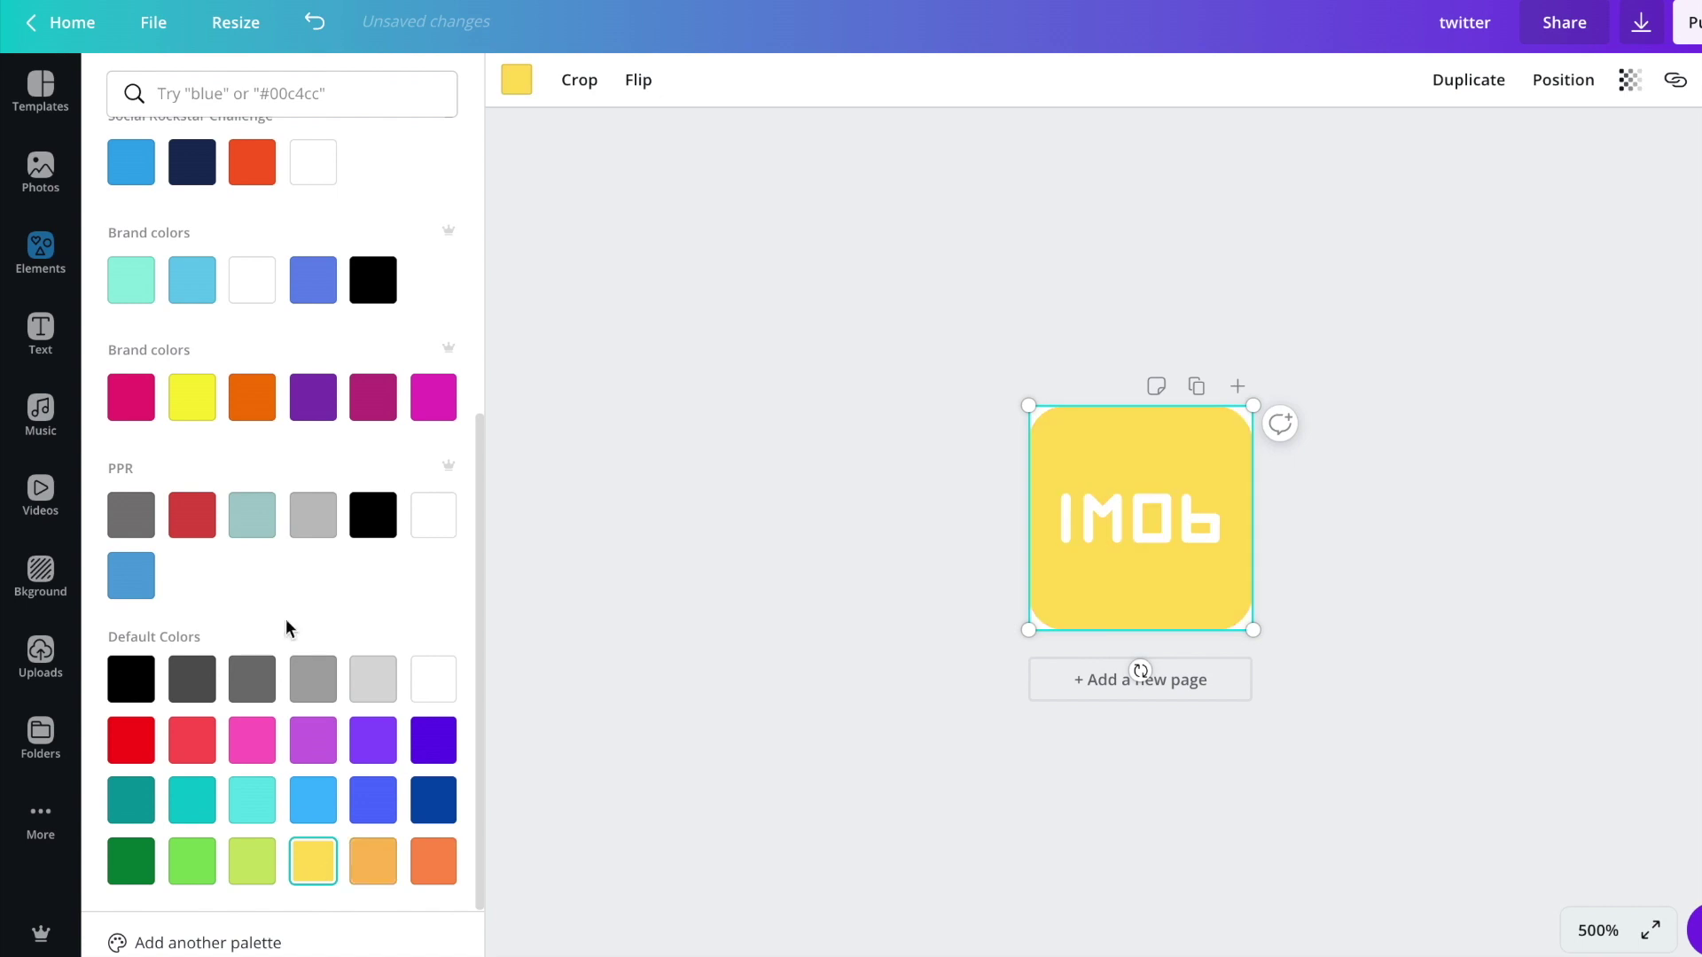
{"action": "scroll", "coordinate": [286, 627], "scroll_direction": "up", "scroll_amount": 5}
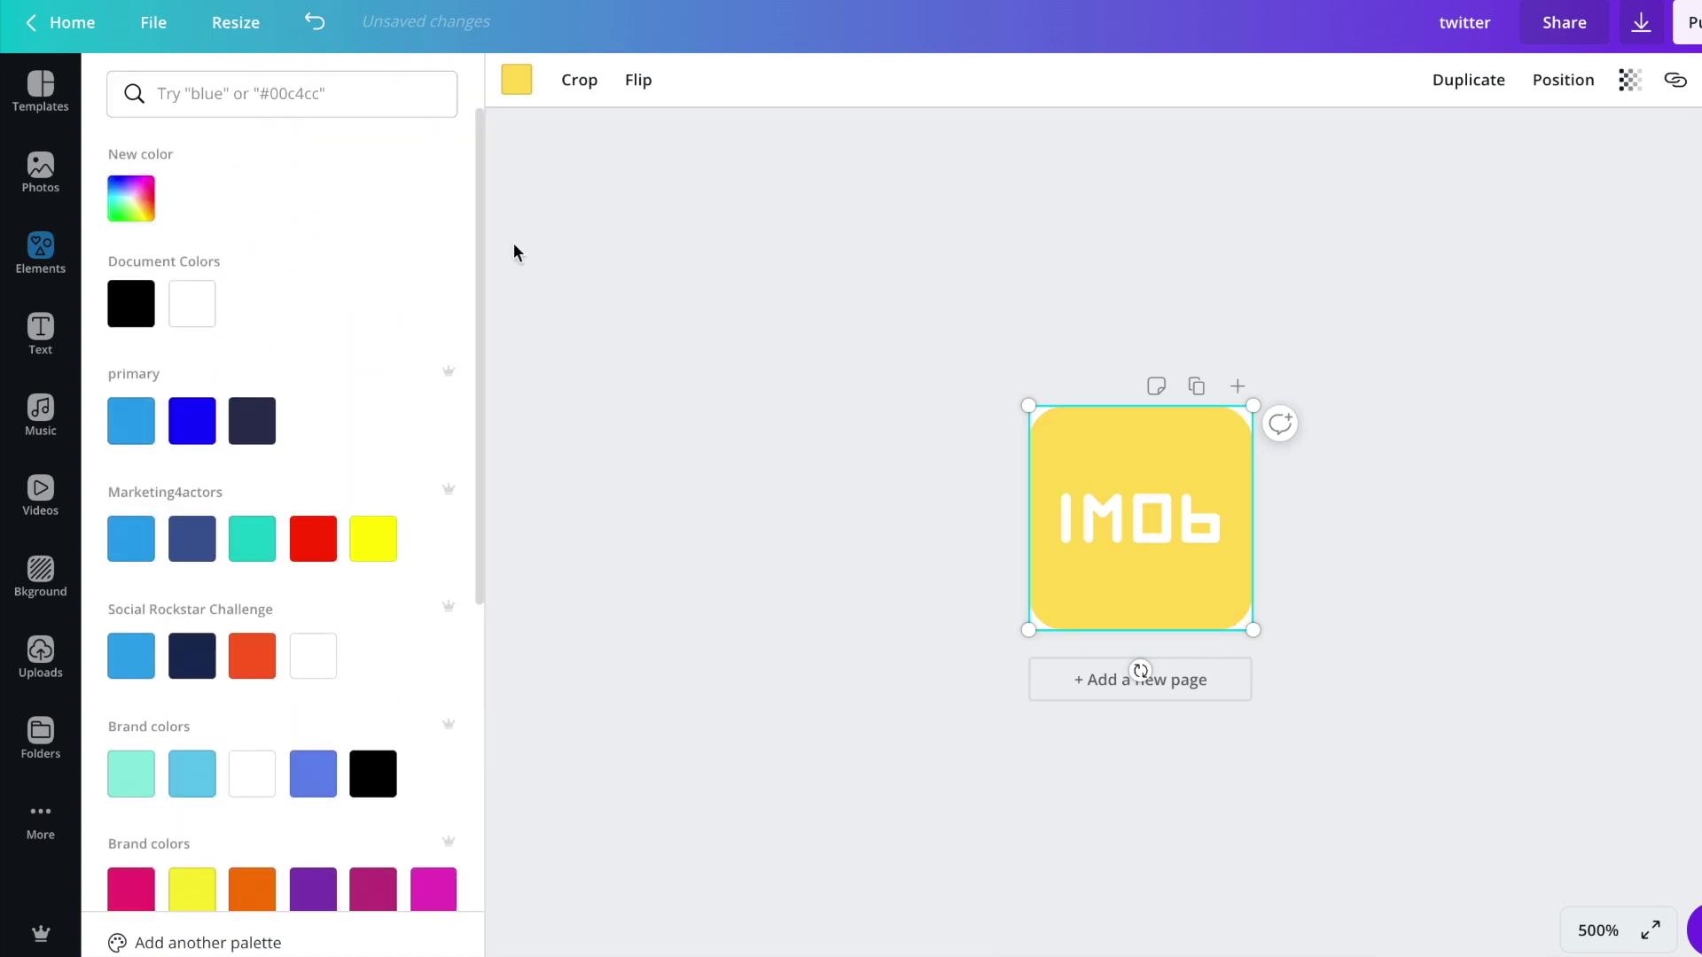
{"action": "key", "text": "Escape"}
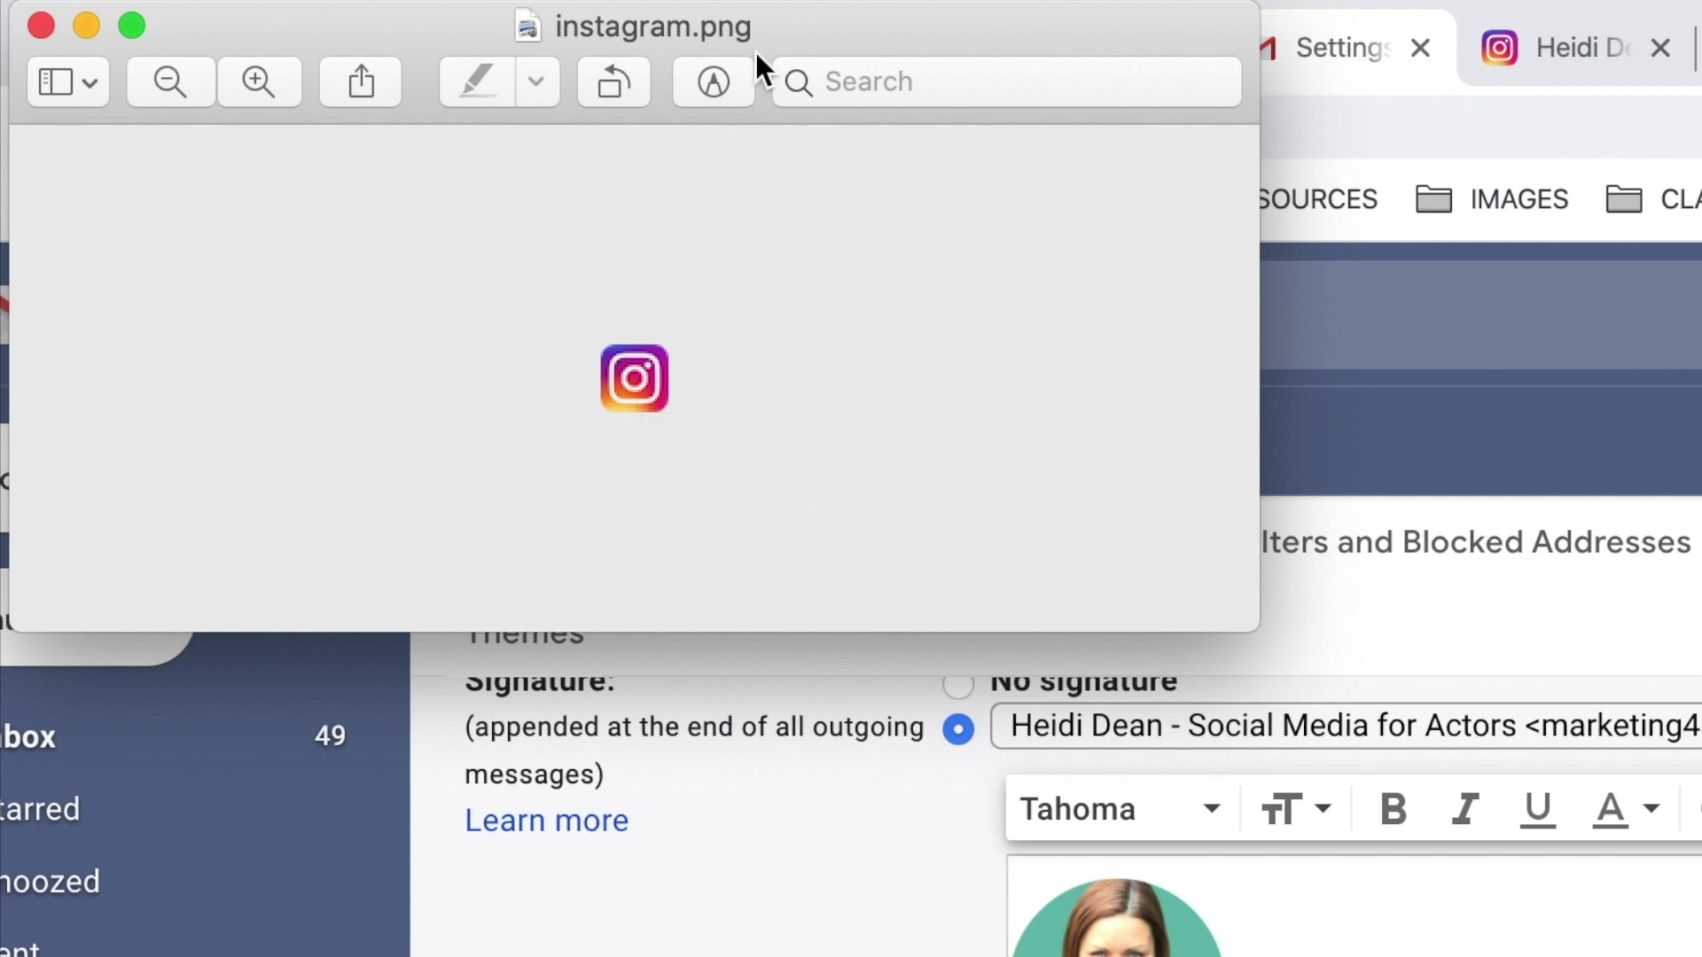
Step: Resize instagram.png to 30 × 30 pixels in Preview and close it
{"action": "left_click", "coordinate": [713, 83]}
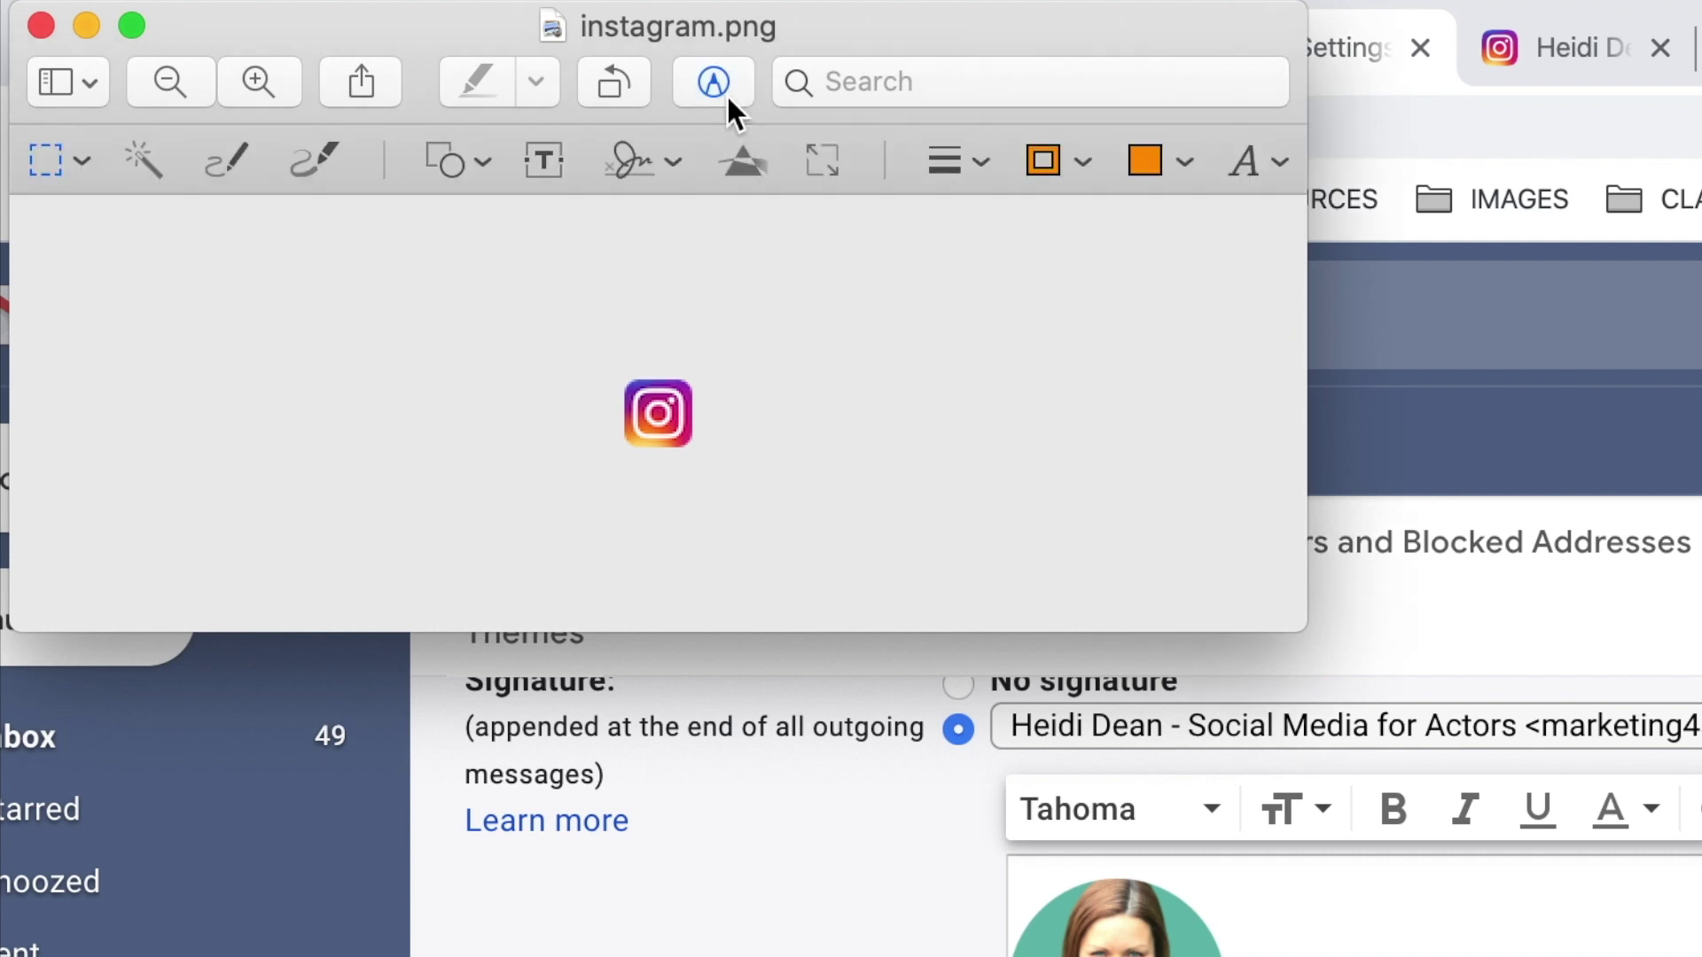
{"action": "left_click", "coordinate": [843, 175]}
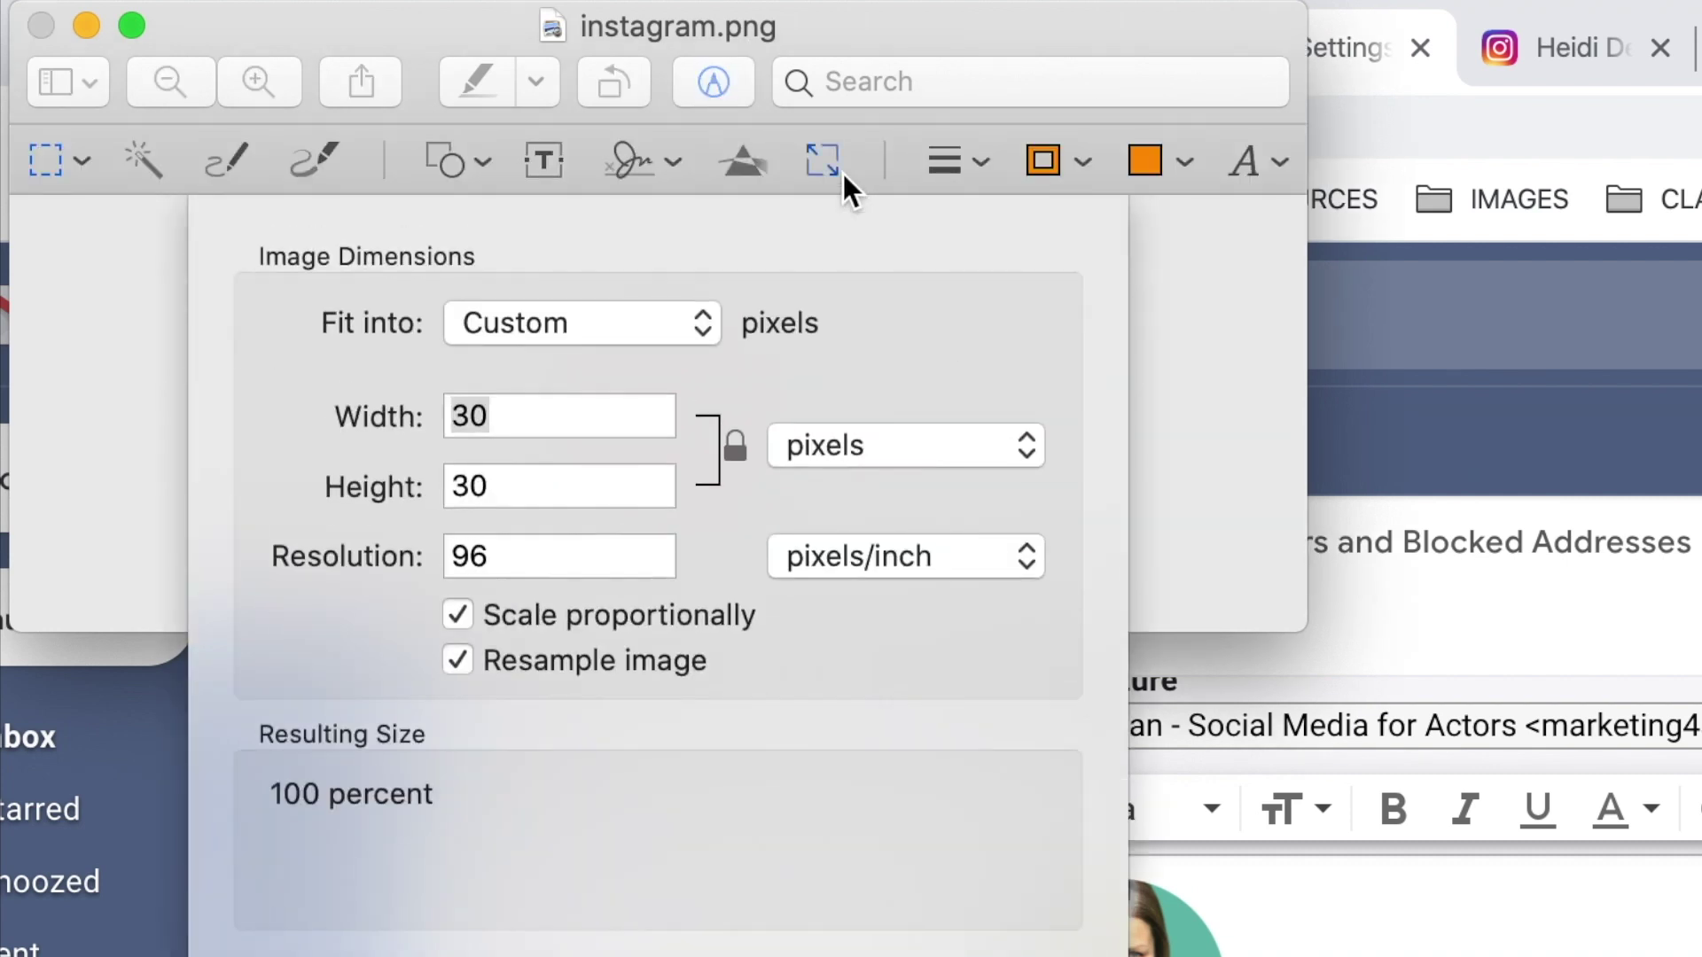
{"action": "left_click", "coordinate": [497, 419]}
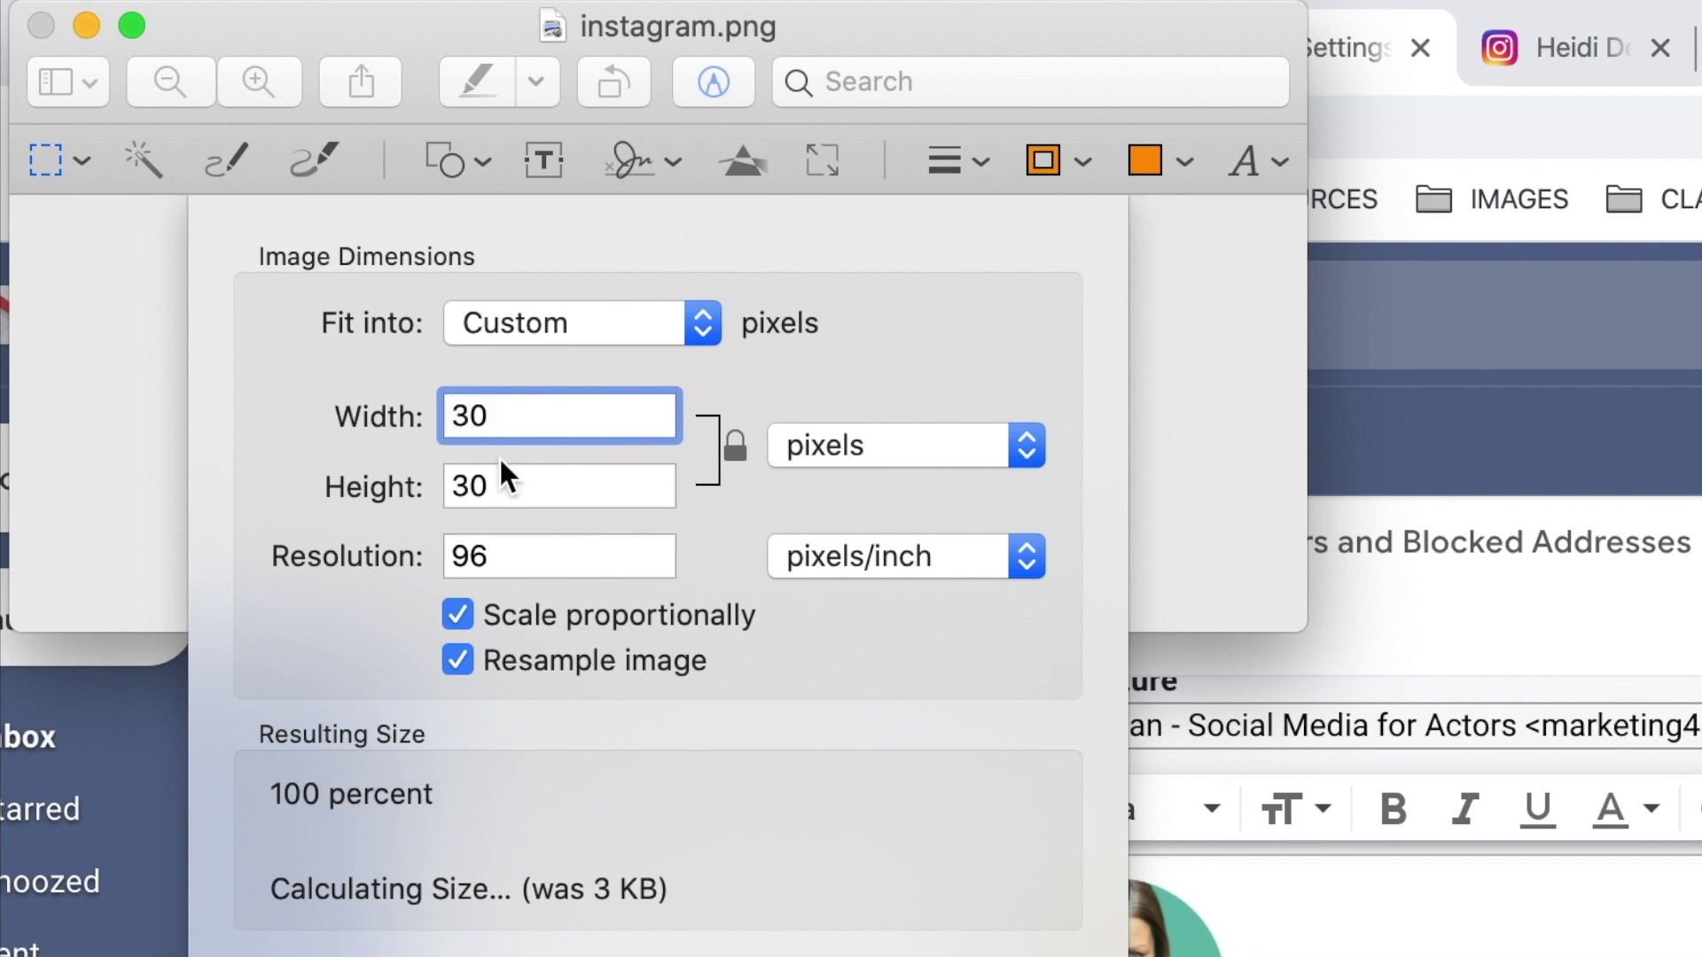
{"action": "left_click", "coordinate": [503, 486]}
{"action": "key", "text": "Return"}
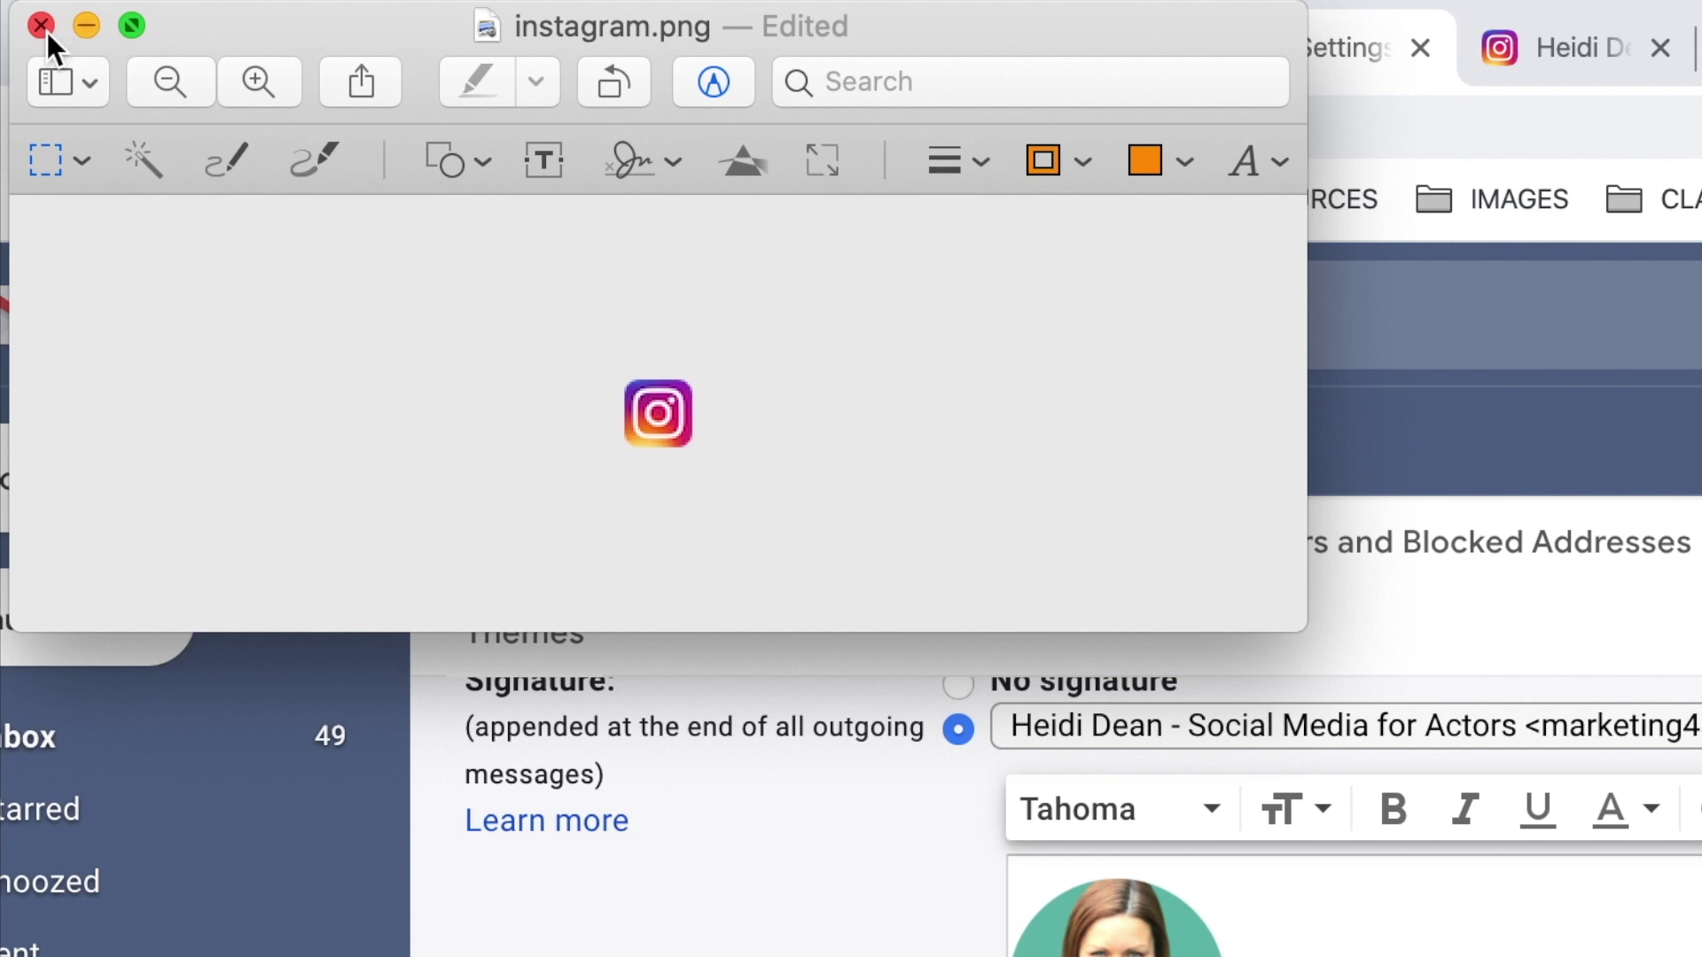
{"action": "left_click", "coordinate": [46, 32]}
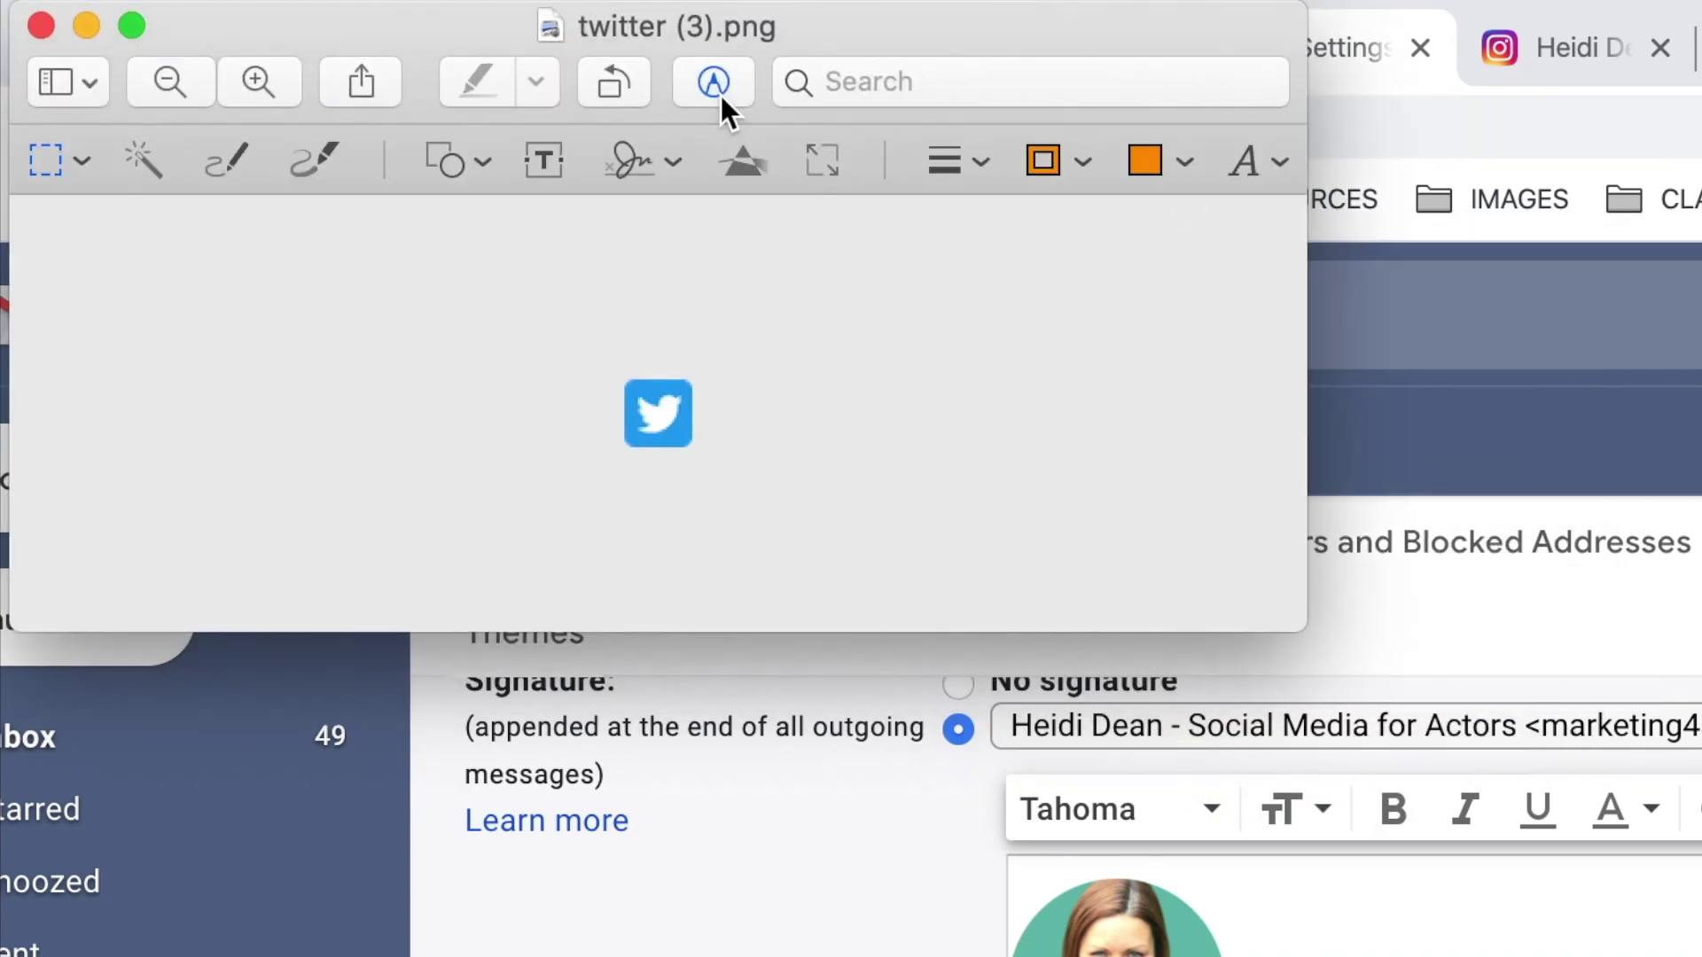
Step: Resize twitter (3).png to 30 × 30 pixels and close it
{"action": "left_click", "coordinate": [819, 158]}
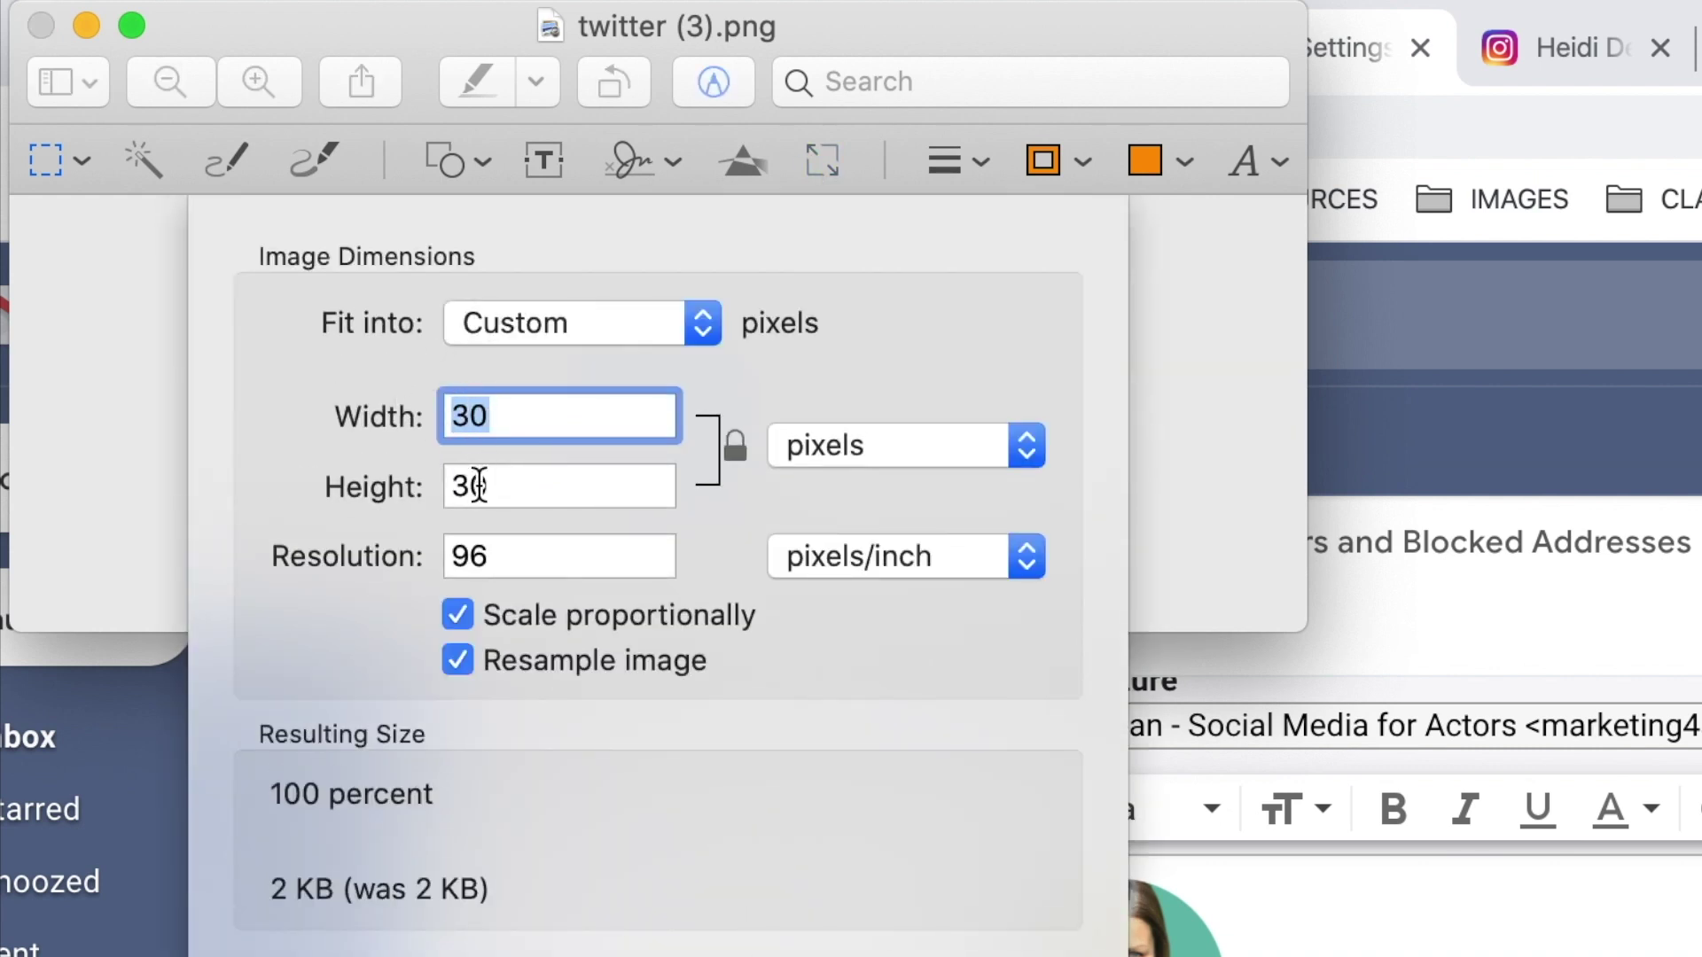
{"action": "key", "text": "Return"}
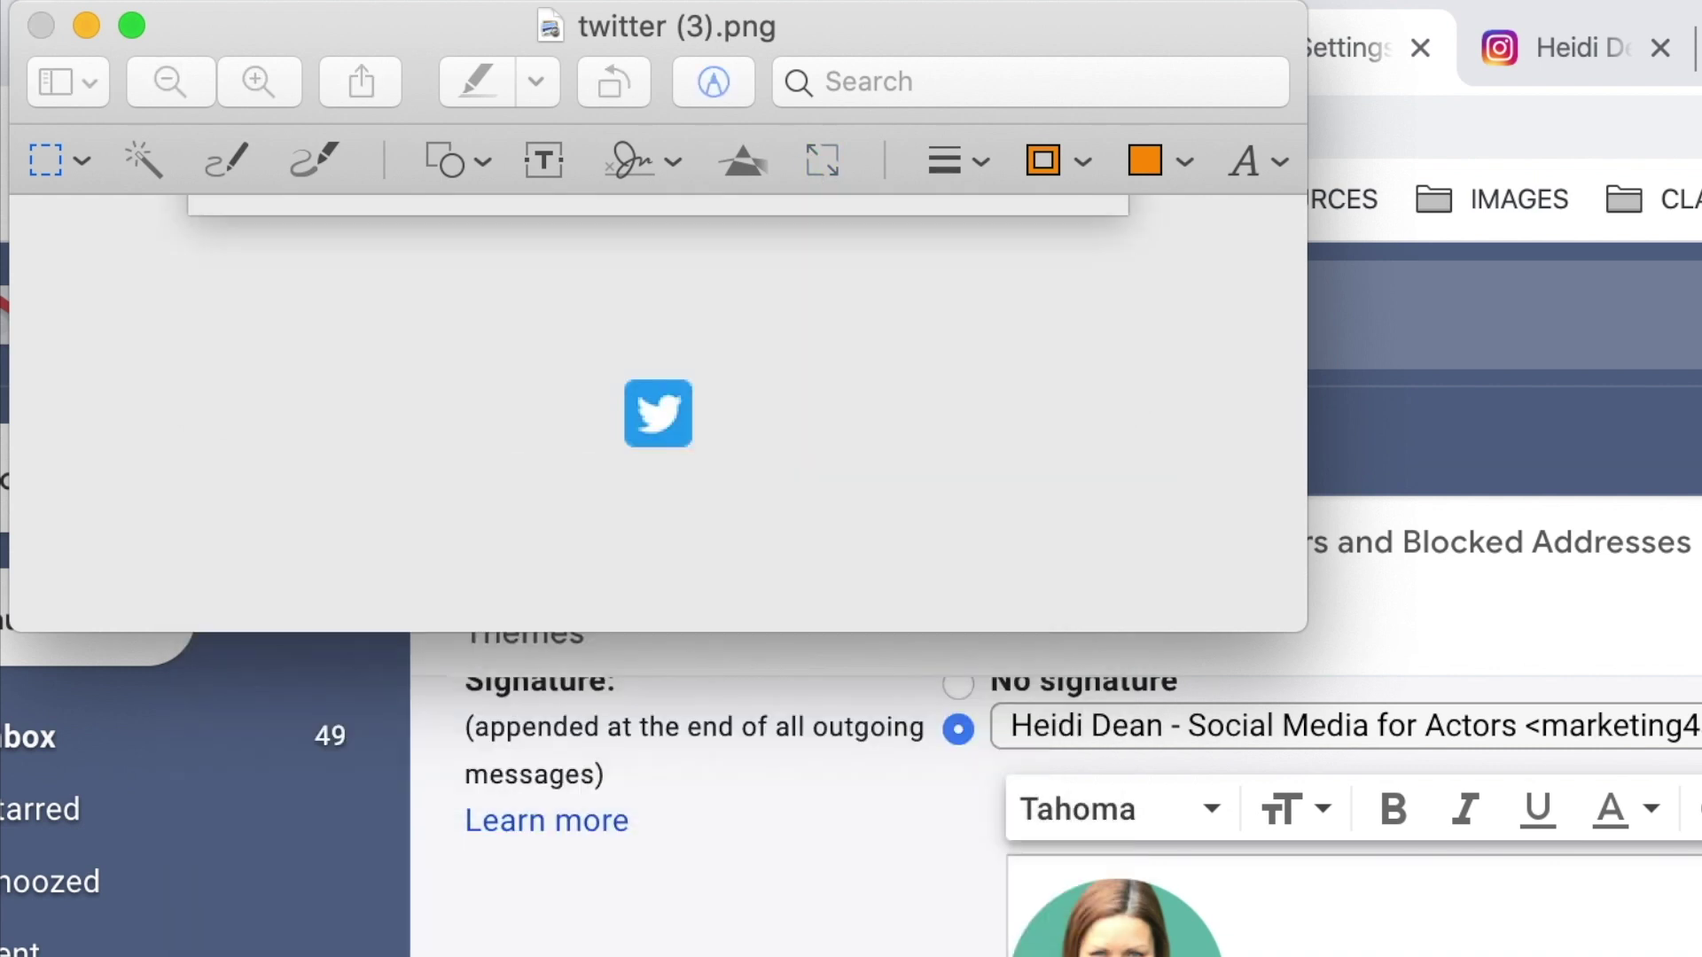
{"action": "left_click", "coordinate": [40, 26]}
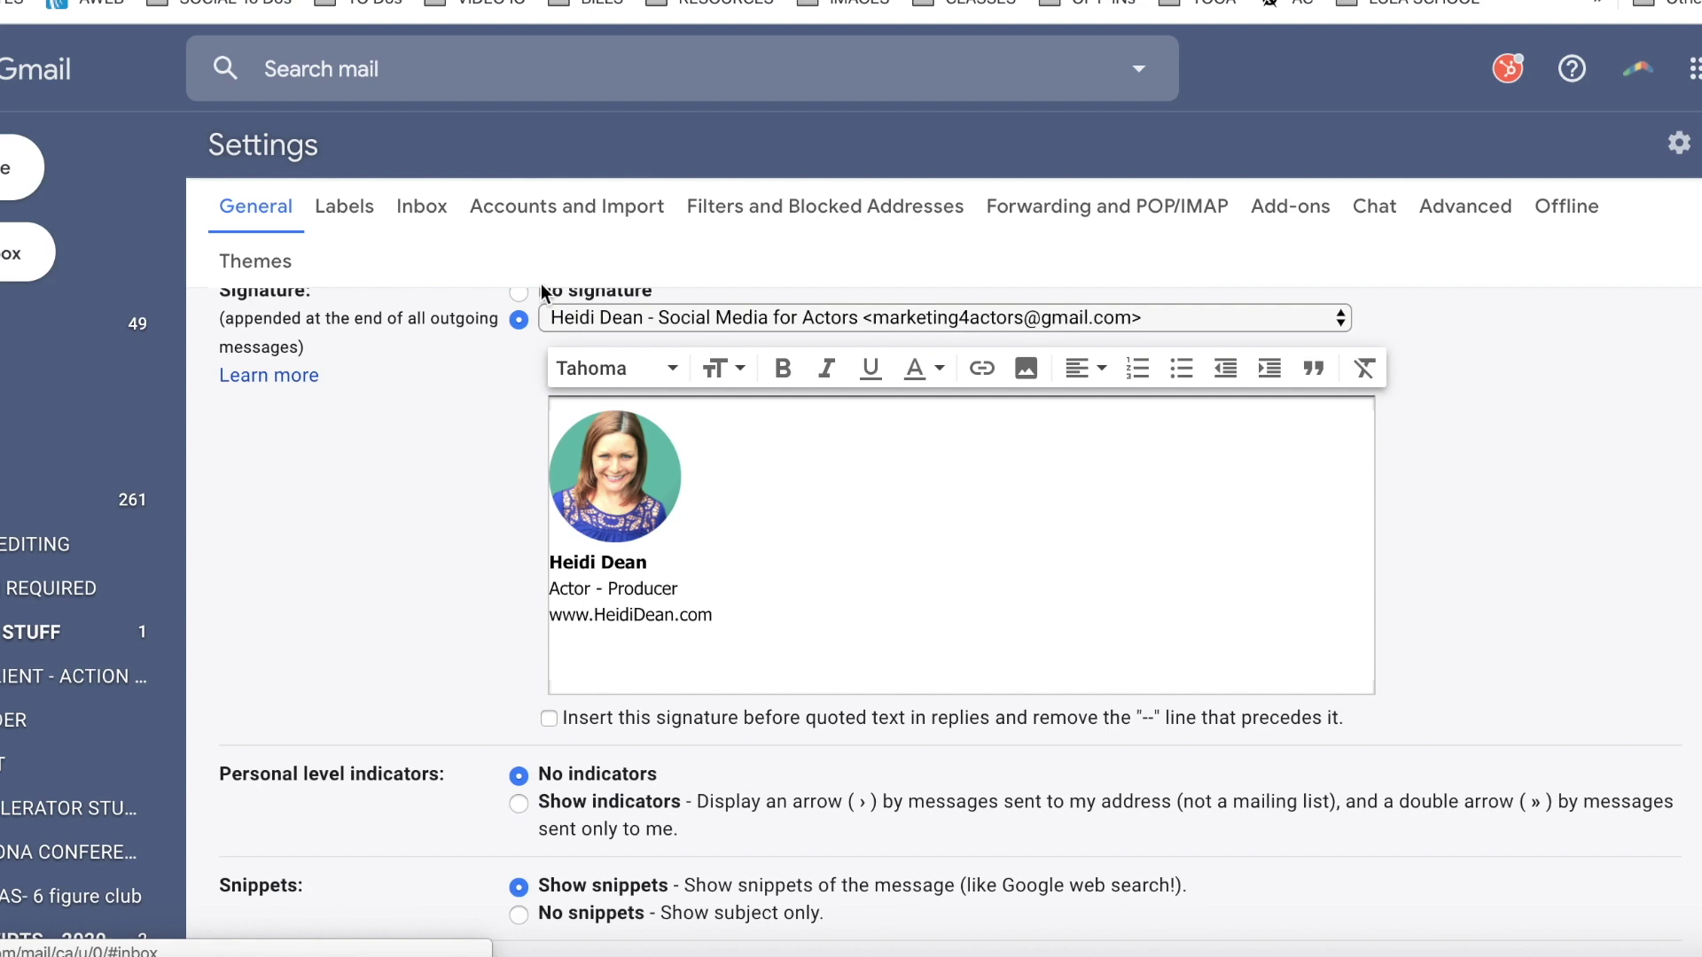
Step: On a new line below the website, upload the YouTube icon into the signature
{"action": "left_click", "coordinate": [605, 632]}
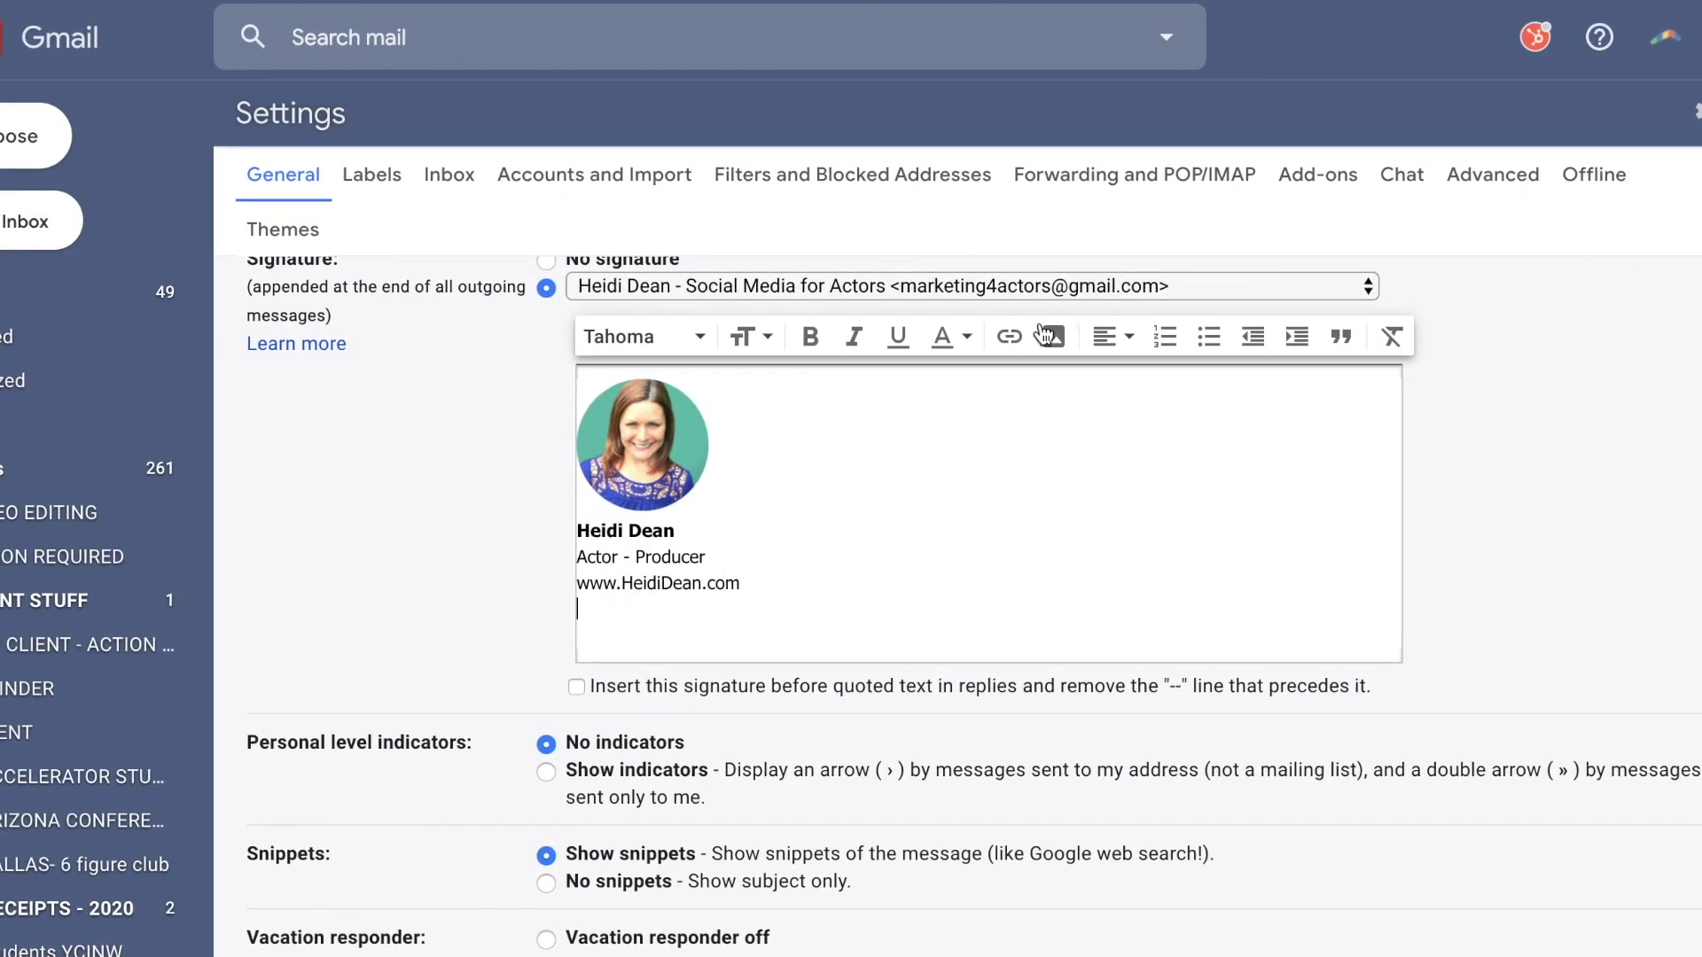
{"action": "left_click", "coordinate": [1053, 354]}
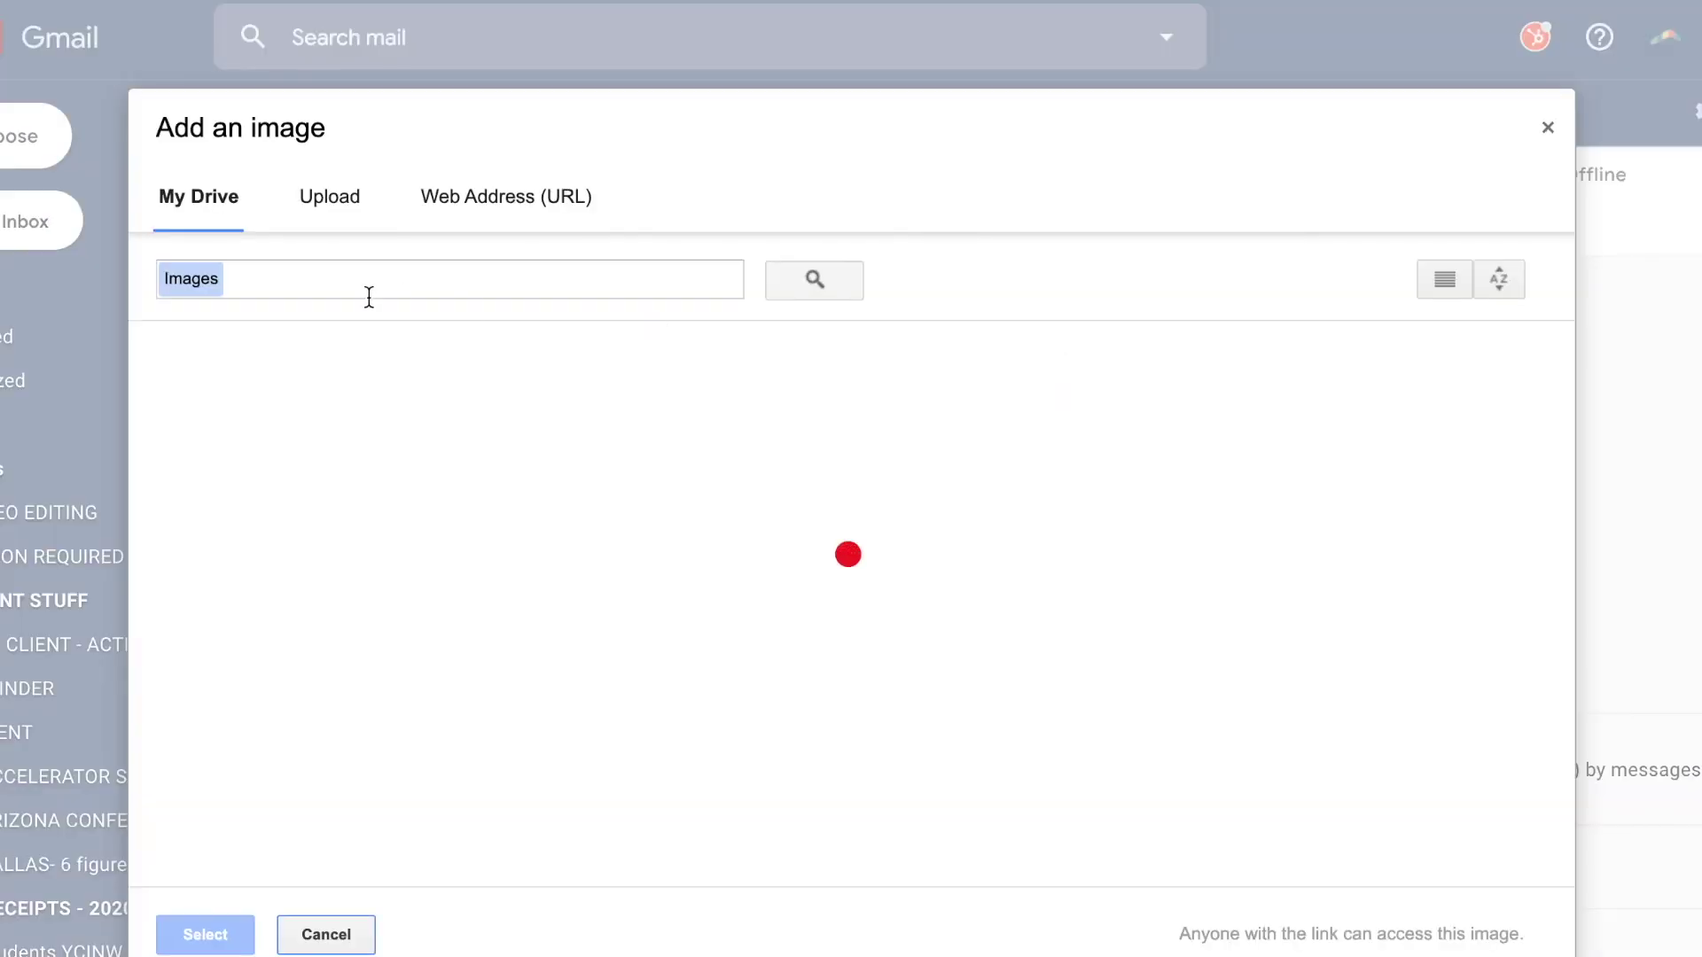
{"action": "left_click", "coordinate": [337, 213]}
{"action": "left_click", "coordinate": [762, 605]}
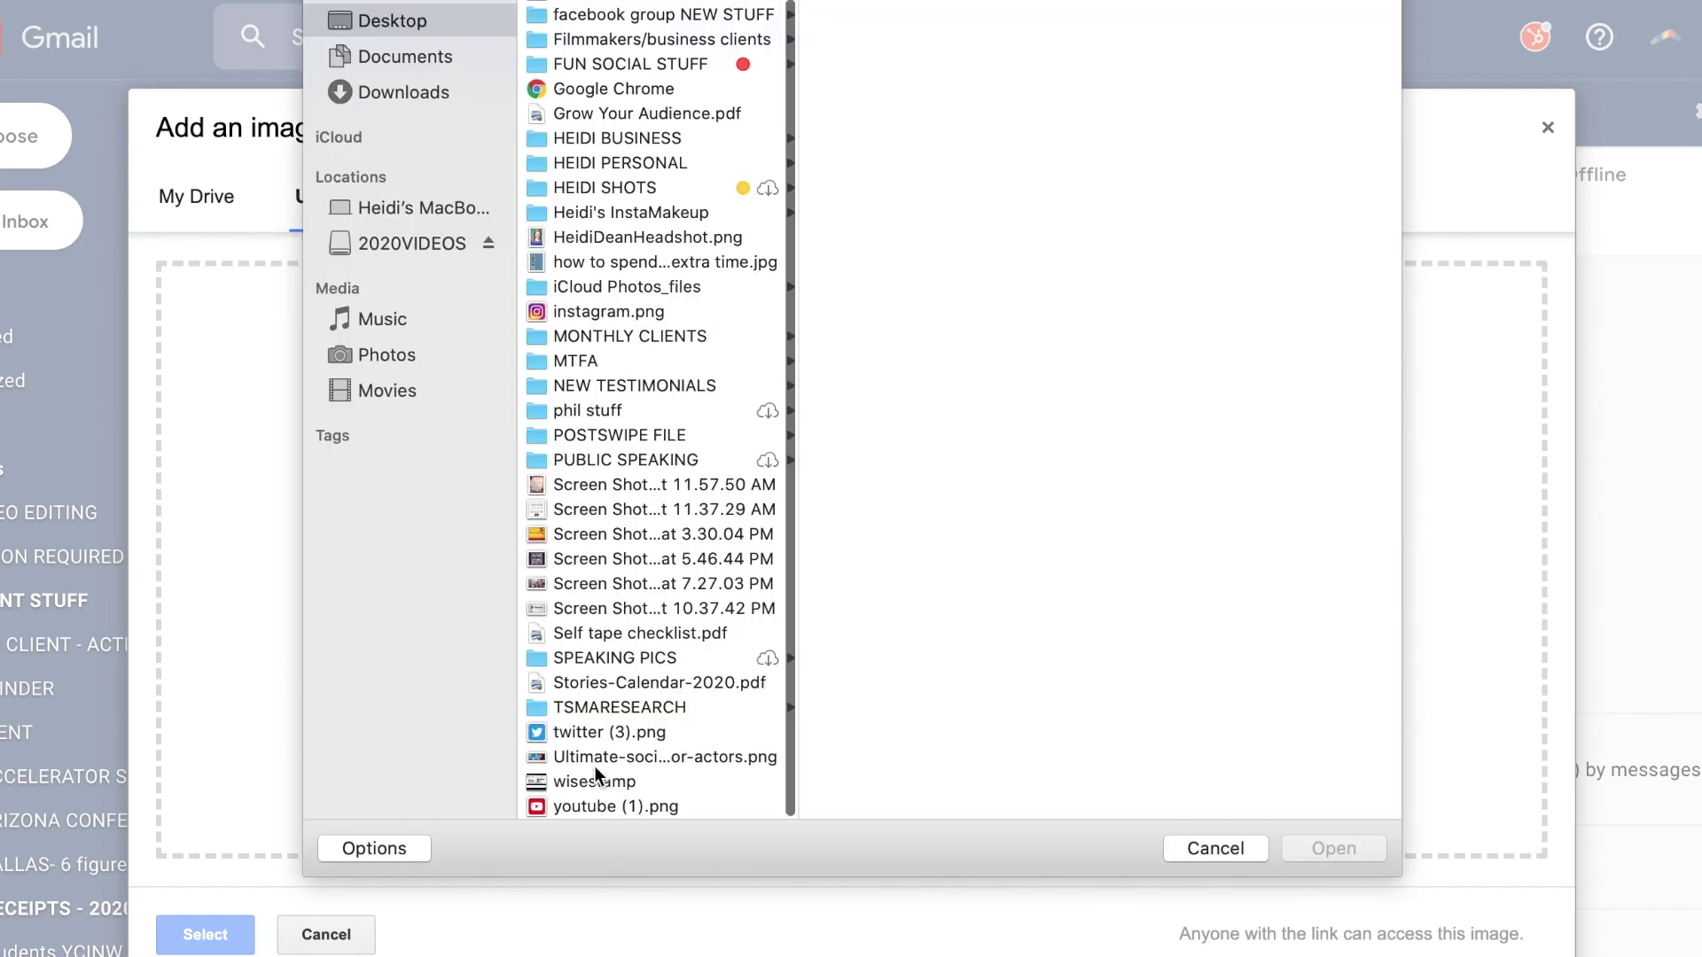
{"action": "double_click", "coordinate": [592, 805]}
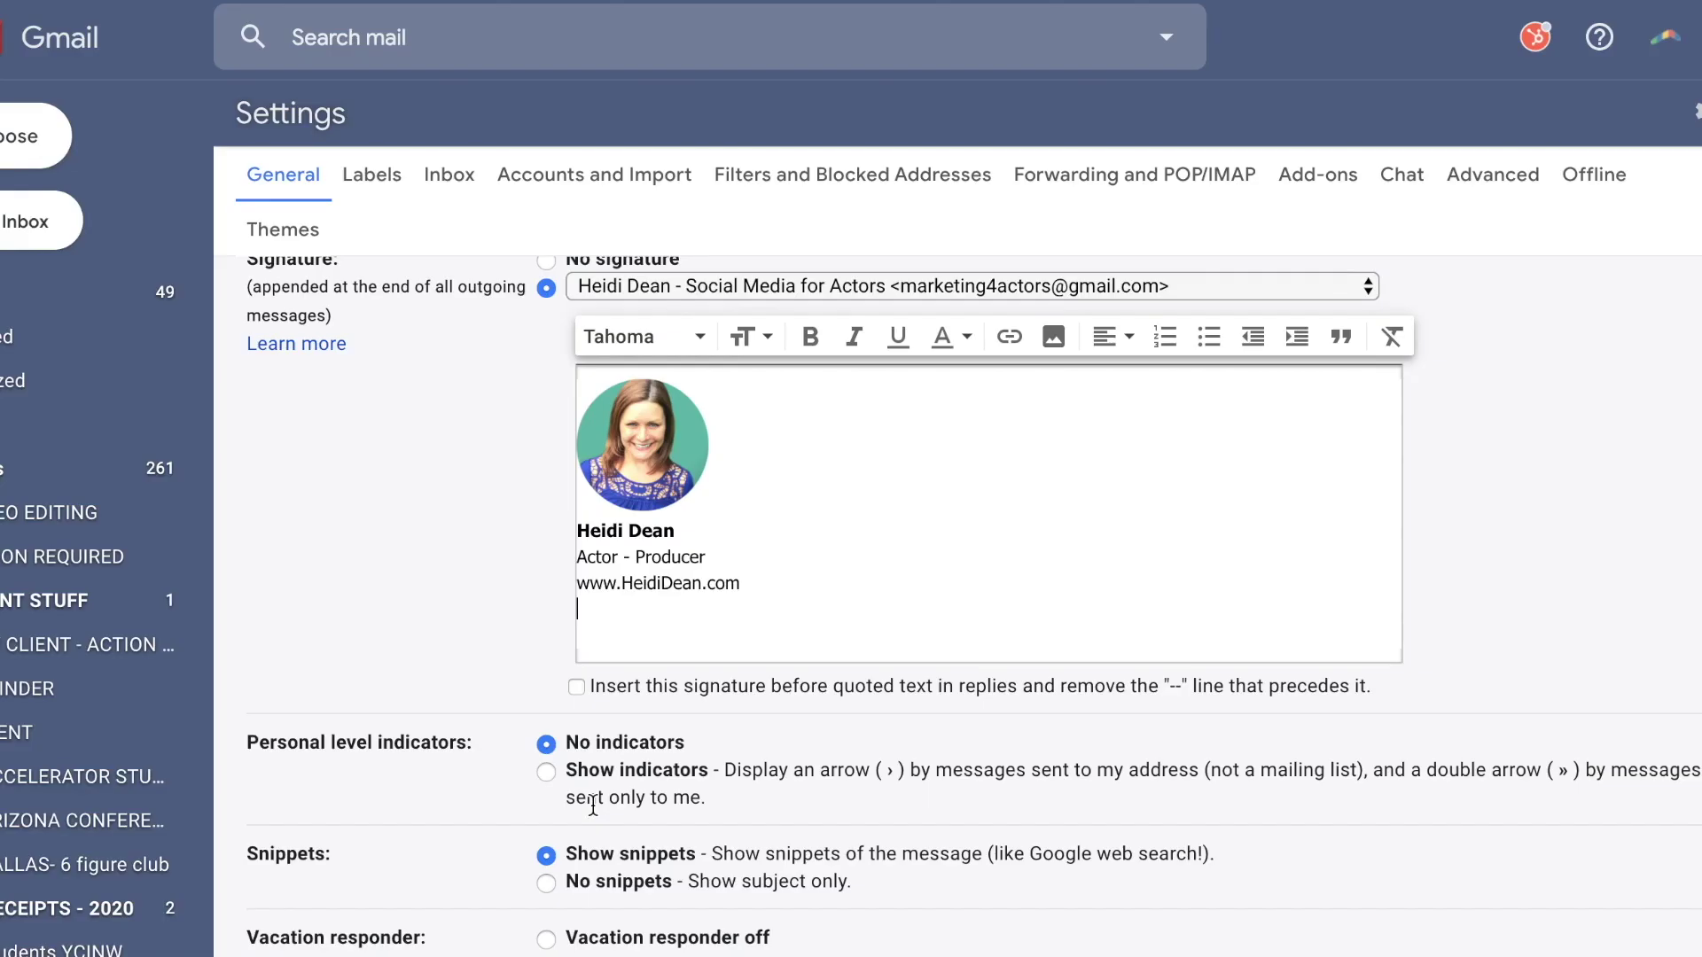
{"action": "left_click", "coordinate": [596, 620]}
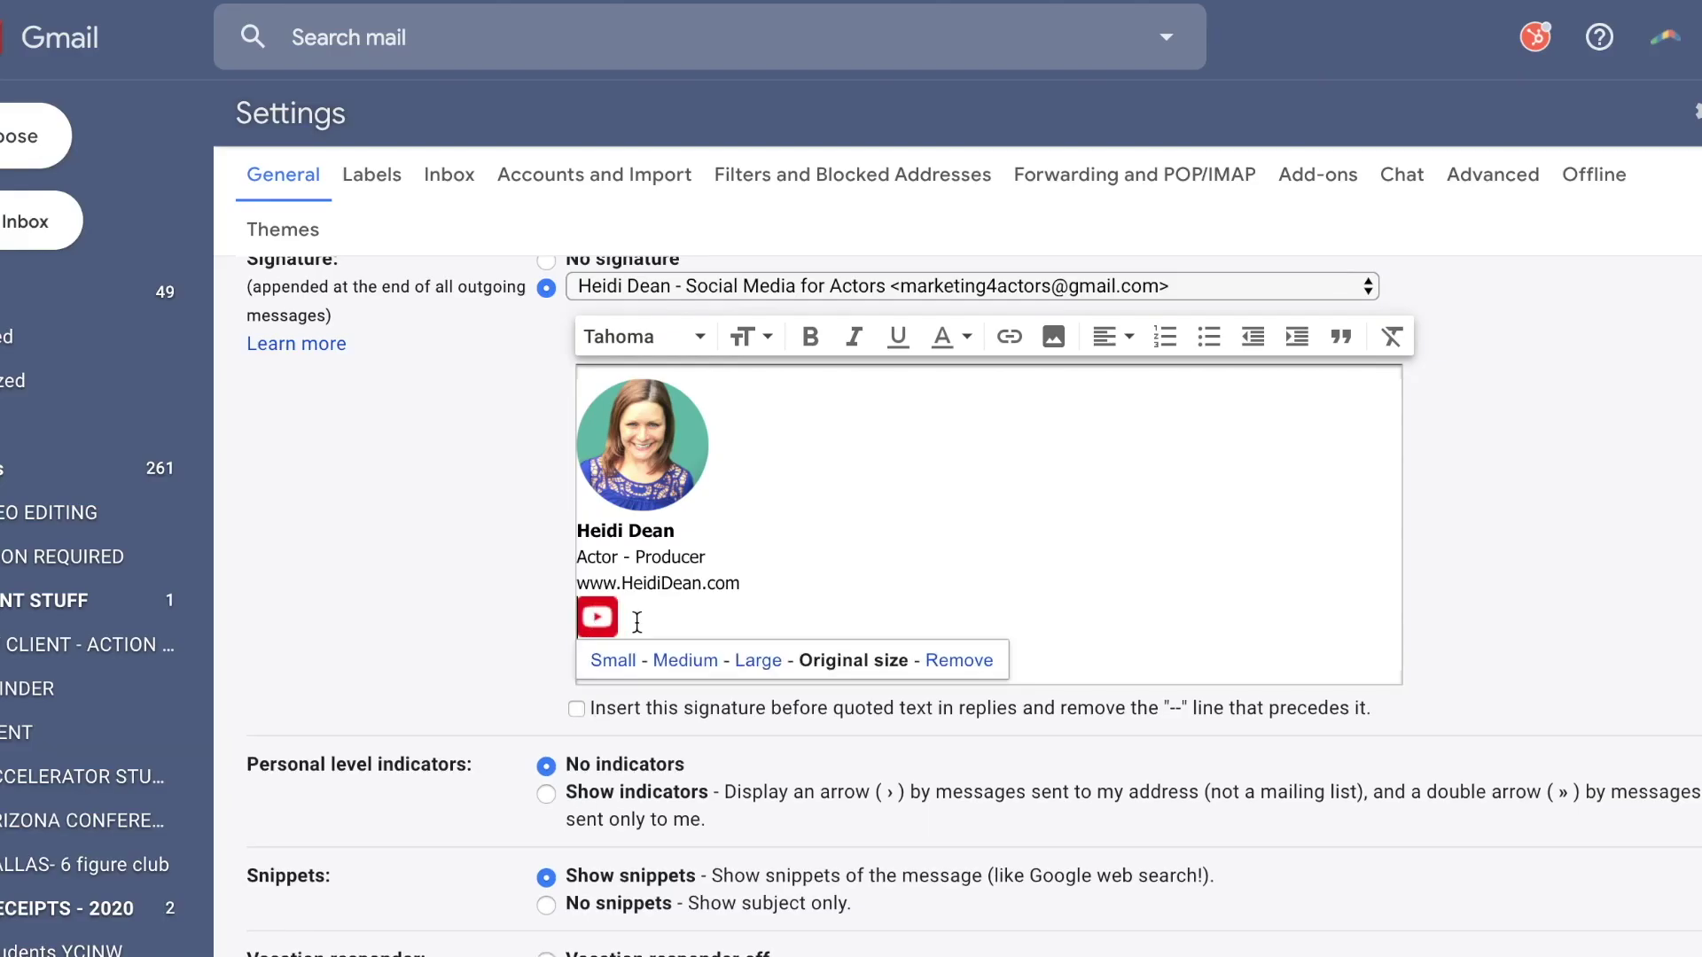
{"action": "left_click", "coordinate": [625, 627]}
Step: Upload twitter (3).png and instagram.png next to the YouTube icon
{"action": "left_click", "coordinate": [1053, 336]}
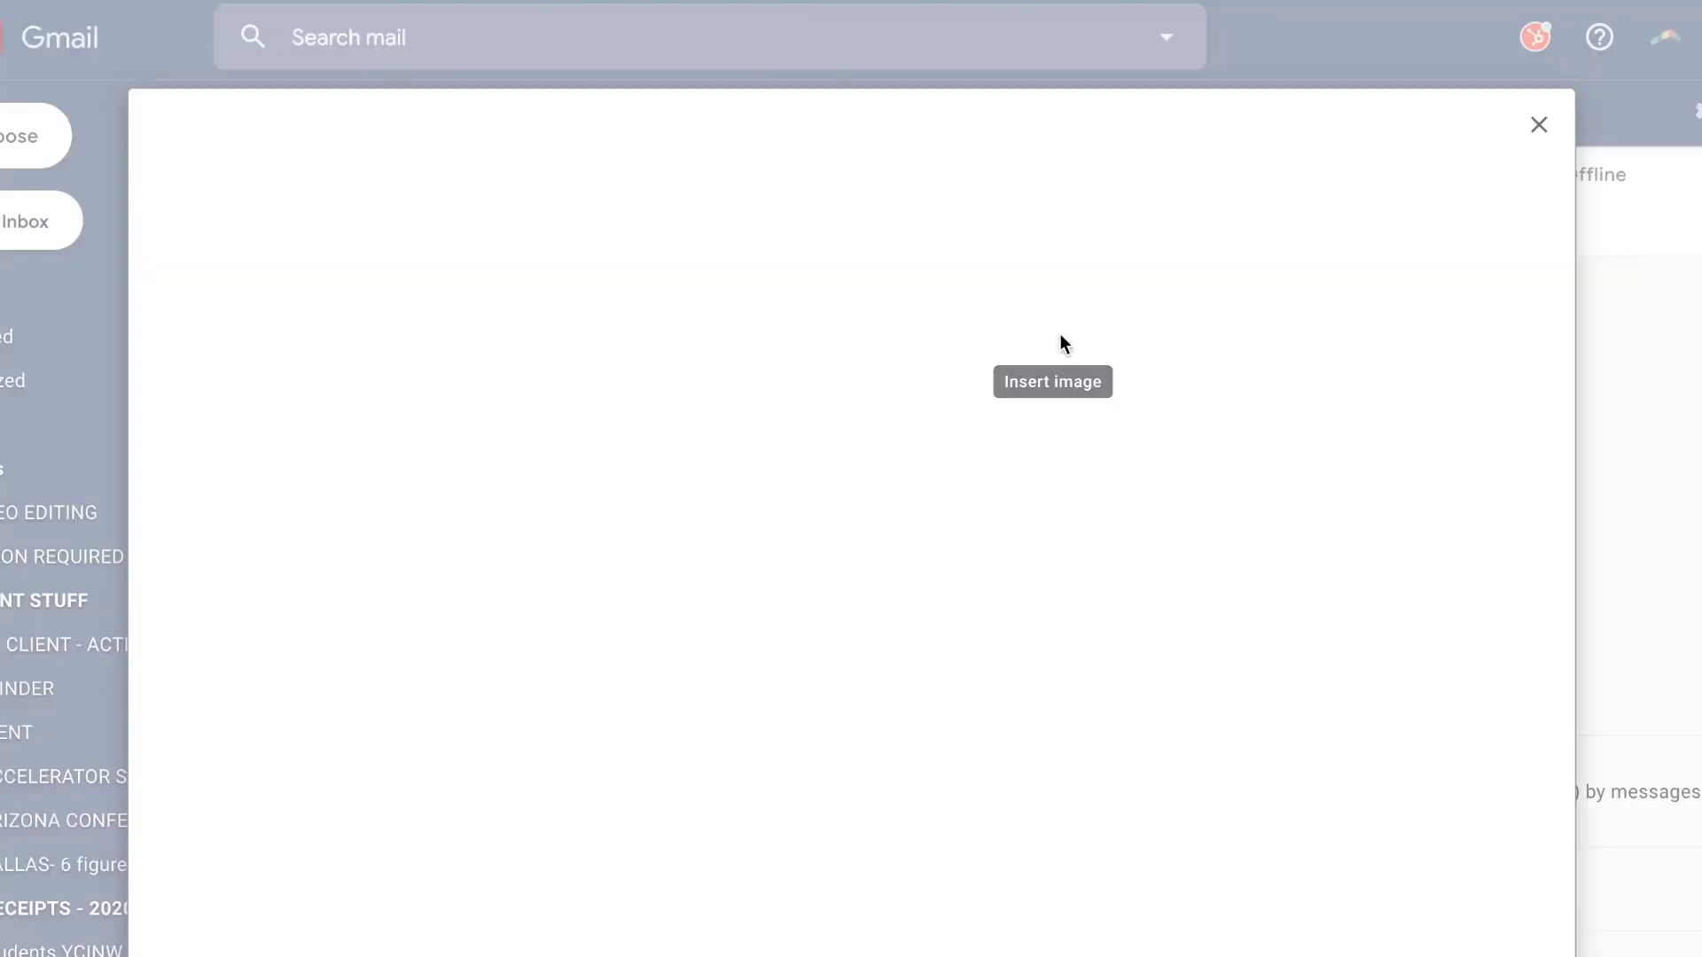
{"action": "left_click", "coordinate": [331, 196]}
{"action": "left_click", "coordinate": [763, 605]}
{"action": "double_click", "coordinate": [606, 631]}
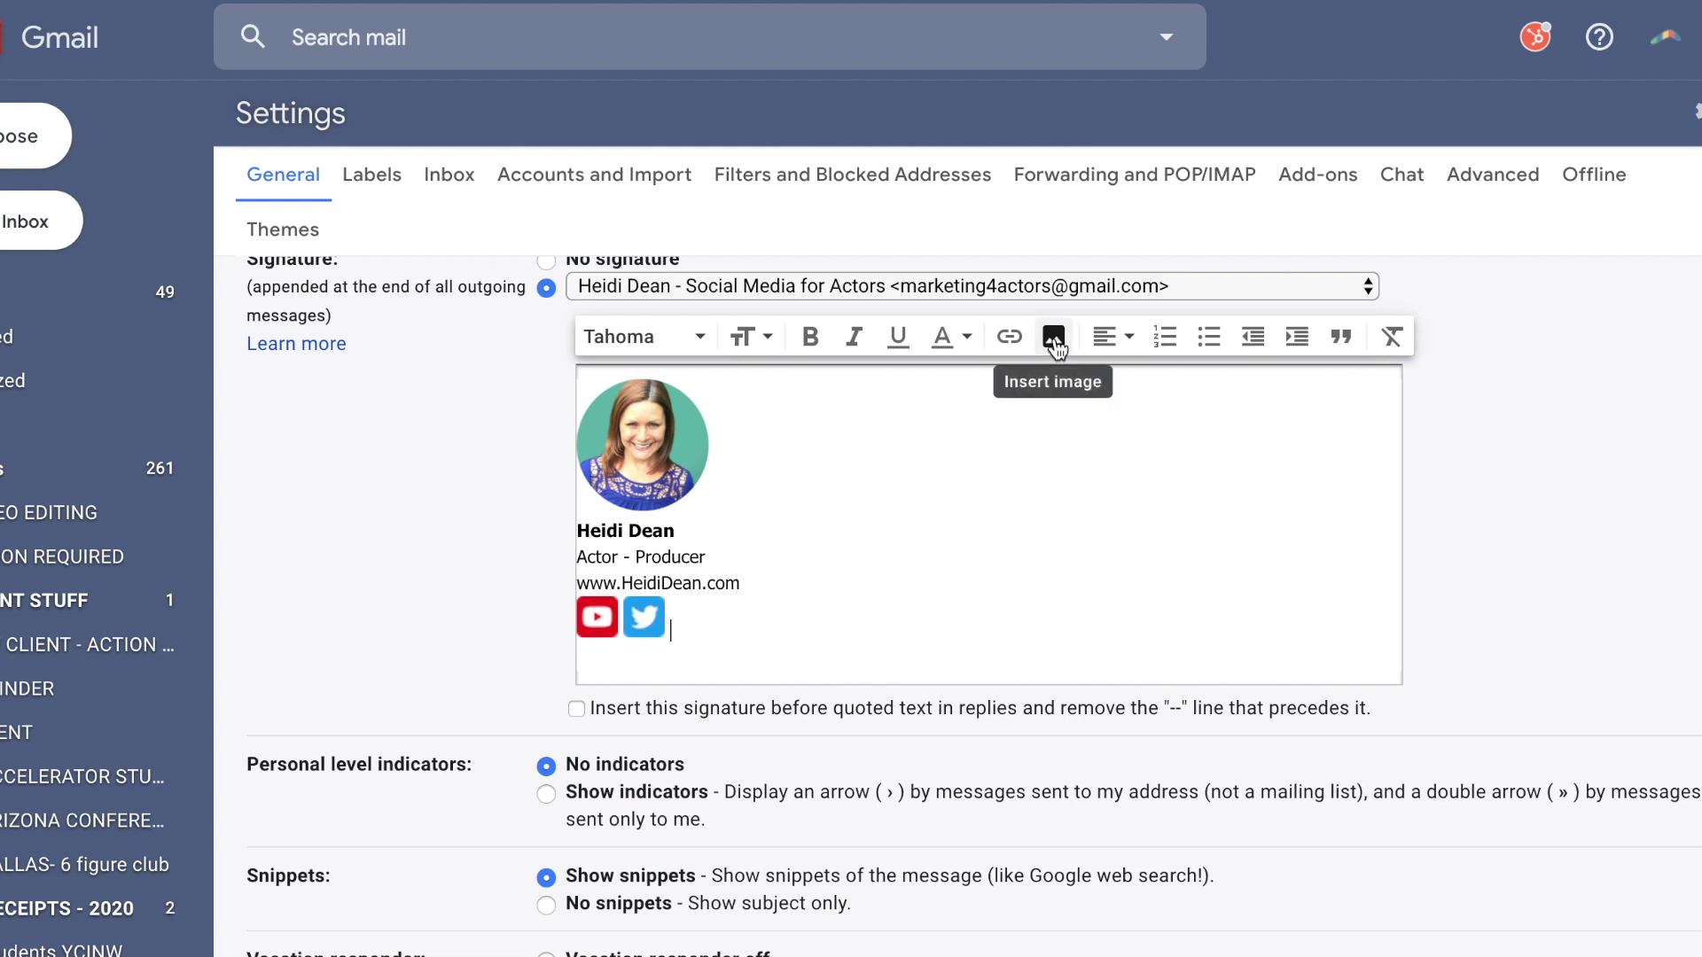
{"action": "left_click", "coordinate": [1053, 338]}
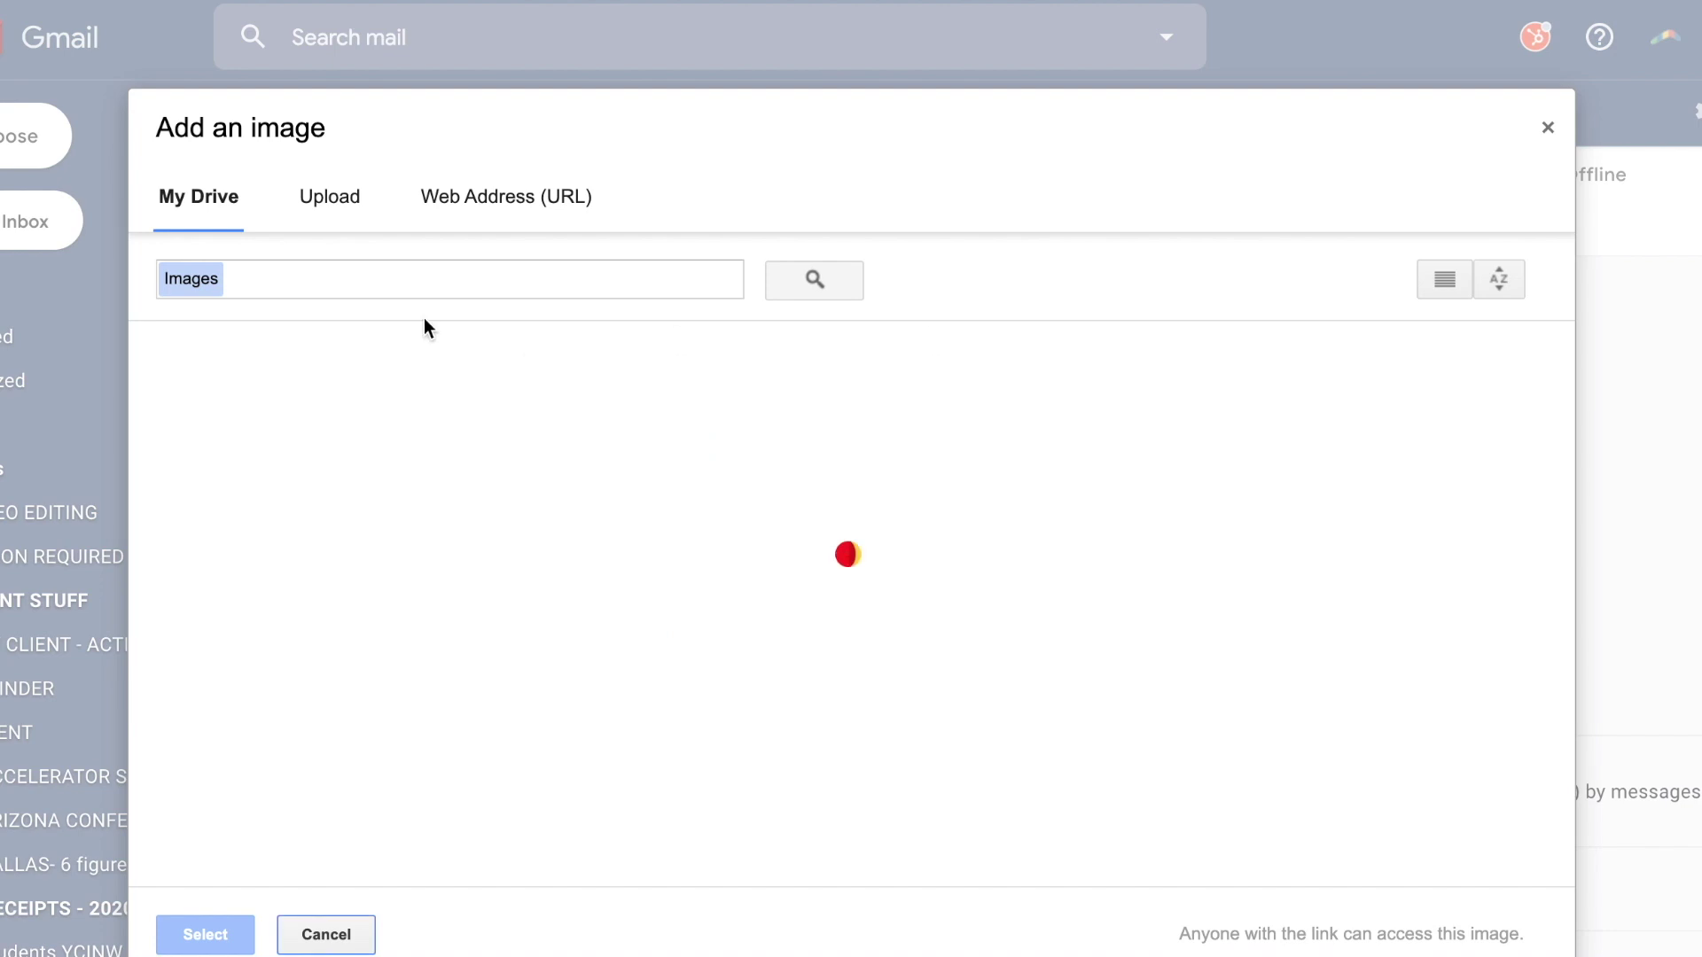
{"action": "left_click", "coordinate": [767, 613]}
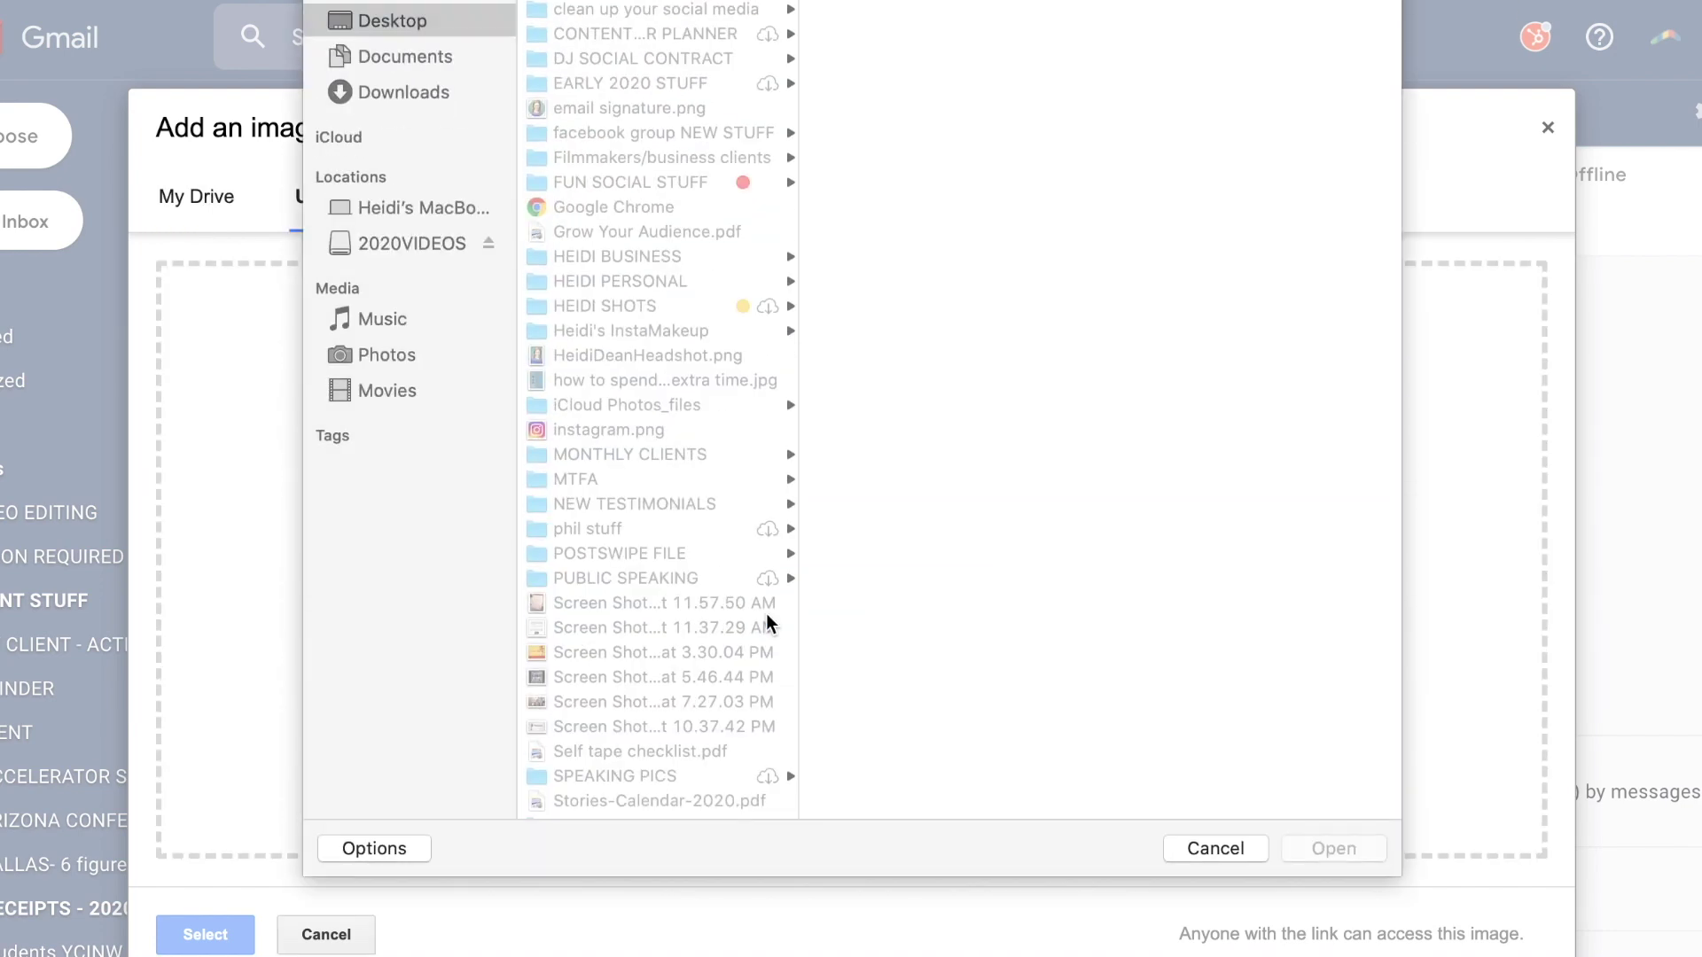
{"action": "double_click", "coordinate": [598, 434]}
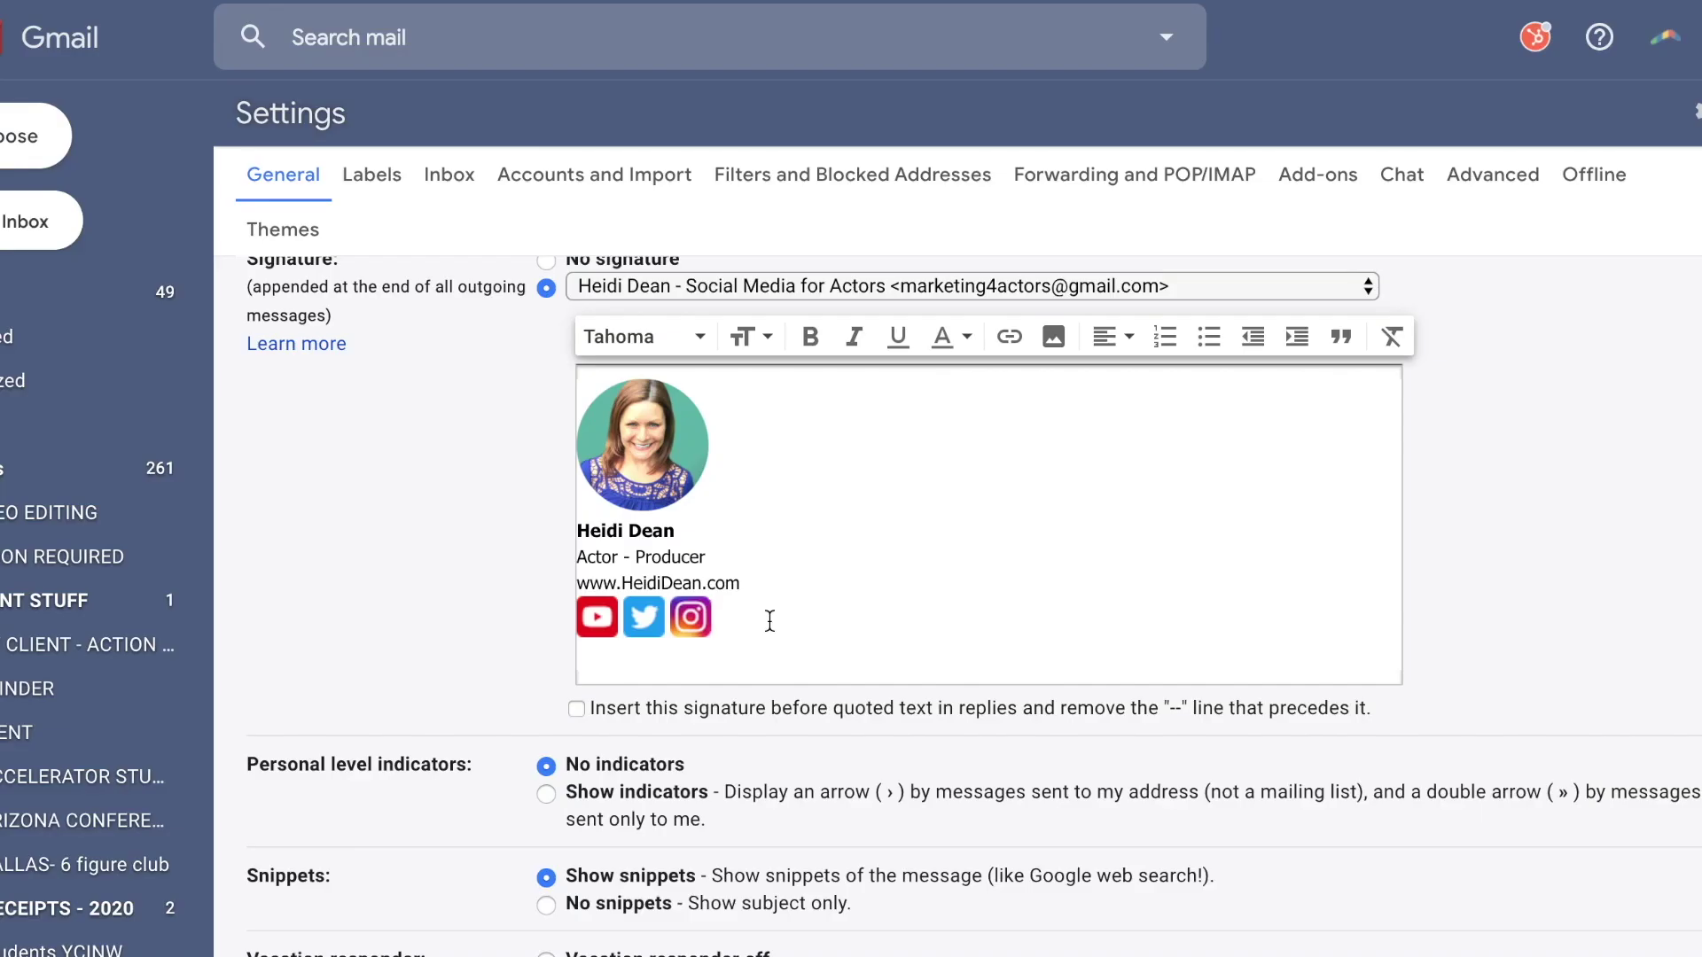
Step: Turn the website address line in the signature into a link
{"action": "left_click_drag", "start_coordinate": [751, 583], "coordinate": [581, 577]}
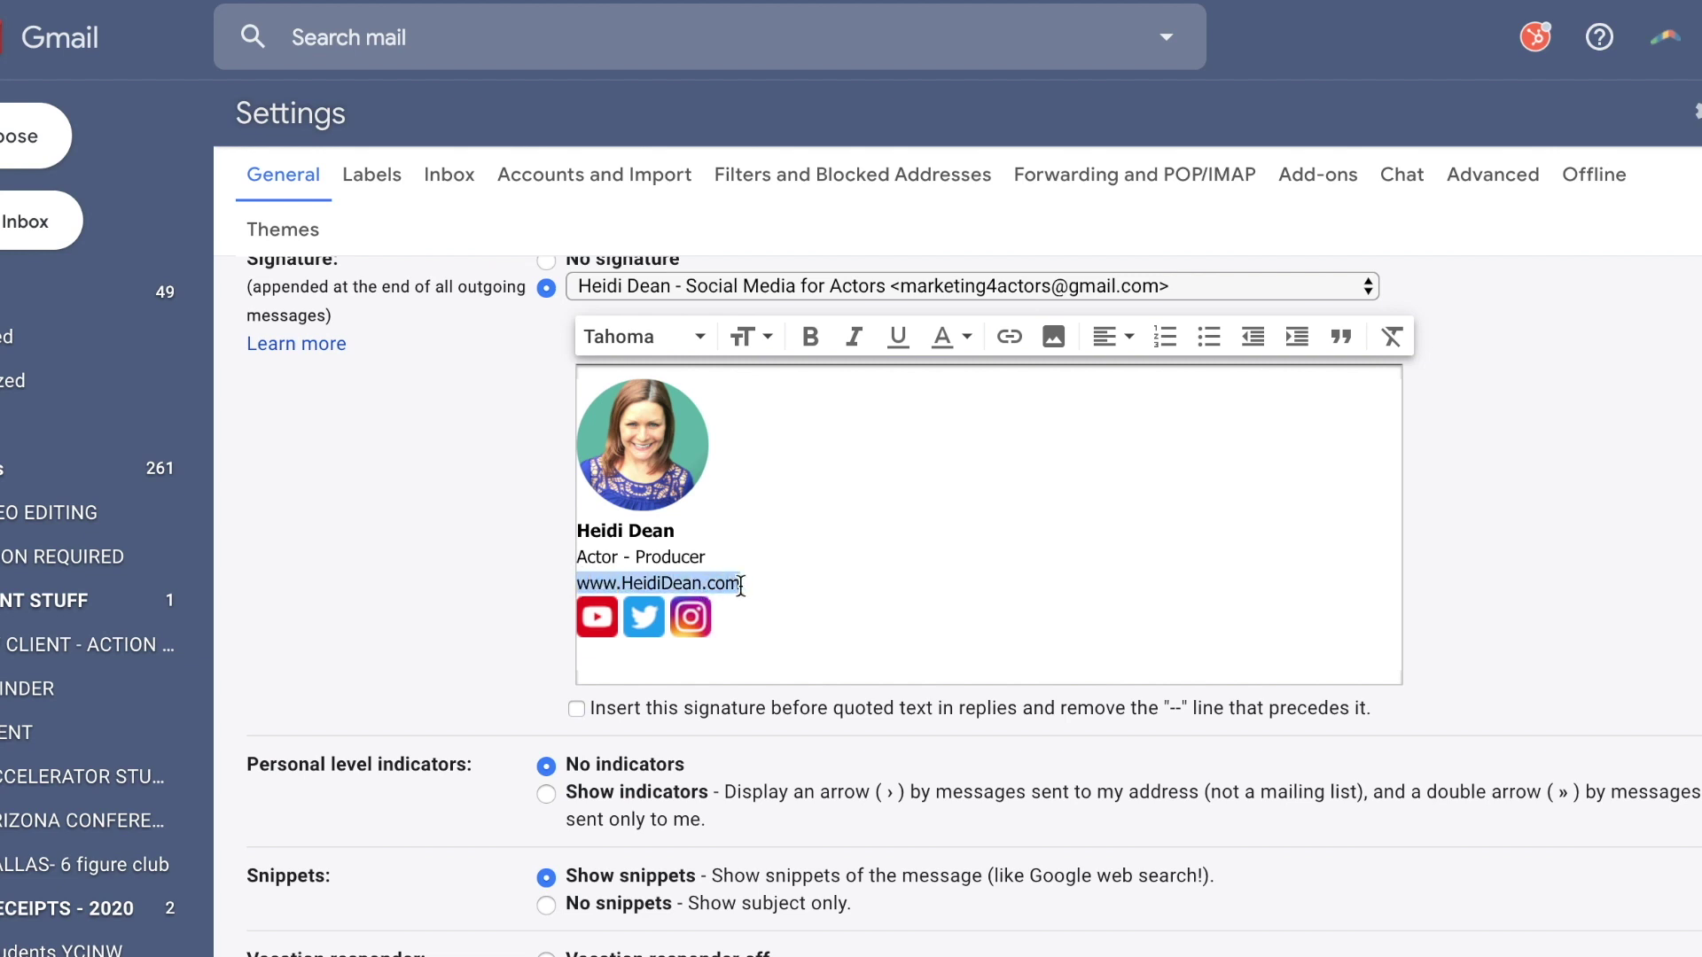
{"action": "left_click", "coordinate": [1009, 337]}
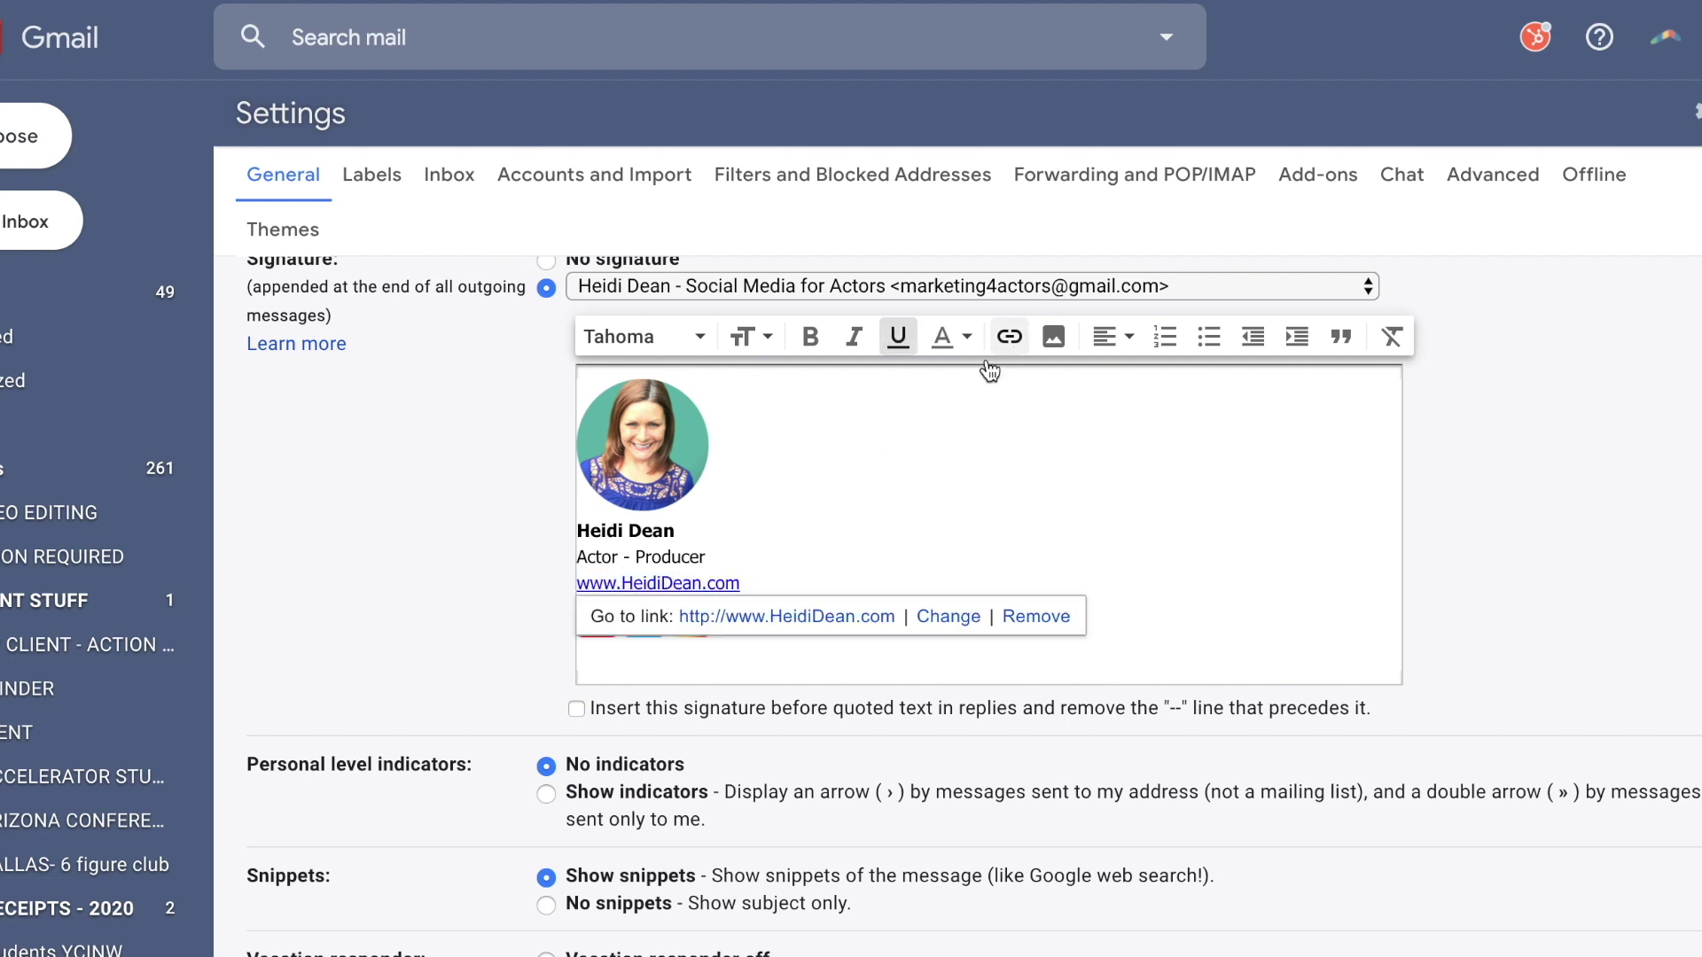
{"action": "left_click", "coordinate": [781, 545]}
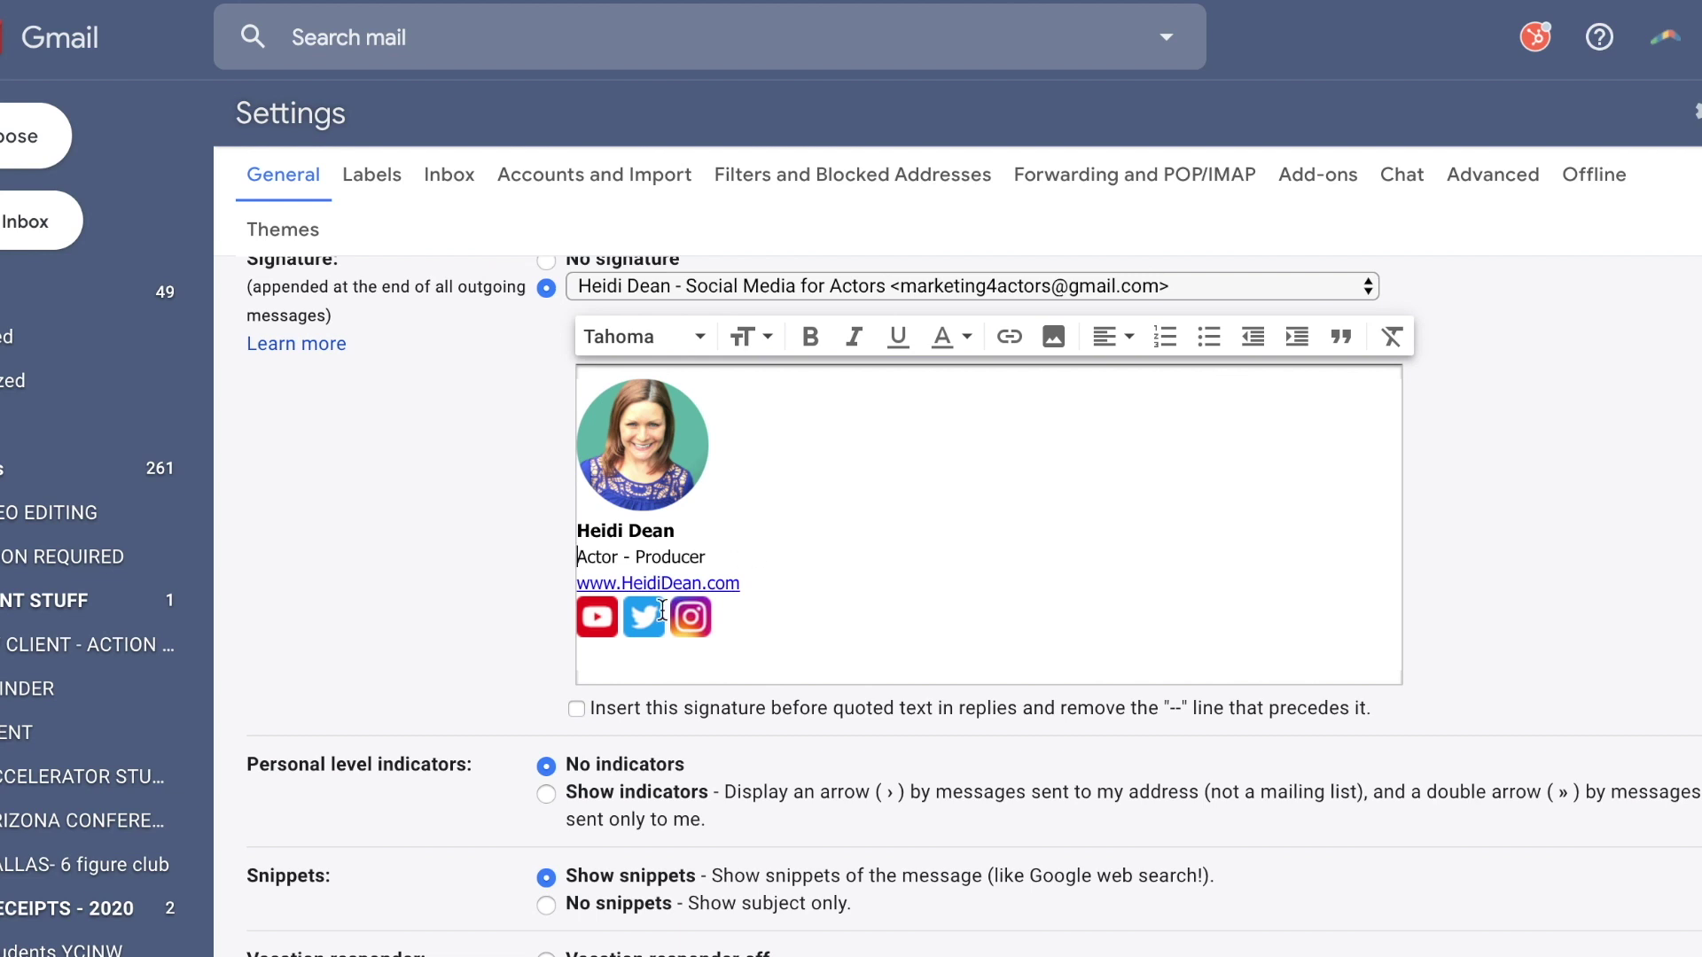
Step: Link the YouTube icon to her YouTube channel URL
{"action": "left_click", "coordinate": [597, 620]}
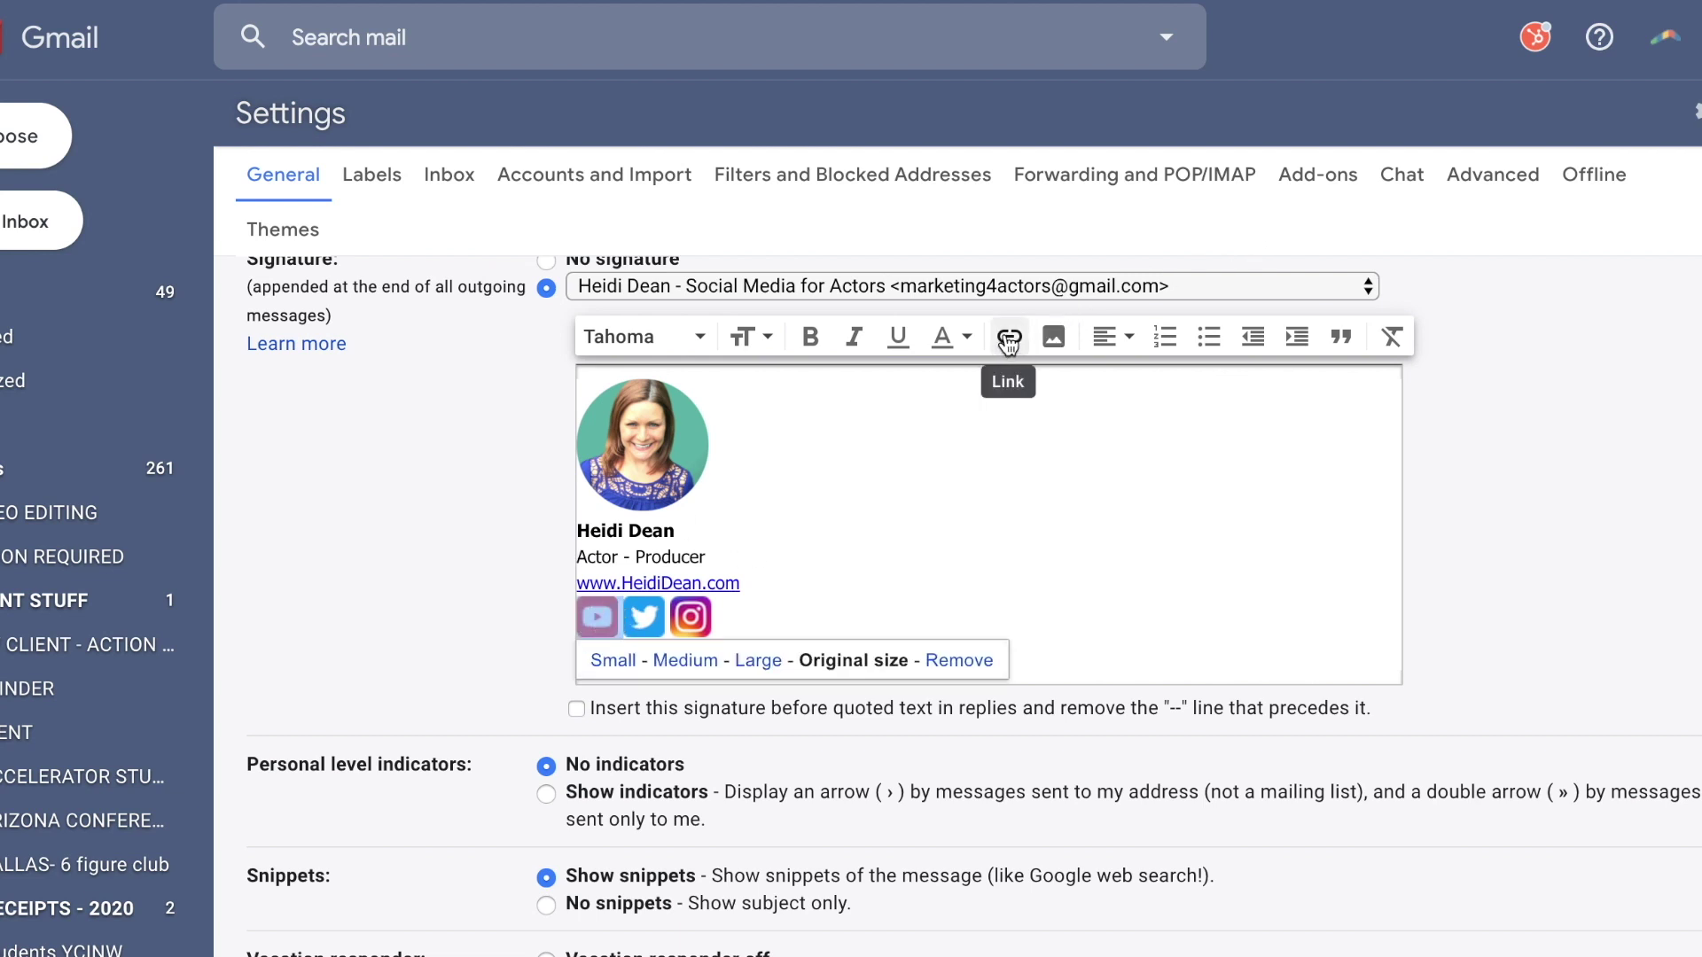
{"action": "left_click", "coordinate": [1009, 338]}
{"action": "type", "text": "www.youtube"}
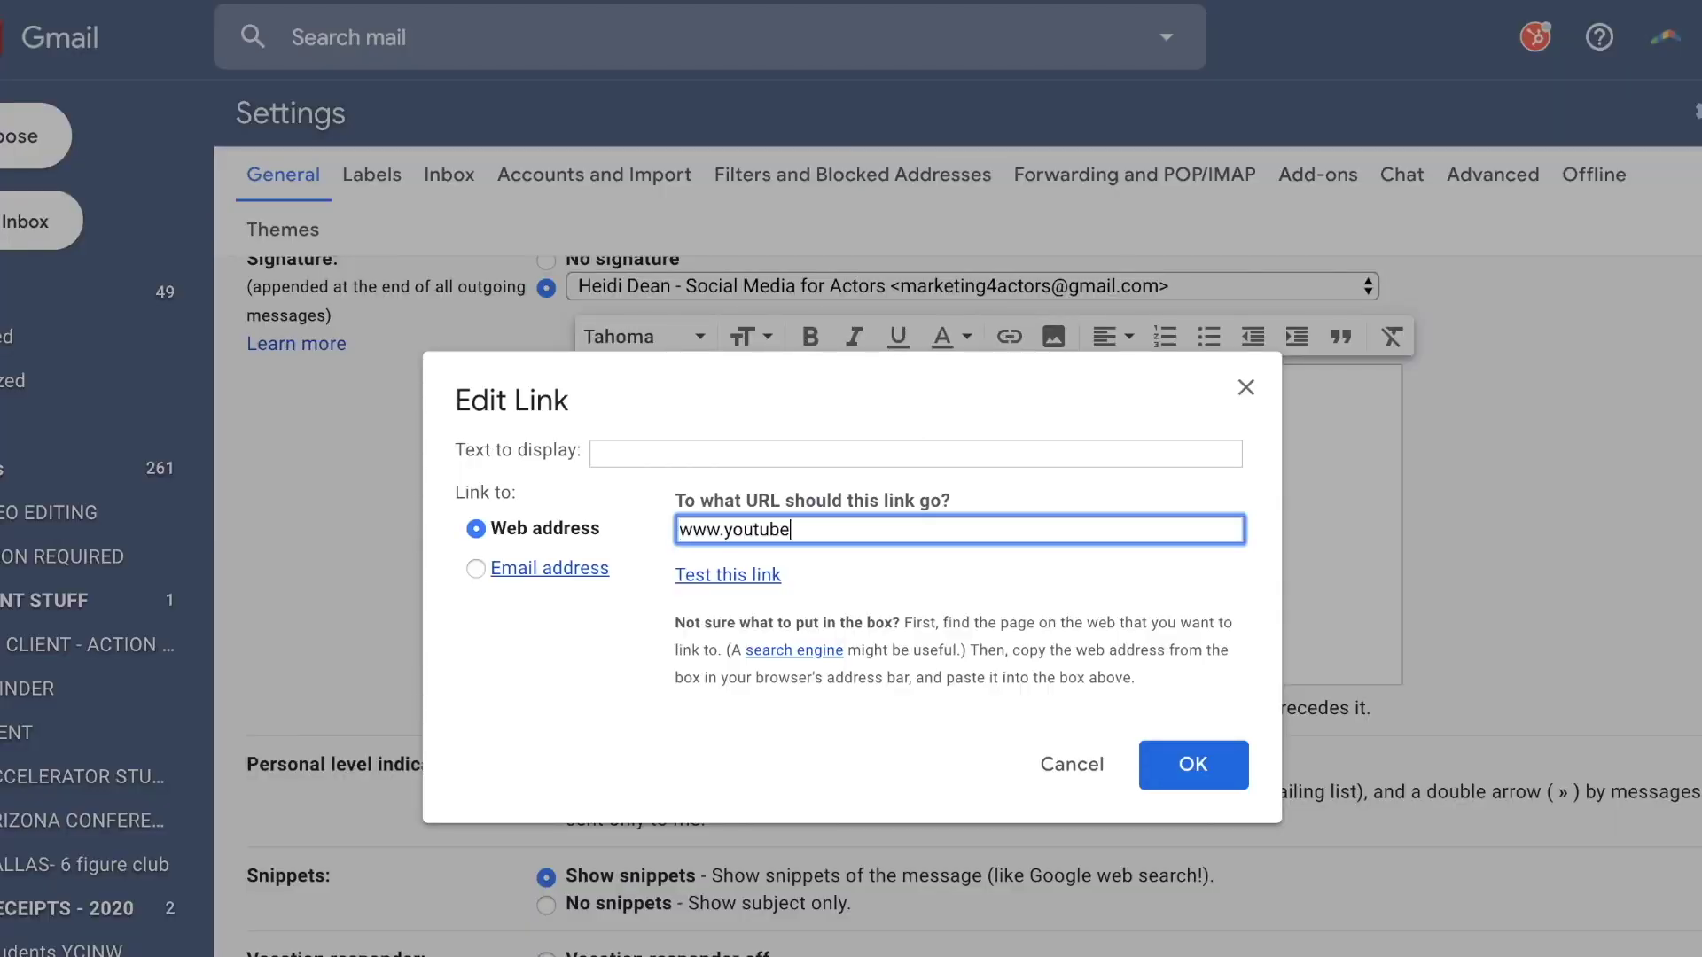
{"action": "type", "text": ".com/heididean"}
{"action": "left_click", "coordinate": [1190, 783]}
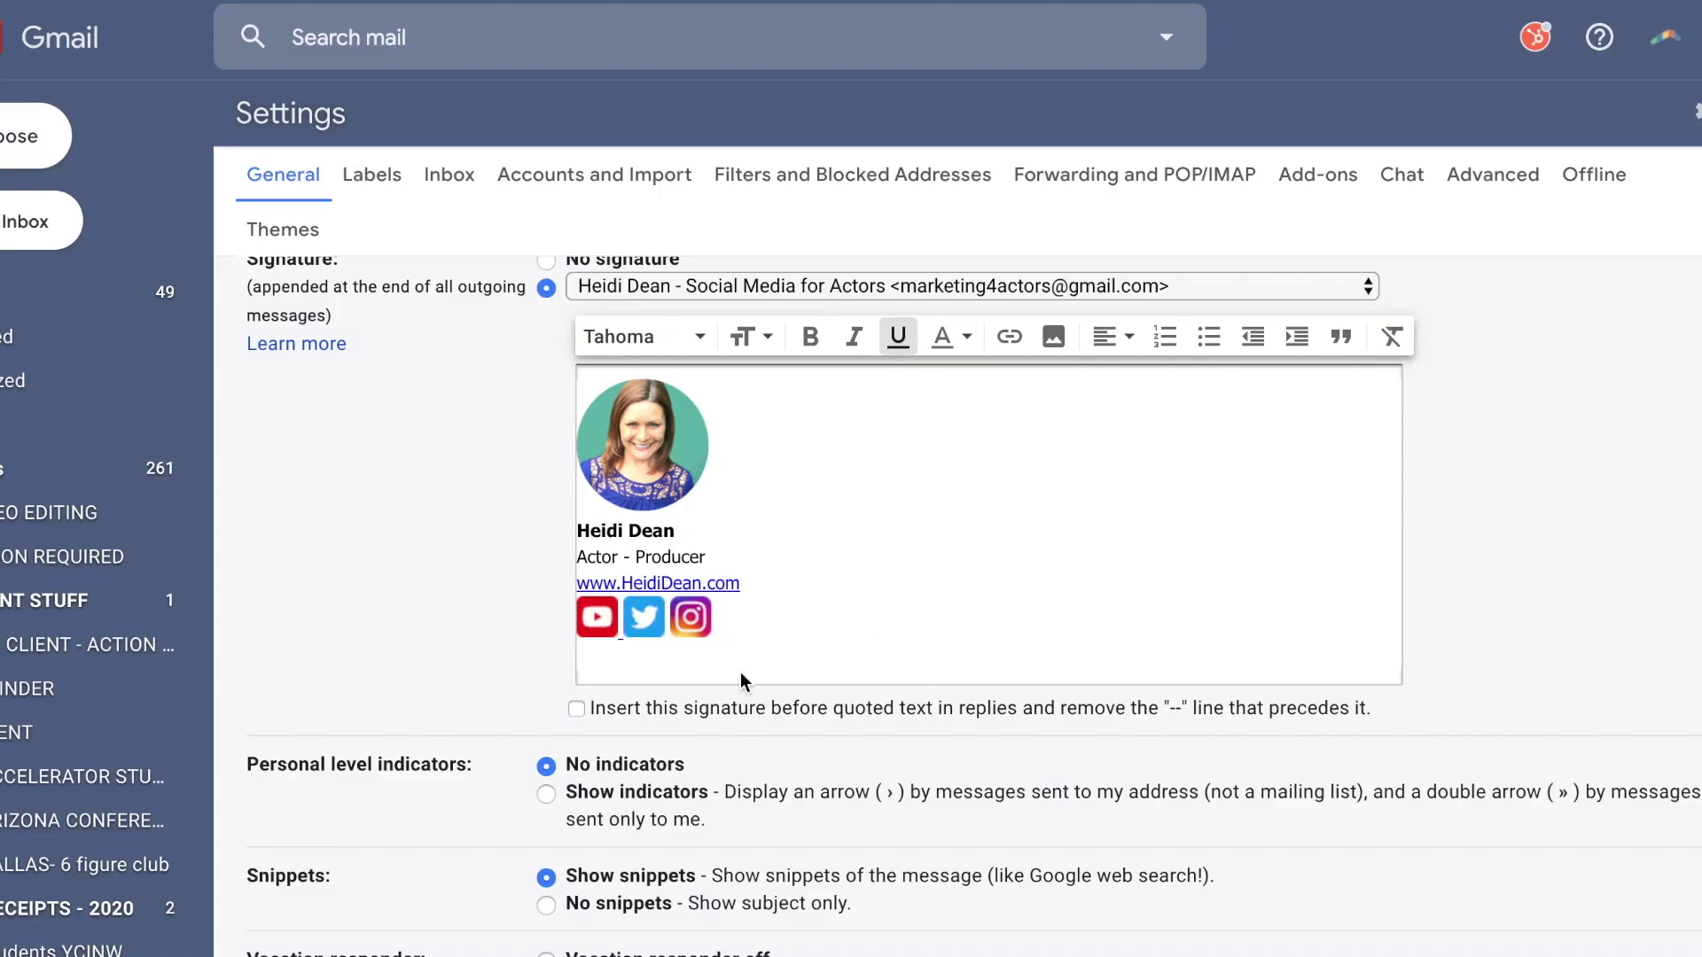
{"action": "left_click", "coordinate": [647, 623]}
{"action": "left_click", "coordinate": [671, 623]}
{"action": "left_click", "coordinate": [646, 623]}
{"action": "left_click_drag", "start_coordinate": [669, 623], "coordinate": [637, 623]}
{"action": "left_click", "coordinate": [638, 620]}
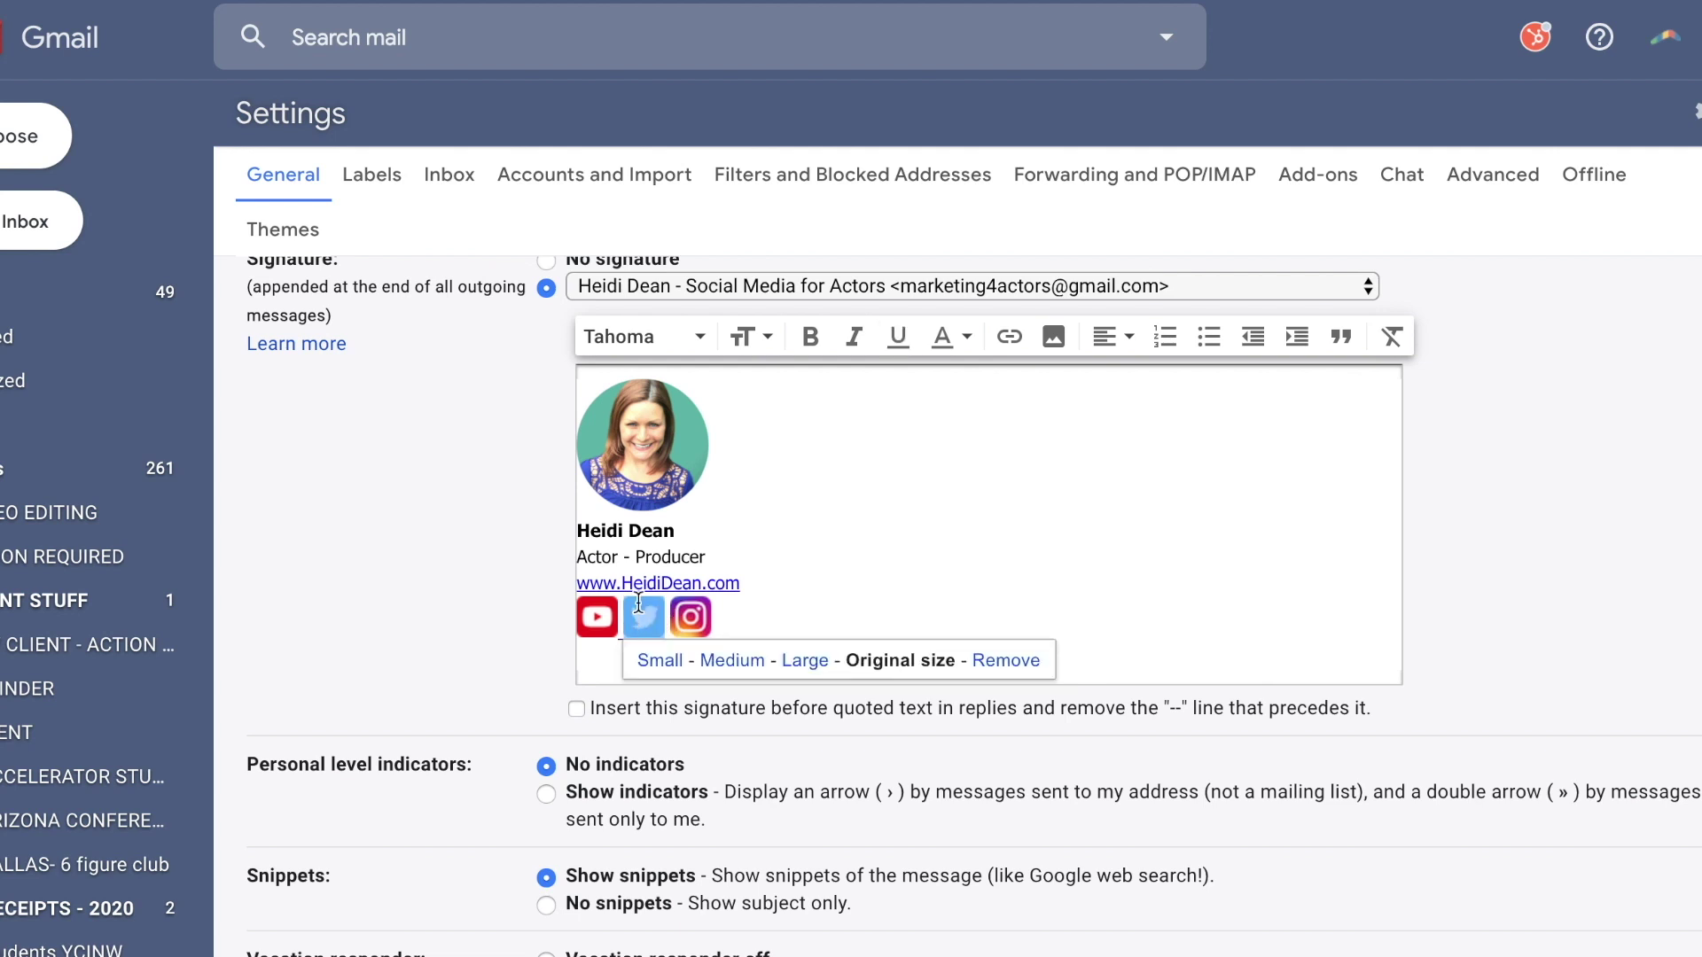
{"action": "left_click", "coordinate": [1009, 335]}
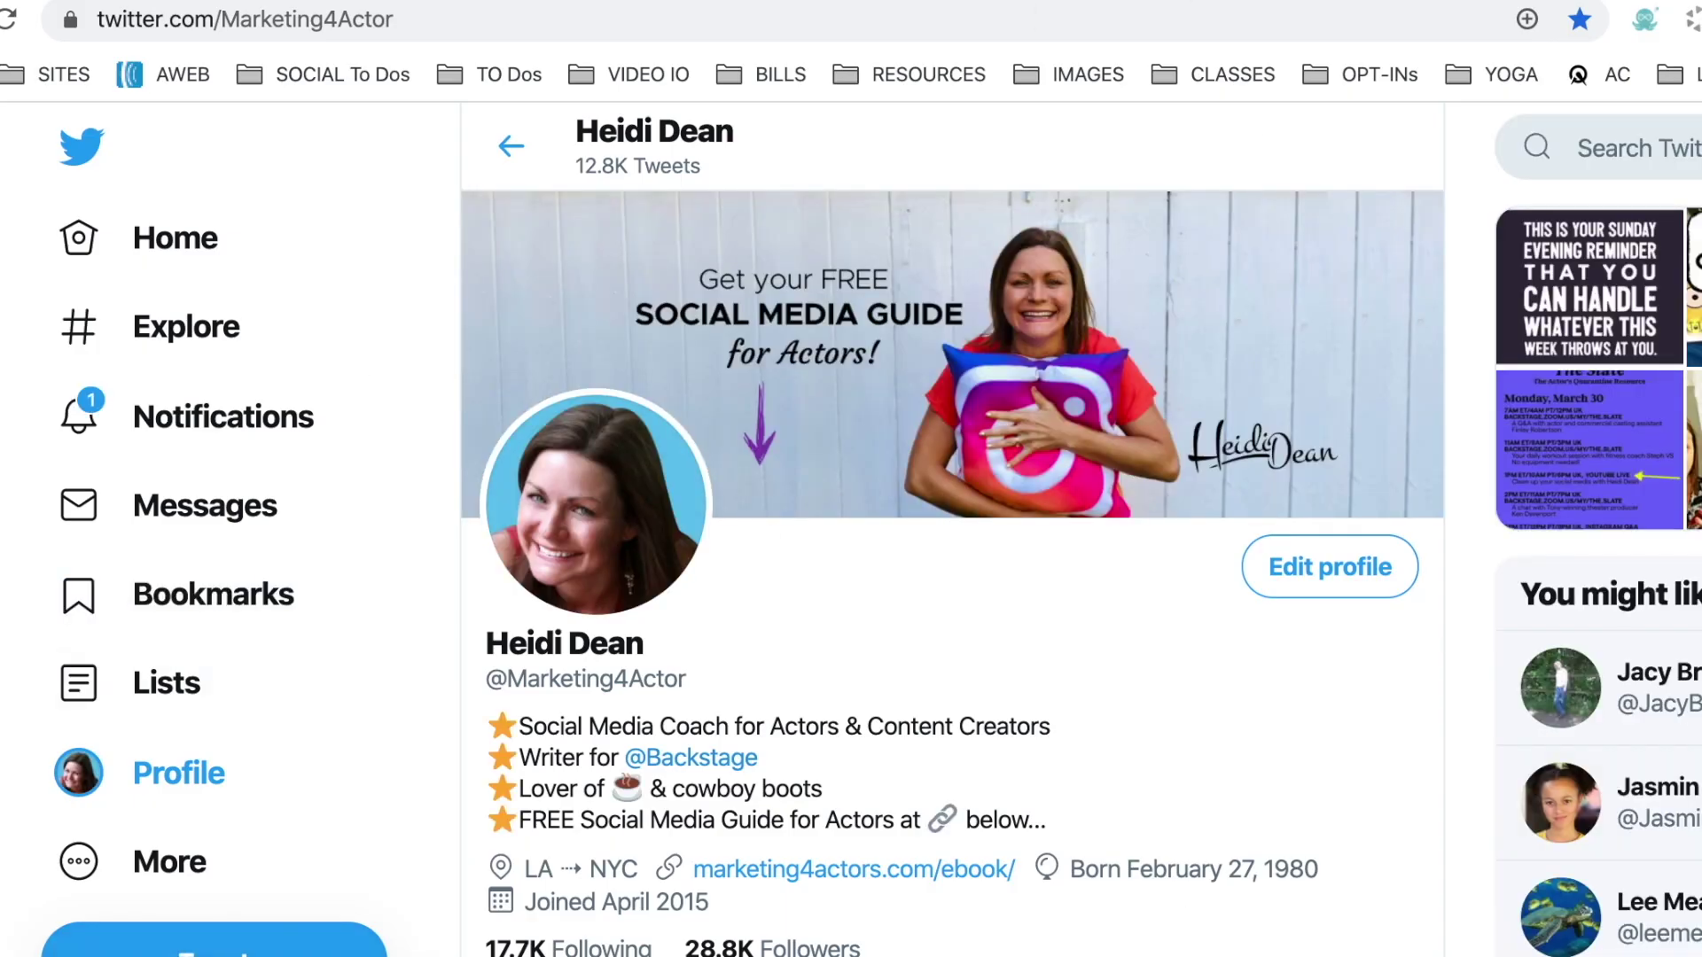
{"action": "scroll", "coordinate": [952, 576], "scroll_direction": "down", "scroll_amount": 20}
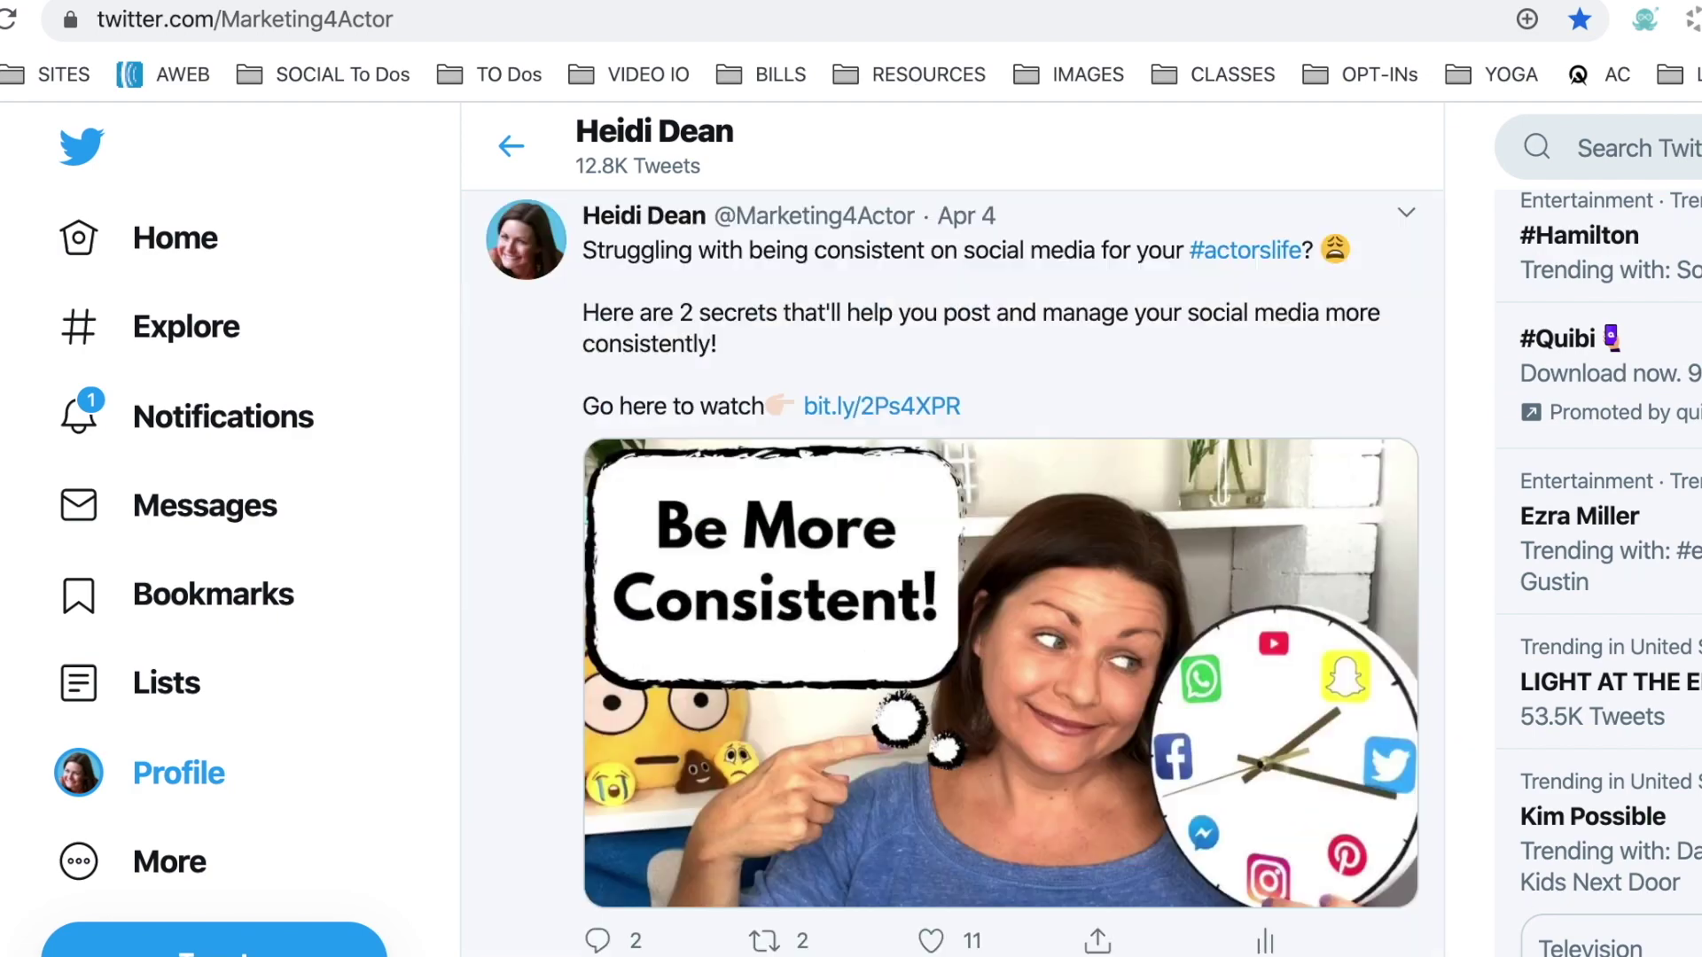
{"action": "scroll", "coordinate": [952, 576], "scroll_direction": "down", "scroll_amount": 10}
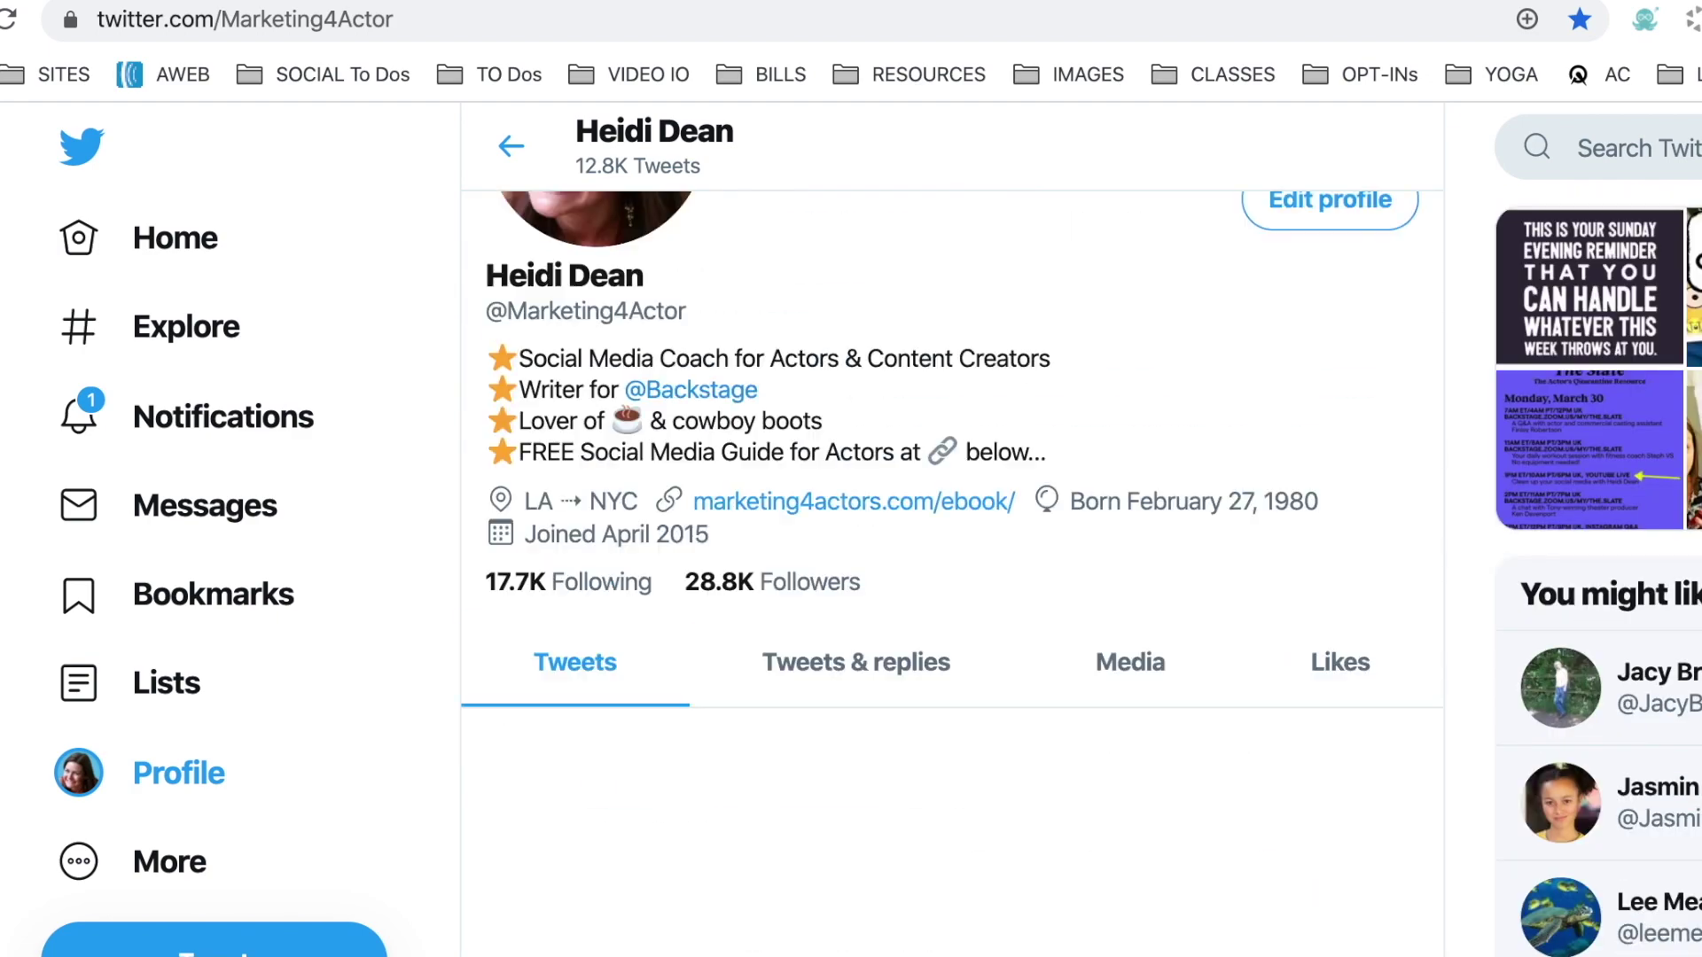
{"action": "left_click", "coordinate": [266, 19]}
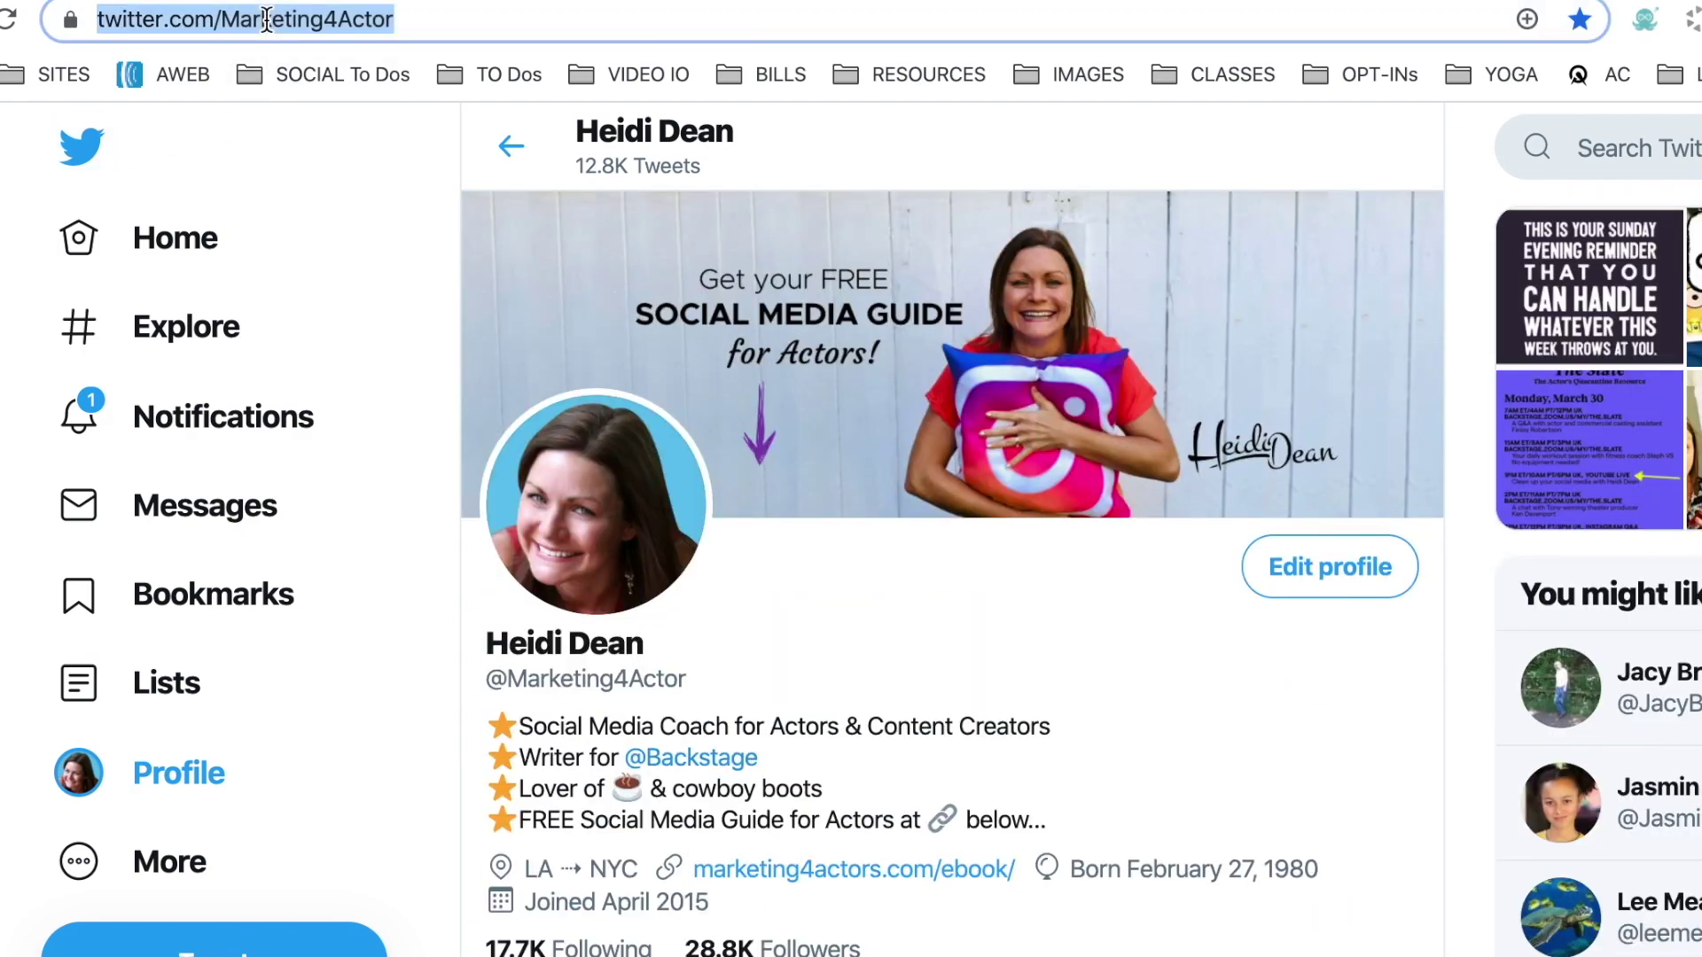
{"action": "key", "text": "ctrl+c"}
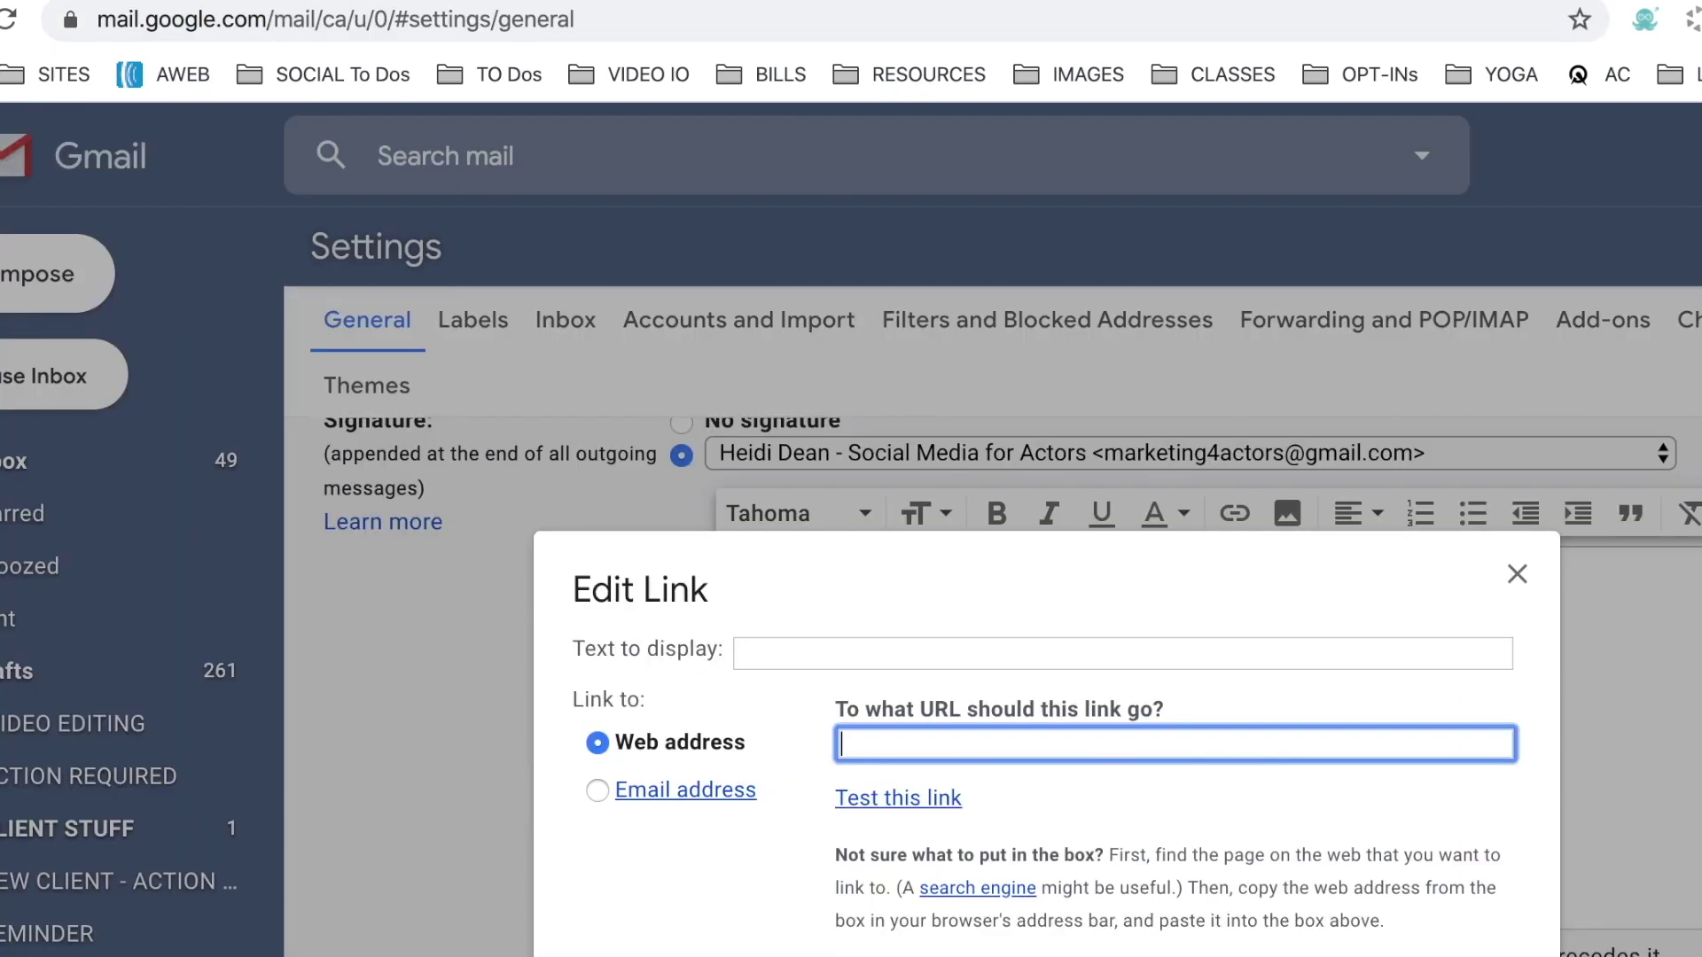
{"action": "key", "text": "ctrl+v"}
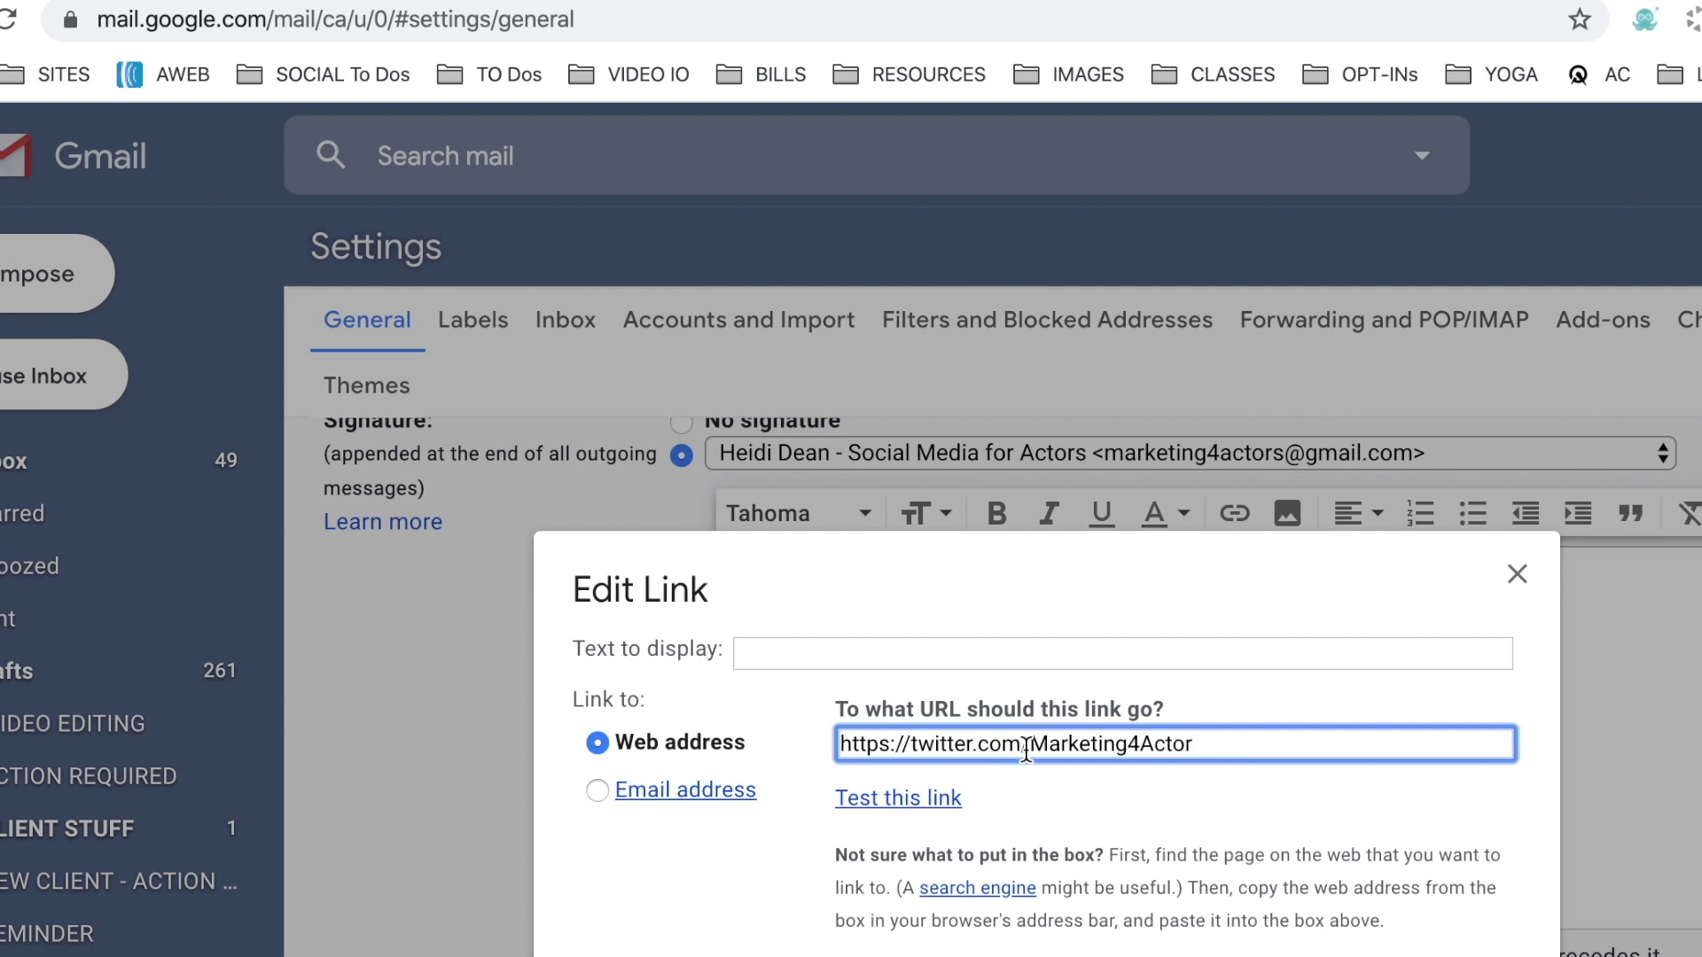
{"action": "key", "text": "Return"}
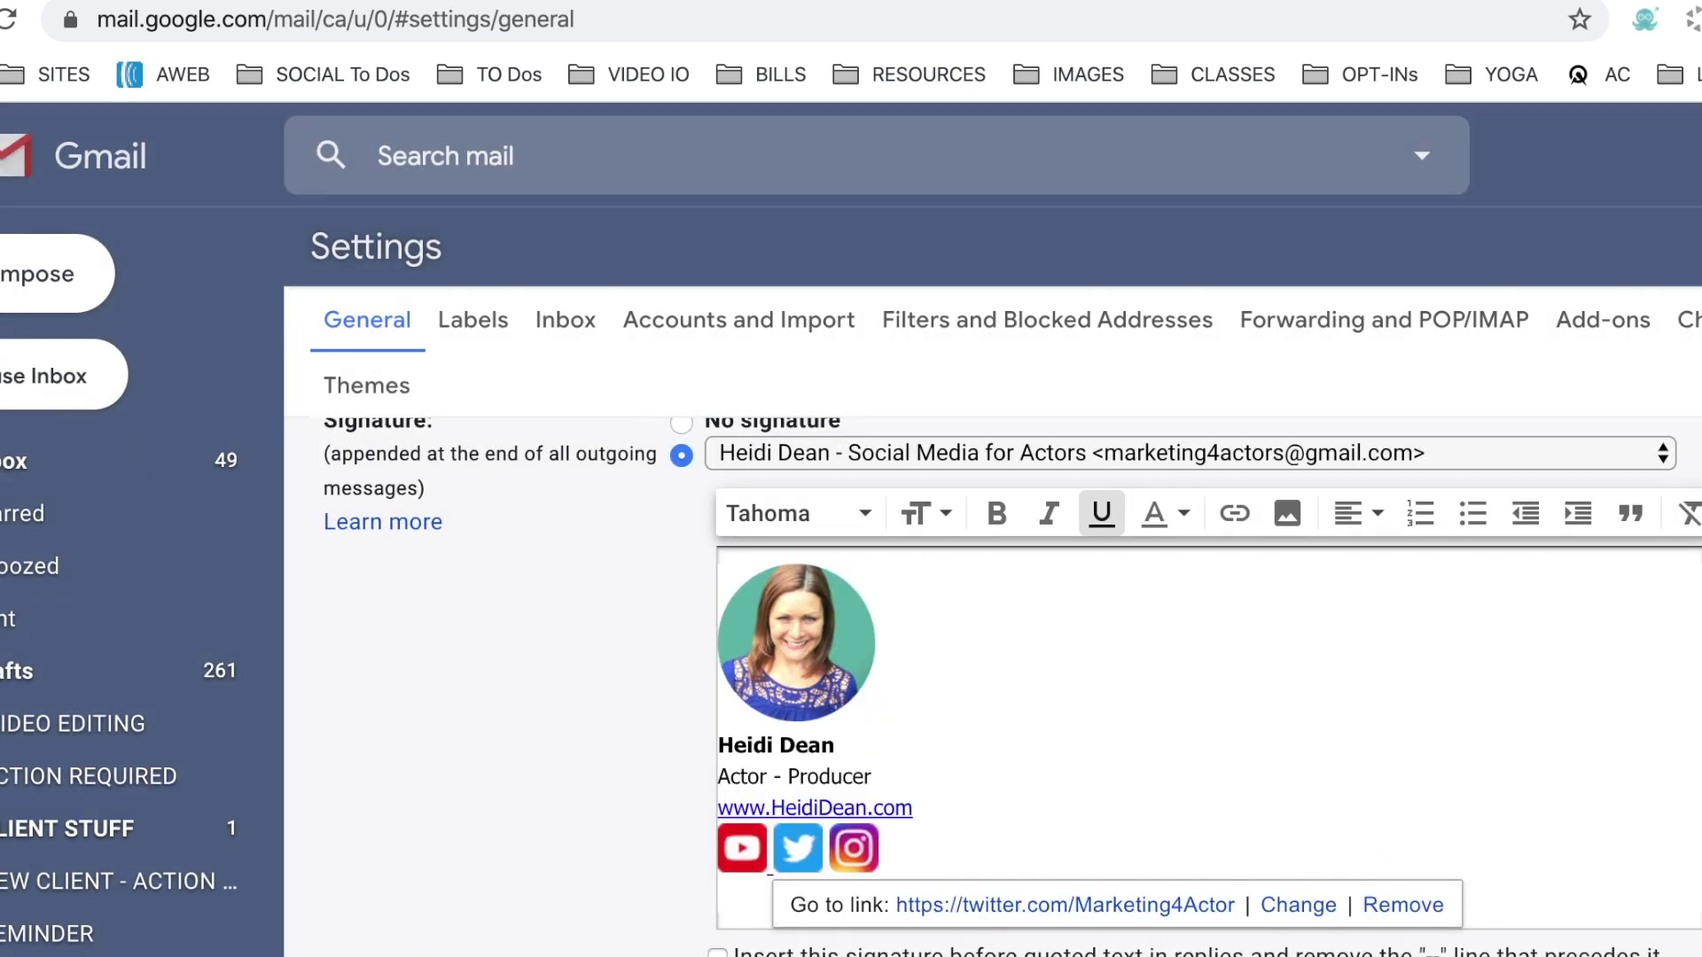
{"action": "left_click", "coordinate": [900, 844]}
{"action": "left_click", "coordinate": [847, 848]}
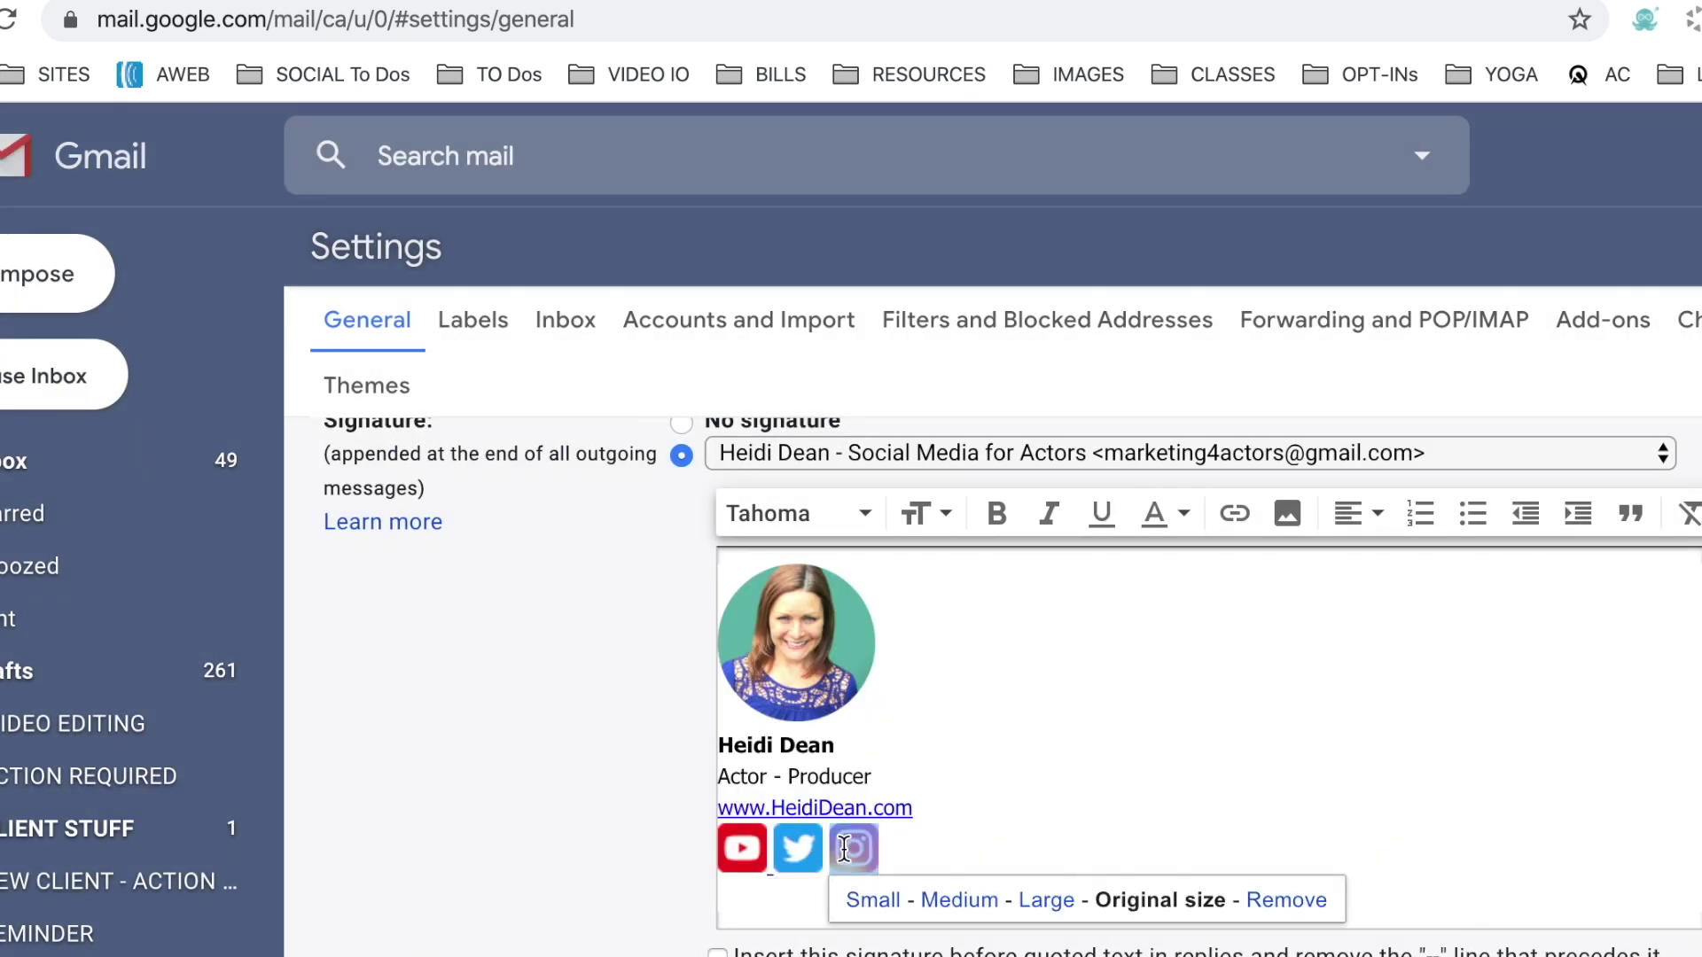
{"action": "left_click", "coordinate": [1235, 516]}
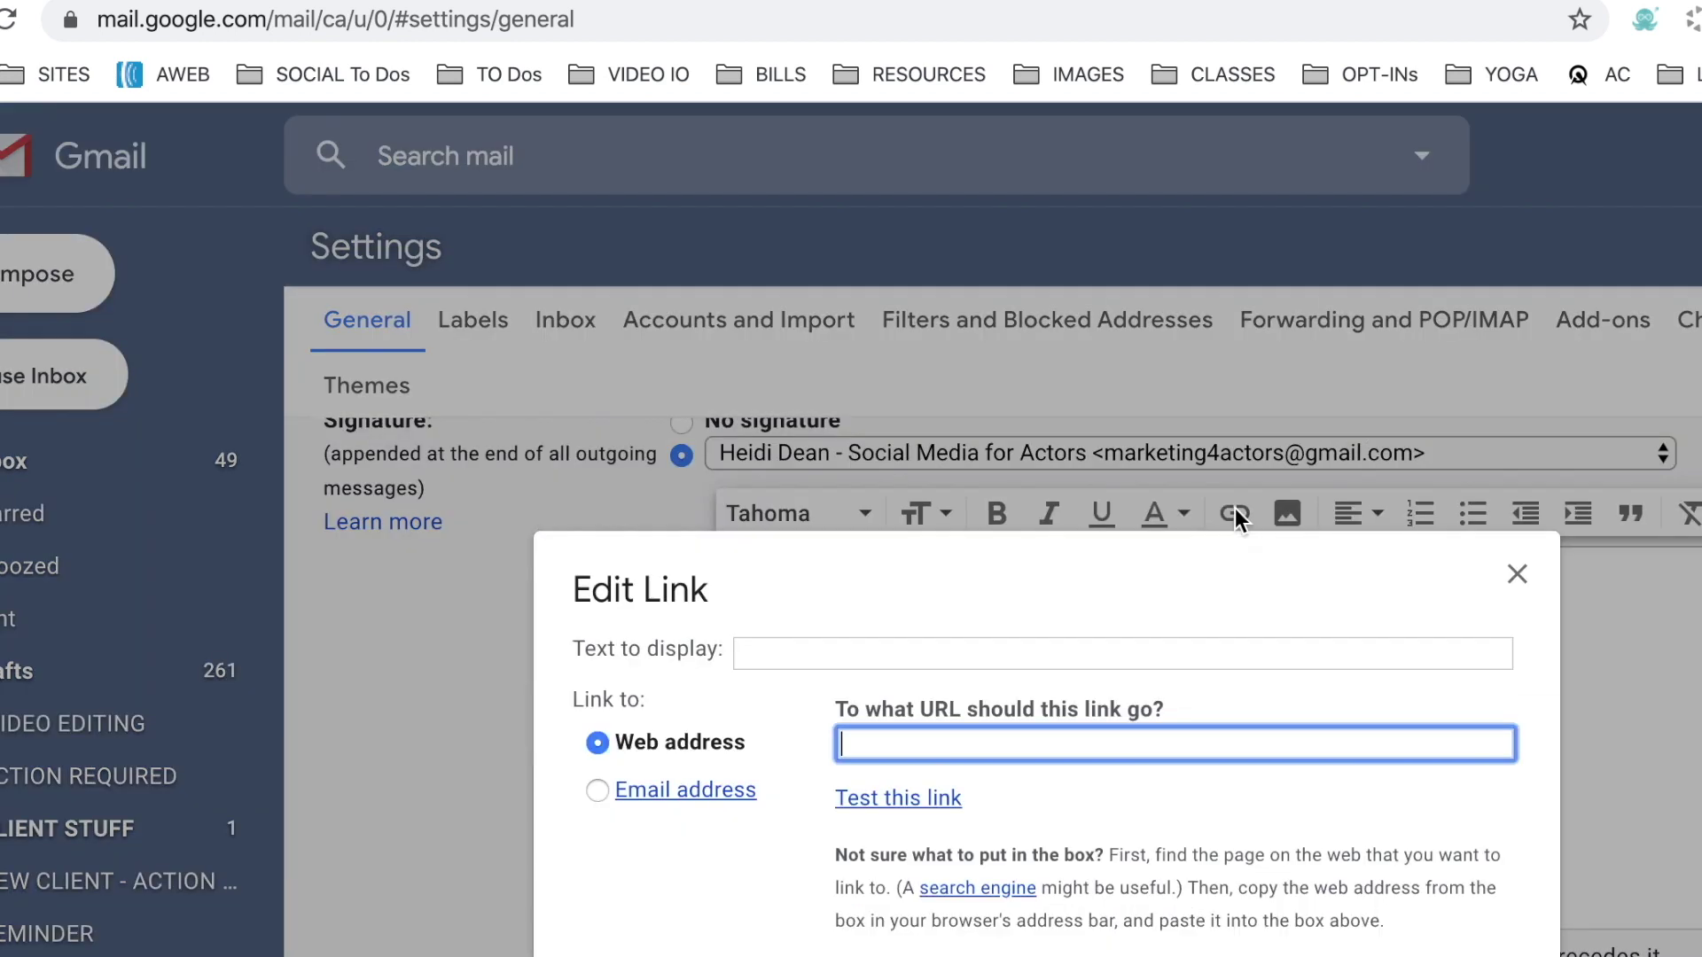
{"action": "left_click", "coordinate": [1114, 2]}
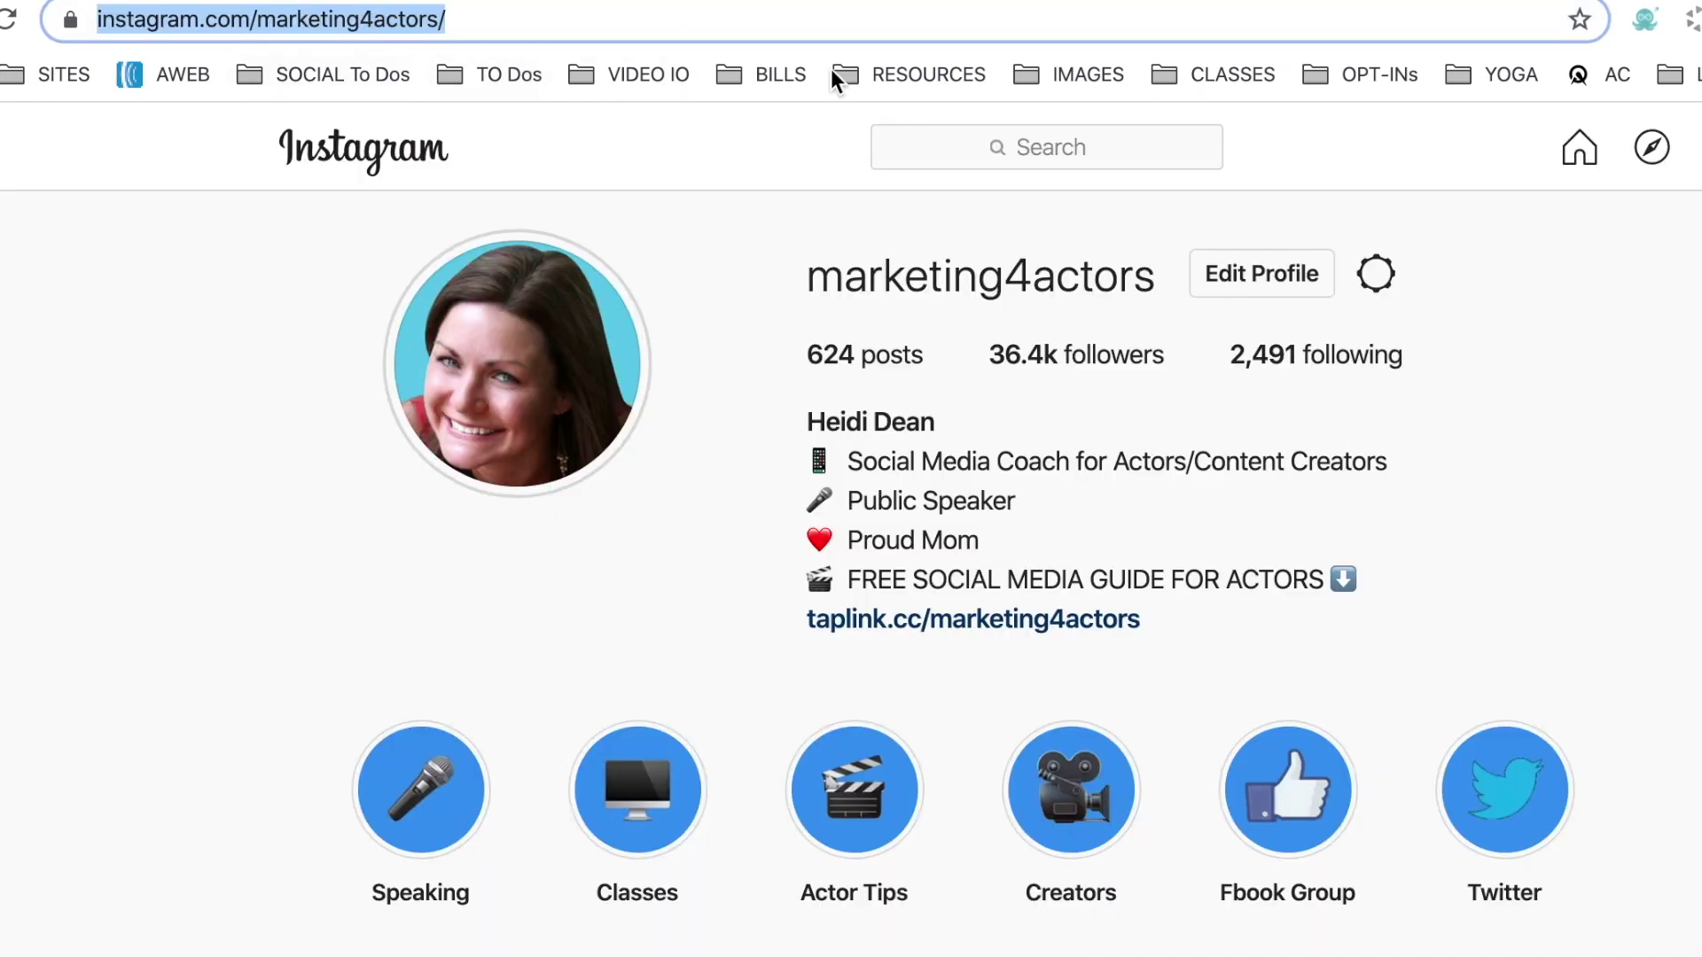
{"action": "left_click", "coordinate": [923, 3]}
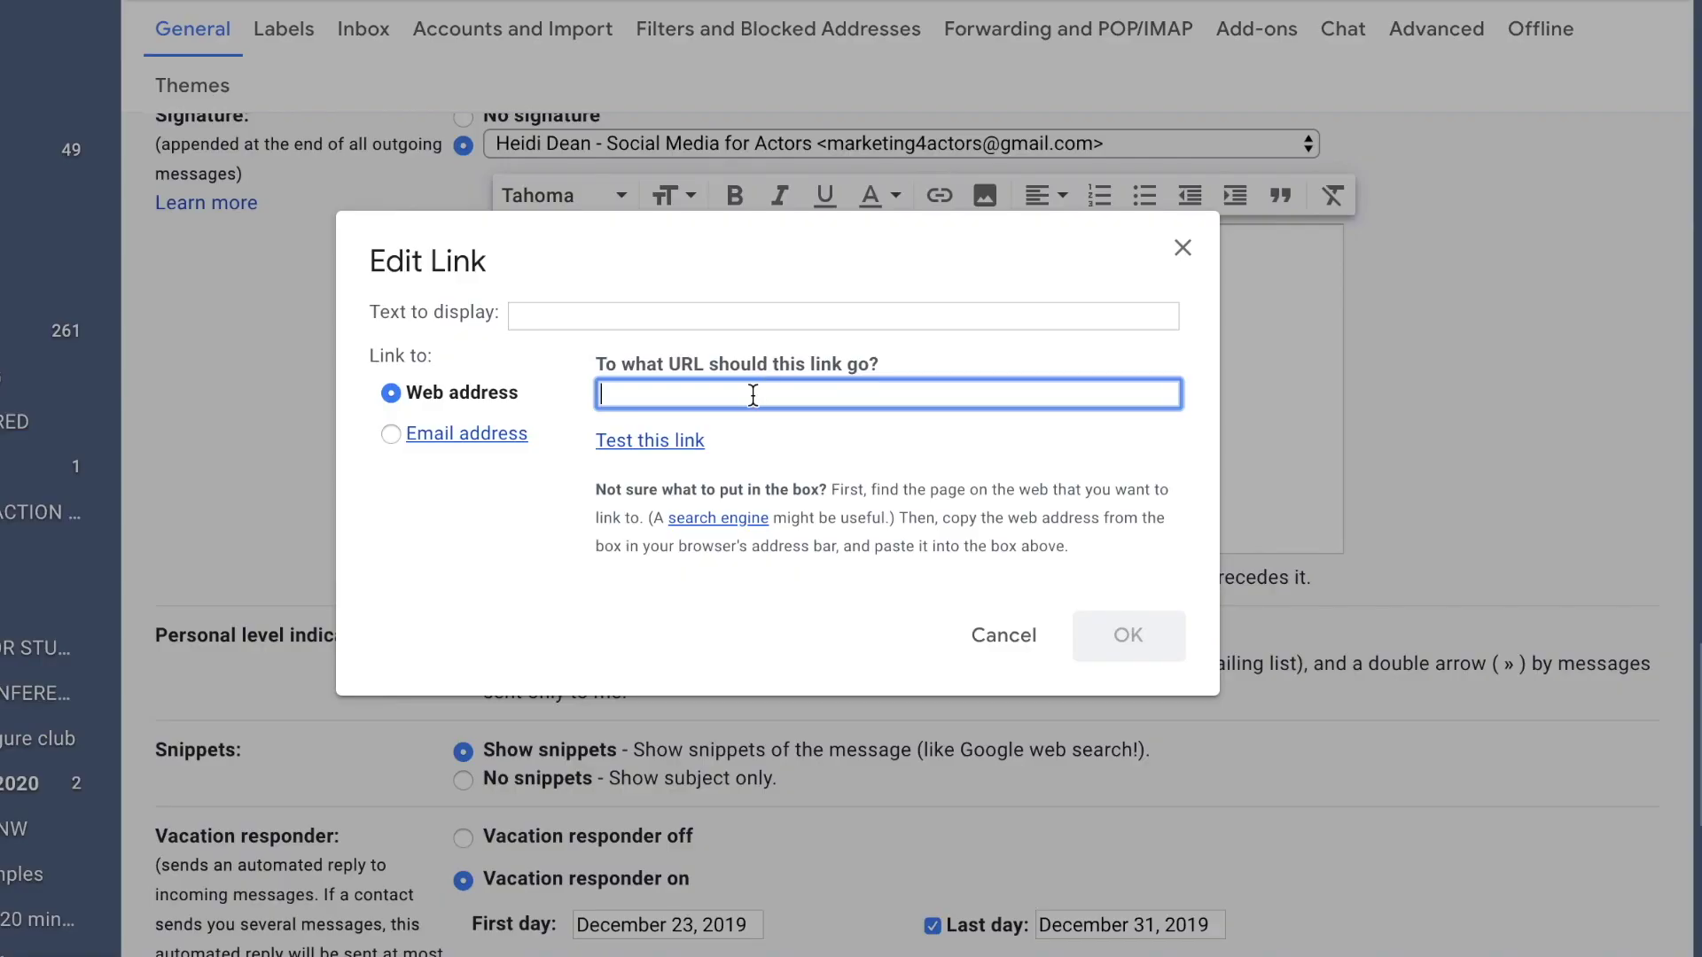
{"action": "type", "text": "https://www.instagram.com/marketing4actors/"}
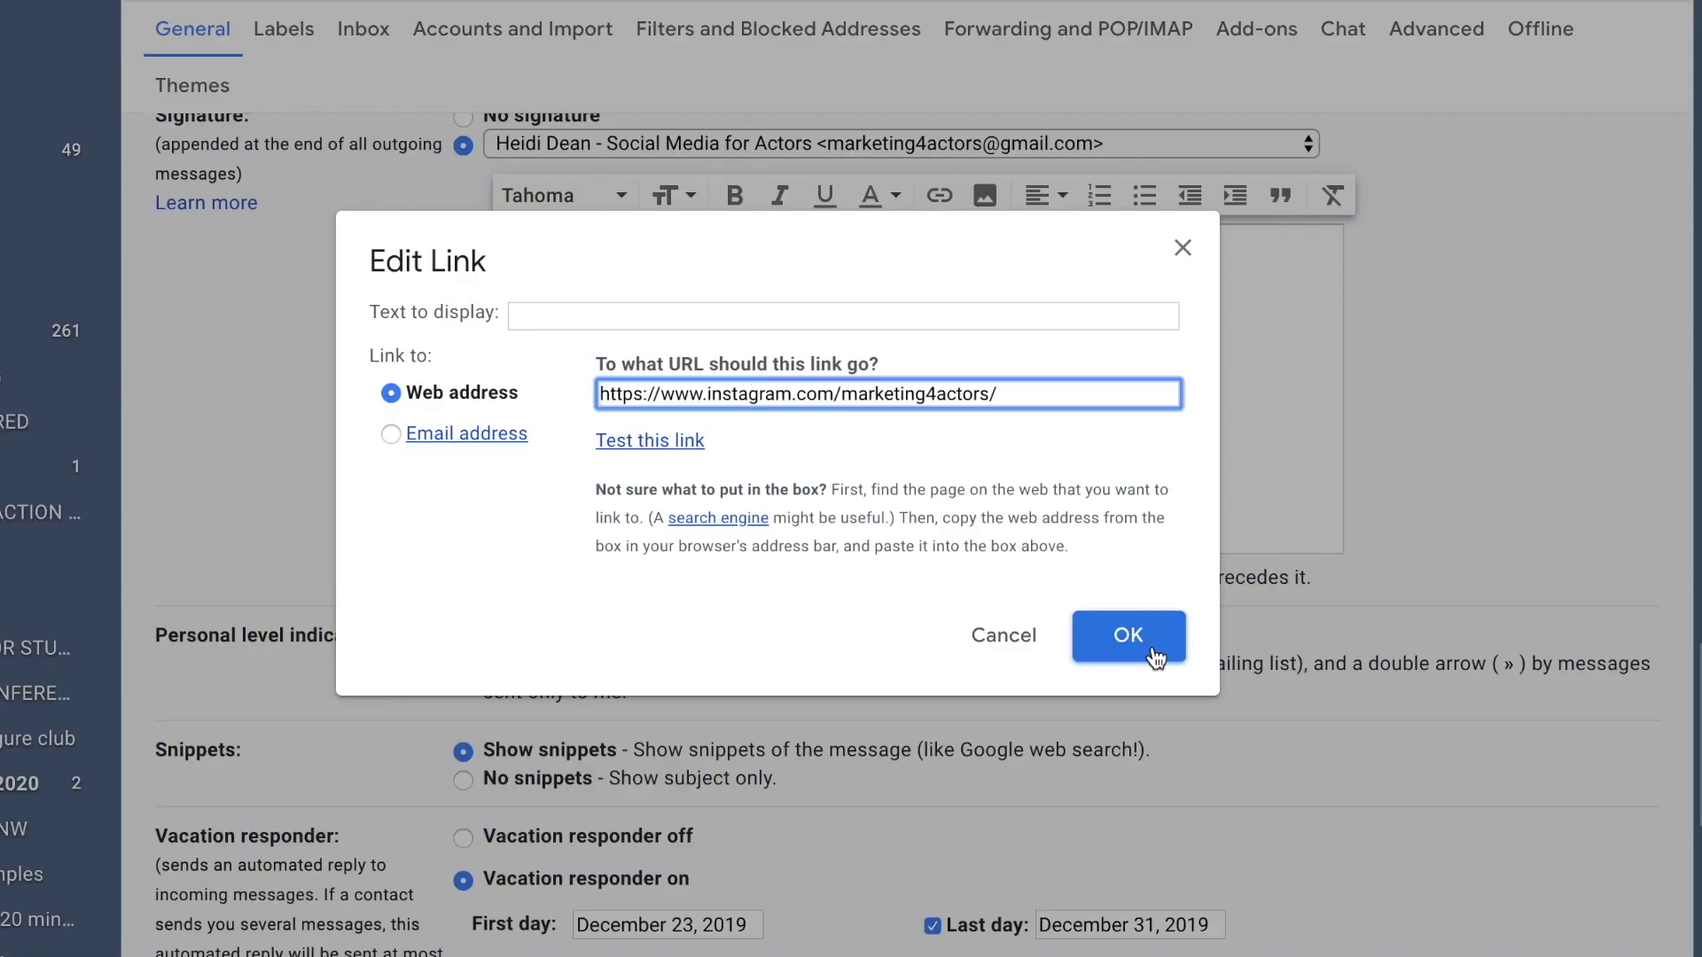
{"action": "left_click", "coordinate": [1128, 636]}
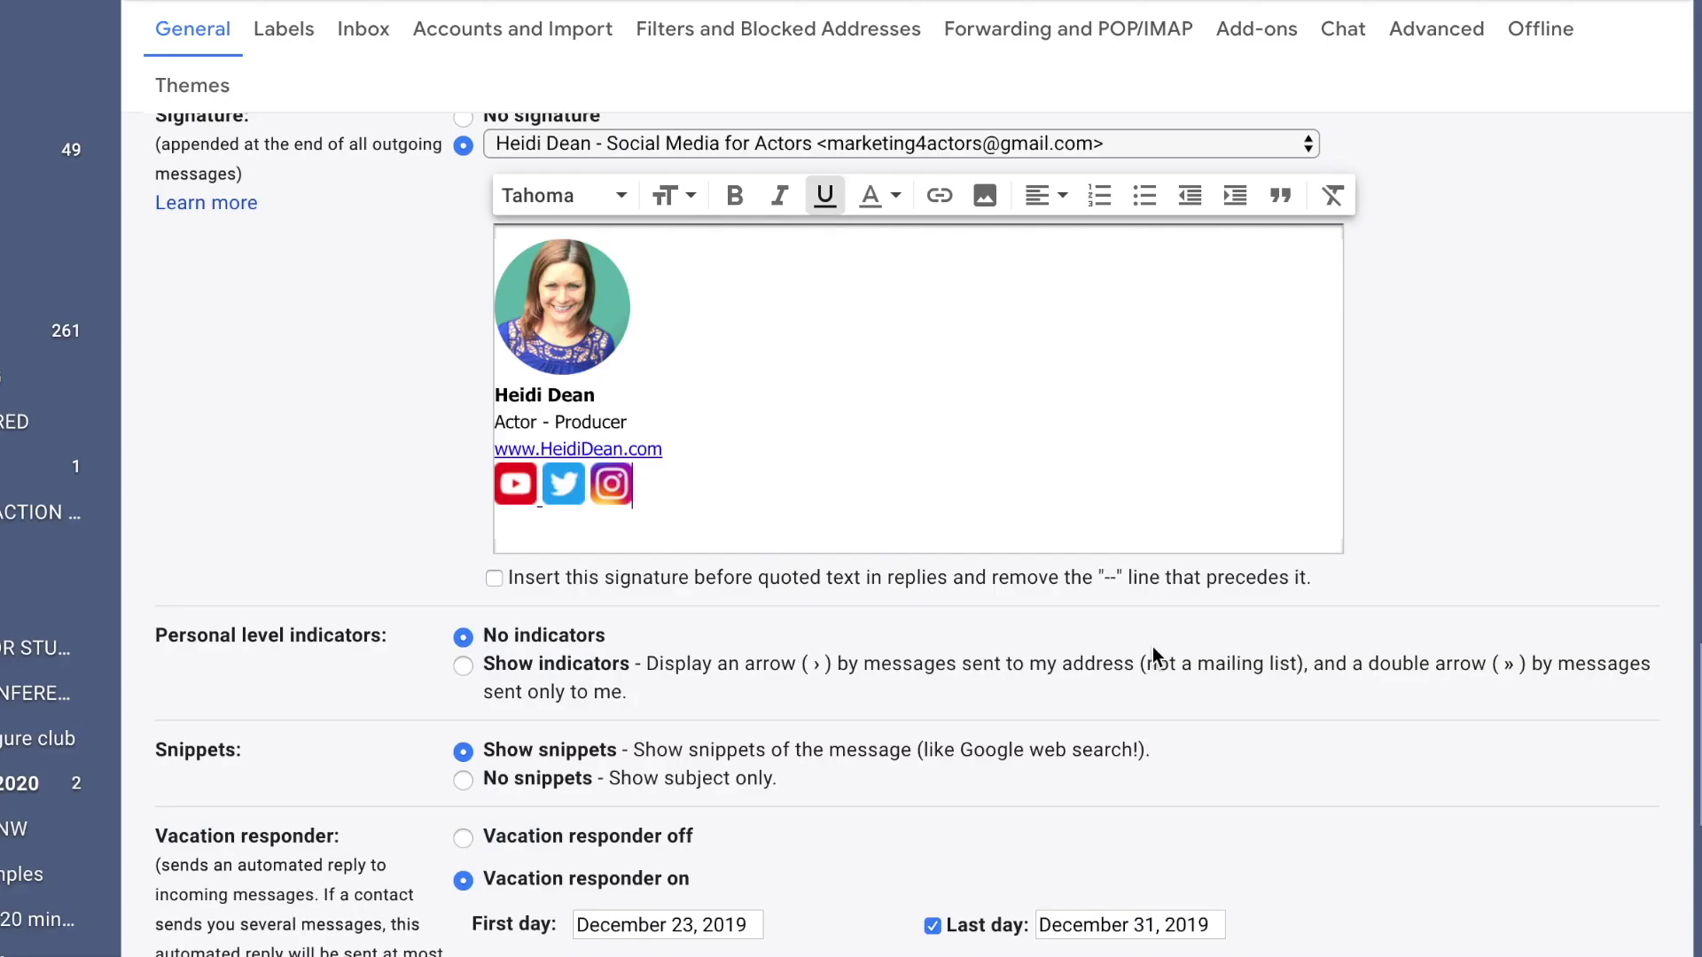
Step: Check the links on the YouTube, Twitter, Instagram icons and the website line
{"action": "left_click", "coordinate": [508, 479]}
{"action": "left_click", "coordinate": [564, 479]}
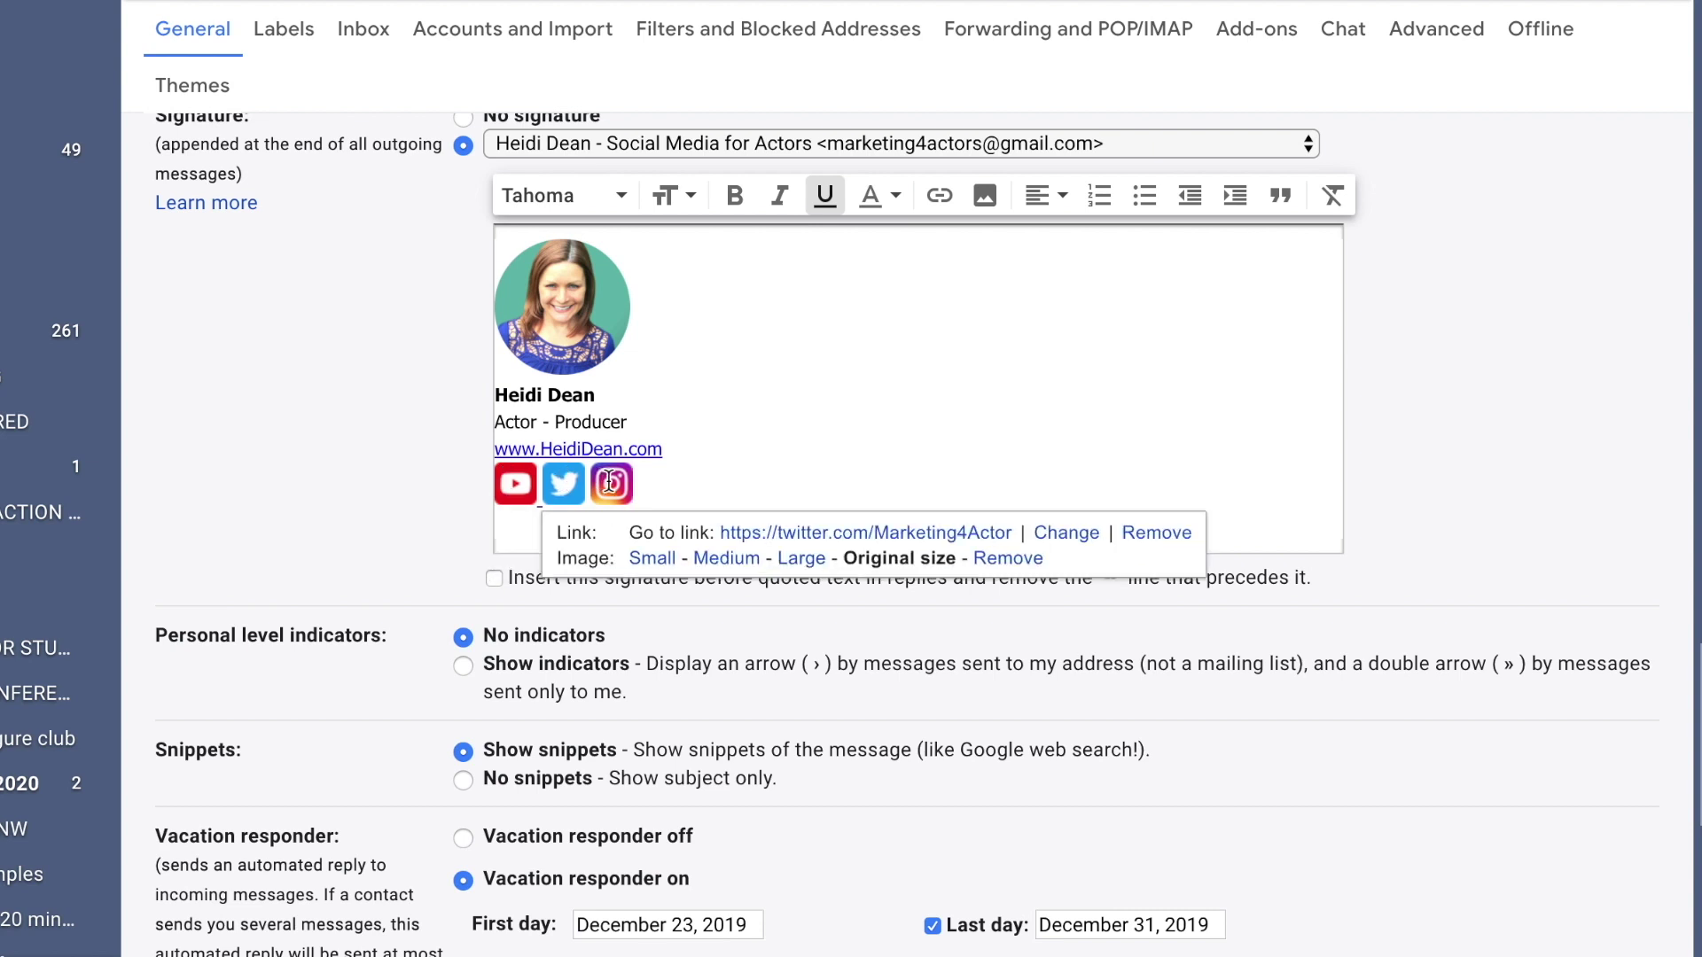
{"action": "left_click", "coordinate": [610, 482]}
{"action": "left_click", "coordinate": [617, 449]}
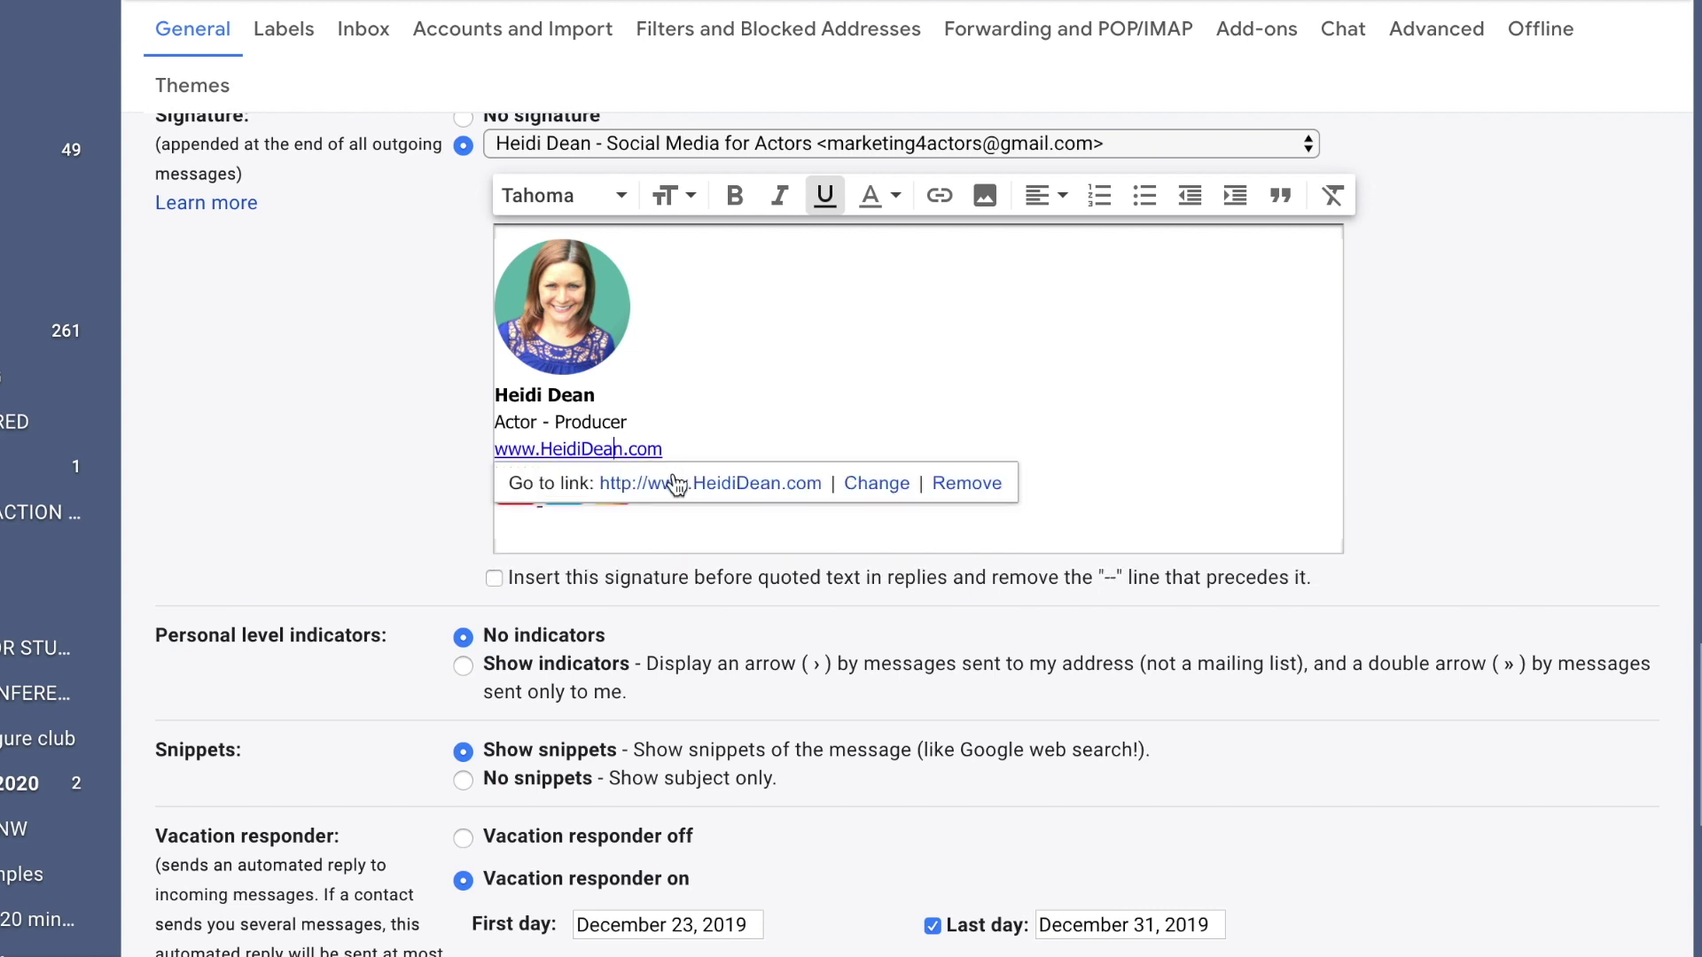
{"action": "left_click", "coordinate": [683, 328]}
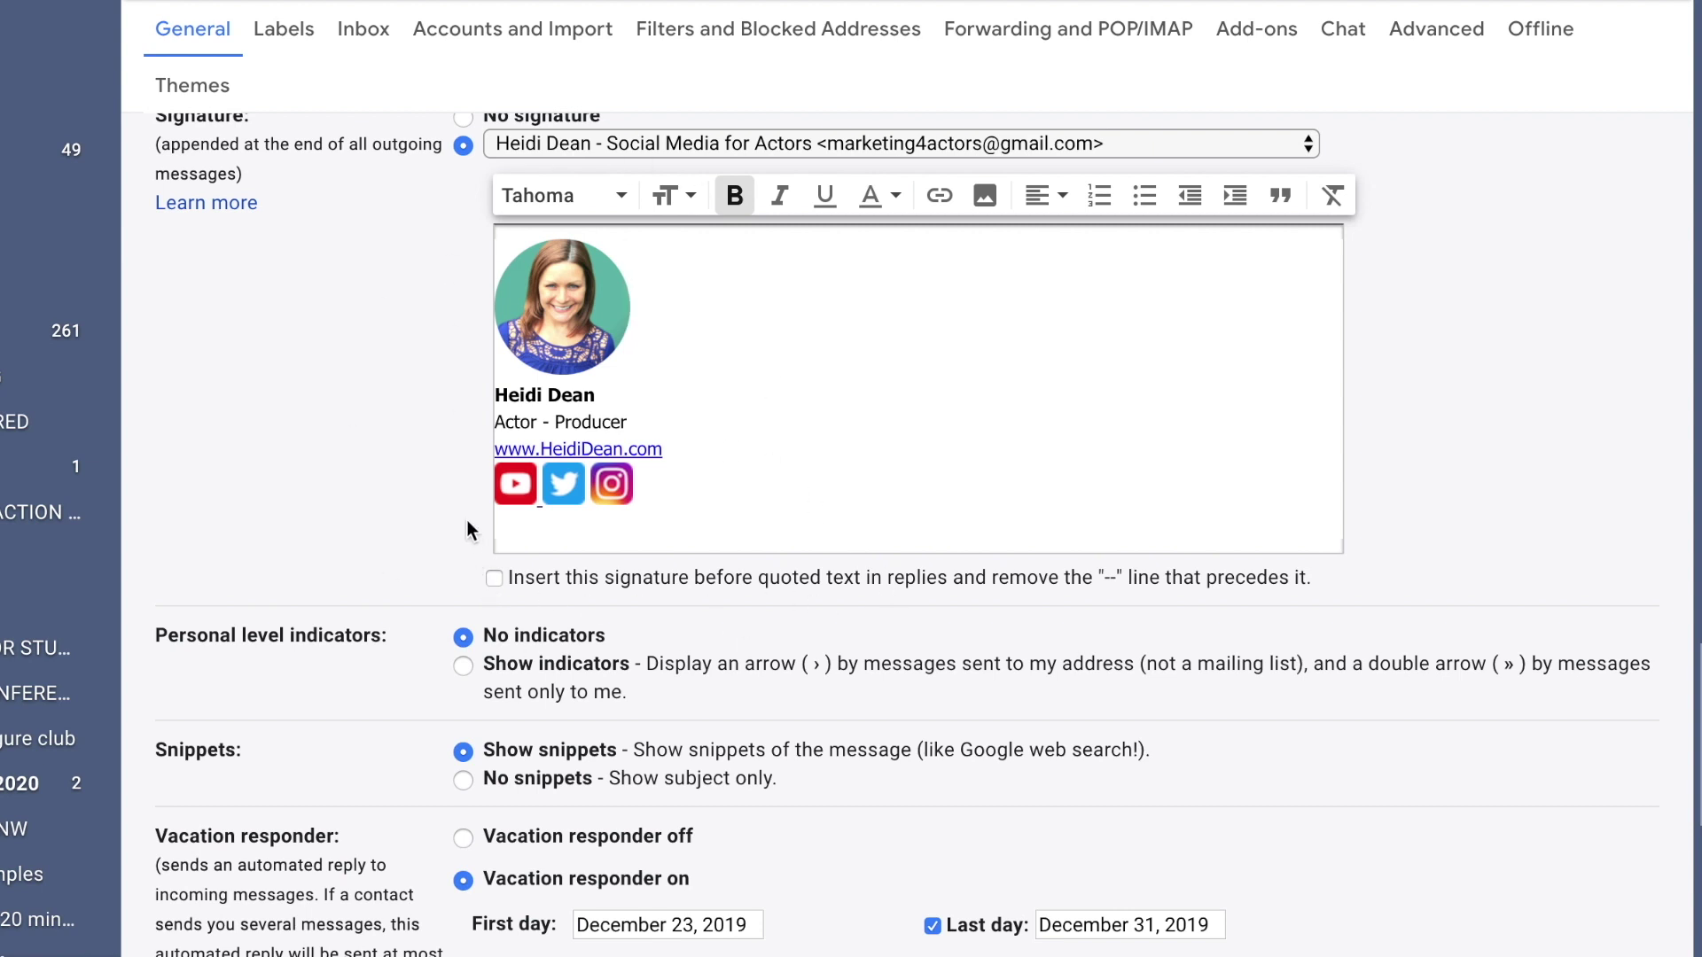
Step: Save the signature changes and send an email with subject 'test' to your own address
{"action": "scroll", "coordinate": [908, 524], "scroll_direction": "down", "scroll_amount": 7}
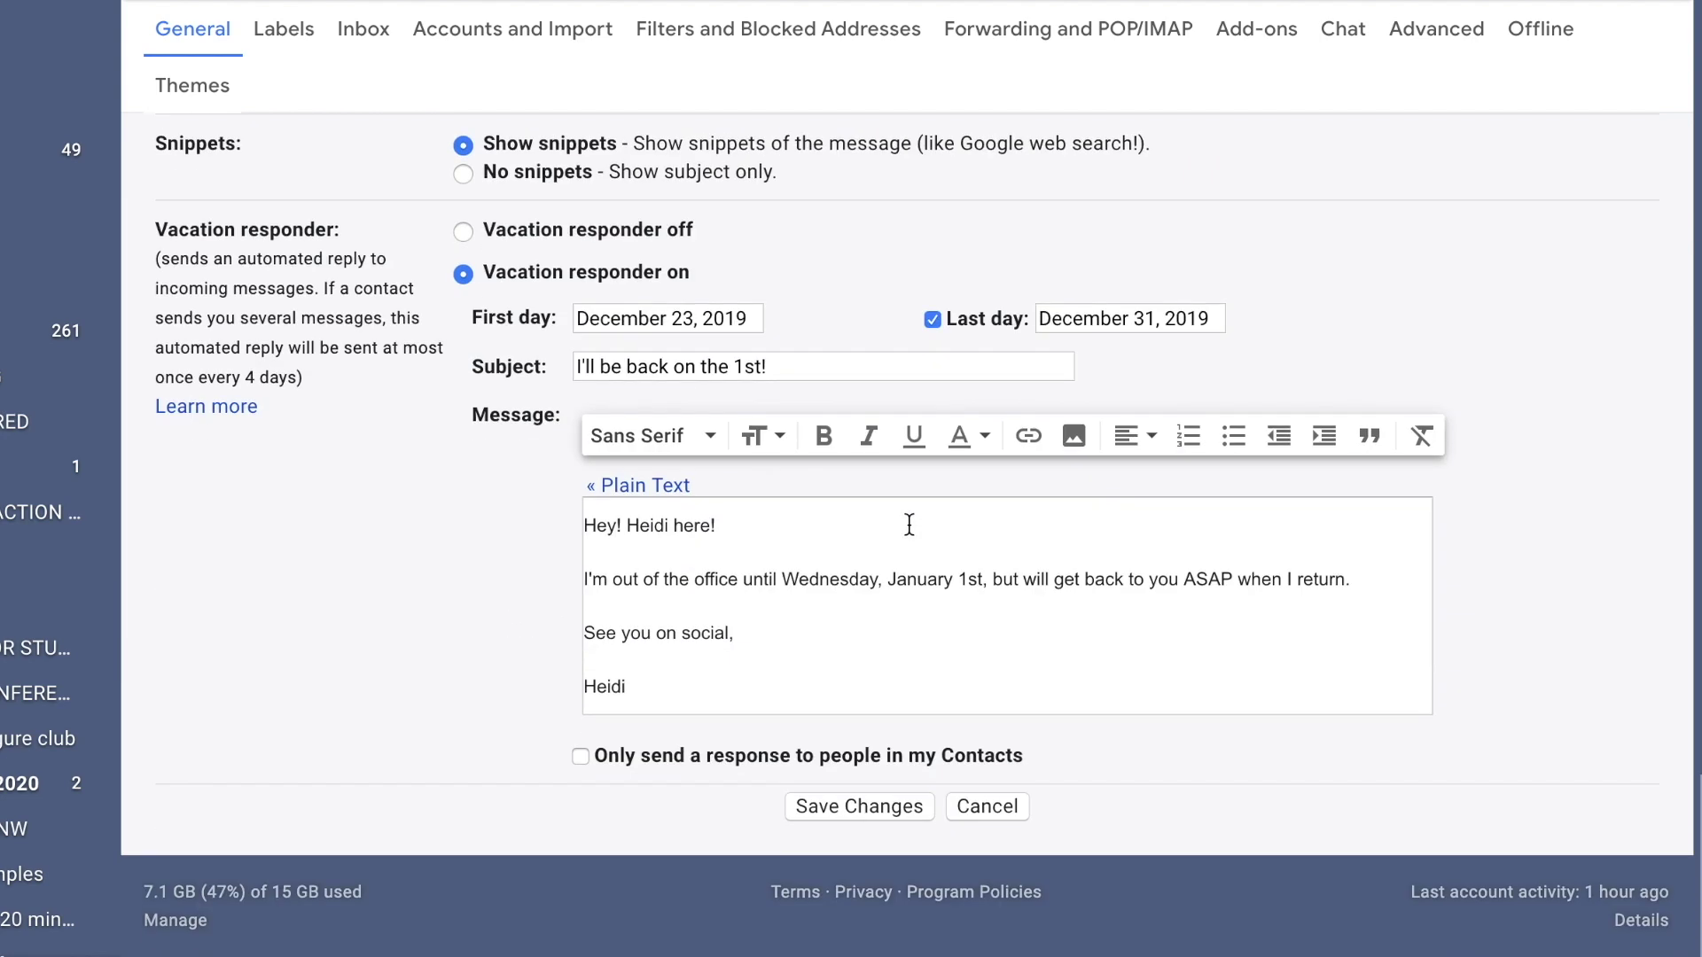
{"action": "left_click", "coordinate": [860, 808]}
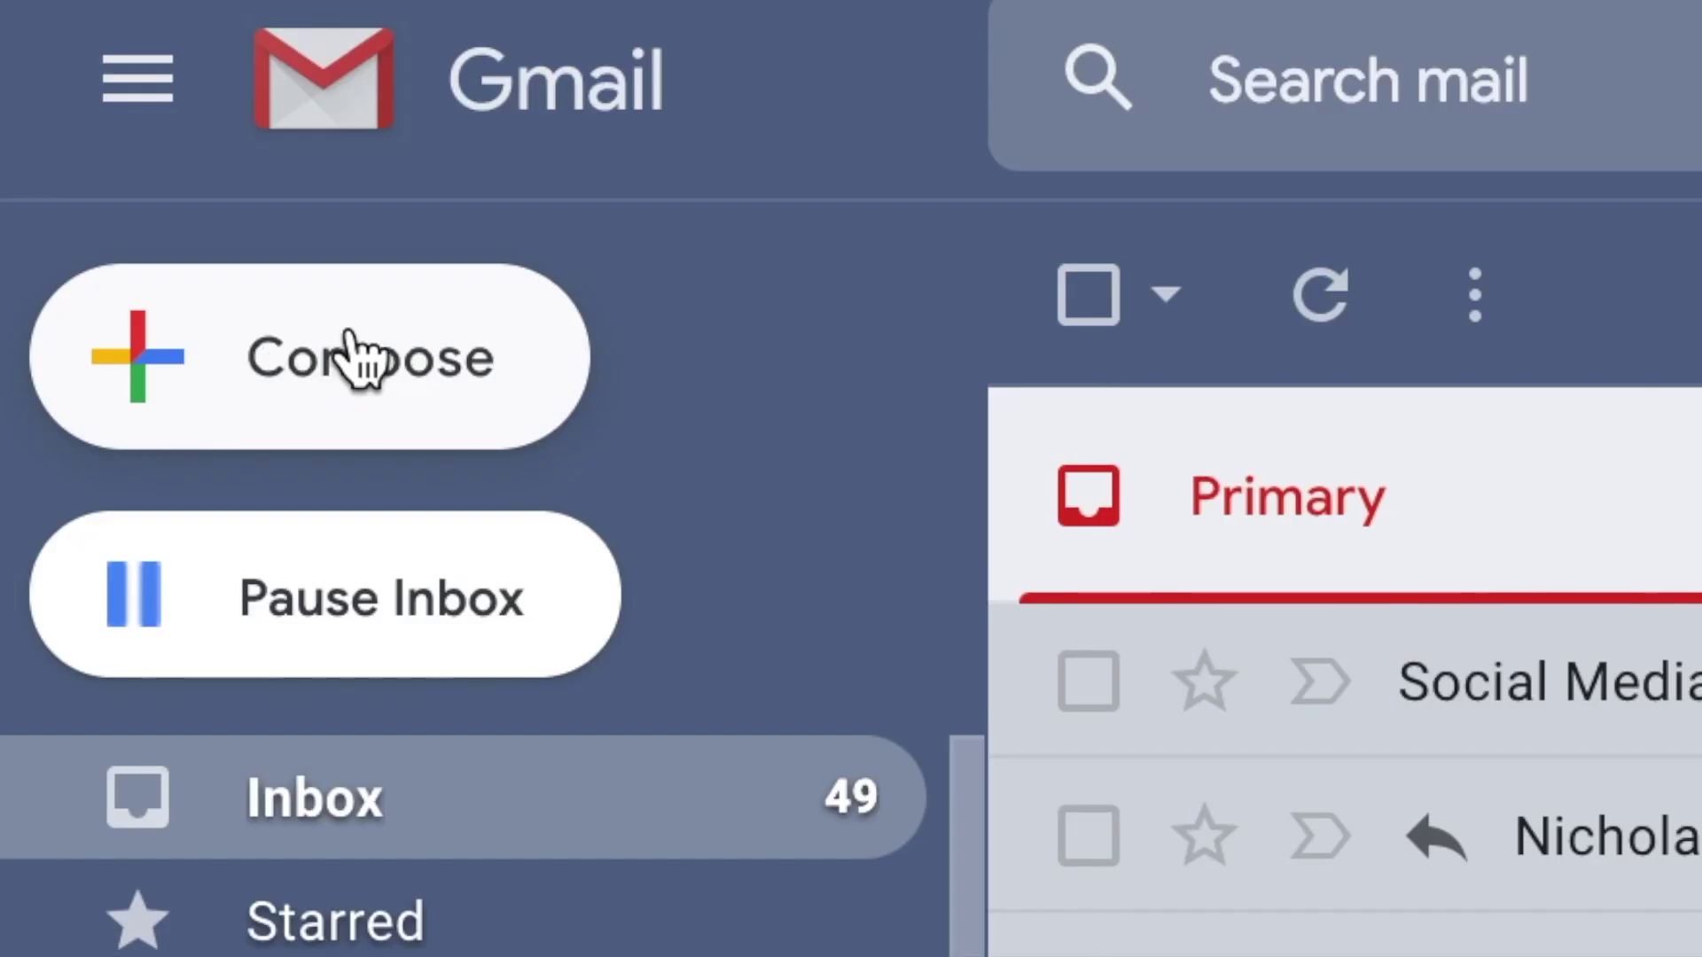
{"action": "left_click", "coordinate": [342, 357]}
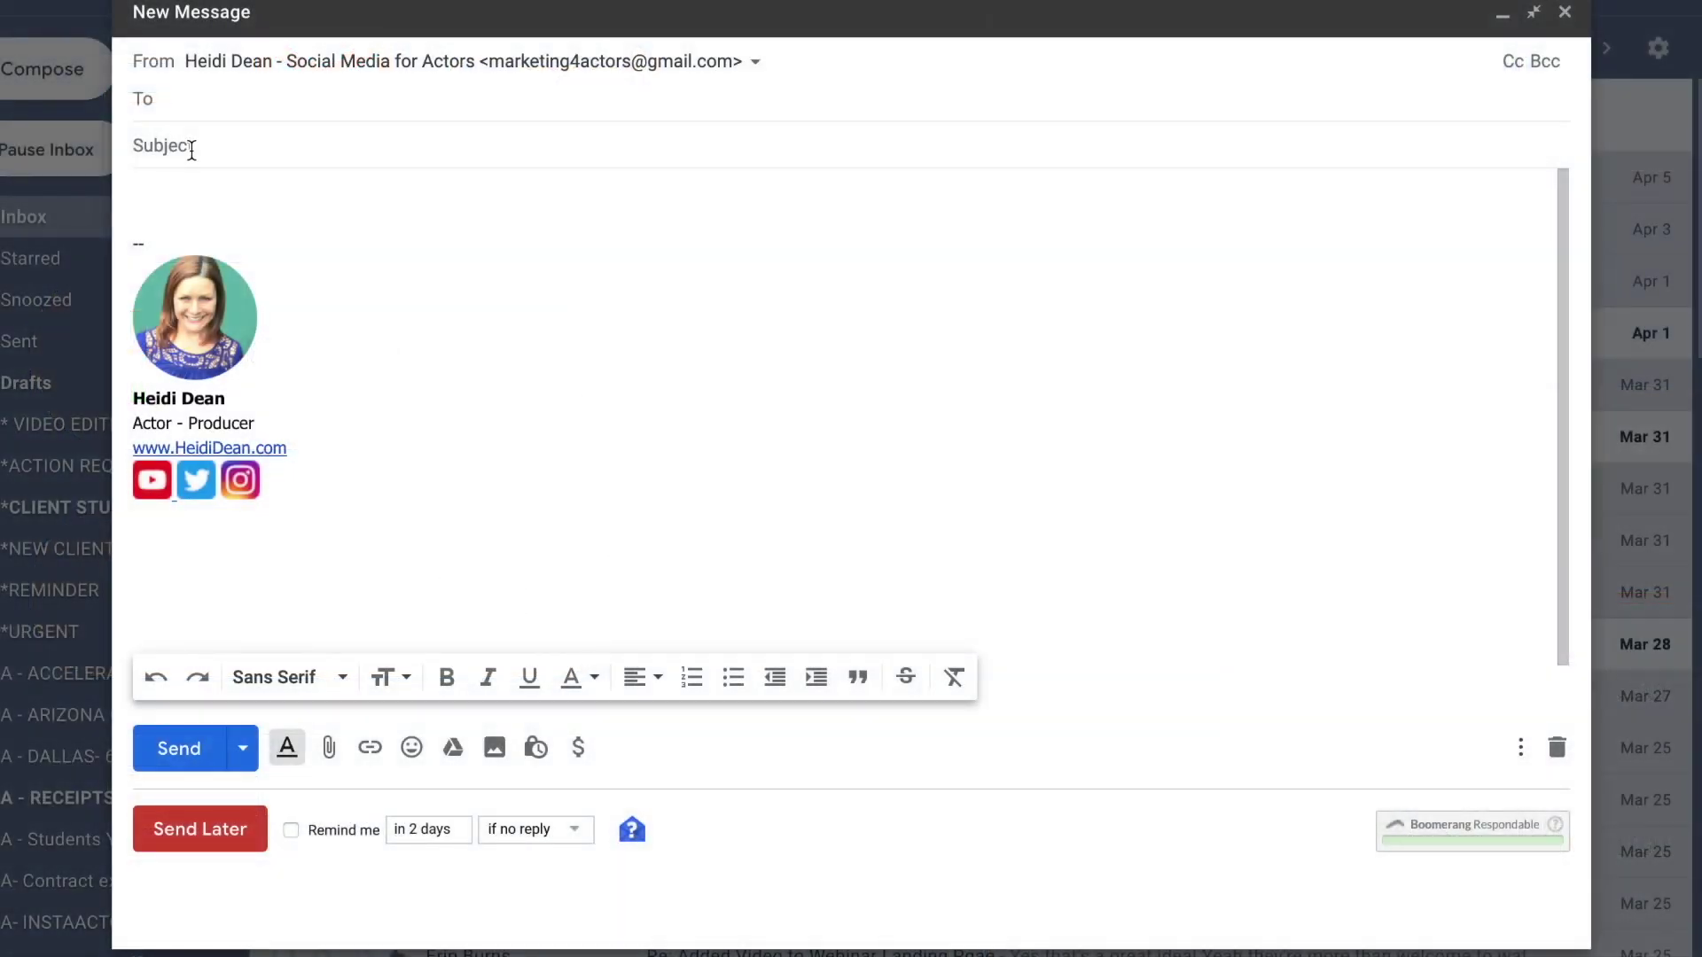
{"action": "left_click", "coordinate": [190, 145]}
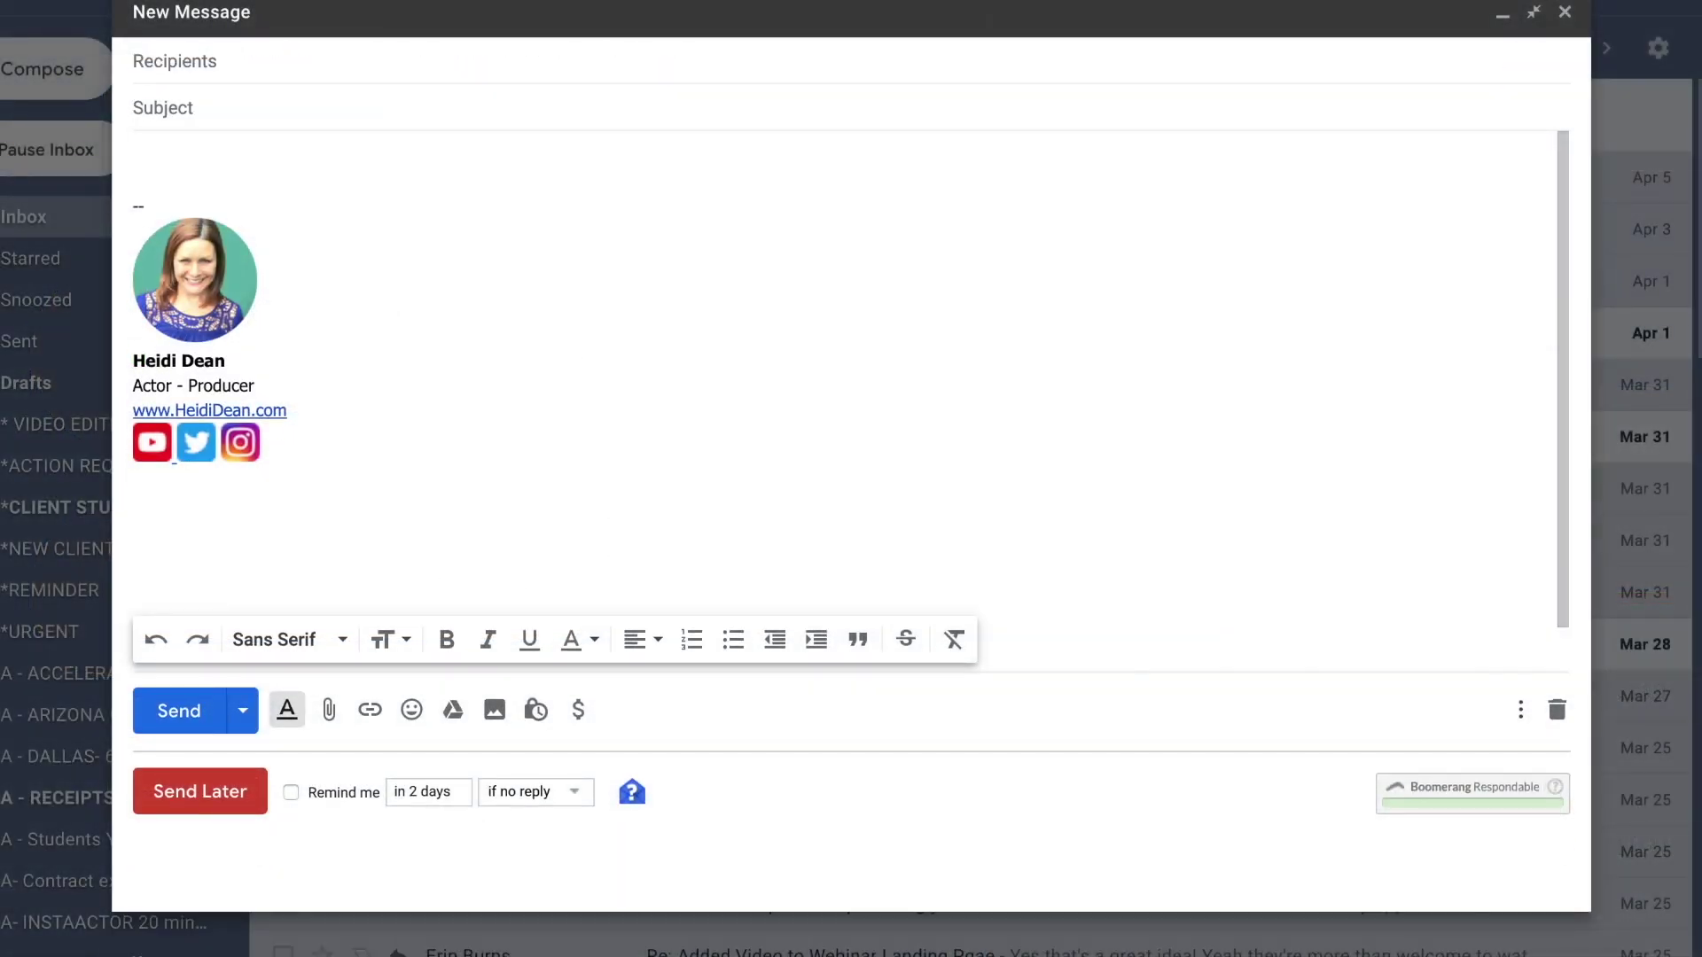
{"action": "type", "text": "test"}
{"action": "left_click", "coordinate": [260, 66]}
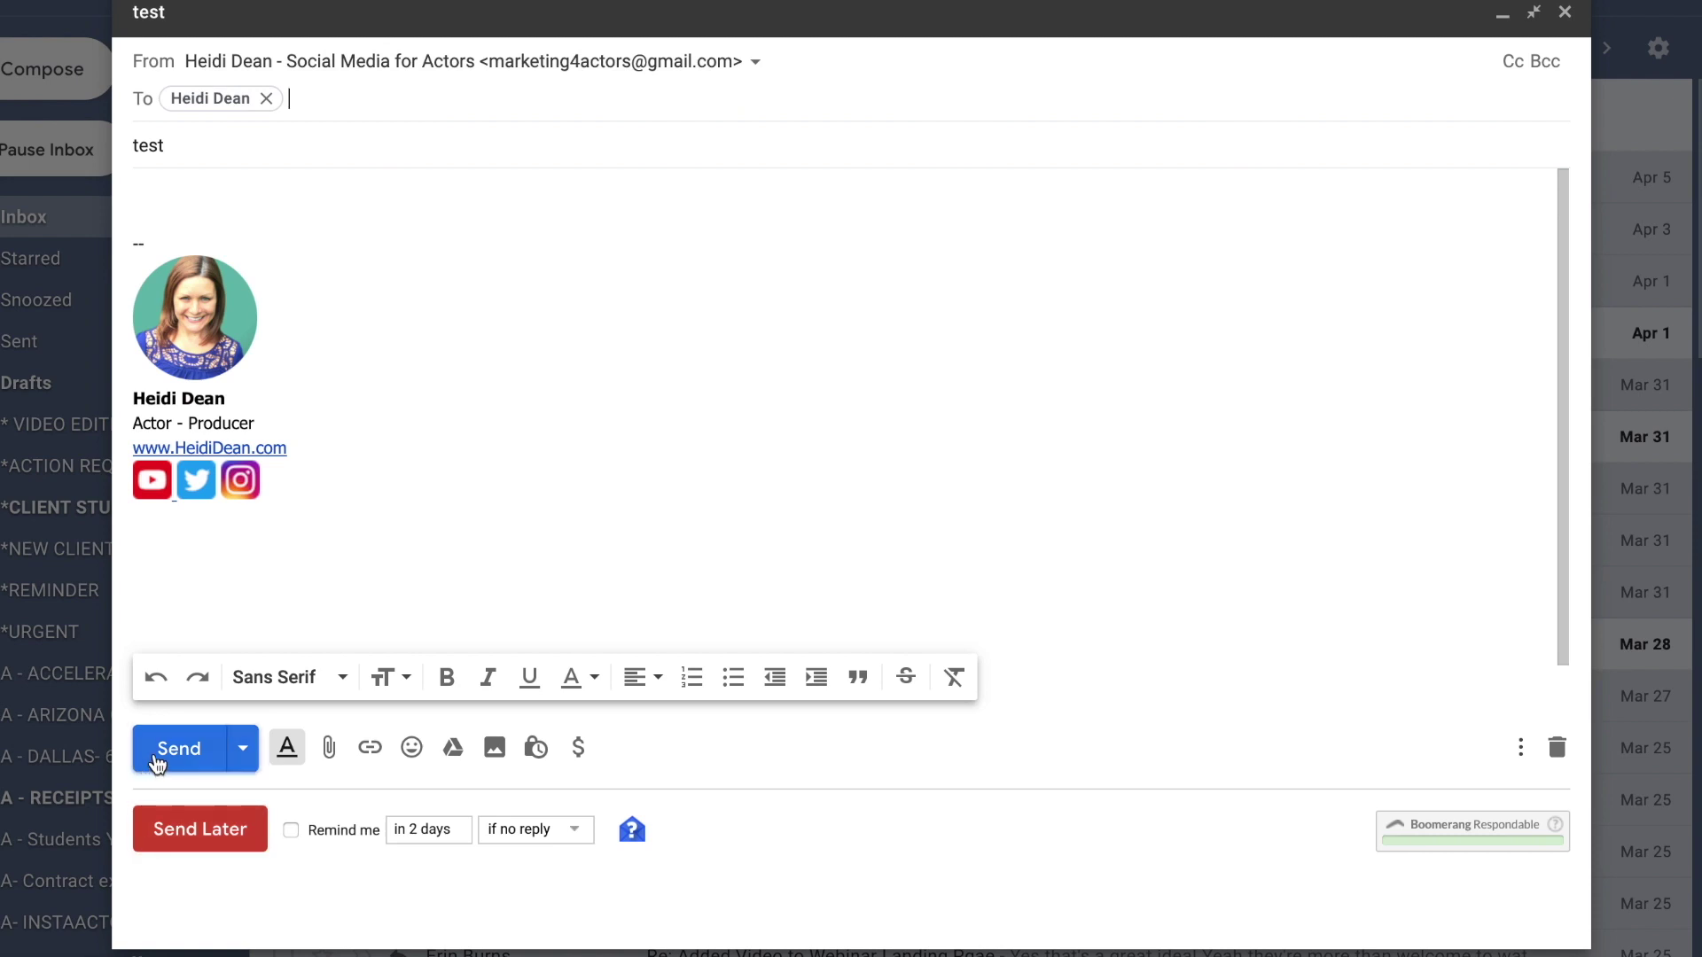
{"action": "left_click", "coordinate": [173, 751]}
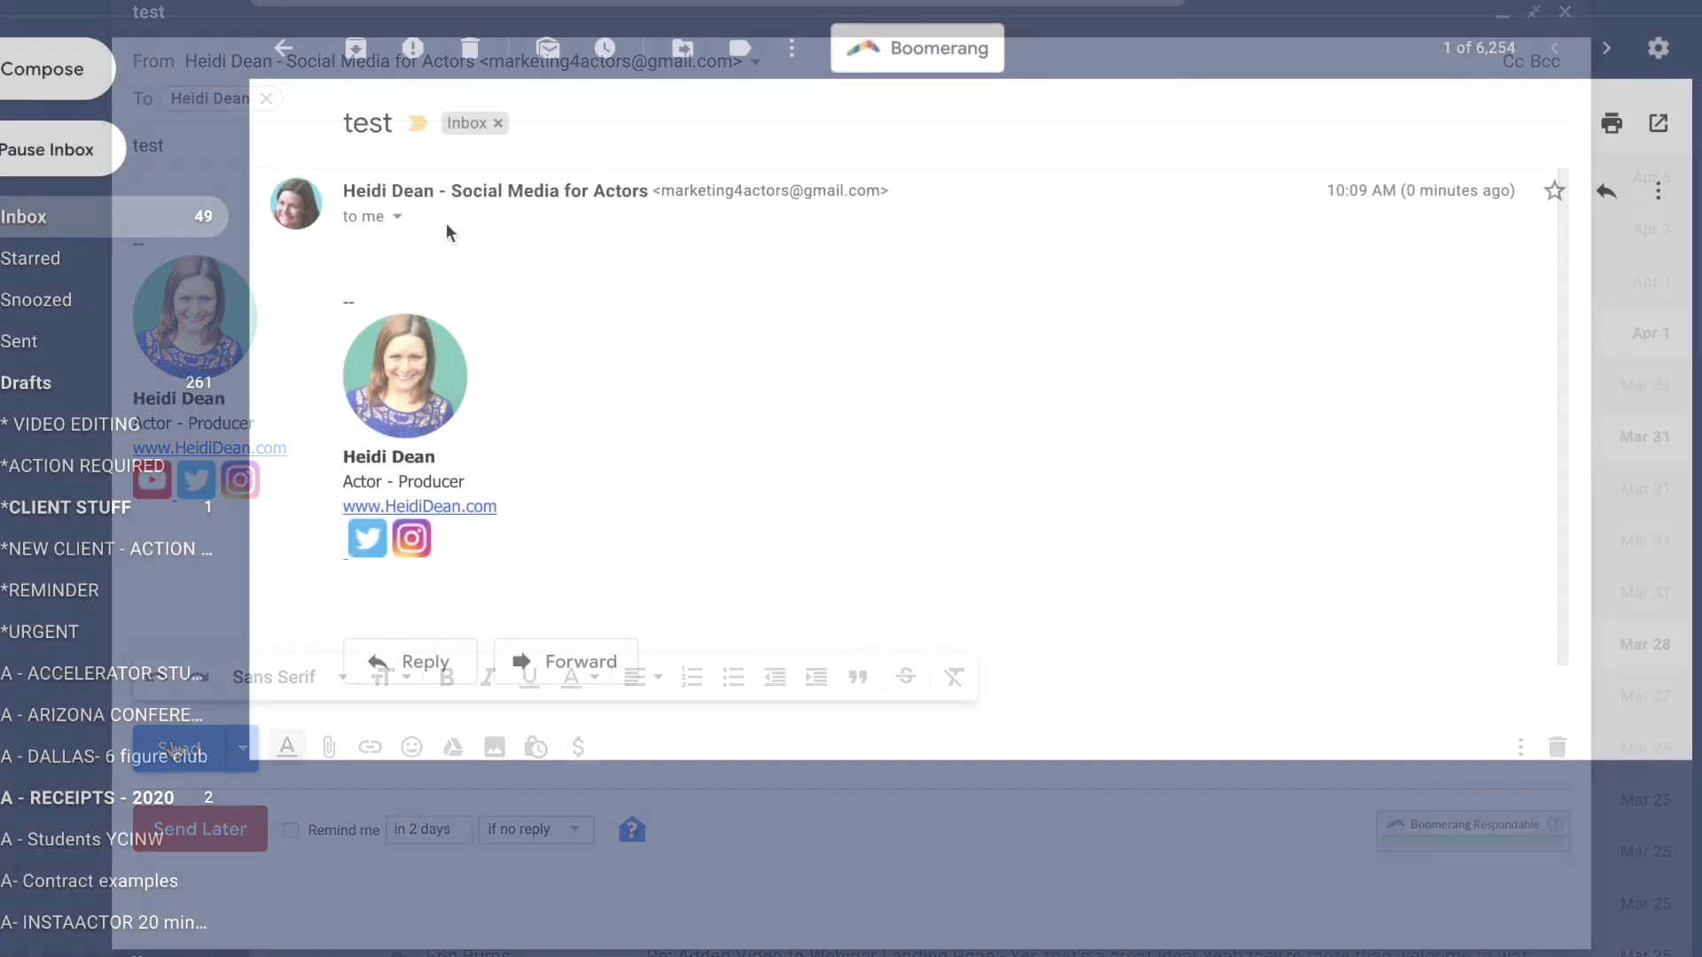